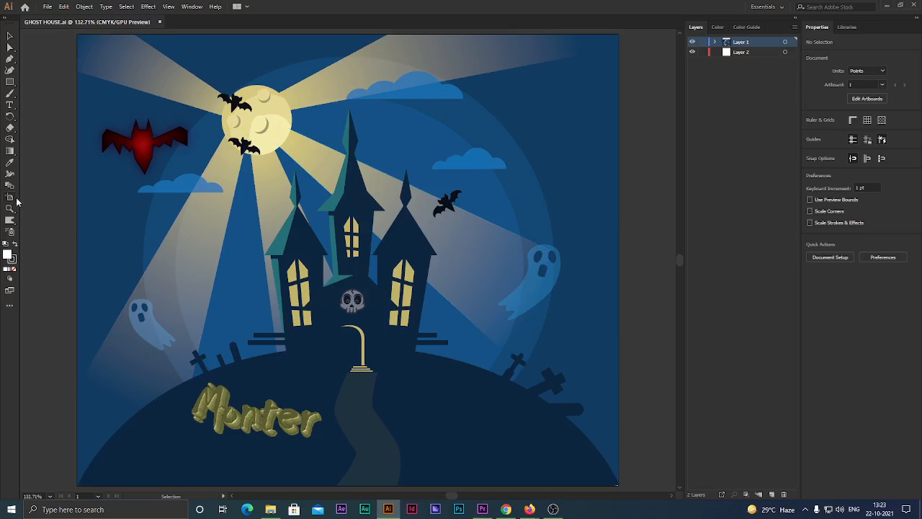
Activate the Gradient tool, expand Layer 1 with its clip group, and select the topmost path in Layer 1.
click(16, 152)
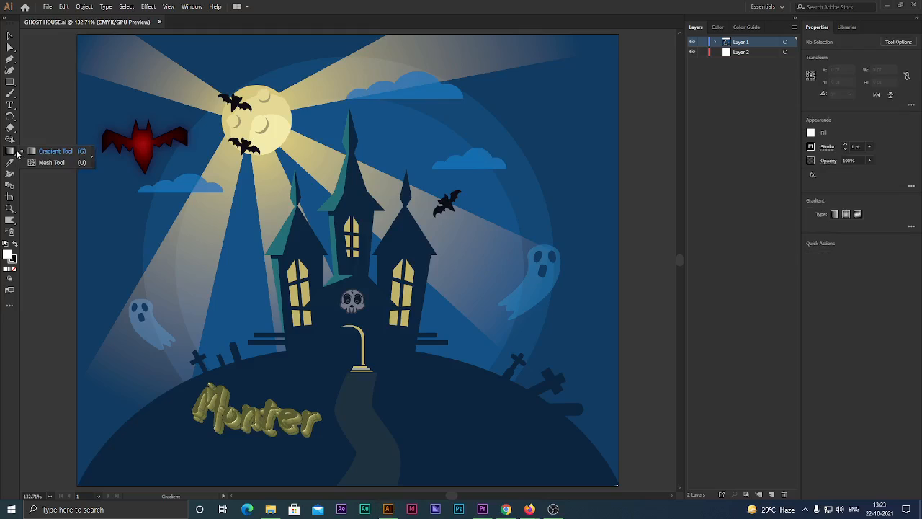
click(64, 152)
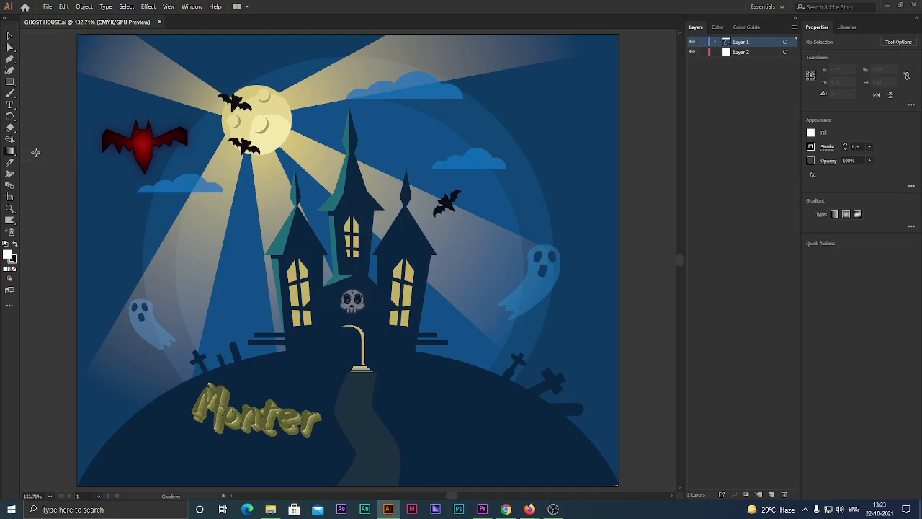
click(715, 42)
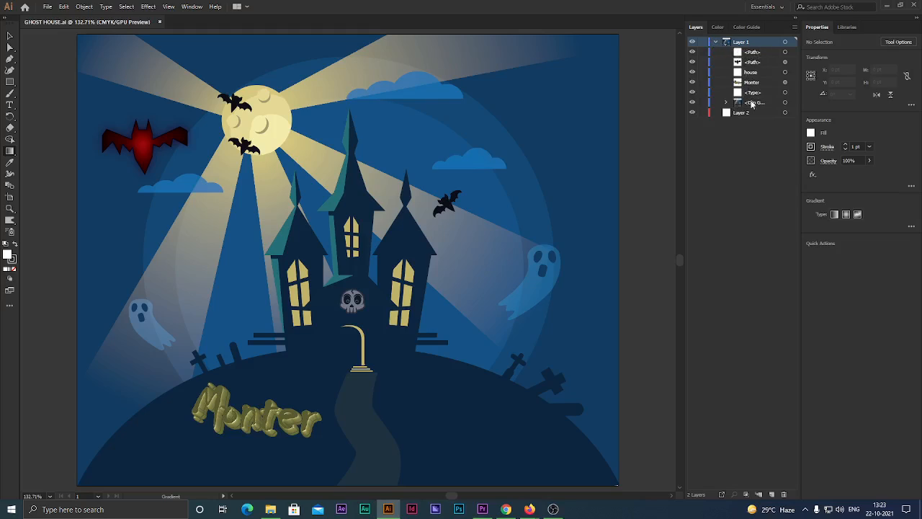
click(727, 103)
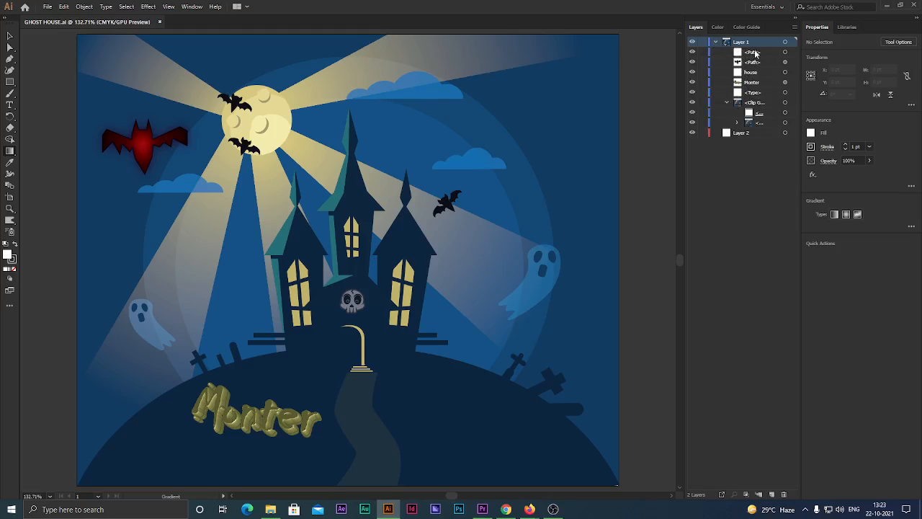
click(791, 52)
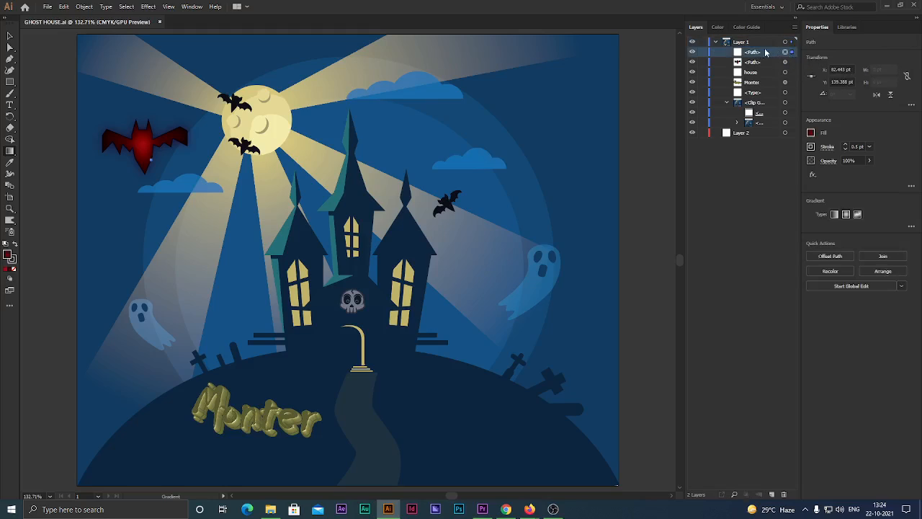
Try to apply the dark red radial gradient to the blue background sky, and undo it.
click(766, 198)
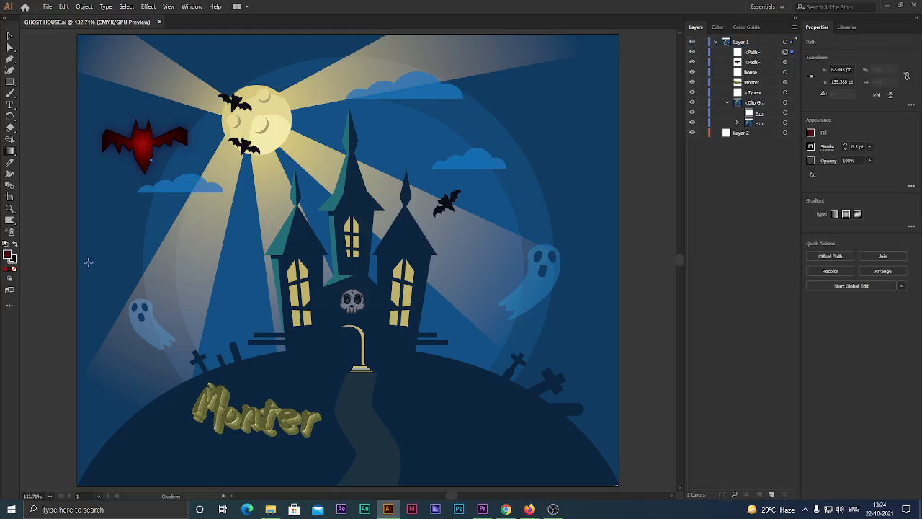
mouse_move(78, 266)
mouse_down()
mouse_move(248, 276)
mouse_move(259, 261)
mouse_up()
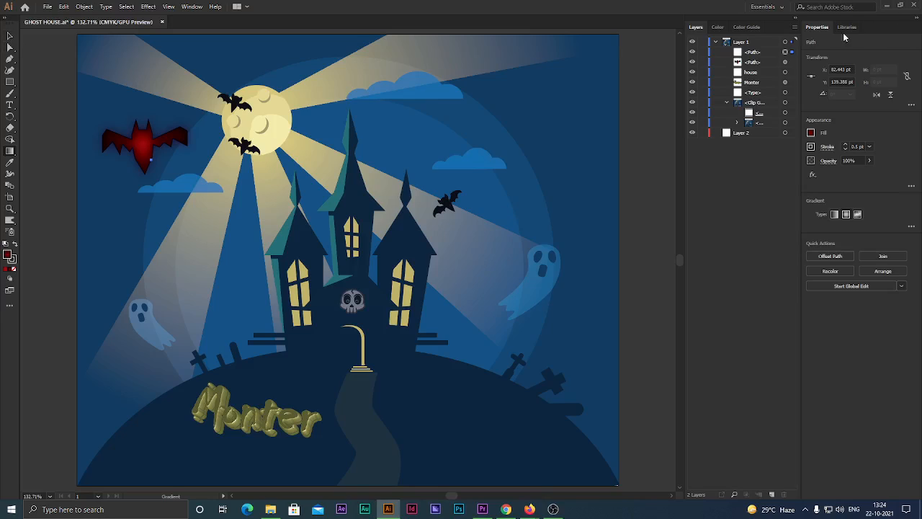
click(693, 54)
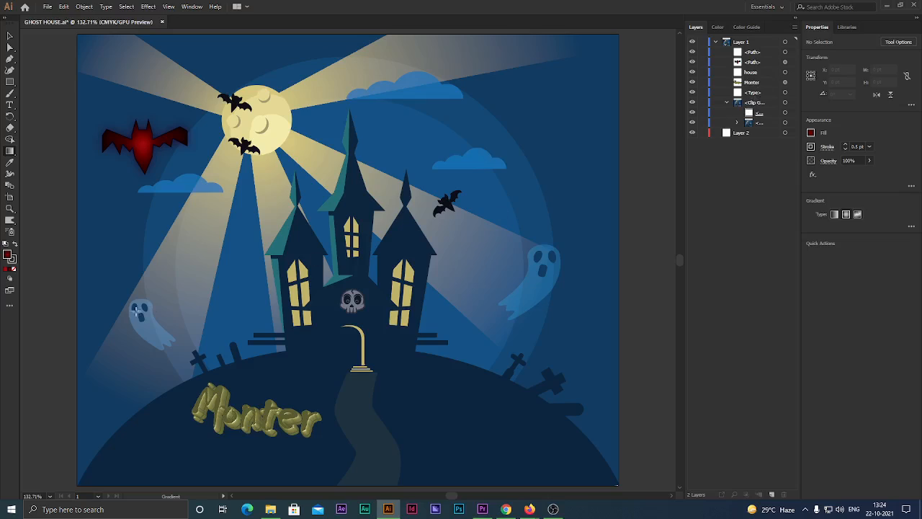
click(134, 260)
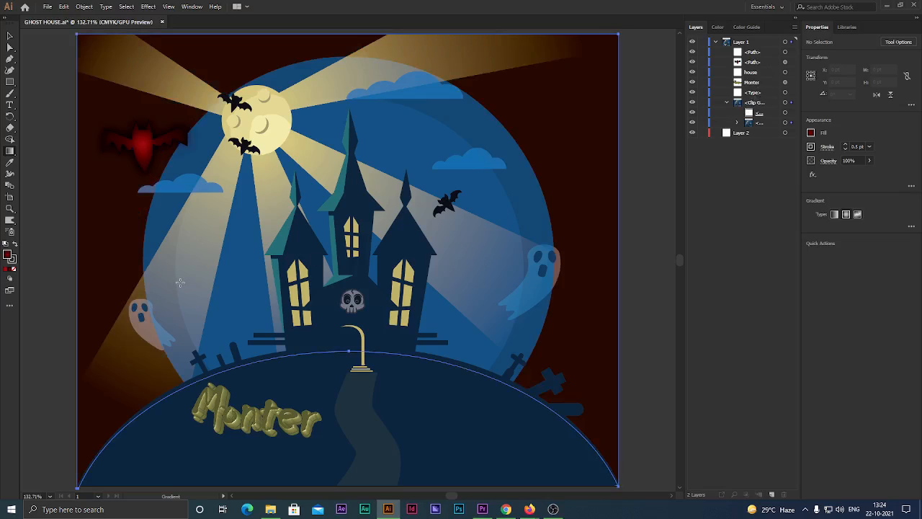
click(180, 282)
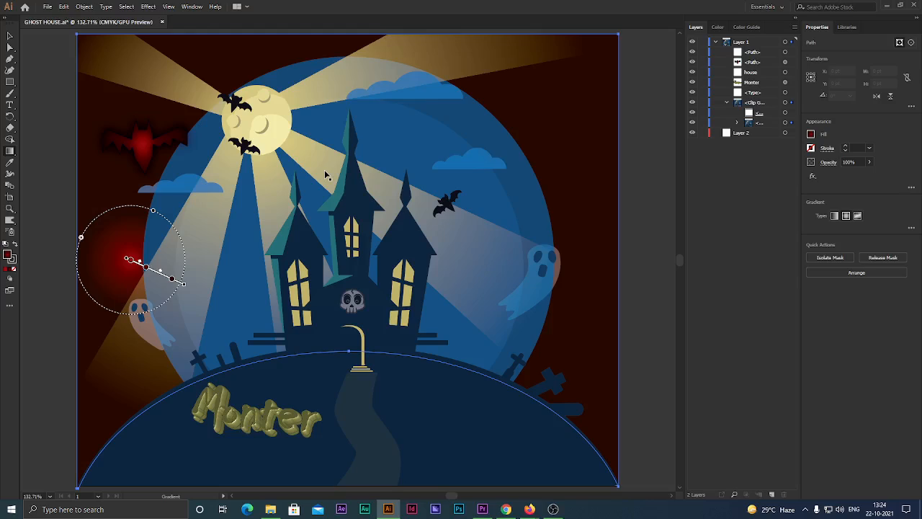
key(ctrl+z)
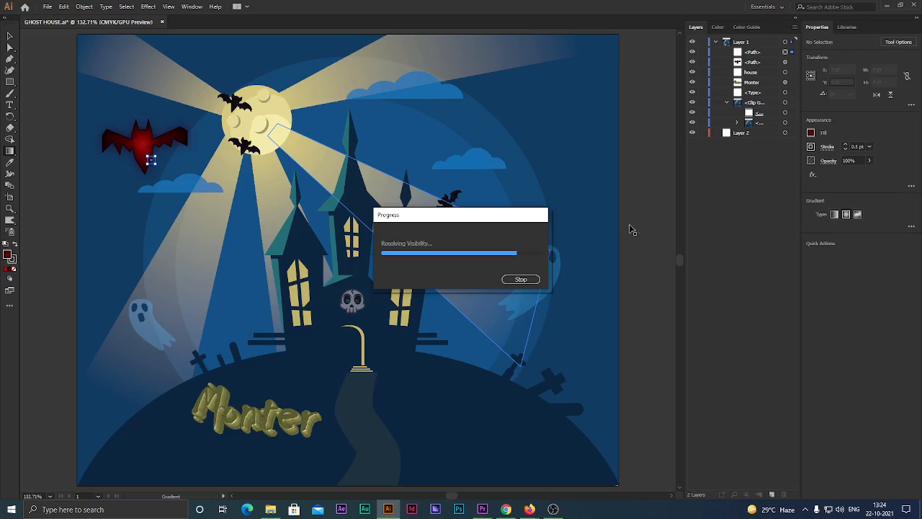
Create a new layer above Layer 1, collapse Layer 1's contents, and make the new layer active.
click(772, 495)
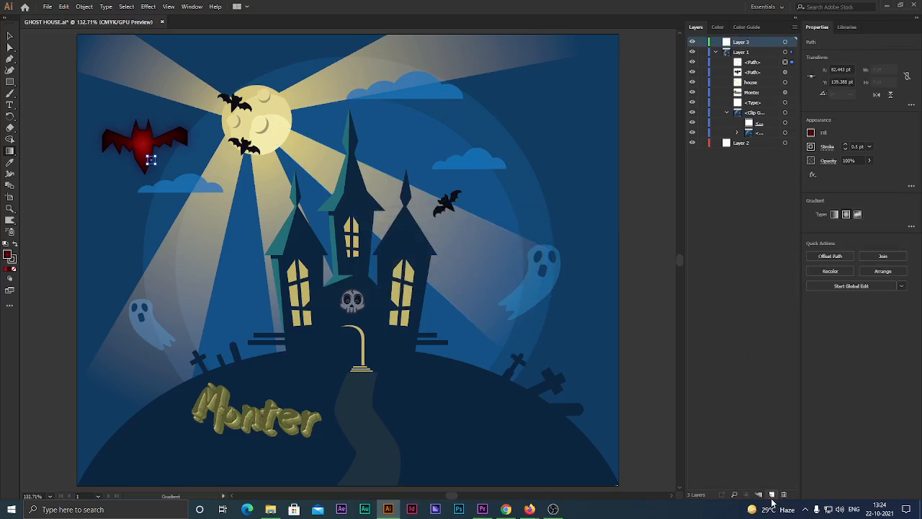
click(716, 51)
click(732, 43)
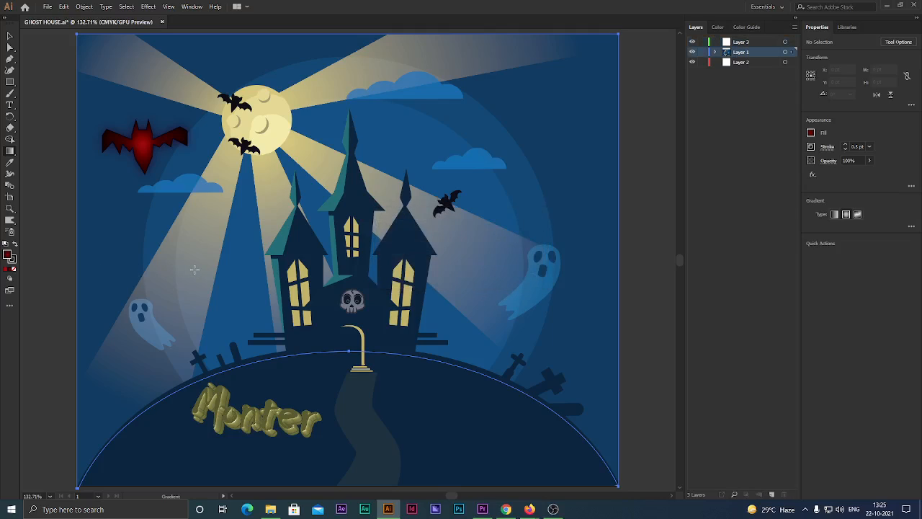
click(755, 44)
click(785, 42)
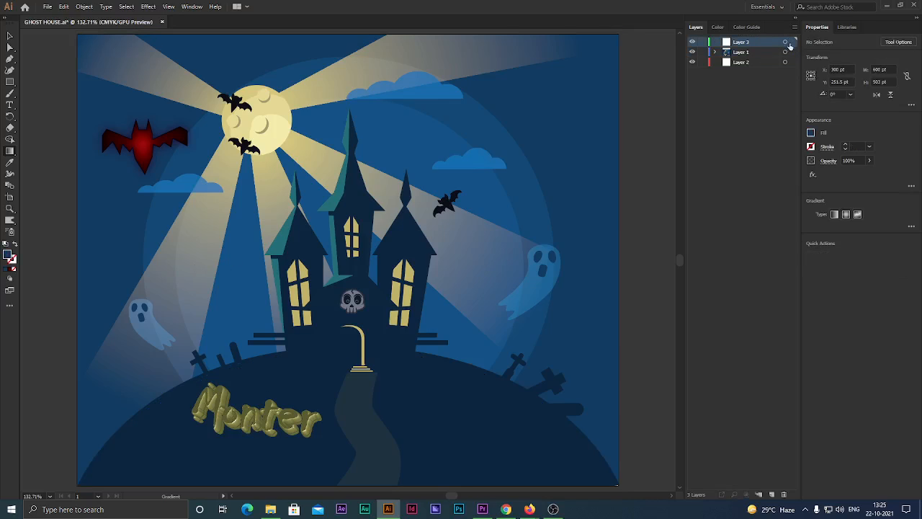
Try the dark red radial gradient on the central tower's roof, undo it, and return to the Gradient tool.
click(364, 208)
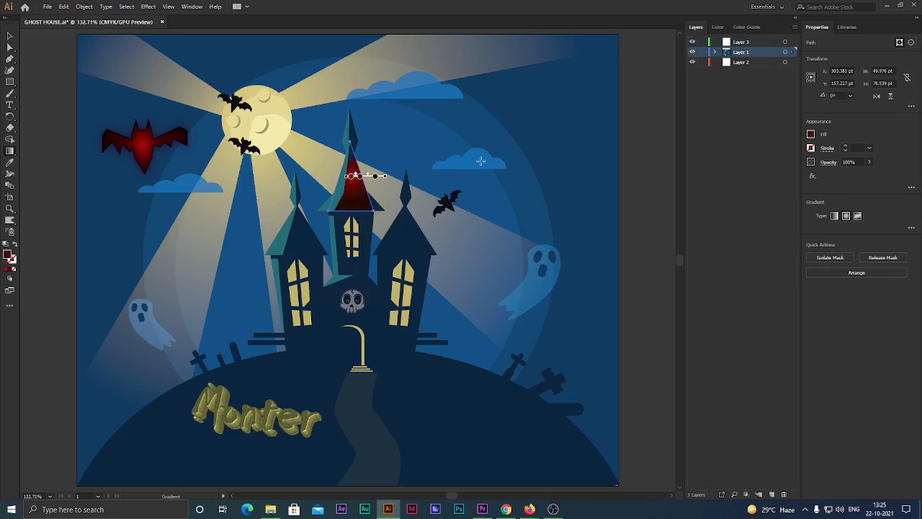
key(ctrl+z)
key(g)
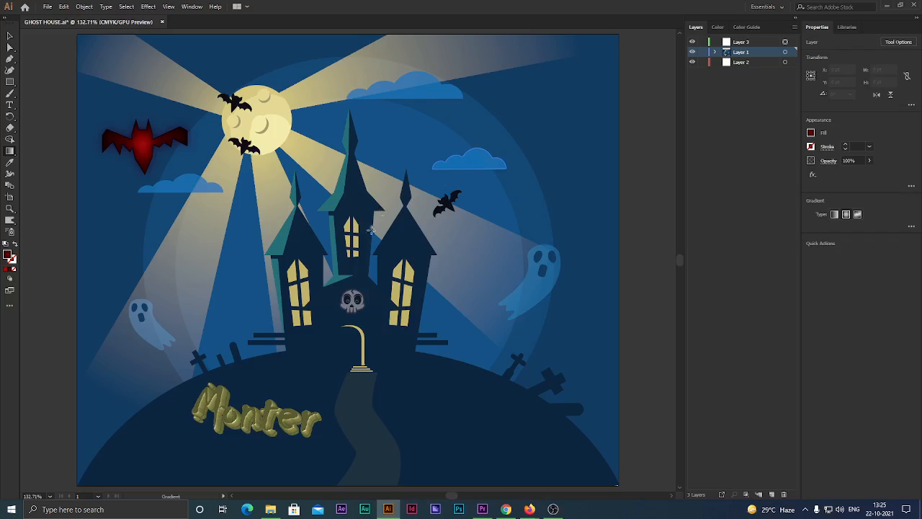
Apply the dark red radial gradient to the 3D "Monter" text and move the gradient's middle colour stop outward.
click(258, 410)
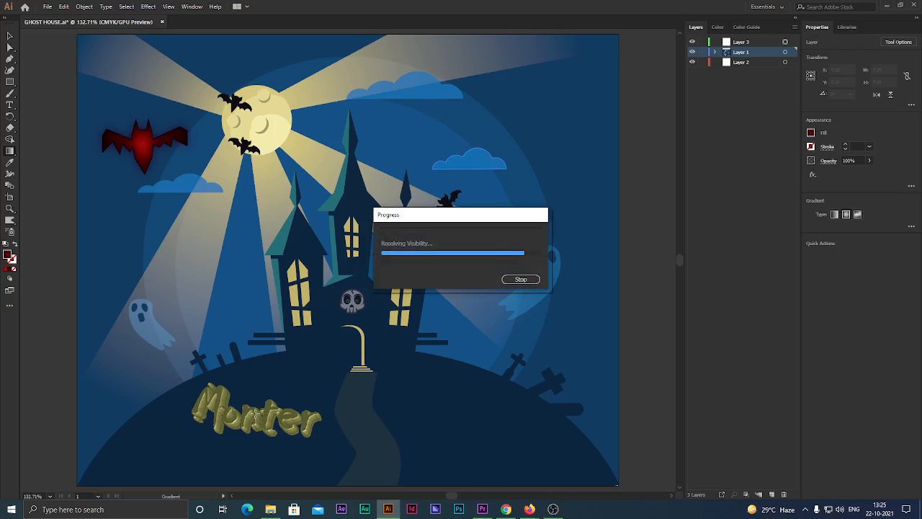
click(256, 413)
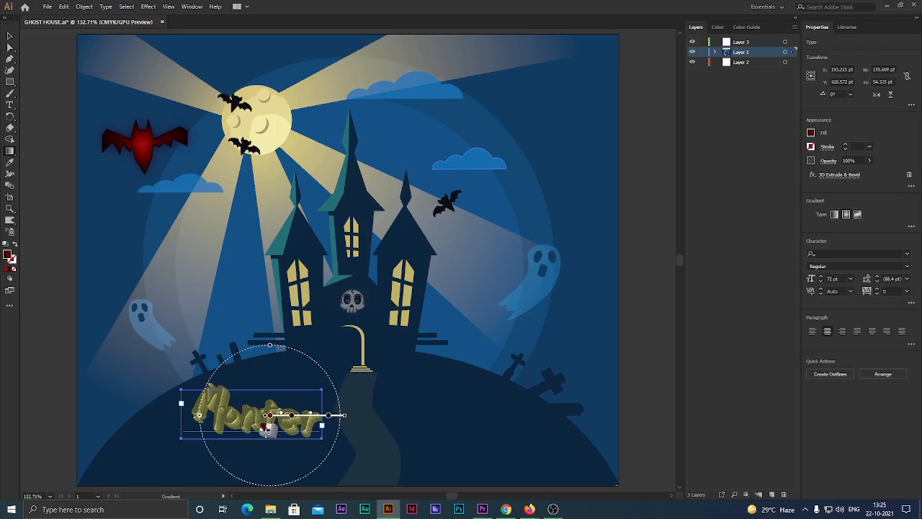
key(space)
drag(268, 408, 269, 431)
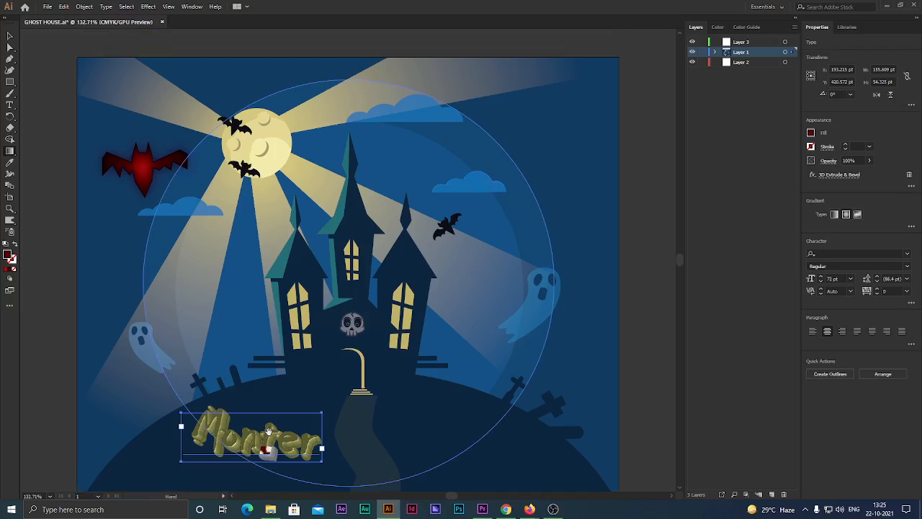
scroll(268, 426, down, 2)
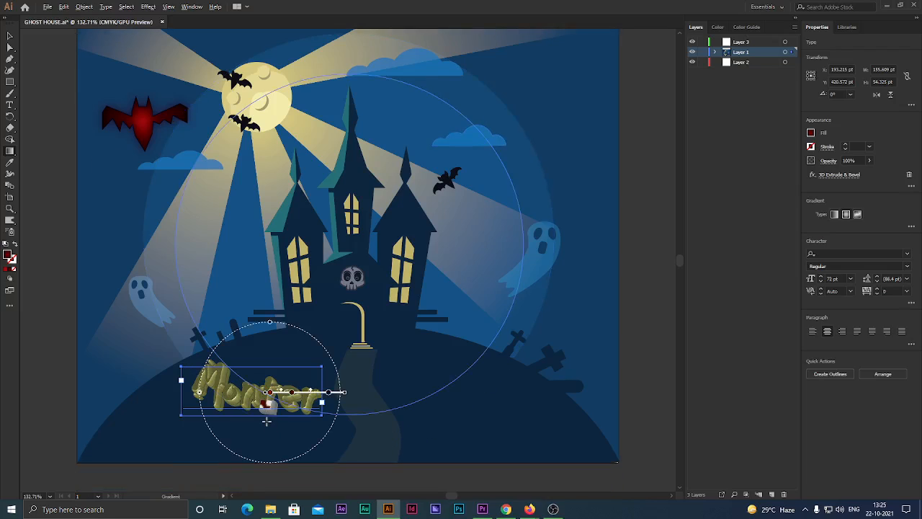
scroll(266, 421, up, 1)
scroll(264, 418, up, 2)
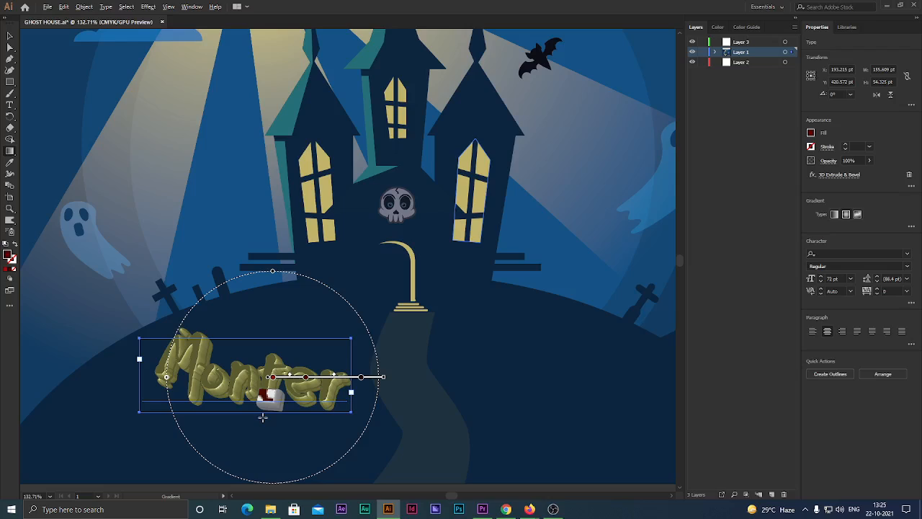
scroll(264, 415, up, 1)
scroll(267, 404, up, 4)
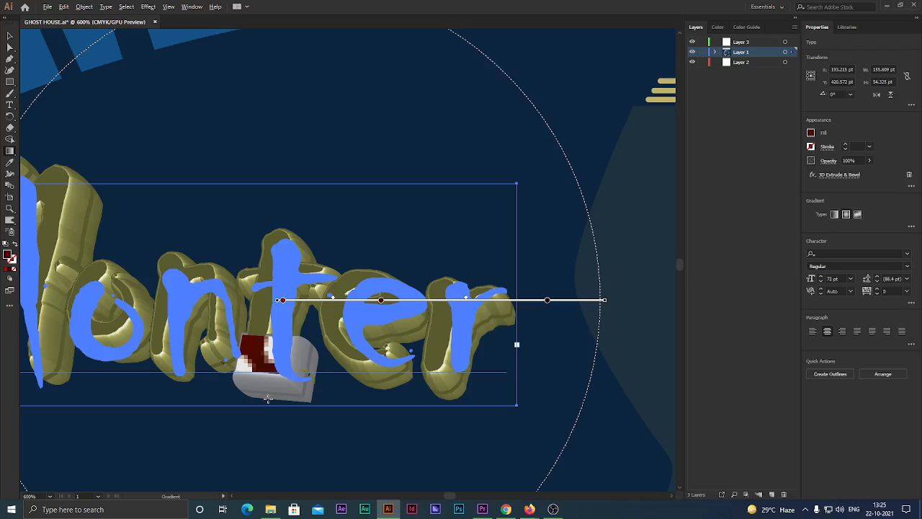
scroll(268, 398, down, 1)
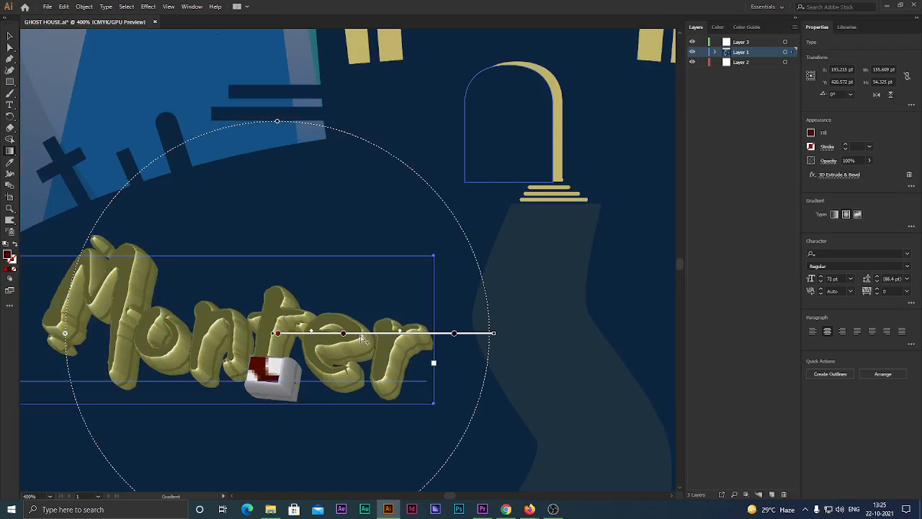
drag(343, 333, 386, 335)
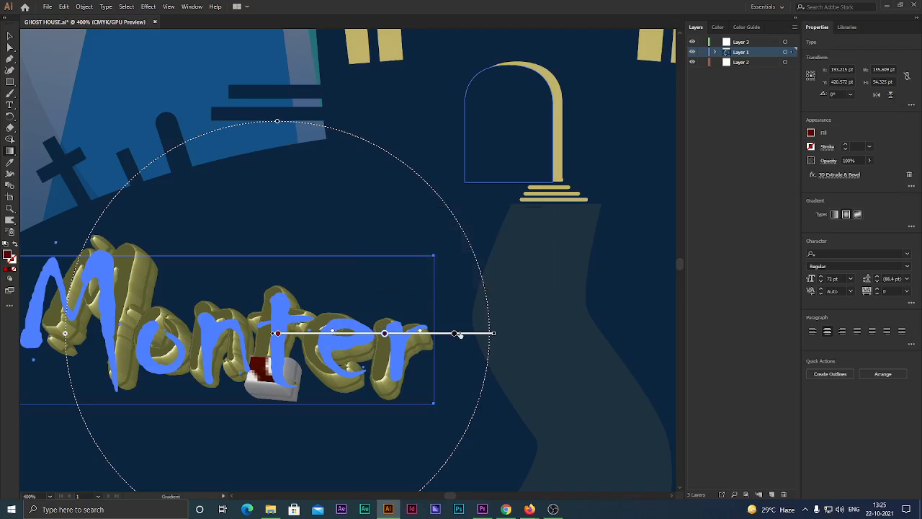
click(489, 332)
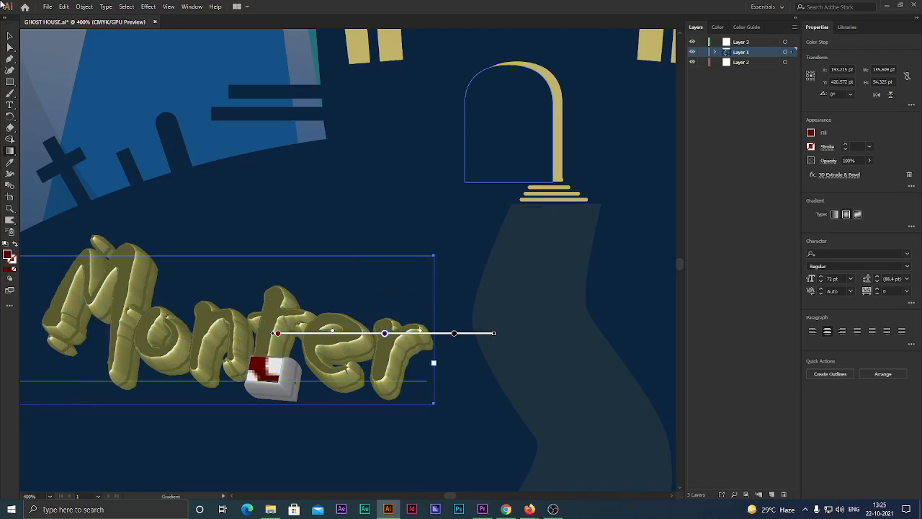
Begin a new document and look through the Mobile, Print, Web and Film & Video presets.
click(48, 7)
click(52, 14)
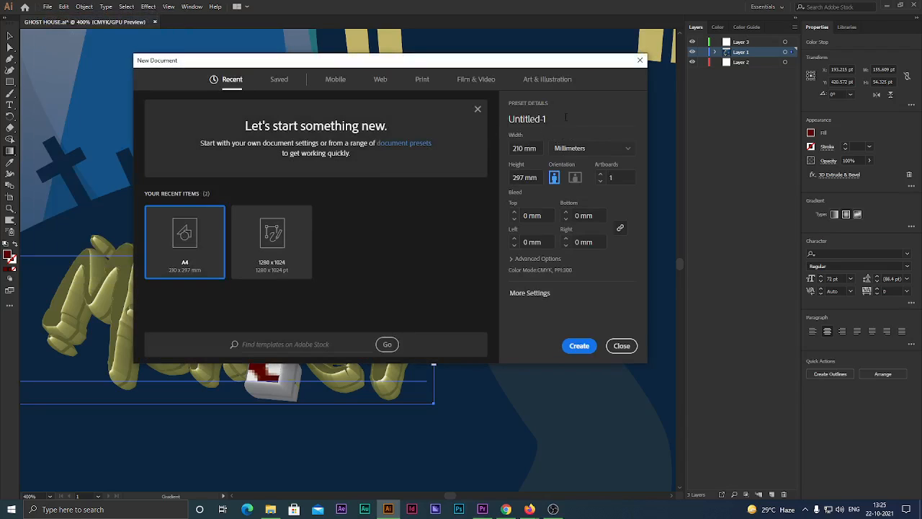
click(564, 118)
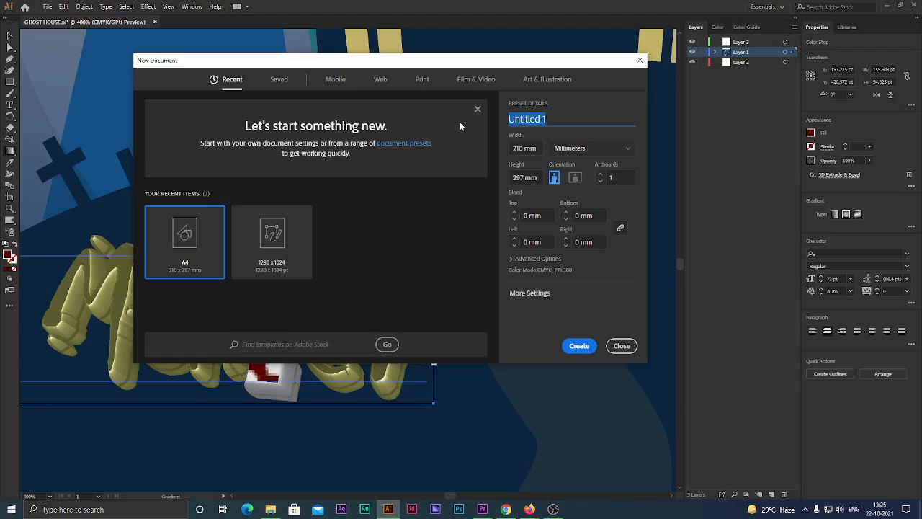
click(338, 80)
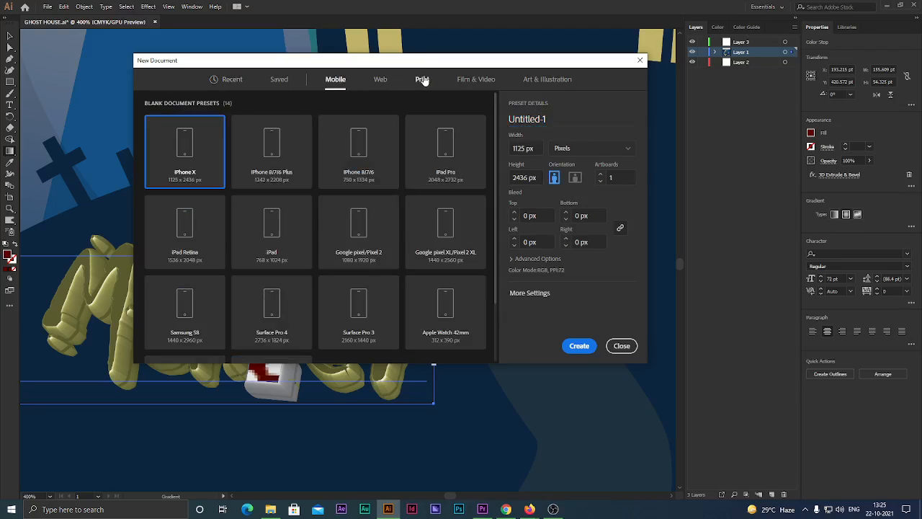
click(422, 80)
click(380, 81)
click(475, 79)
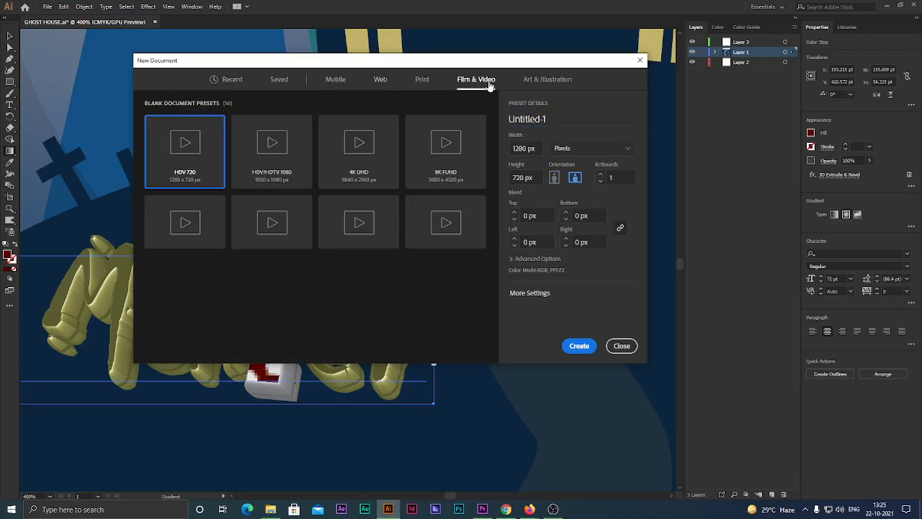
Choose the 1280 x 1024 Art & Illustration preset for the new document and set its height to 1280 pt.
click(548, 79)
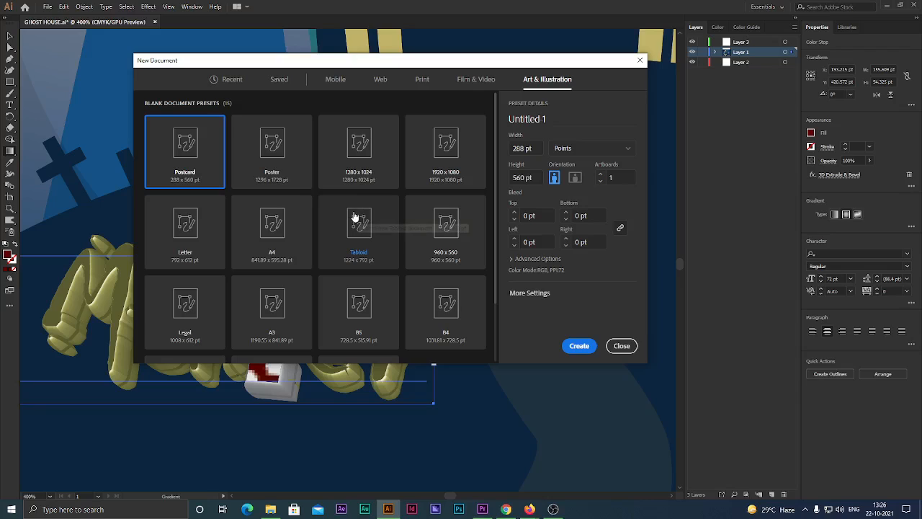
scroll(353, 217, down, 2)
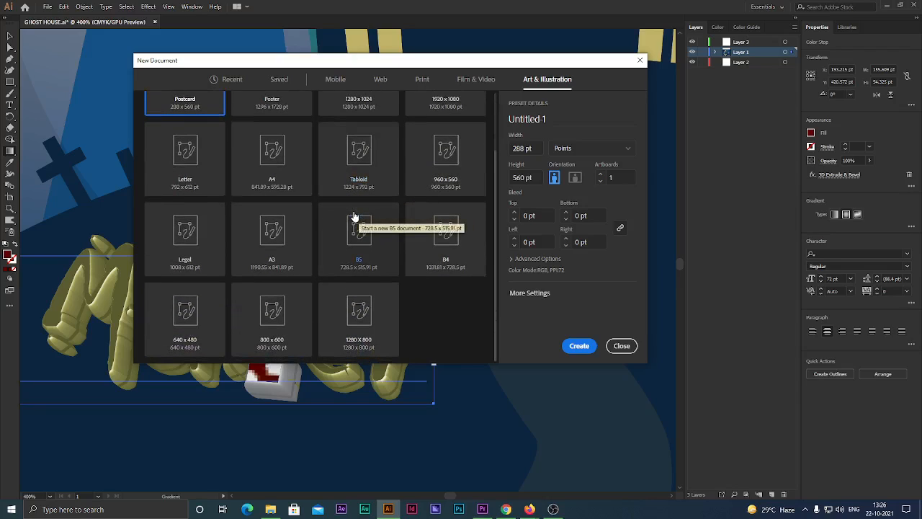
scroll(354, 213, up, 2)
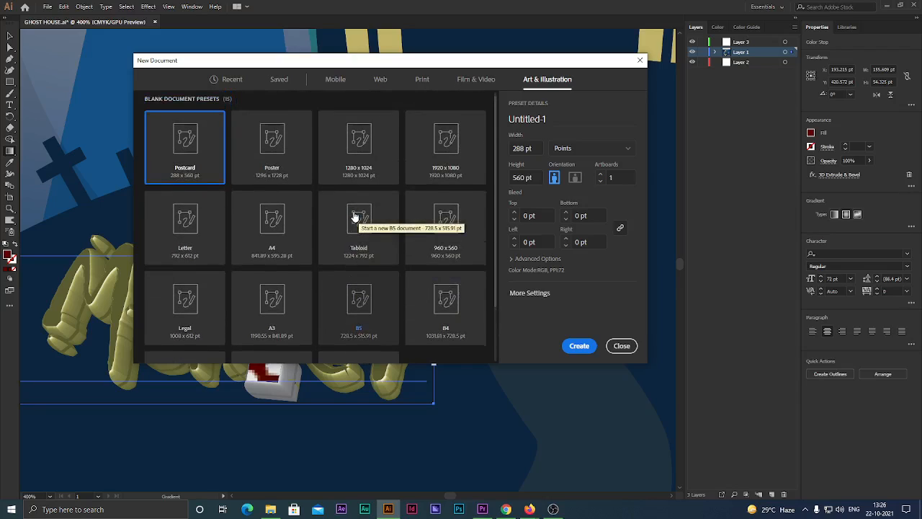
click(354, 146)
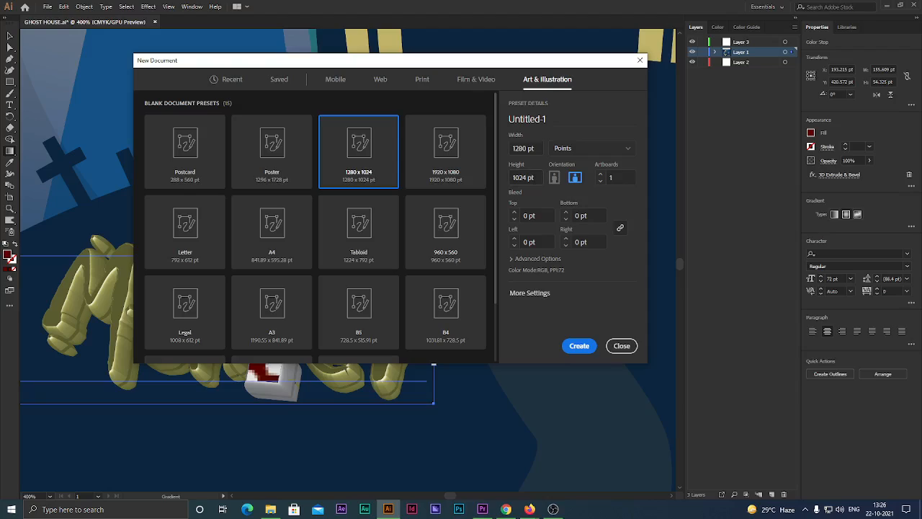
click(536, 177)
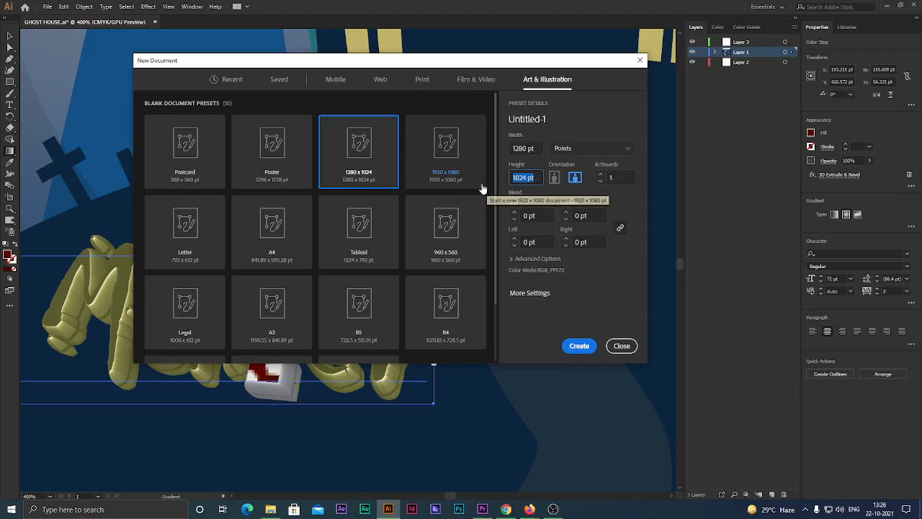
text(1280)
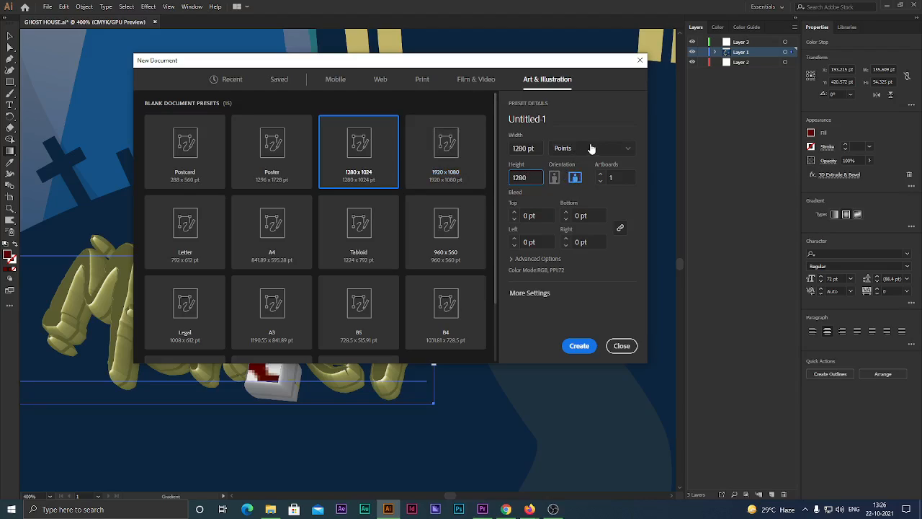
Create the 1280 x 1280 pt document with its default name and target its only layer.
click(553, 120)
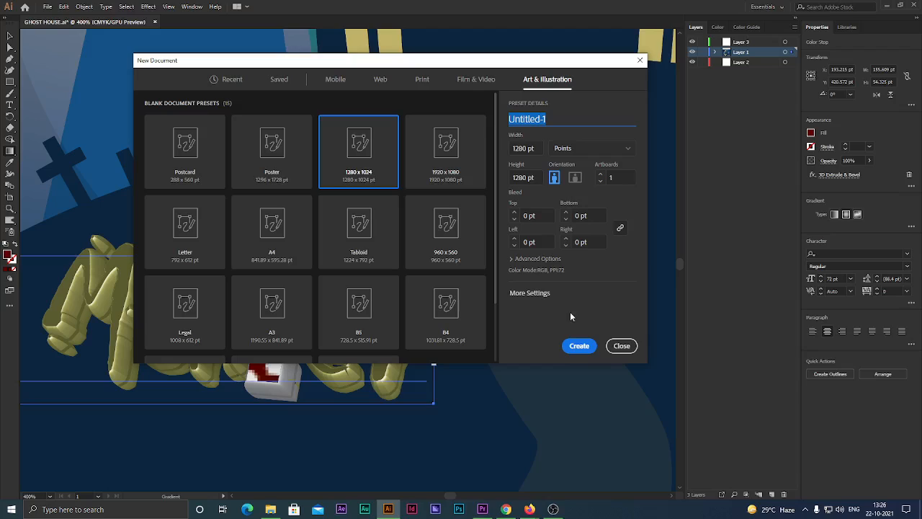
click(576, 347)
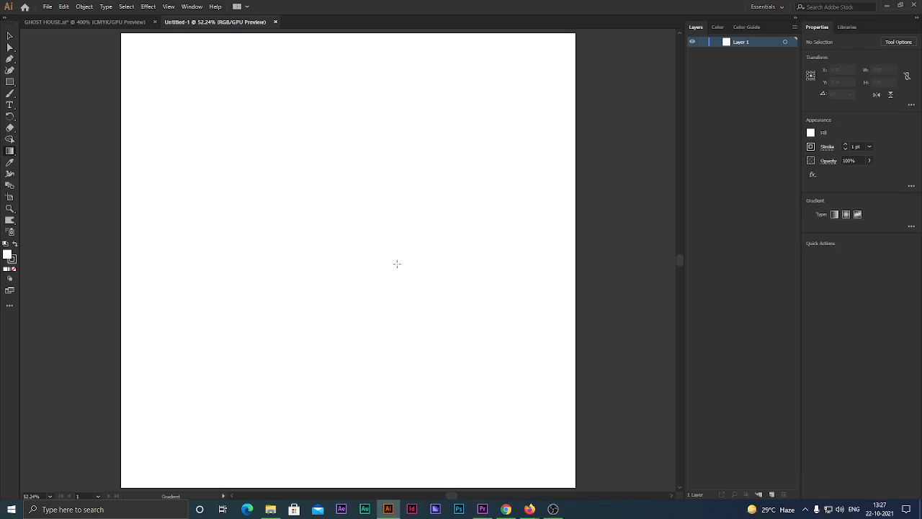
click(787, 44)
scroll(275, 207, up, 7)
scroll(275, 212, down, 8)
scroll(275, 212, up, 3)
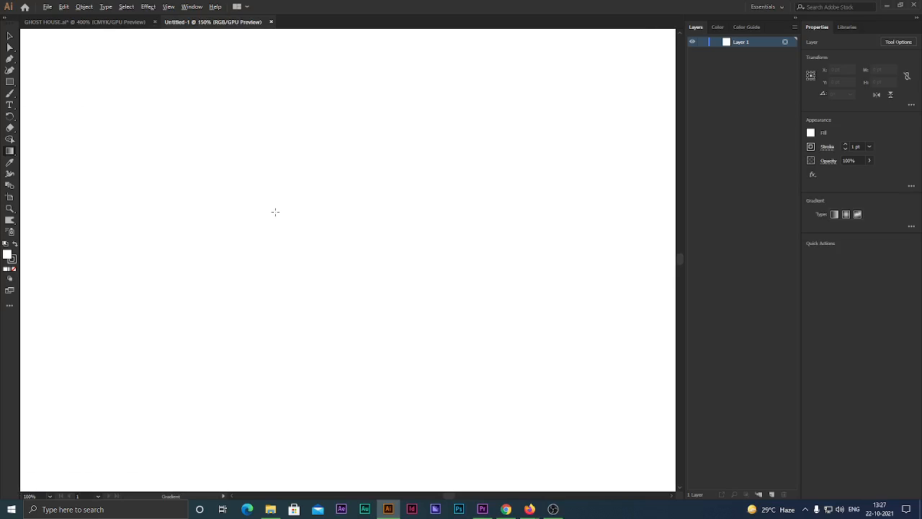
scroll(275, 212, down, 4)
scroll(274, 210, up, 4)
scroll(272, 212, down, 10)
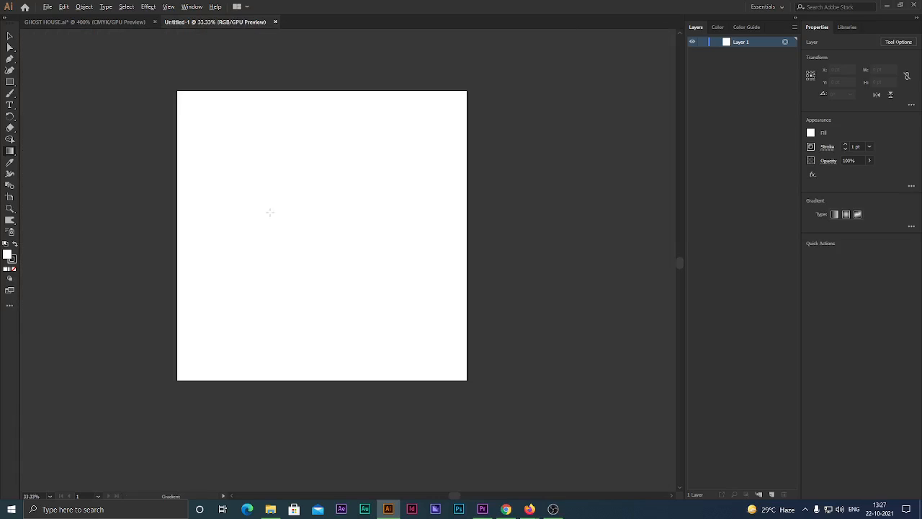
scroll(300, 226, up, 3)
scroll(300, 227, down, 2)
scroll(301, 228, up, 5)
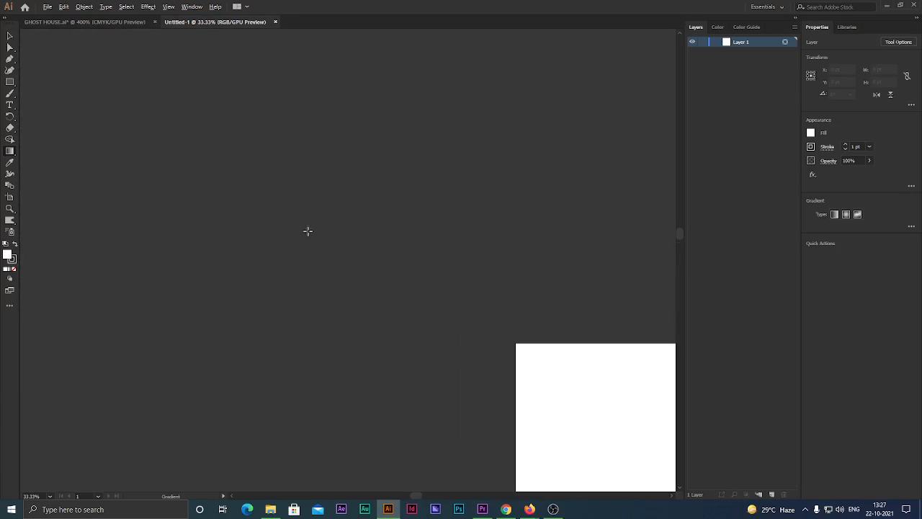
scroll(301, 229, down, 1)
scroll(301, 229, down, 3)
scroll(345, 265, up, 2)
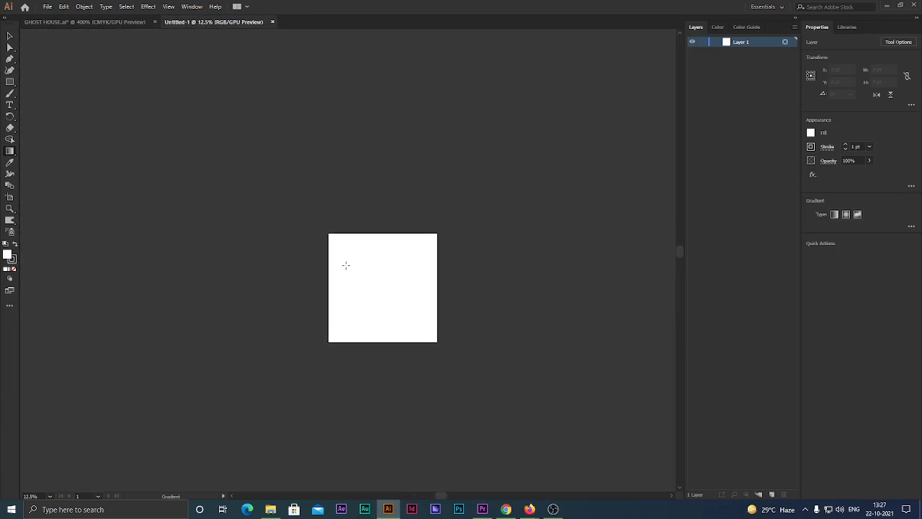
key(z)
drag(298, 259, 377, 290)
key(g)
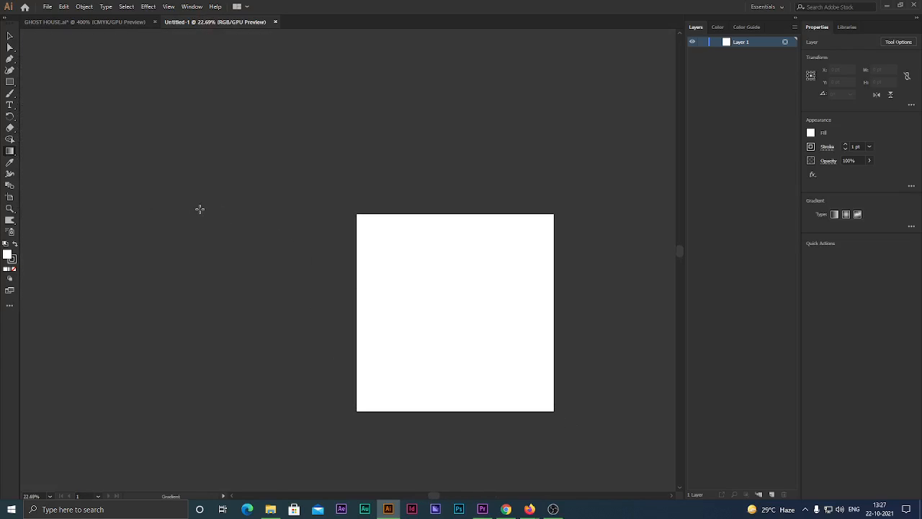
Draw a rectangle about 780 x 610 pt on the upper part of the artboard and strongly round all four corners.
key(ctrl+0)
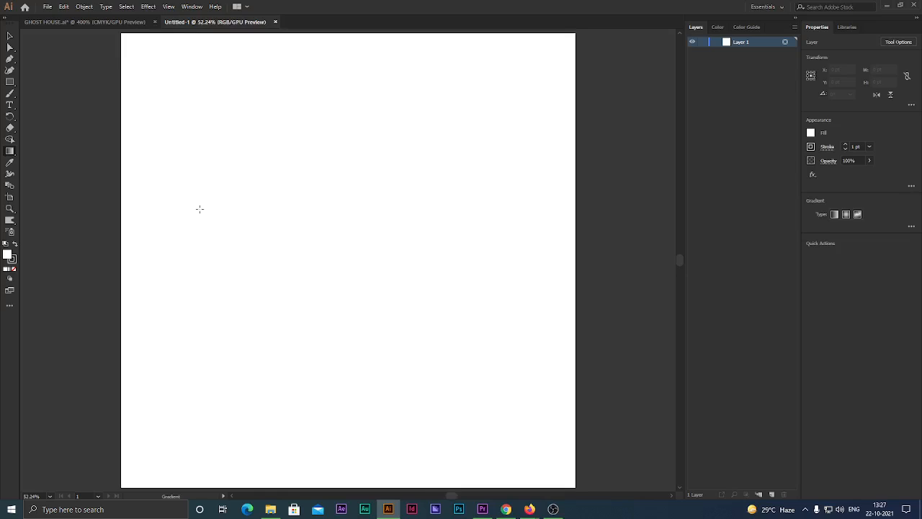
click(10, 82)
drag(211, 93, 489, 310)
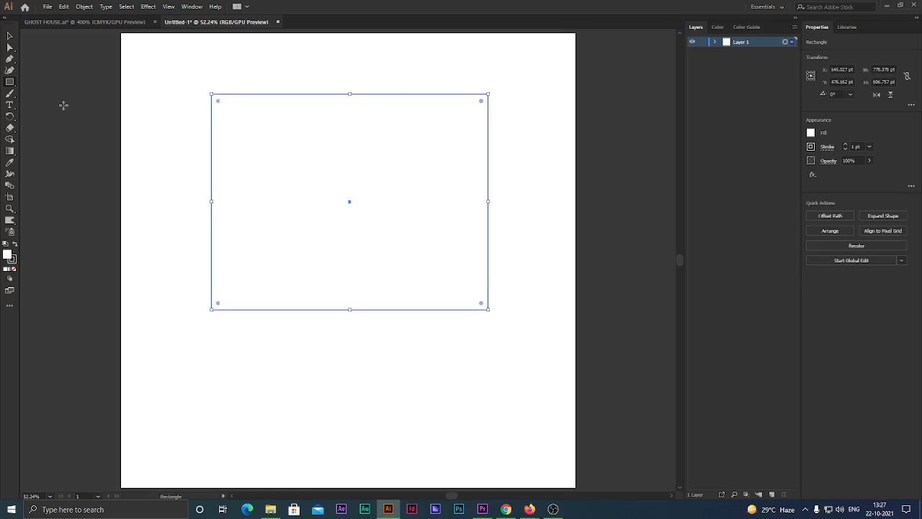
drag(218, 99, 325, 183)
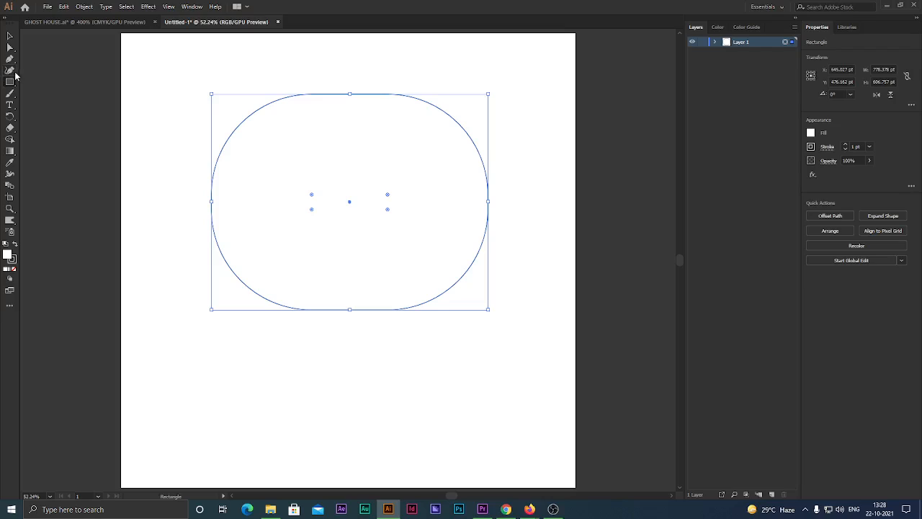
Fill the rounded rectangle with a freeform gradient in Points mode, trying the linear and radial types and Lines mode along the way.
click(10, 152)
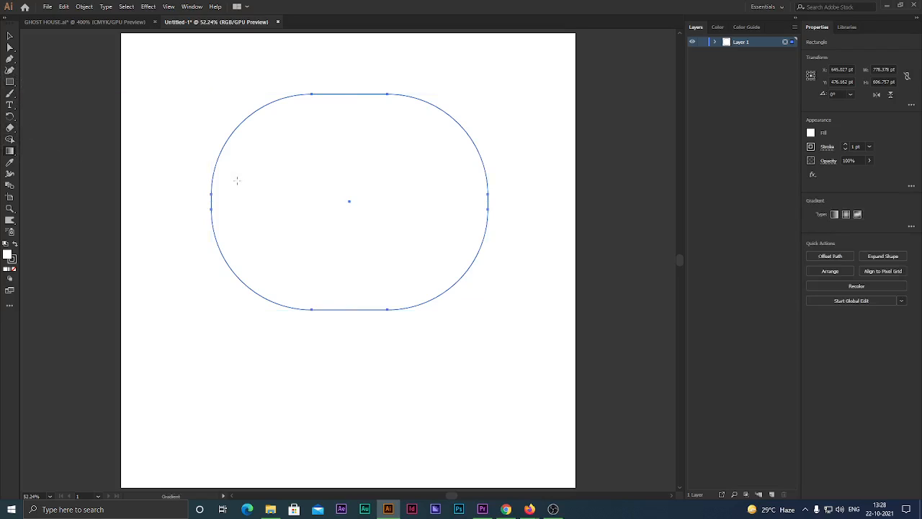
click(412, 195)
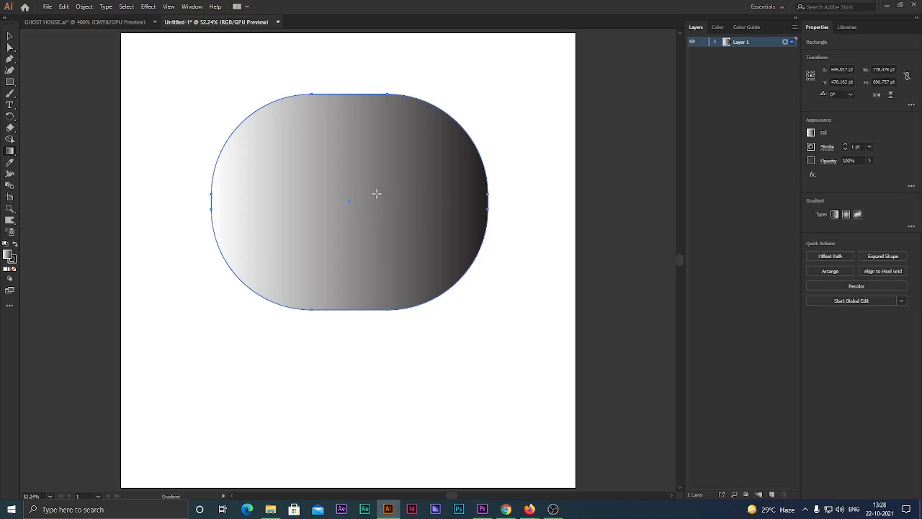
click(846, 215)
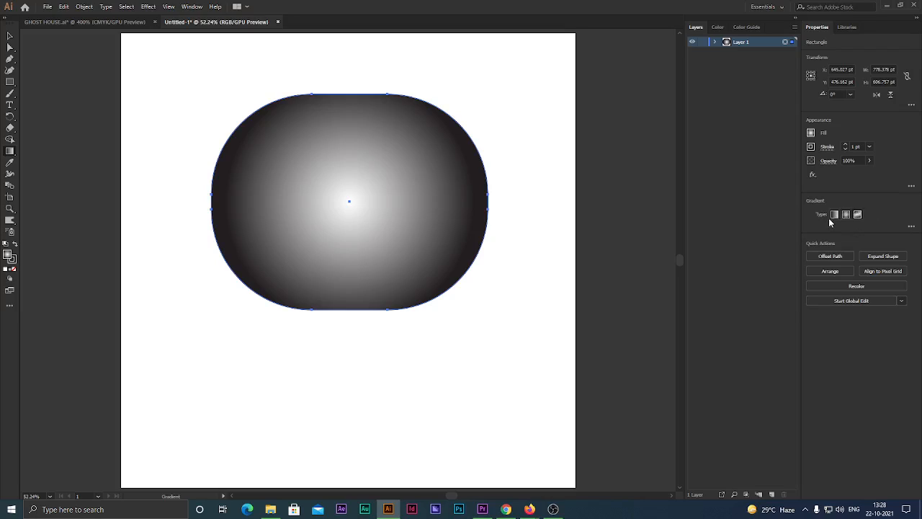
click(857, 215)
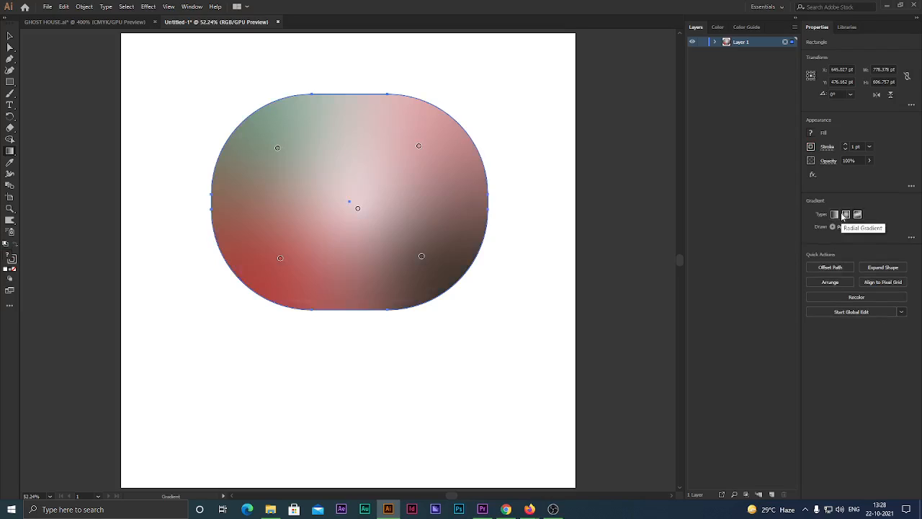
click(859, 228)
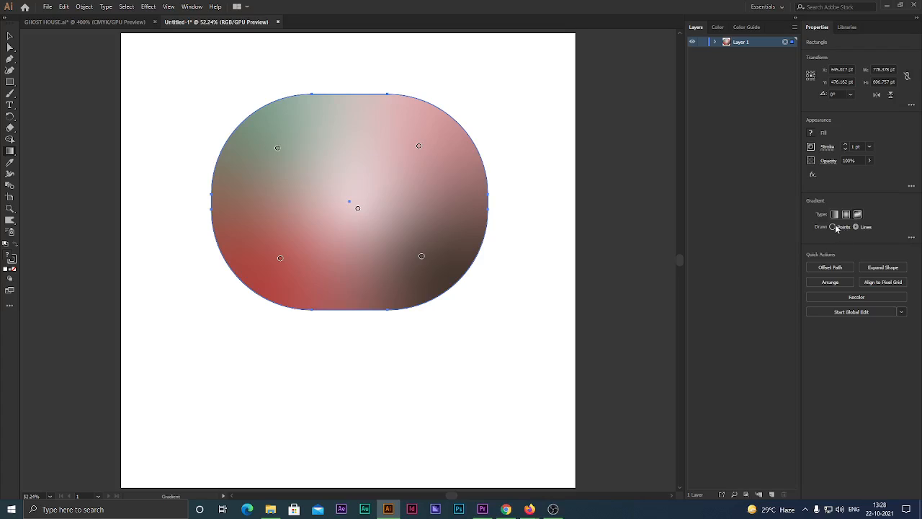
click(837, 228)
Move the upper-right pink colour stop outward and recolour it magenta by lowering its green value to 65.
drag(418, 146, 449, 146)
key(ctrl+z)
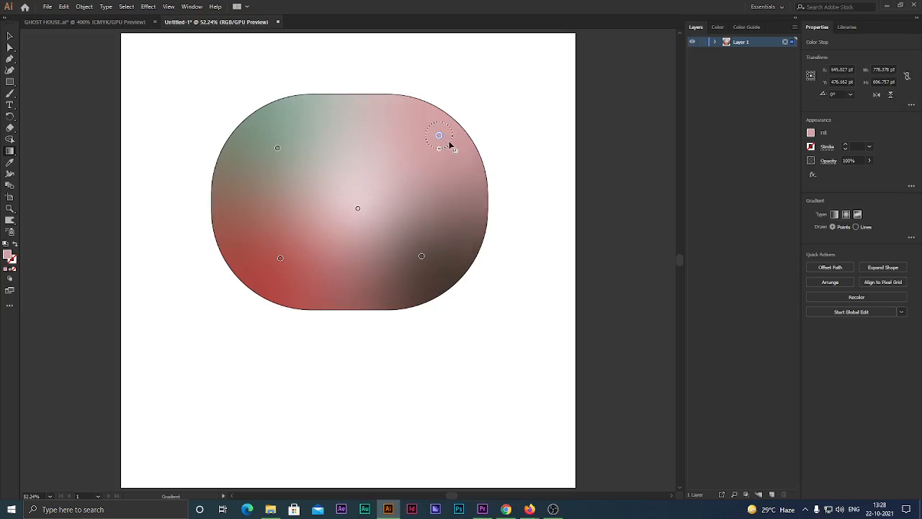
double_click(438, 135)
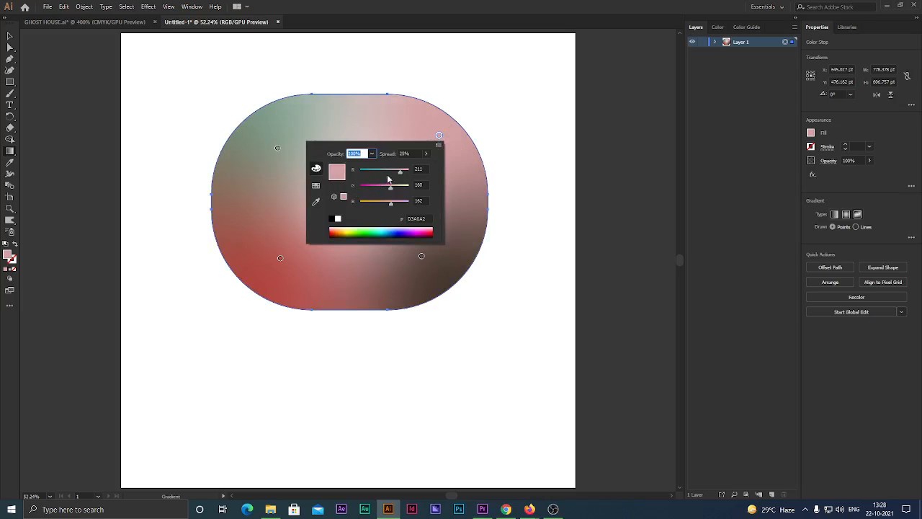
drag(382, 189, 372, 190)
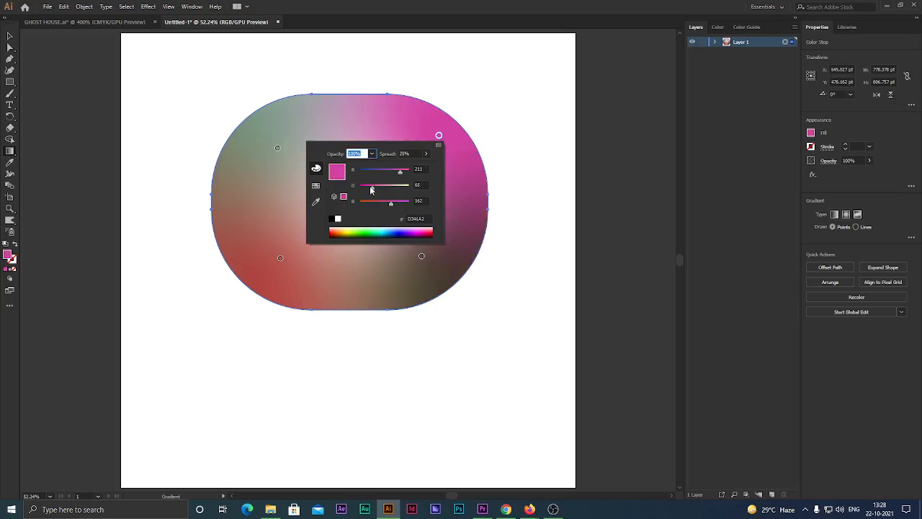
click(439, 136)
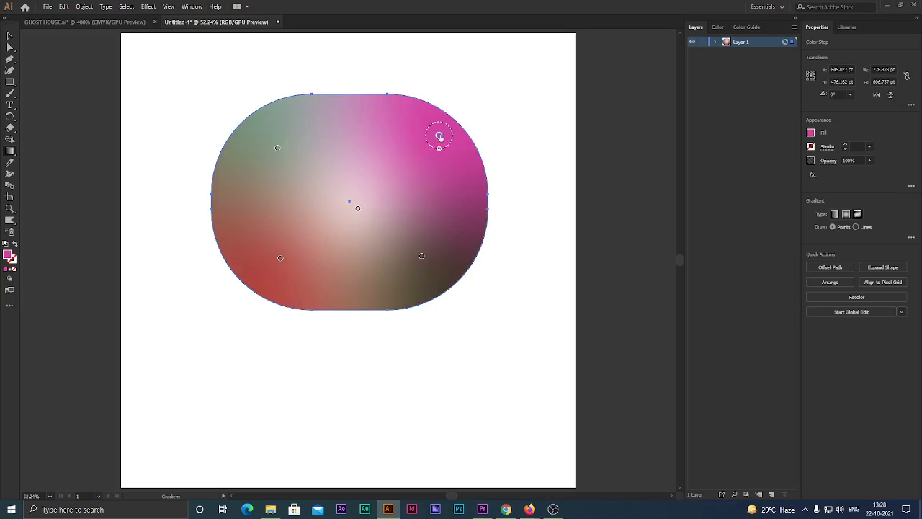
Recolour the lower-right brown colour stop green by raising its green value to 187.
double_click(421, 257)
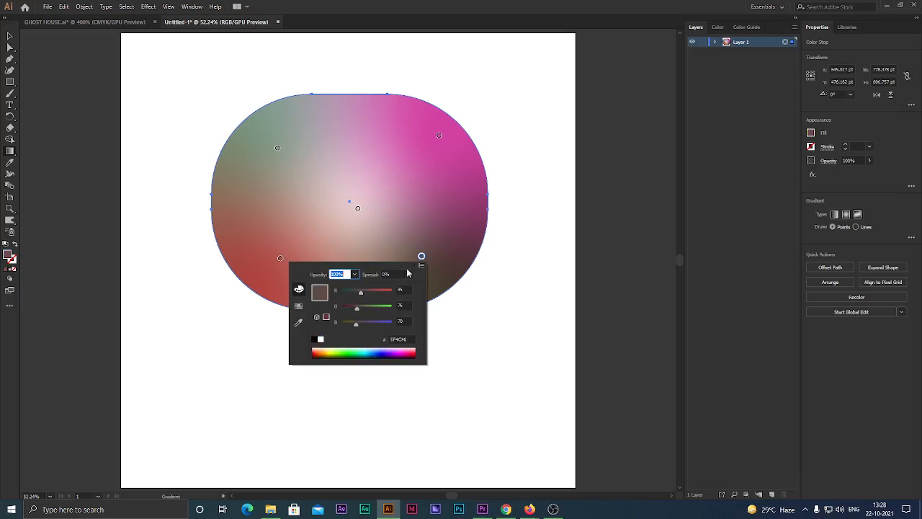
drag(358, 308, 384, 311)
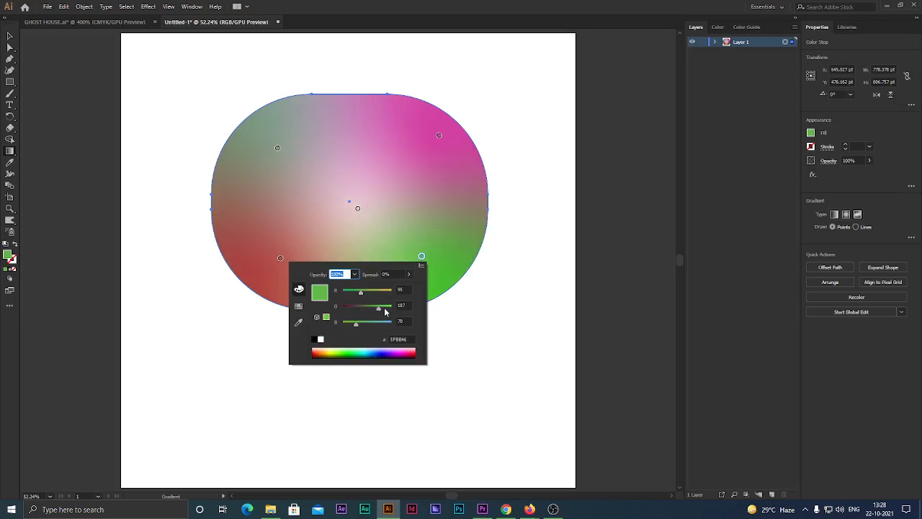
click(422, 256)
double_click(422, 256)
click(423, 258)
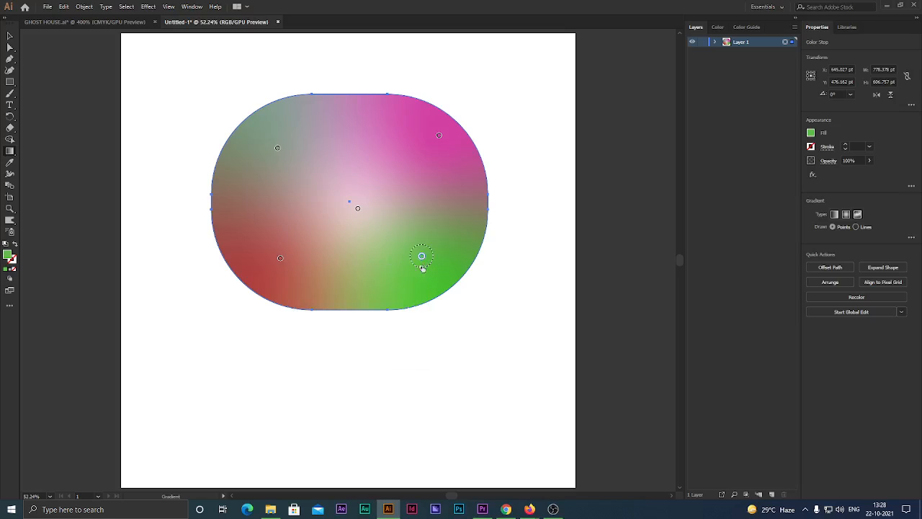
Widen the spread of the lower-right green stop, and centre the middle stop in the shape with a wider spread.
drag(421, 270, 420, 293)
drag(357, 208, 353, 199)
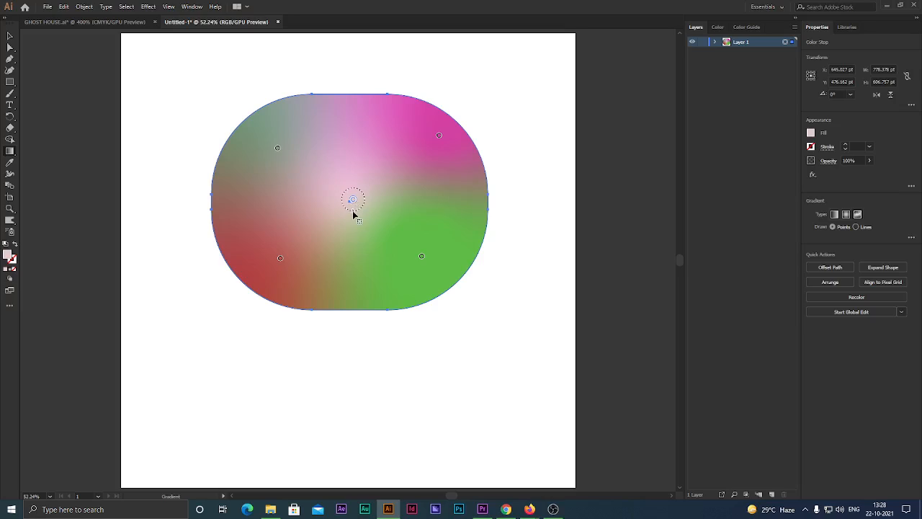
mouse_move(352, 210)
mouse_down()
mouse_move(352, 243)
mouse_move(355, 201)
mouse_up()
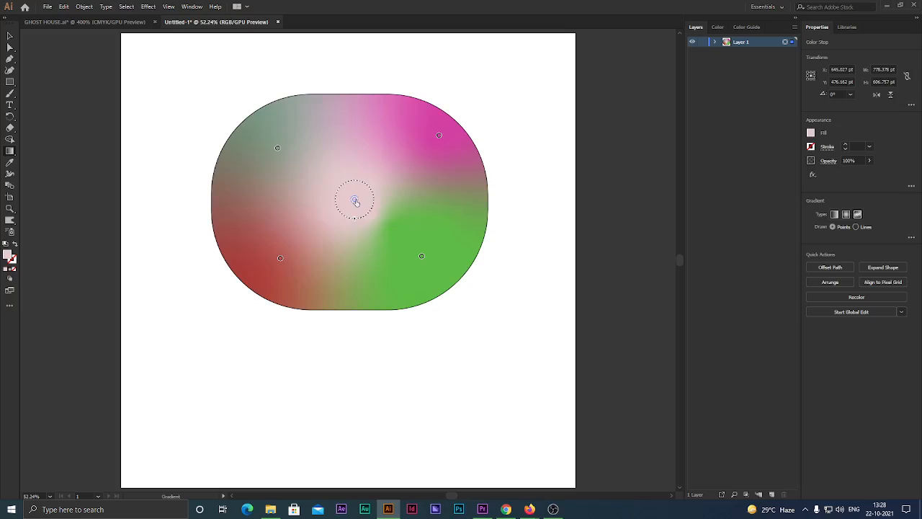
Recolour the lower-left colour stop bright red (FE2C24) and widen its spread.
click(281, 258)
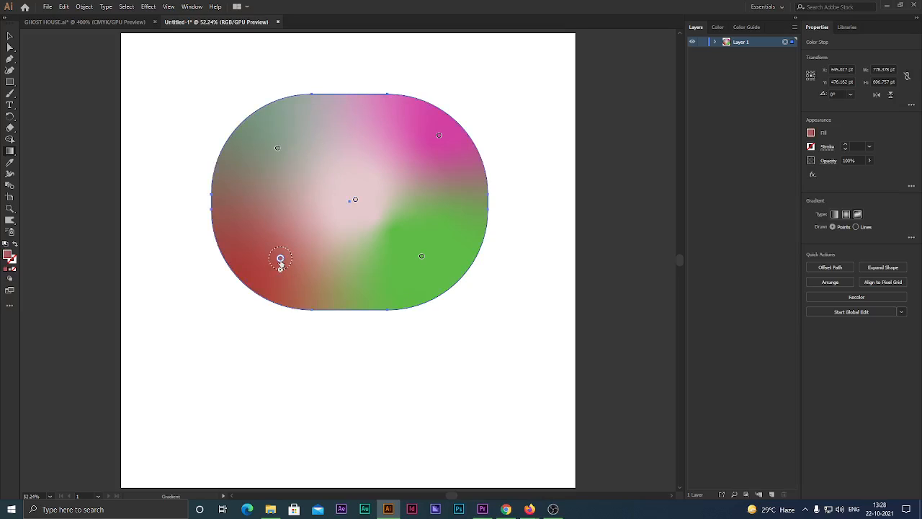
double_click(280, 261)
drag(238, 296, 208, 326)
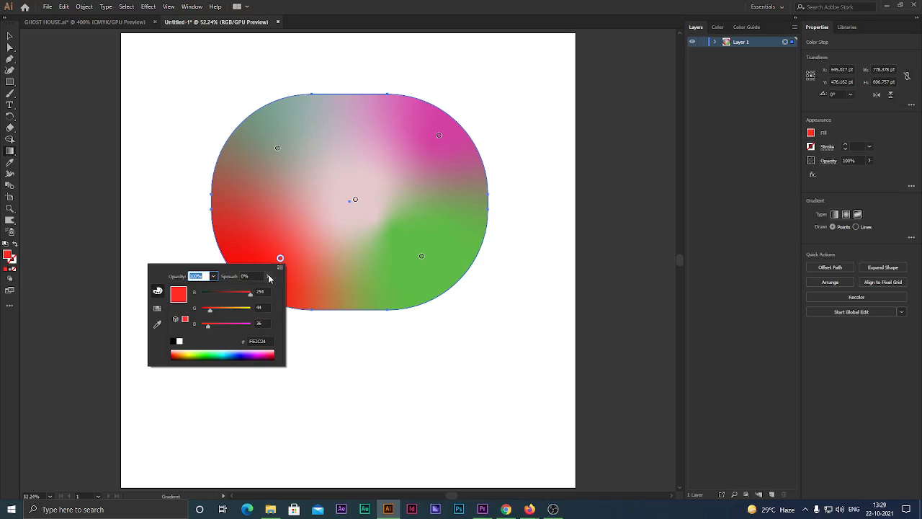
click(280, 260)
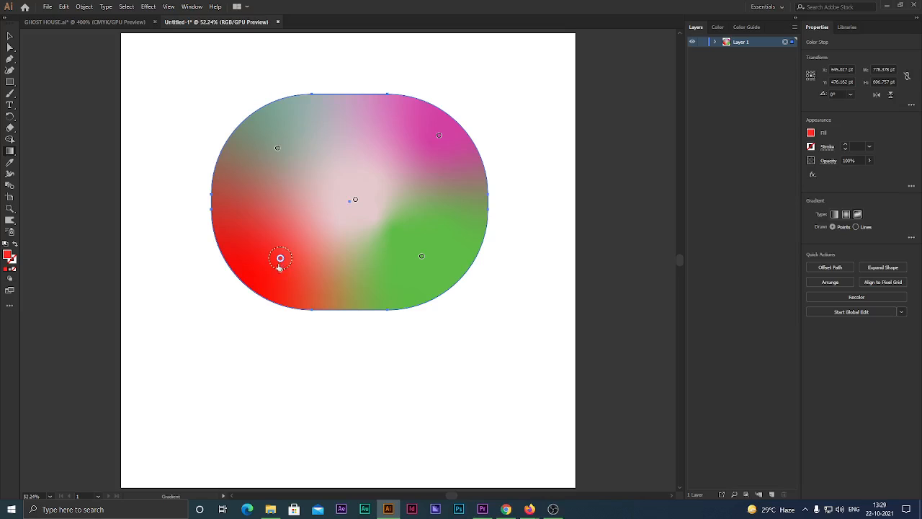
drag(280, 268, 281, 289)
Recolour the upper-left grey colour stop a vivid teal green and widen its spread.
click(278, 149)
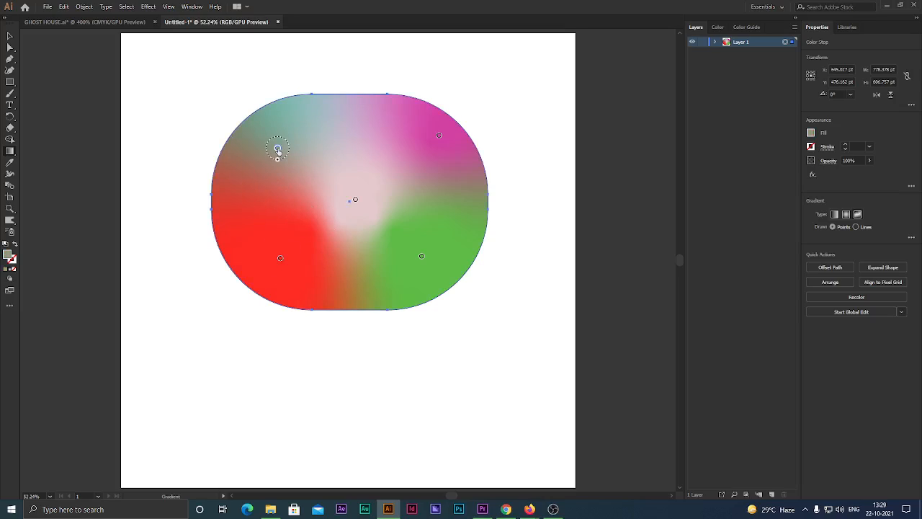
double_click(278, 149)
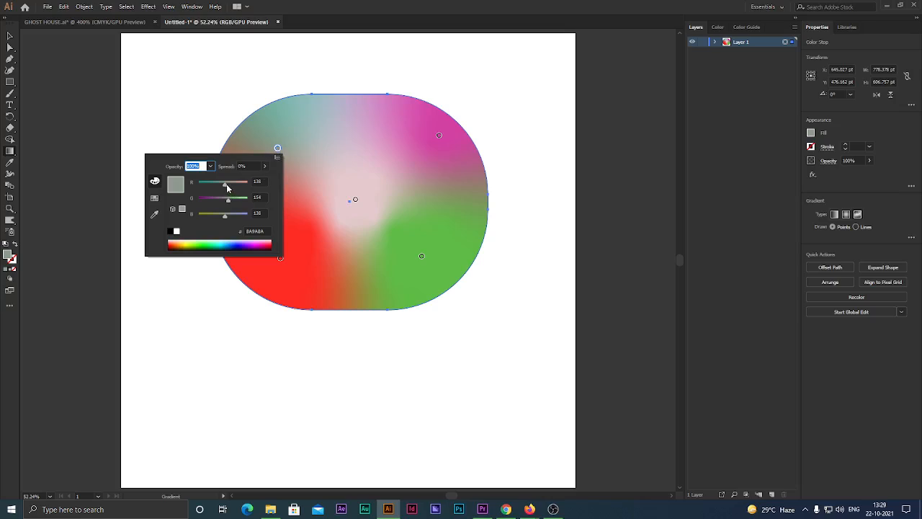
drag(219, 188, 240, 204)
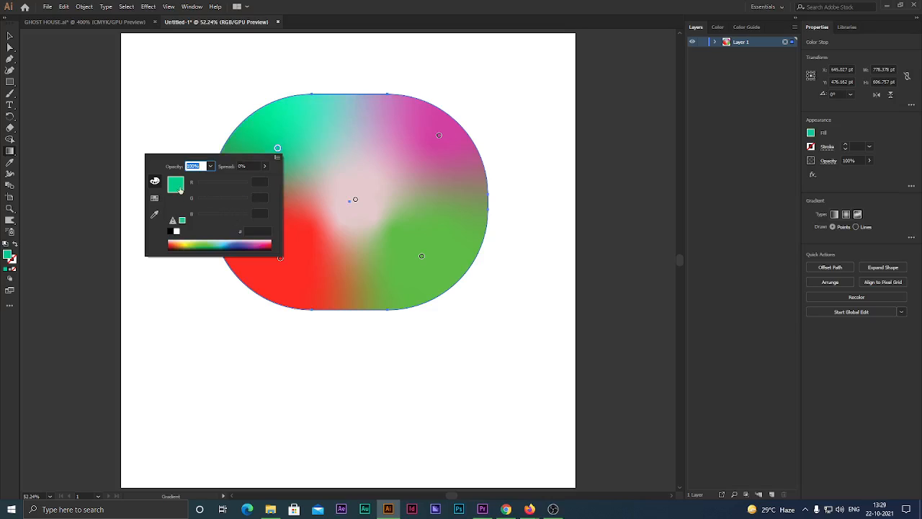
click(277, 149)
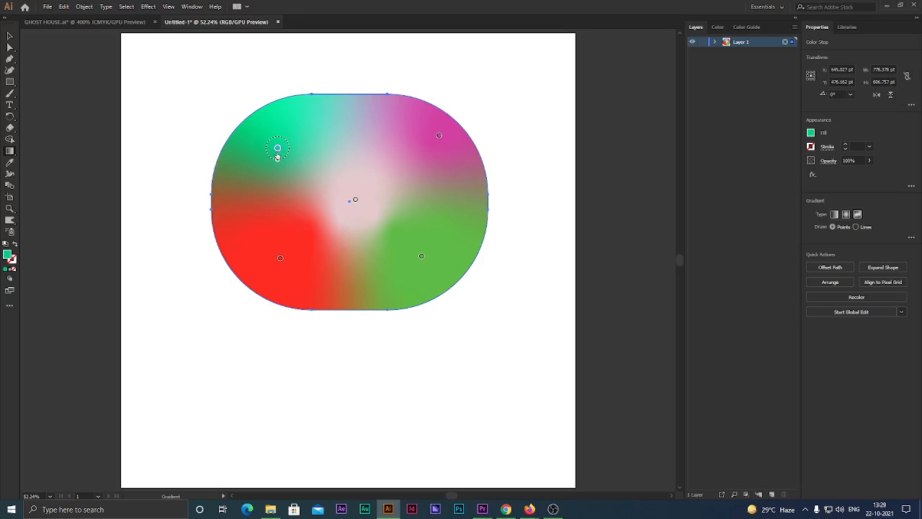
drag(276, 160, 279, 184)
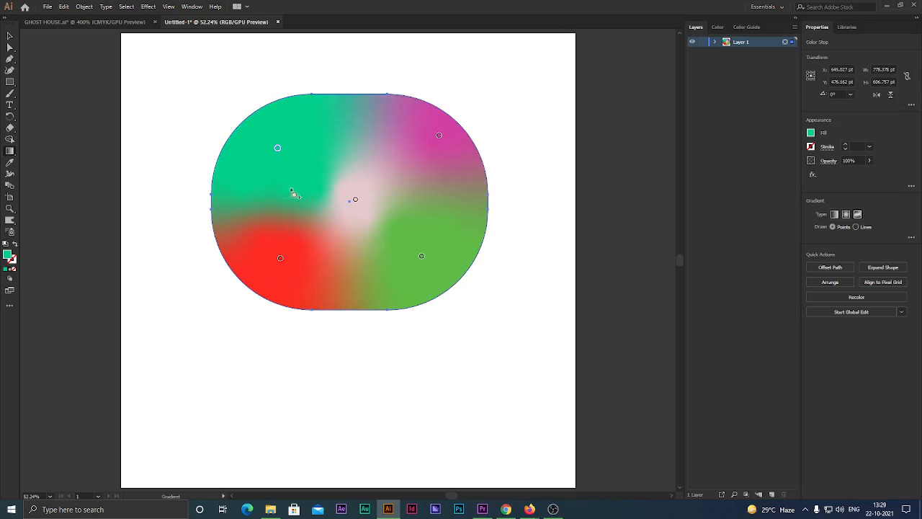
Recolour the middle colour stop of the freeform gradient cyan.
click(356, 200)
double_click(355, 199)
click(275, 236)
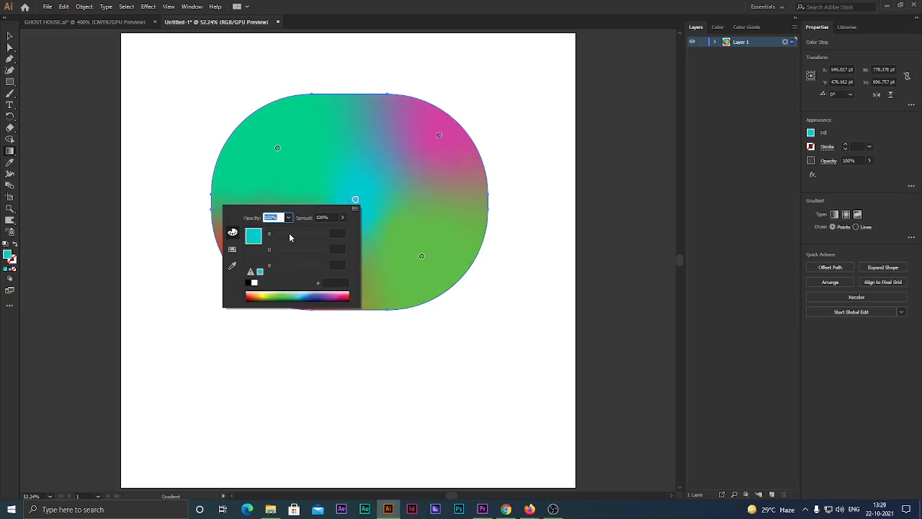
click(355, 199)
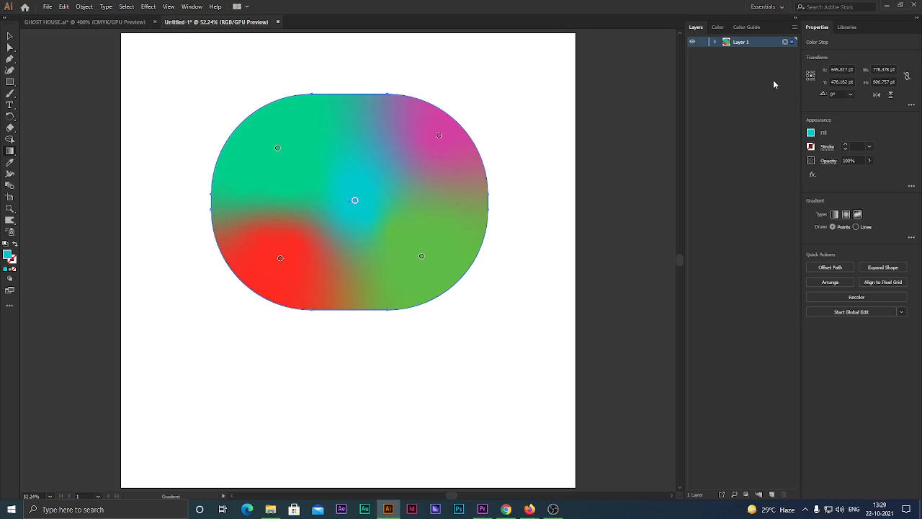
Target the rounded rectangle inside Layer 1 and add a mesh point at its centre with the Mesh tool.
click(712, 43)
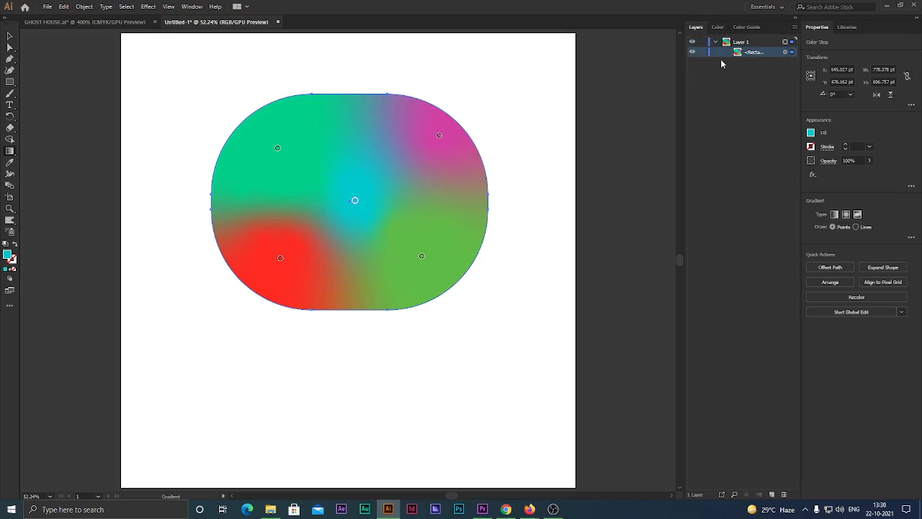
click(693, 54)
click(693, 54)
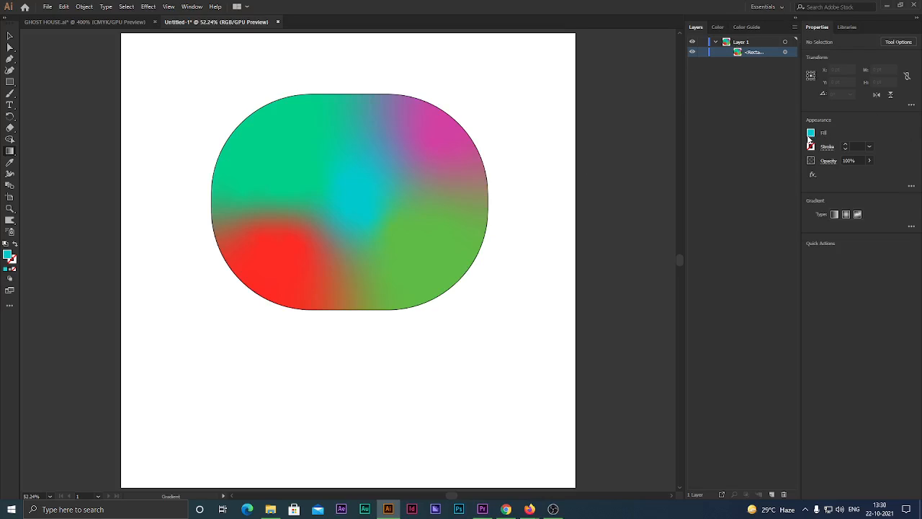
click(791, 53)
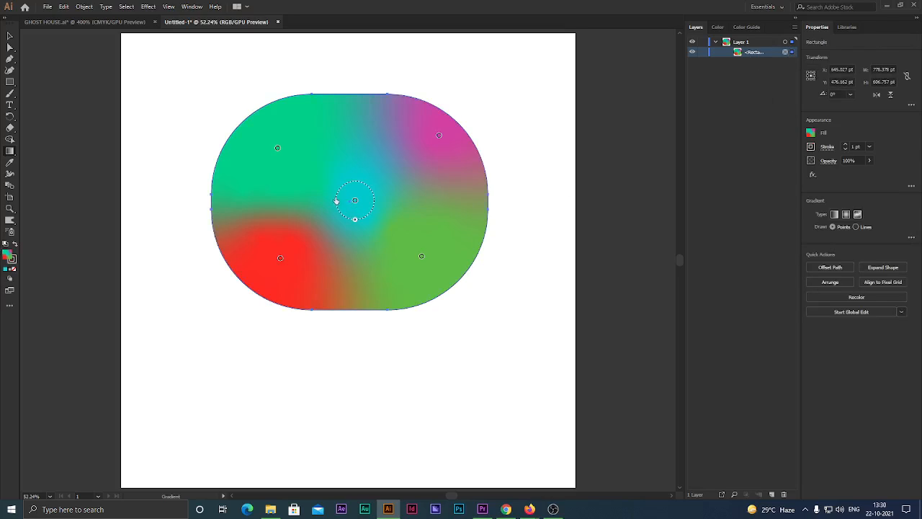
drag(9, 153, 57, 165)
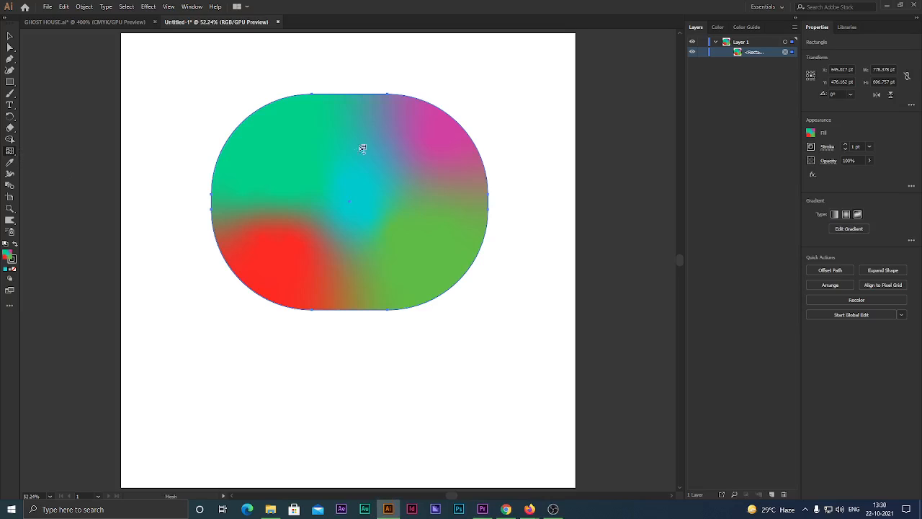
click(353, 201)
click(353, 200)
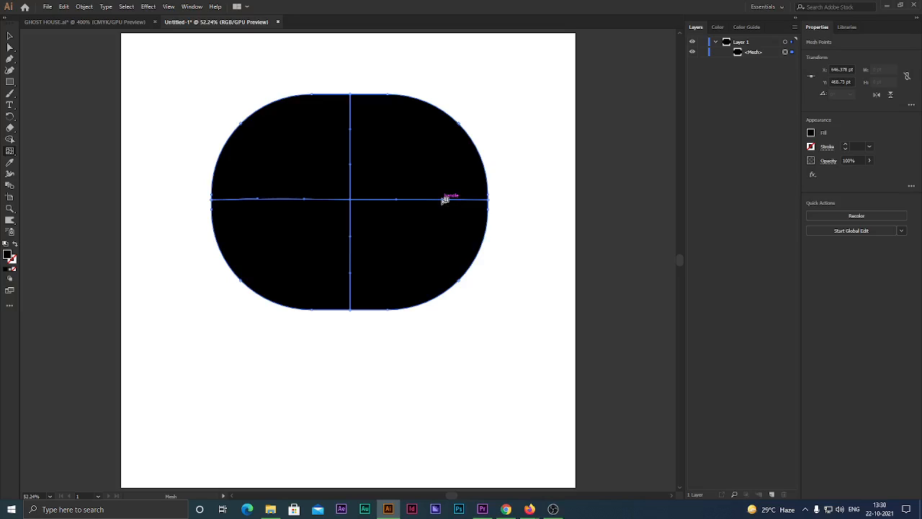
Bend the horizontal mesh line into a wave by pulling the right edge point's handle down and the centre point's right handle up.
drag(445, 200, 428, 275)
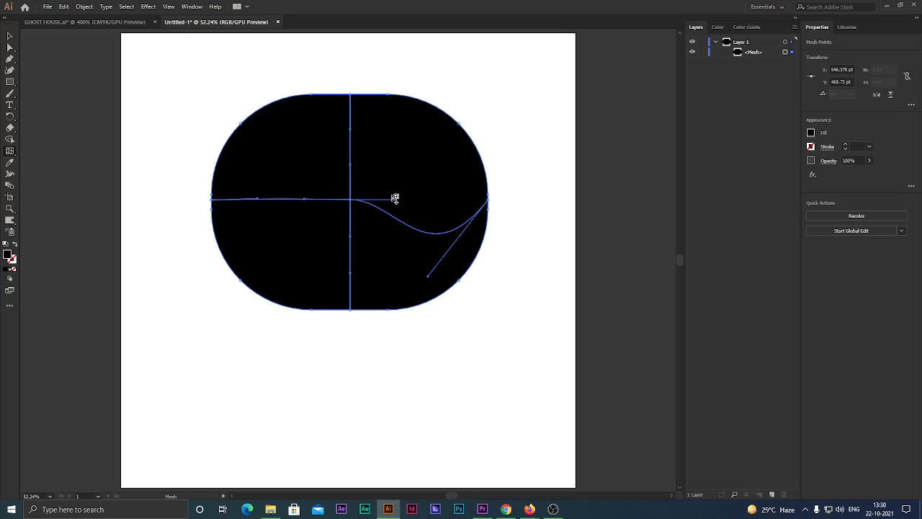
drag(399, 200, 408, 140)
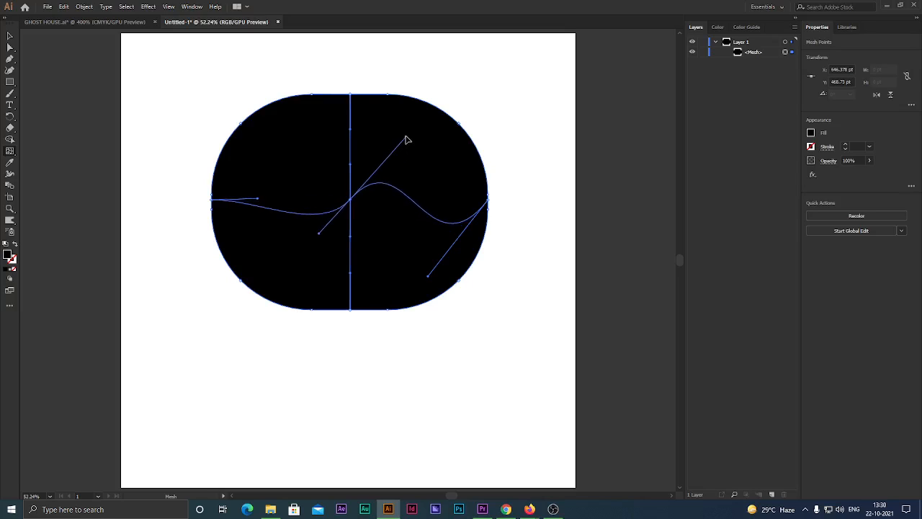
click(259, 200)
click(259, 195)
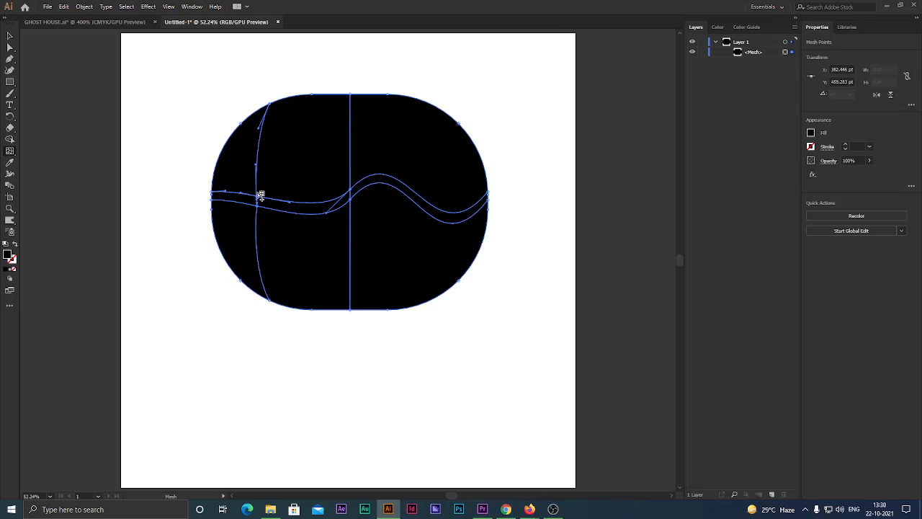
click(261, 195)
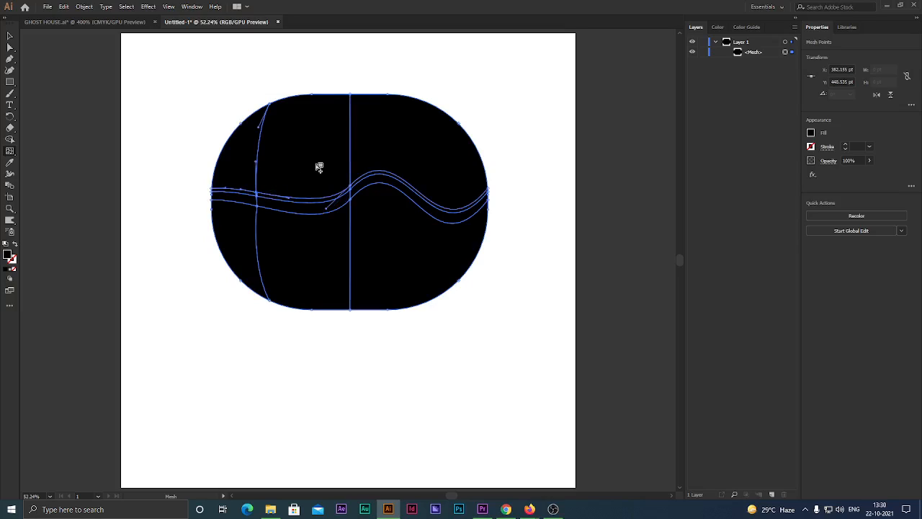
key(ctrl+z)
key(ctrl+z)
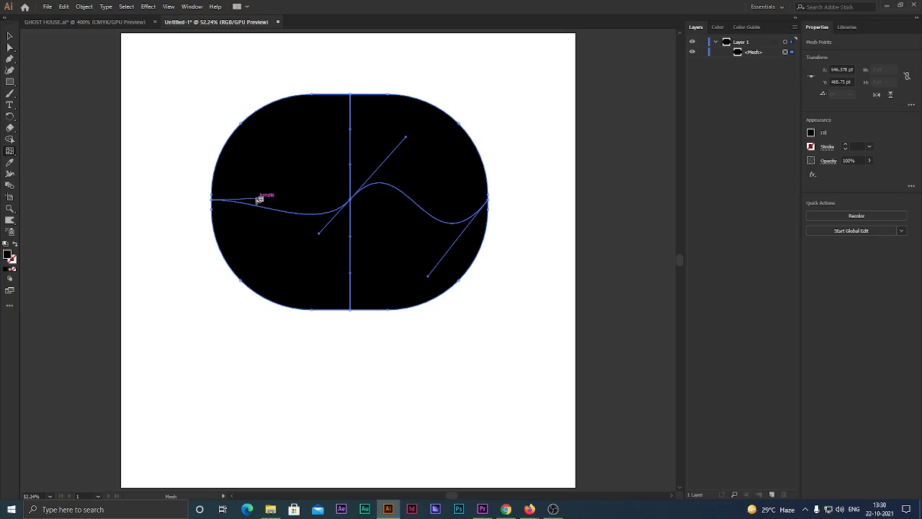
Pull the left edge point's handle up toward the shape's middle, and move the centre mesh point to the lower left.
drag(260, 198, 317, 132)
drag(353, 200, 303, 250)
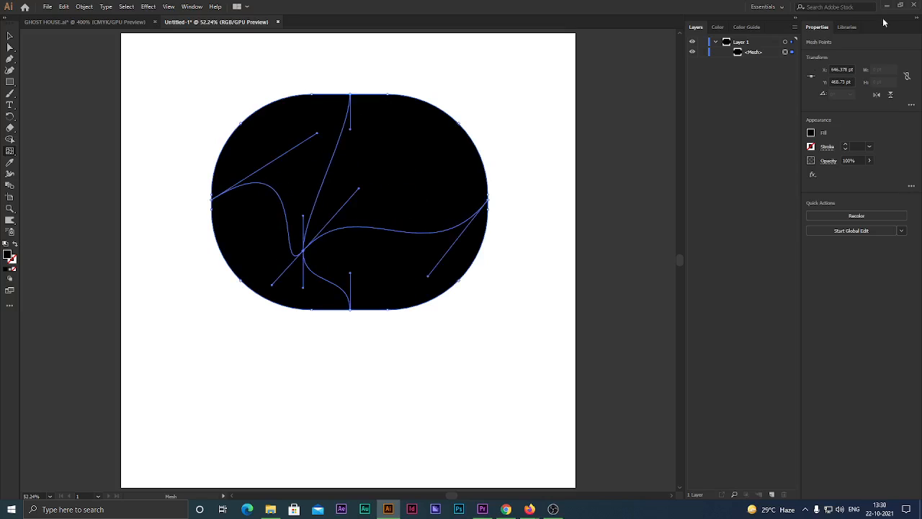
Fill the lower-left mesh point with the RGB Red swatch.
click(812, 134)
click(734, 167)
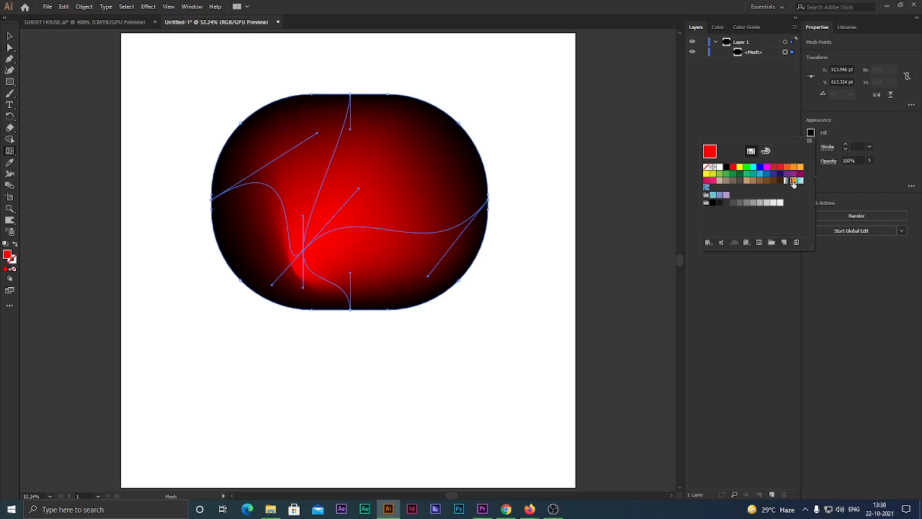
Review the RGB Red swatch's options, including its colour mode, colour type and name, leaving them as they are.
double_click(734, 168)
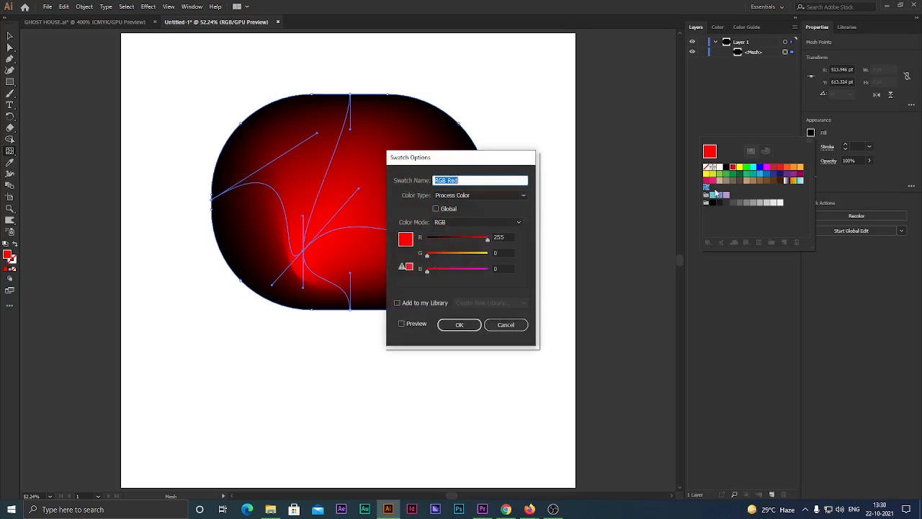
click(458, 224)
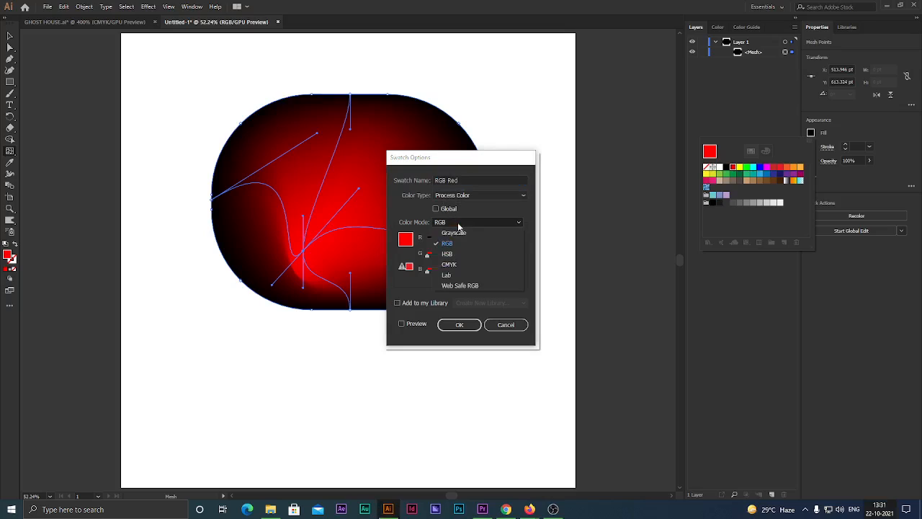
click(458, 226)
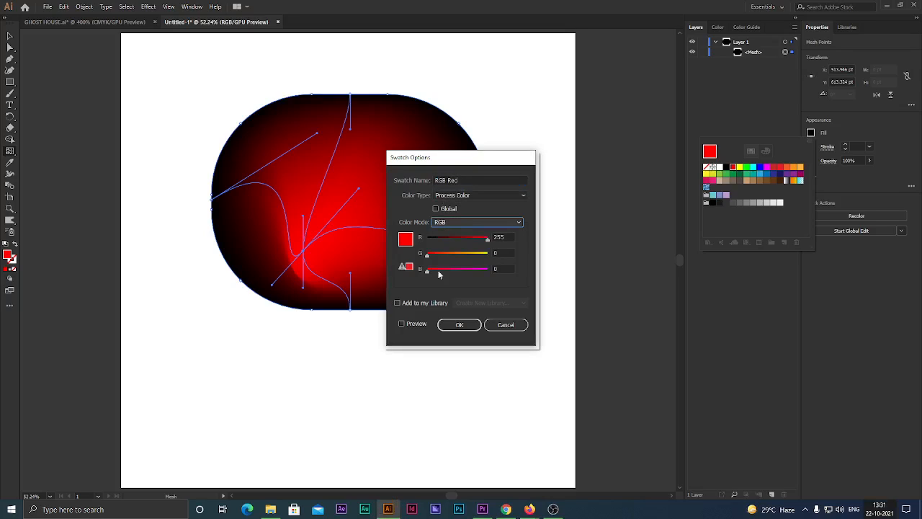
click(469, 195)
click(469, 195)
click(470, 180)
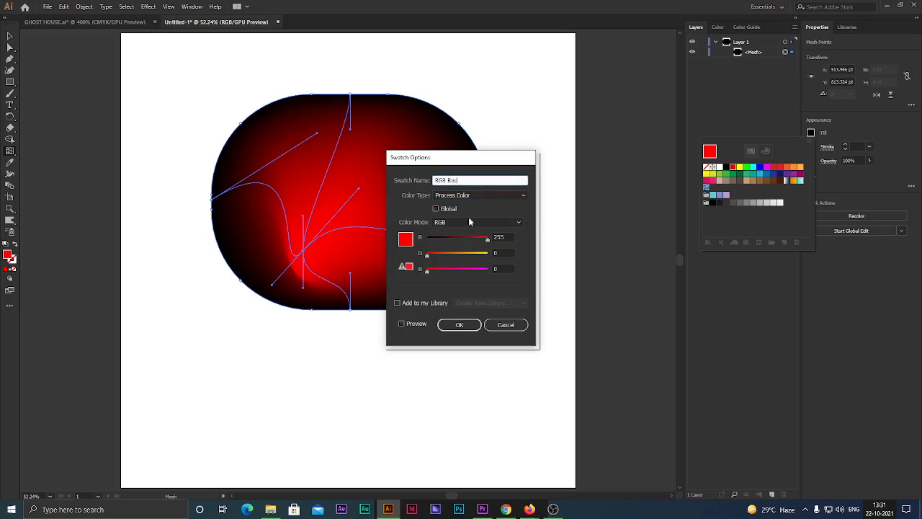
click(459, 324)
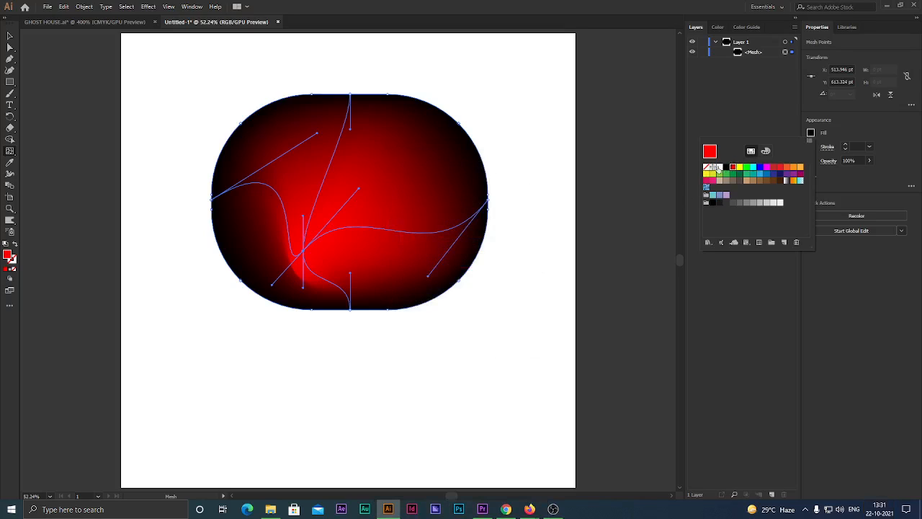
Try white, black, teal and grey swatches on the mesh point, and settle on the dark brown R=66 G=33 B=11.
click(719, 167)
click(726, 167)
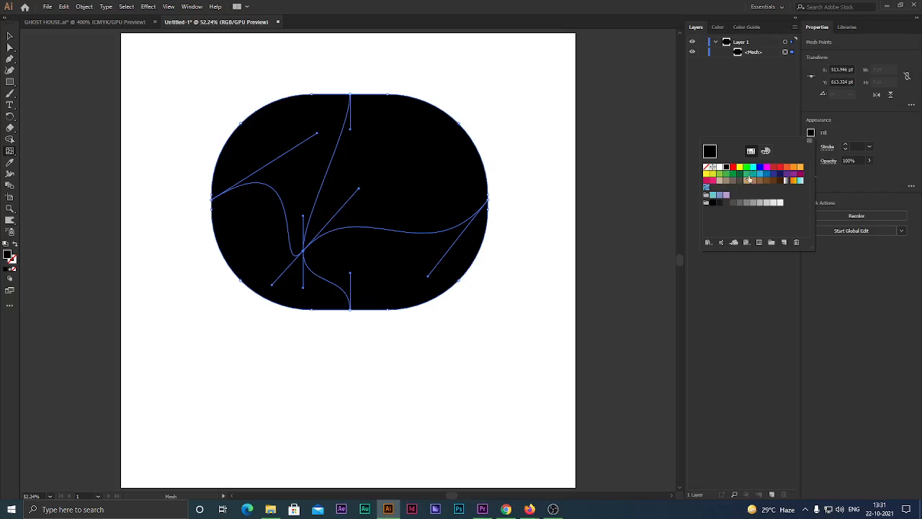
click(754, 174)
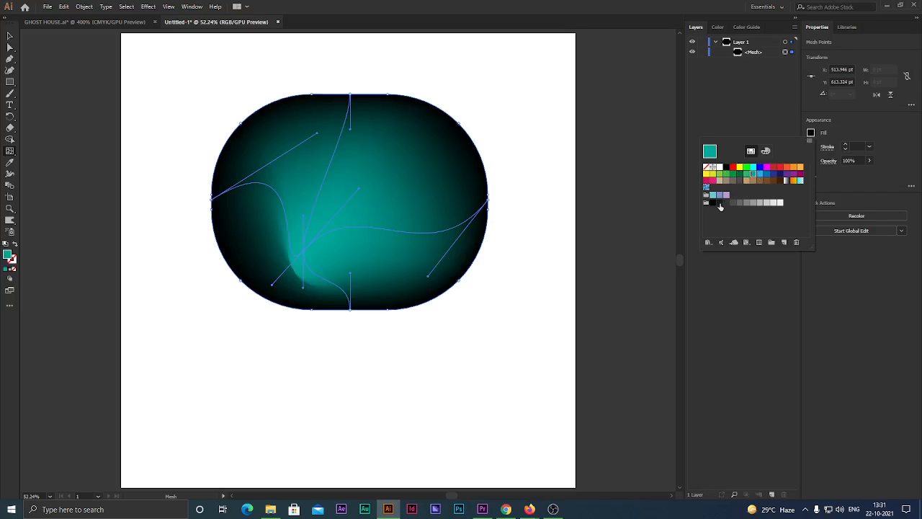
click(717, 204)
click(738, 204)
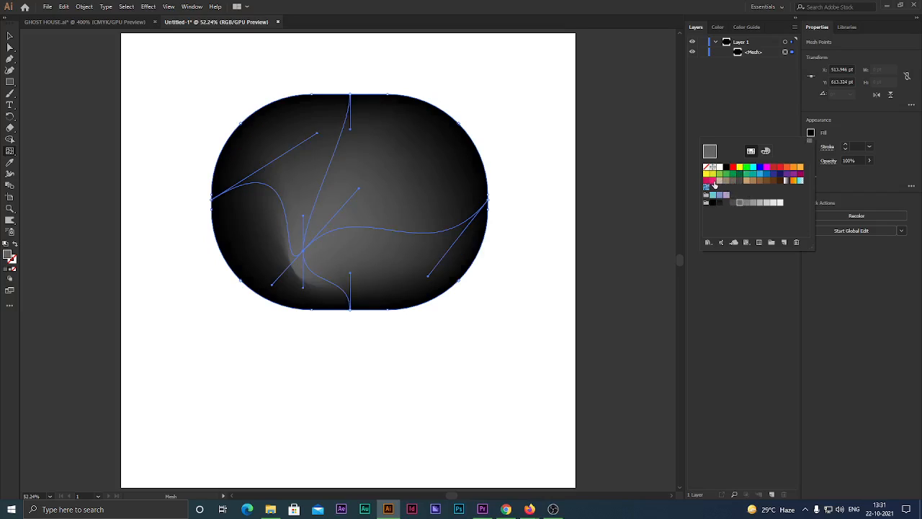
click(782, 180)
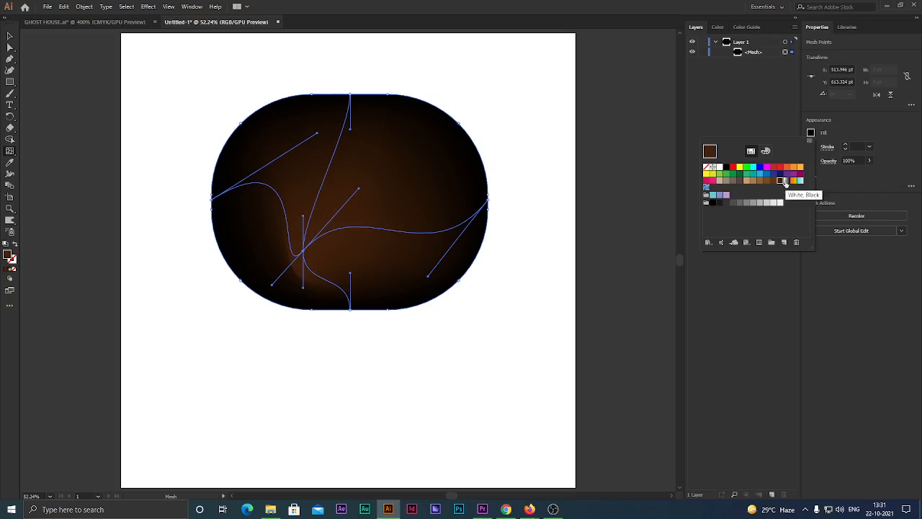
Make the dark brown R=66 G=33 B=11 swatch a global colour.
double_click(784, 182)
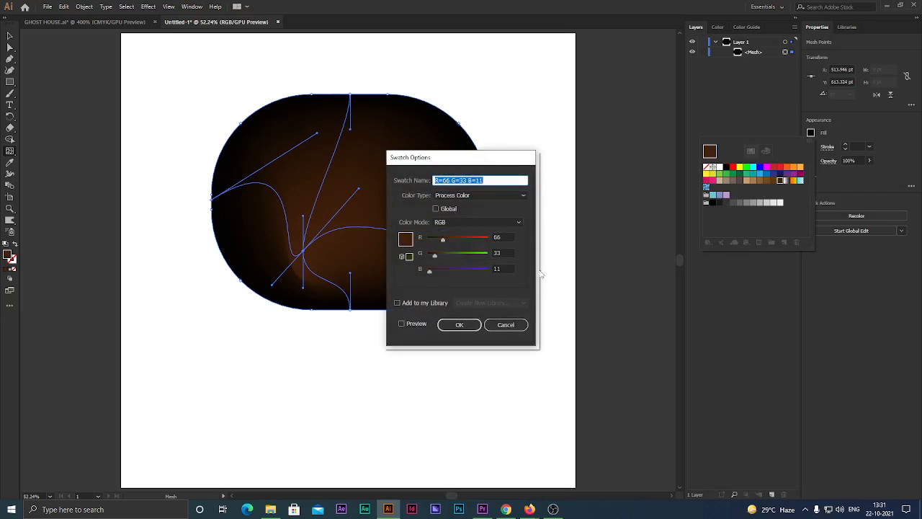
click(511, 326)
double_click(783, 180)
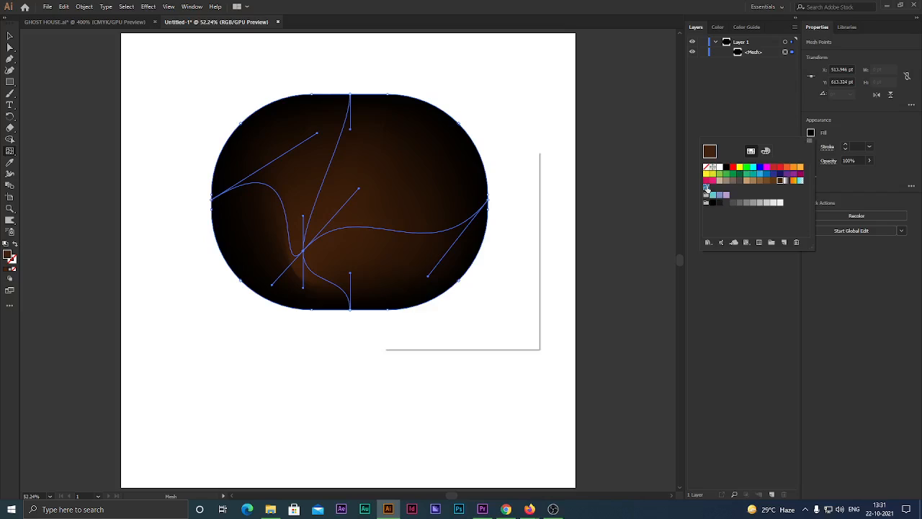
click(447, 209)
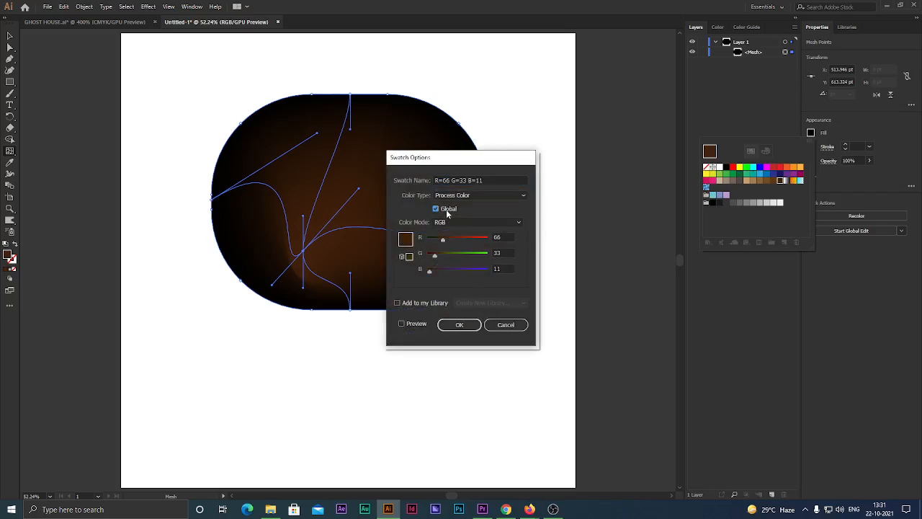
click(461, 325)
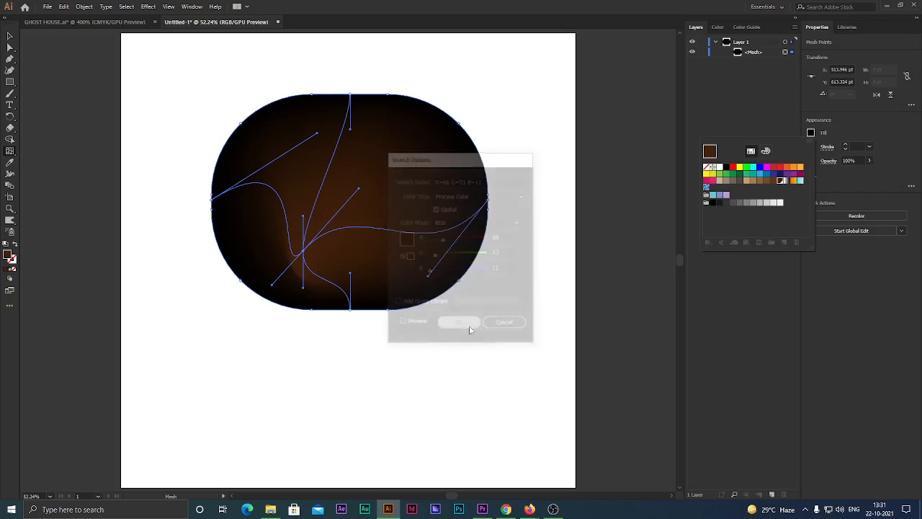
Move the brown mesh point back near the shape's centre and stretch its lower handle toward the lower right.
click(299, 253)
drag(305, 250, 360, 228)
drag(366, 260, 414, 287)
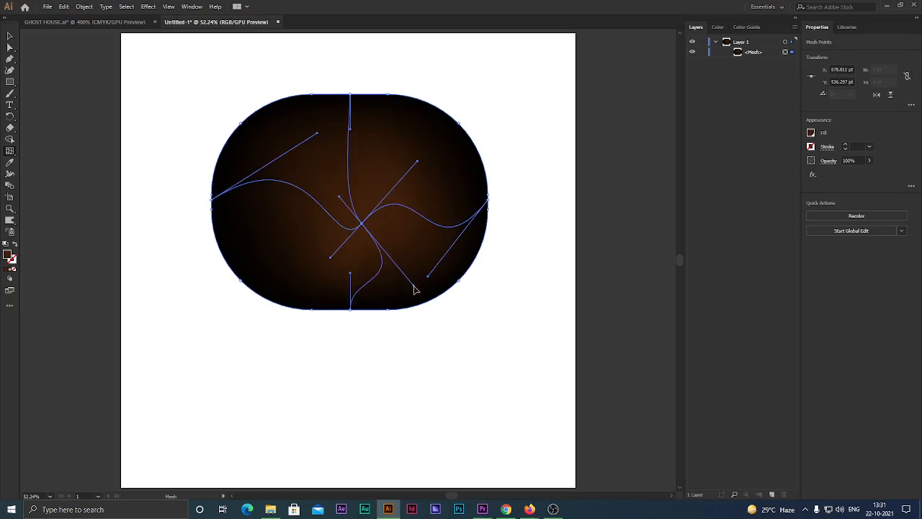
Add a mesh point just above and left of the central one and move it further left across the shape.
click(341, 196)
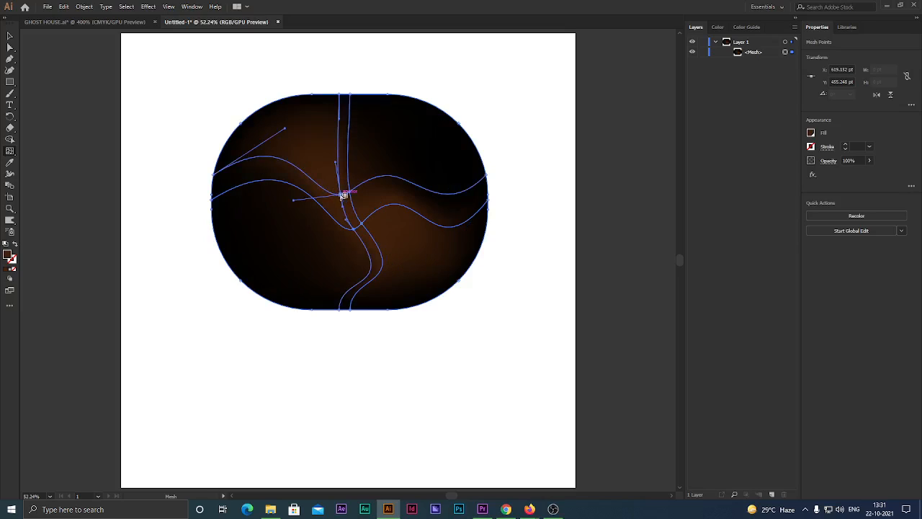
drag(341, 195, 274, 190)
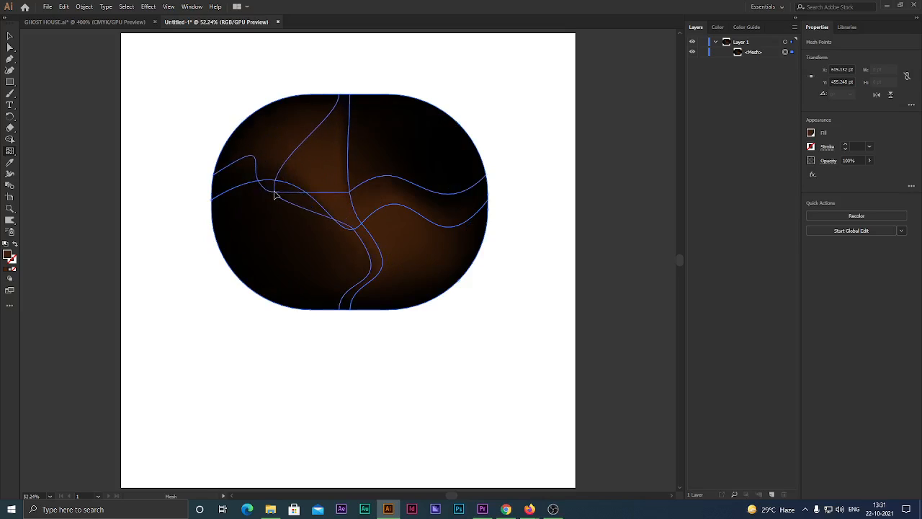
click(355, 227)
key(ctrl+z)
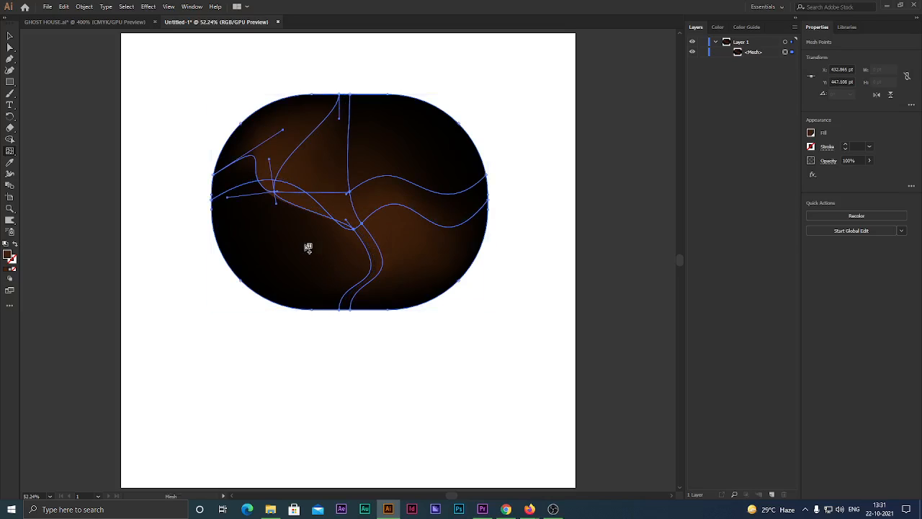
Add a mesh point in the shape's lower left and pull it down, and another in the upper right shifted slightly left.
click(308, 247)
drag(309, 246, 314, 286)
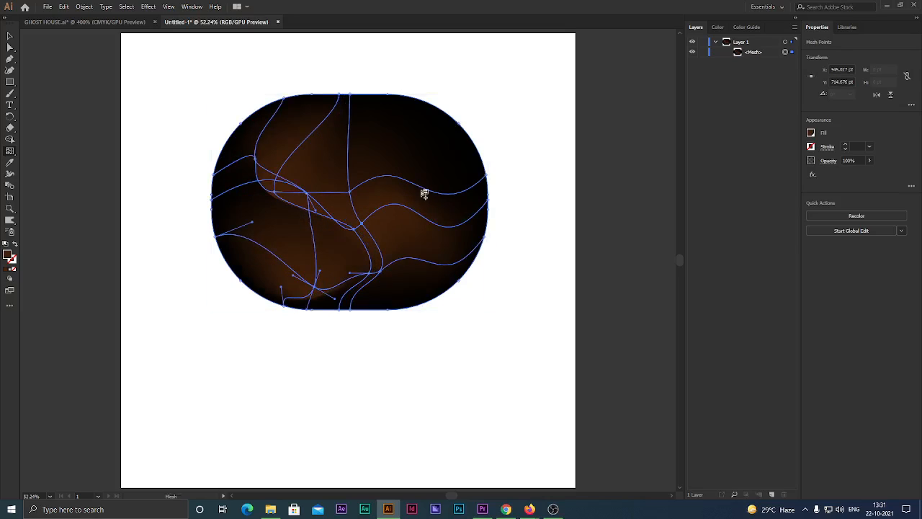
click(440, 154)
drag(444, 152, 420, 149)
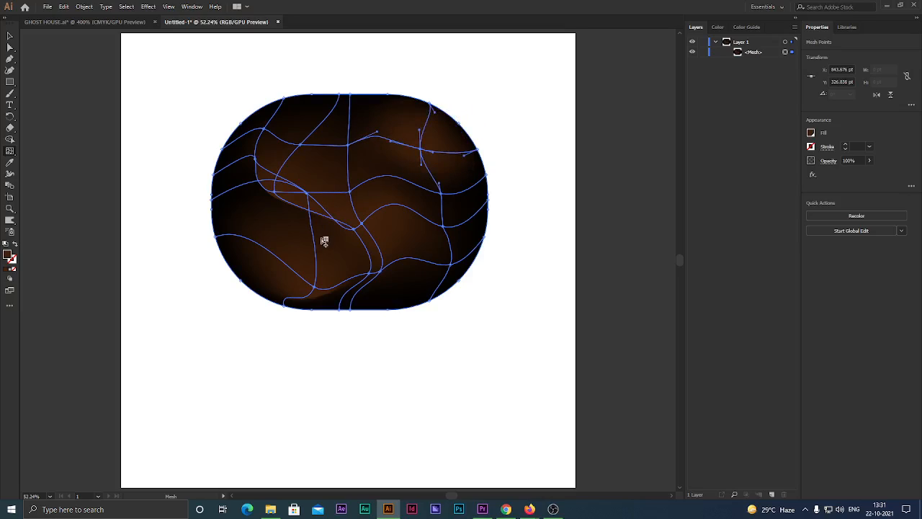
Deselect the mesh object and examine its blended colours up close.
click(9, 35)
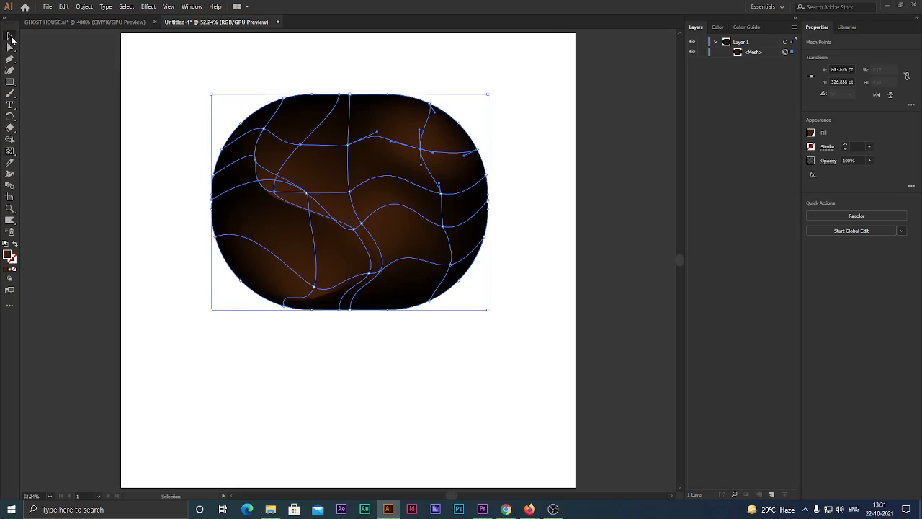
click(81, 101)
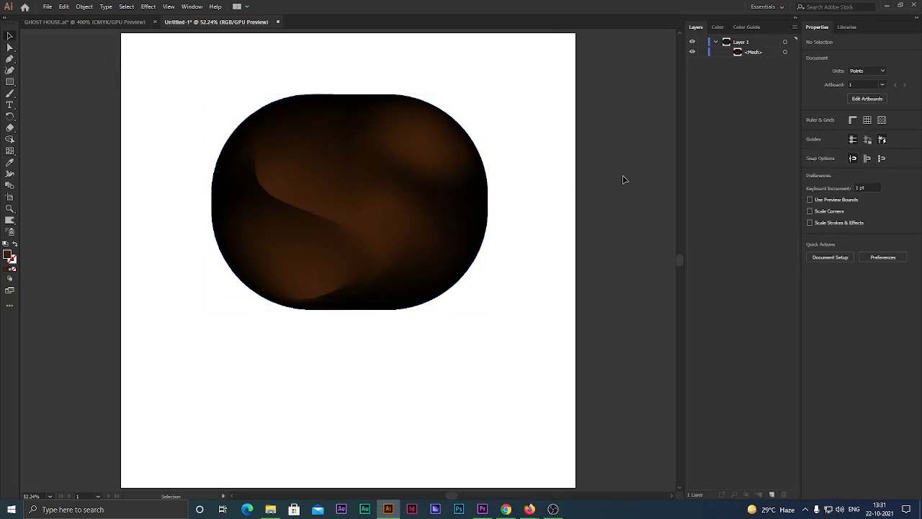
scroll(553, 225, up, 2)
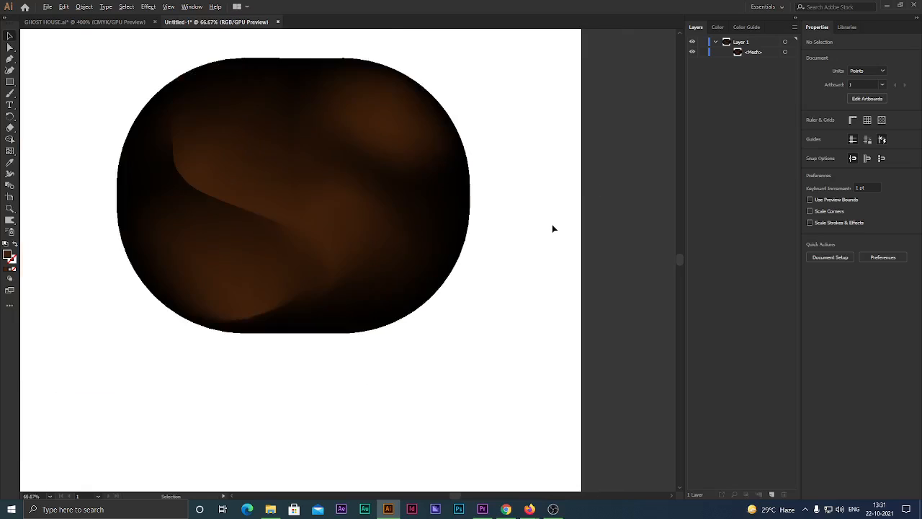
scroll(486, 220, up, 1)
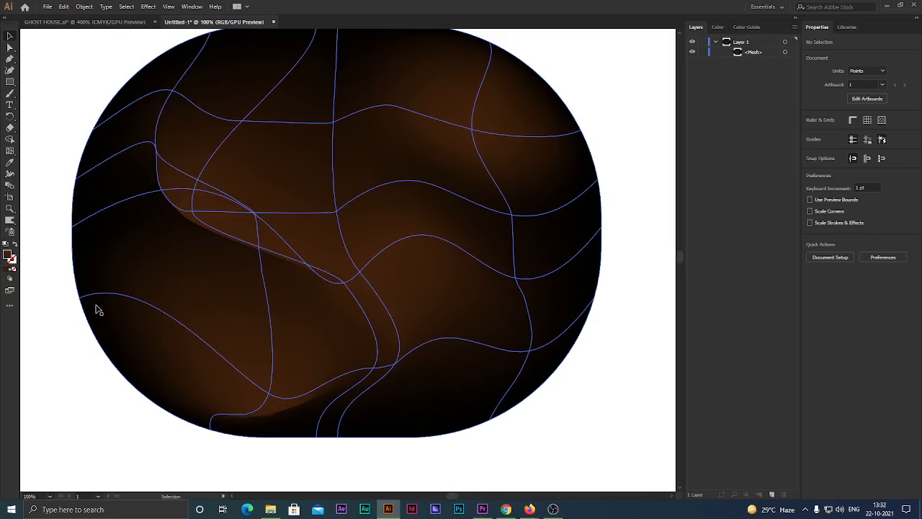
Move the mesh object slightly up and to the right, and nudge its central mesh point slightly downward.
click(364, 333)
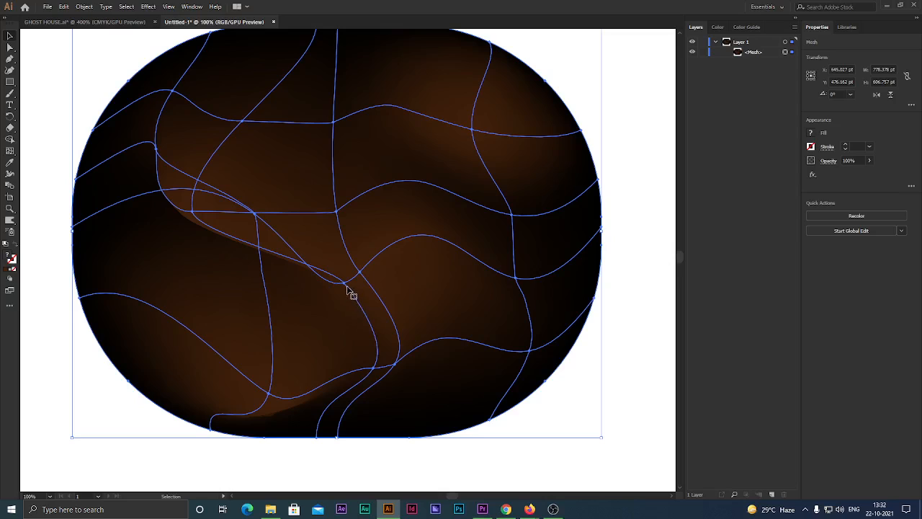
drag(348, 287, 363, 273)
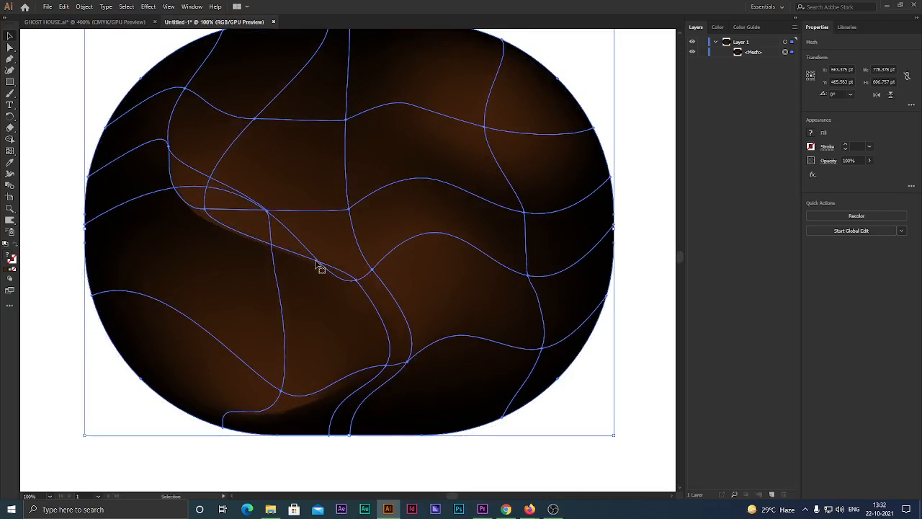
click(10, 151)
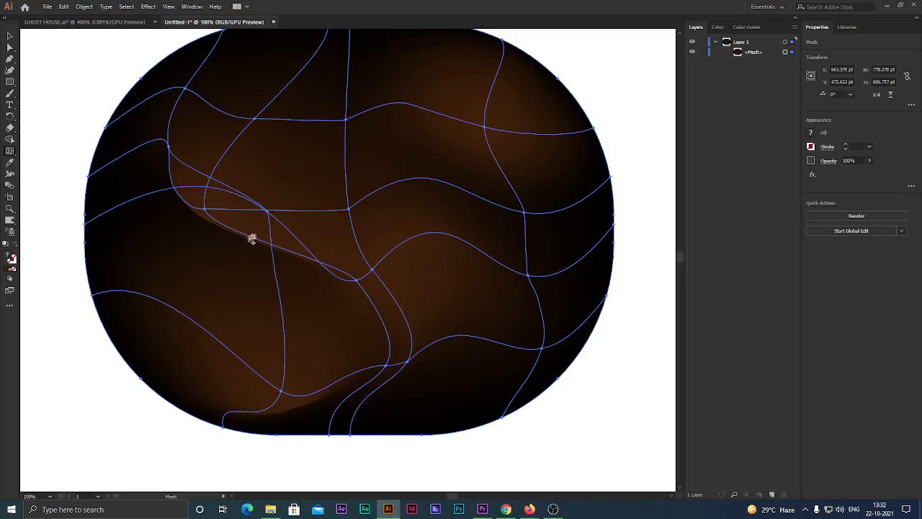
mouse_move(360, 281)
mouse_down()
mouse_move(345, 316)
mouse_move(360, 286)
mouse_up()
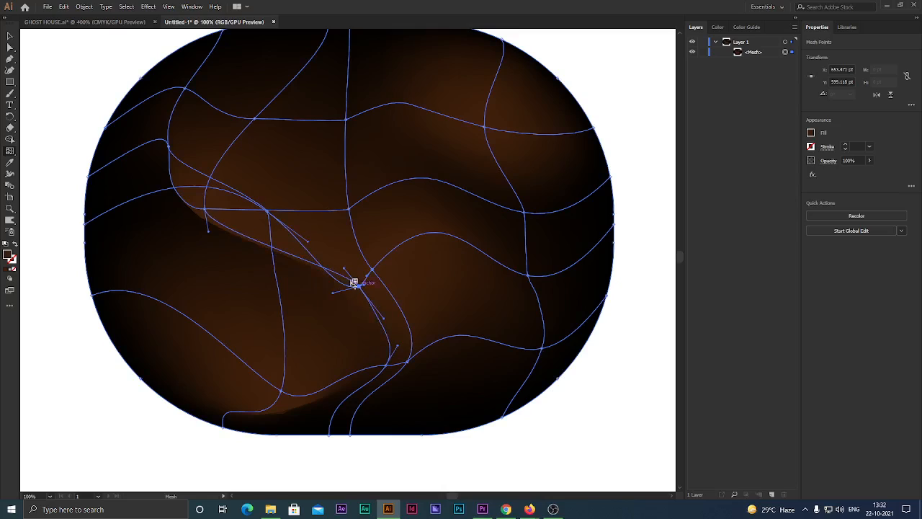
Add a mesh point on the shape's left side and stretch its lower handle toward the lower right, undoing any stray mesh point.
click(206, 210)
drag(205, 209, 203, 279)
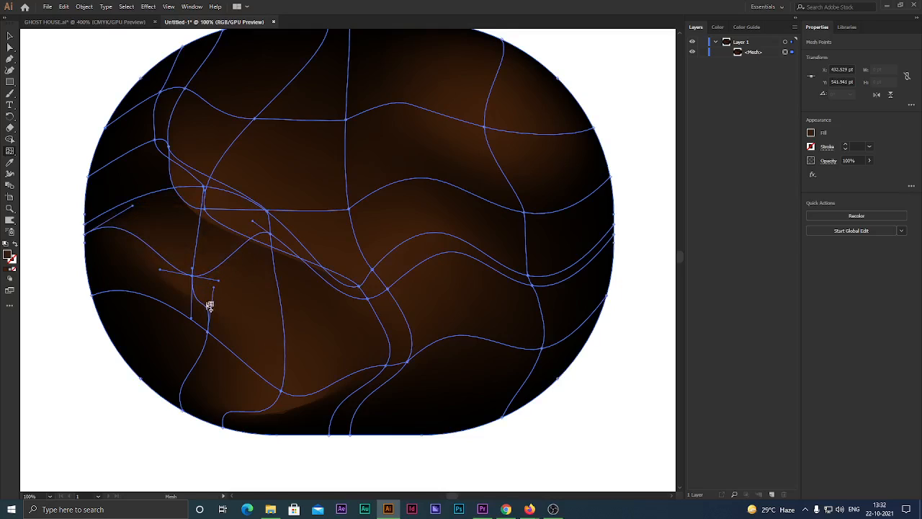
drag(195, 318, 221, 295)
click(216, 293)
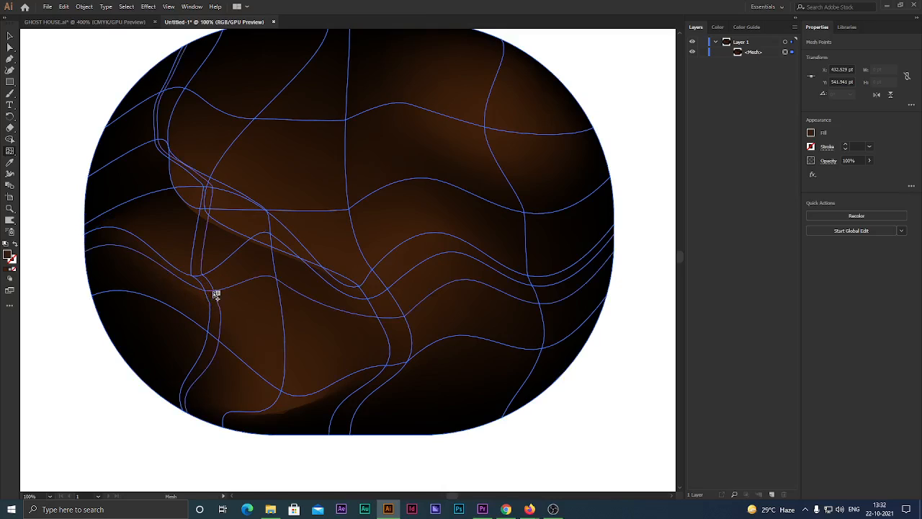
key(ctrl+z)
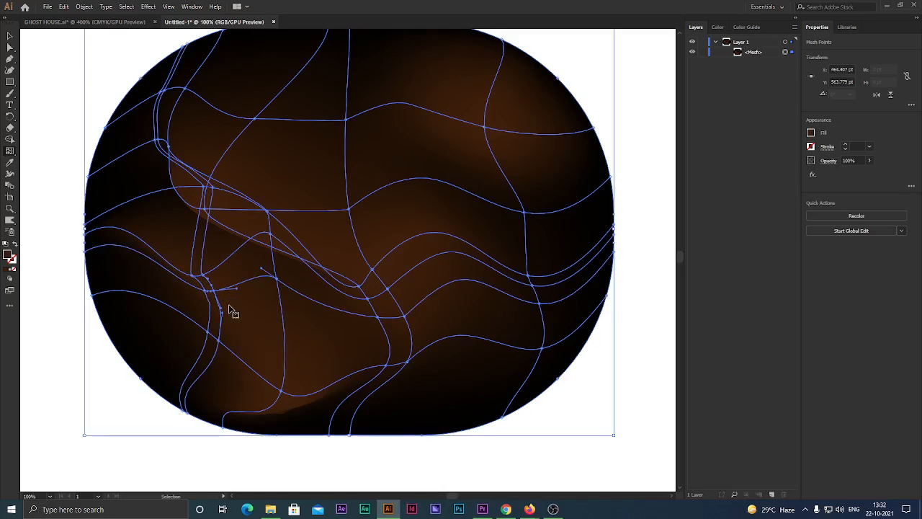
mouse_move(216, 291)
mouse_down()
mouse_move(200, 329)
mouse_move(202, 320)
mouse_move(233, 325)
mouse_up()
drag(219, 289, 262, 297)
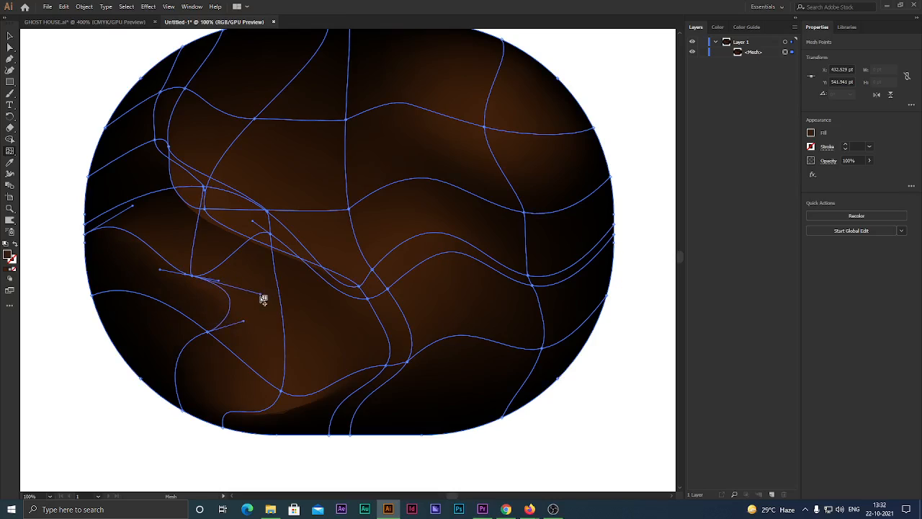
Lengthen the central mesh point's upper-right handle and add a mesh point above it, pulled down and slightly left.
click(202, 191)
click(374, 268)
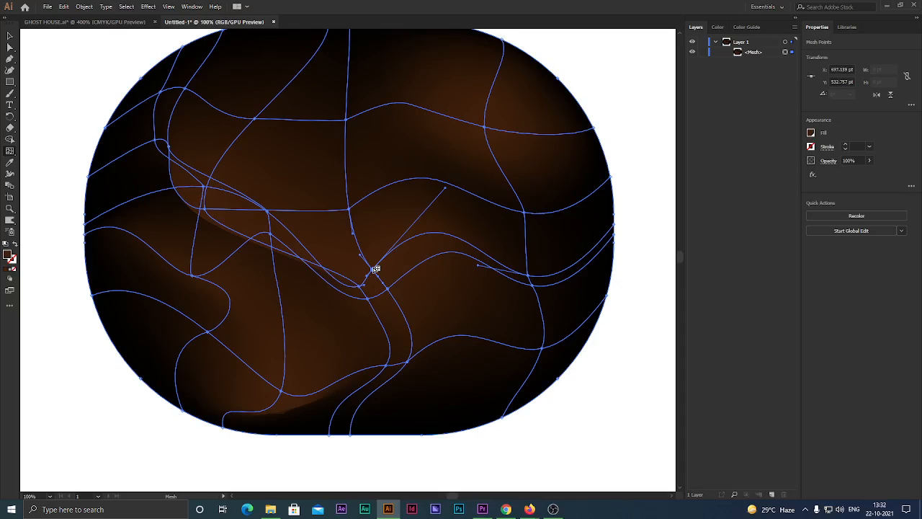
key(ctrl+h)
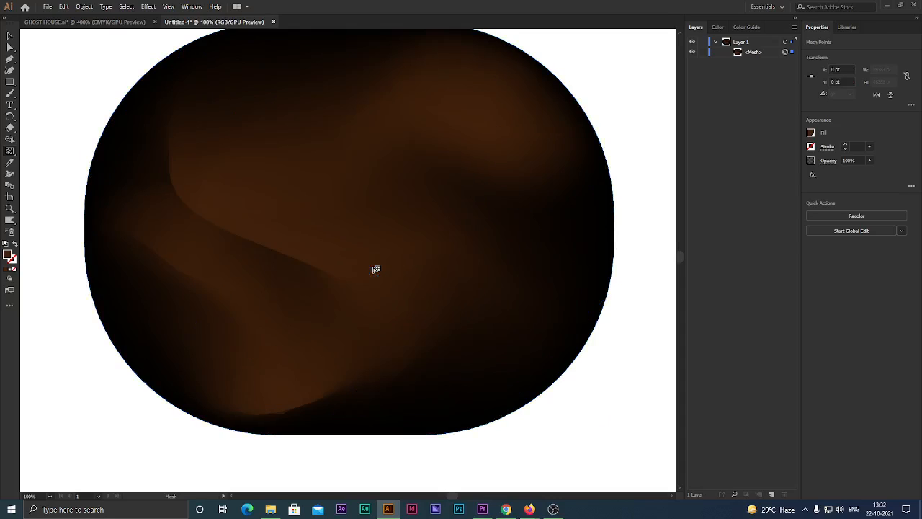
key(ctrl+h)
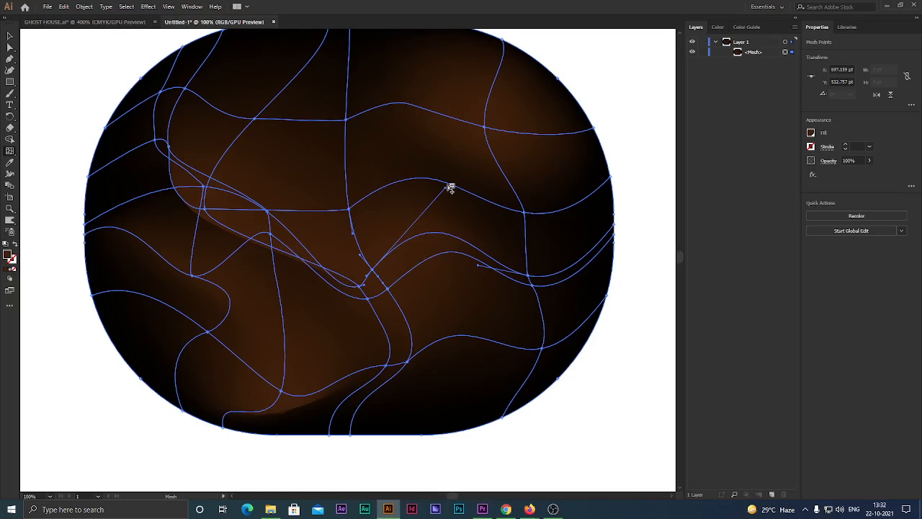
drag(446, 188, 468, 167)
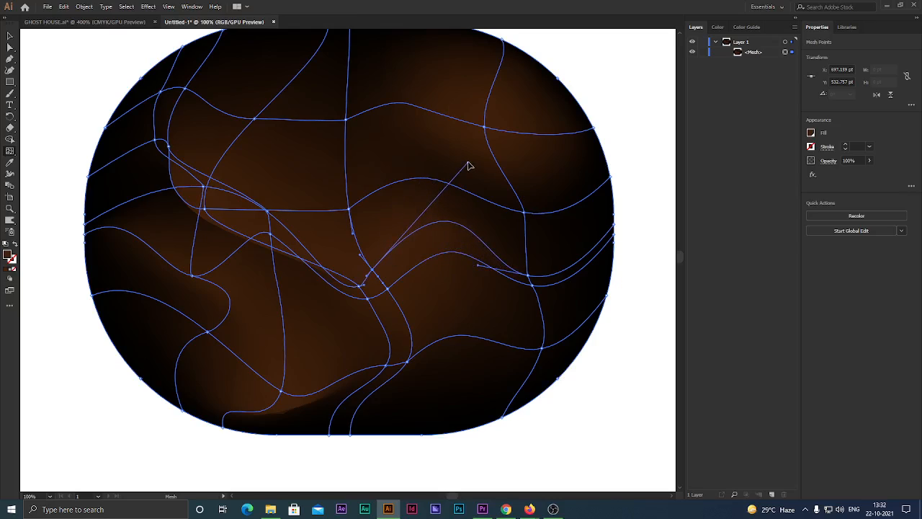
click(299, 154)
drag(341, 159, 328, 193)
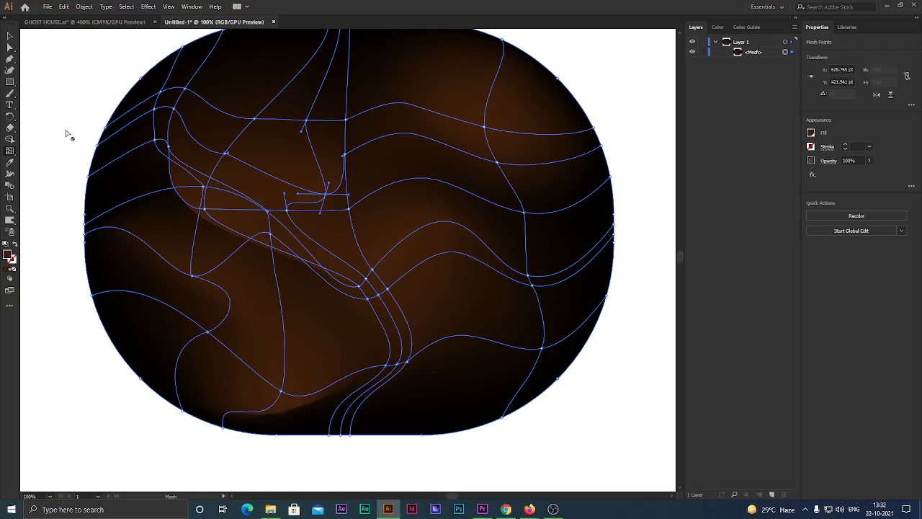
Deselect the mesh and examine the reworked brown and black blend, first on the whole artboard and at 100% zoom.
scroll(130, 195, down, 6)
scroll(120, 199, up, 3)
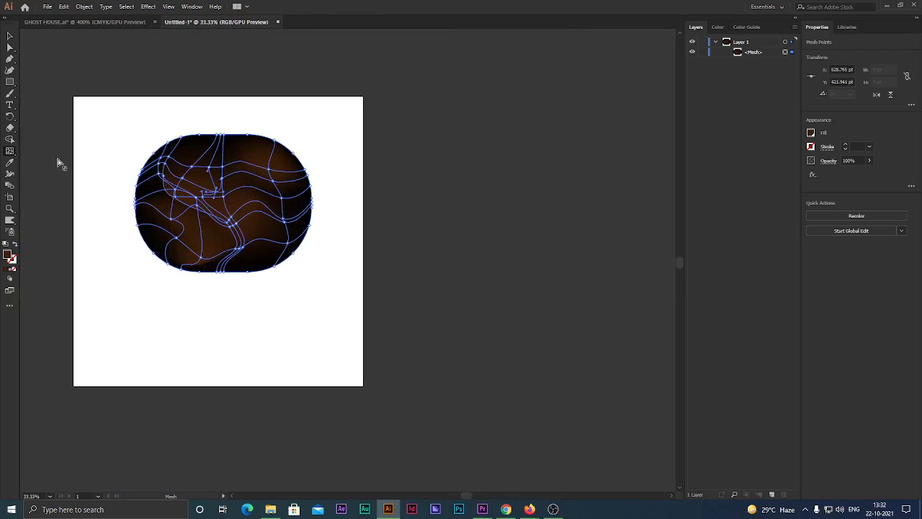
click(9, 36)
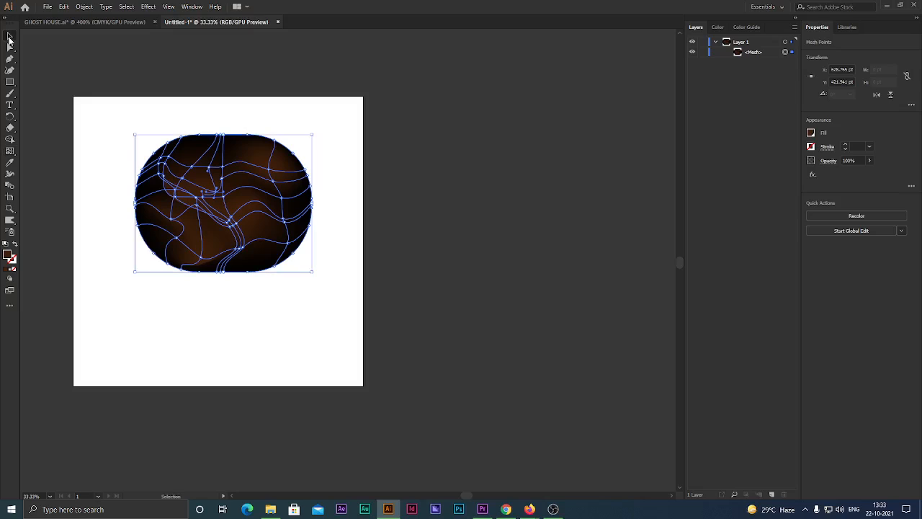
click(421, 170)
scroll(218, 236, up, 3)
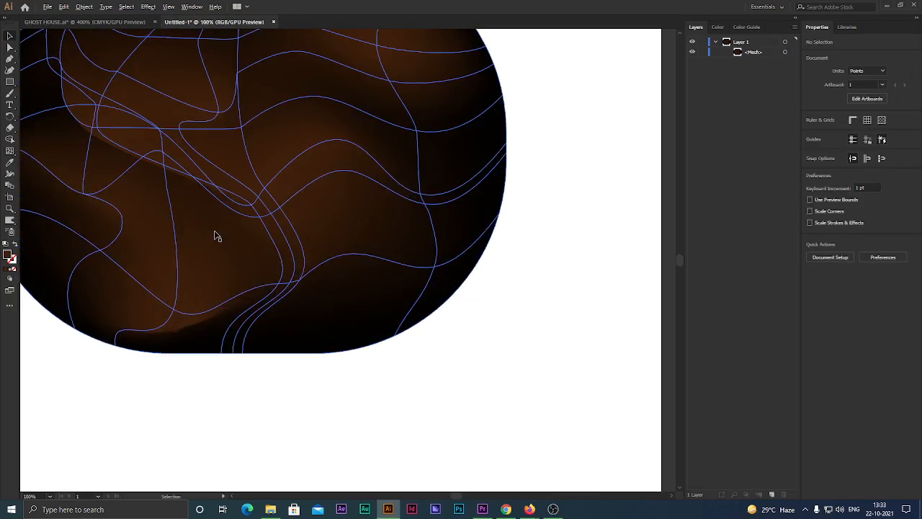
key(space)
drag(612, 216, 664, 320)
drag(586, 326, 607, 299)
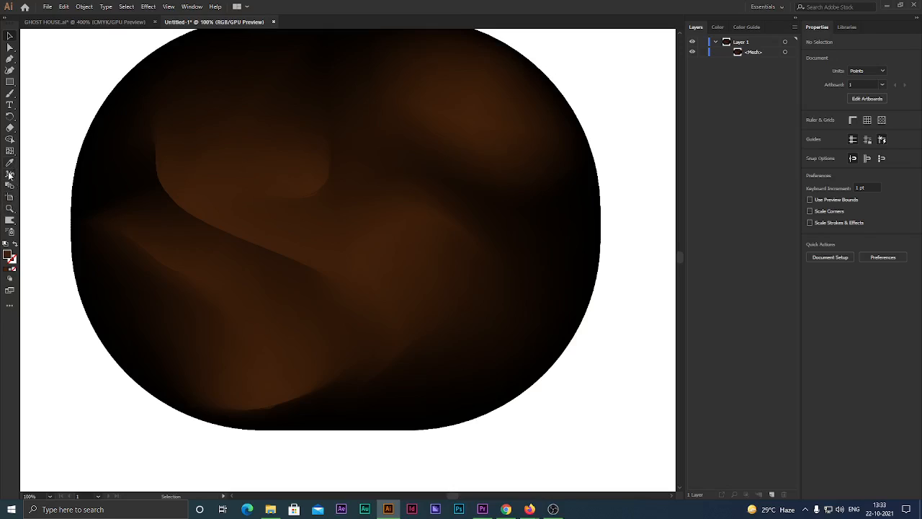
Distort the shape's lower-left, lower-right and upper-right edges and its central colour bands with the Warp tool.
click(8, 134)
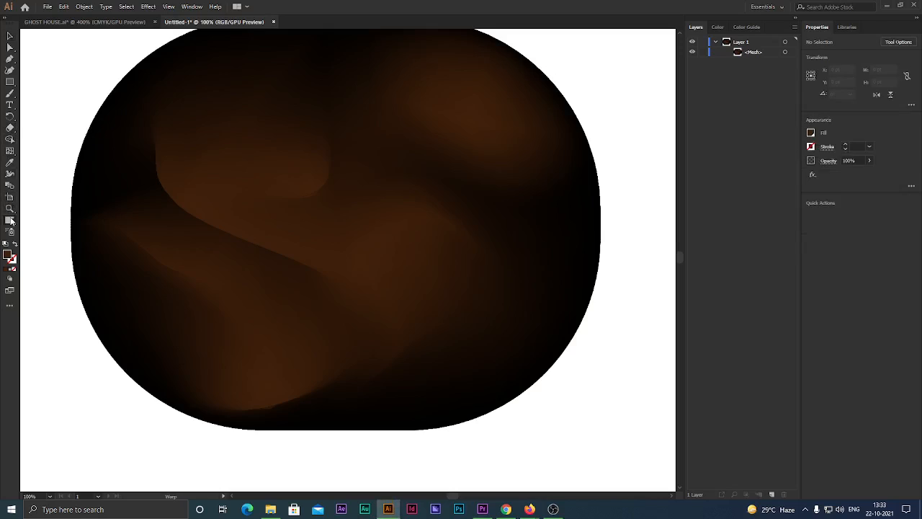
click(9, 220)
click(58, 229)
mouse_move(124, 276)
mouse_down()
mouse_move(161, 296)
mouse_move(187, 349)
mouse_move(113, 396)
mouse_move(134, 358)
mouse_move(177, 358)
mouse_move(228, 384)
mouse_up()
mouse_move(392, 369)
mouse_down()
mouse_move(426, 422)
mouse_move(418, 356)
mouse_move(425, 428)
mouse_move(412, 312)
mouse_move(471, 364)
mouse_move(492, 399)
mouse_move(515, 326)
mouse_move(551, 342)
mouse_move(507, 295)
mouse_move(617, 289)
mouse_up()
mouse_move(410, 231)
mouse_down()
mouse_move(366, 207)
mouse_move(218, 239)
mouse_move(241, 250)
mouse_move(259, 231)
mouse_move(395, 180)
mouse_move(242, 198)
mouse_move(297, 155)
mouse_move(398, 153)
mouse_move(505, 174)
mouse_move(319, 175)
mouse_up()
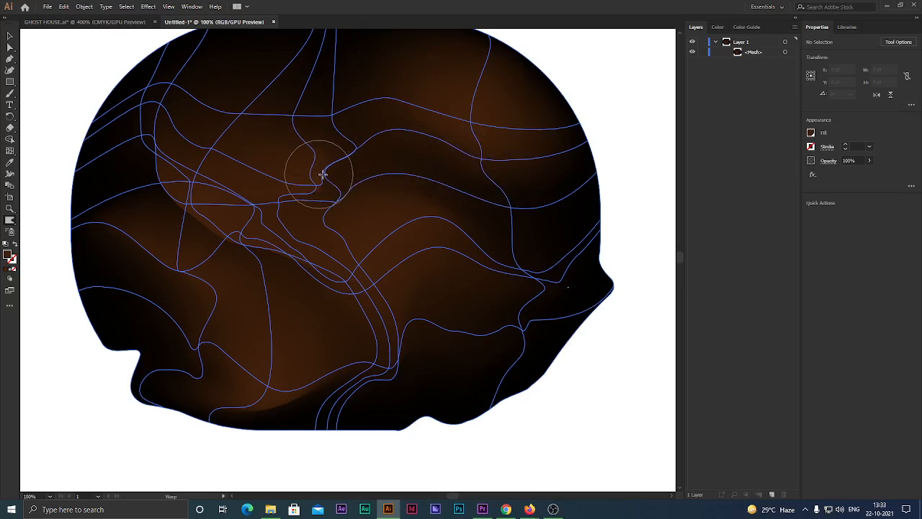
mouse_move(562, 84)
mouse_down()
mouse_move(551, 48)
mouse_move(585, 48)
mouse_move(550, 75)
mouse_move(601, 79)
mouse_move(622, 77)
mouse_up()
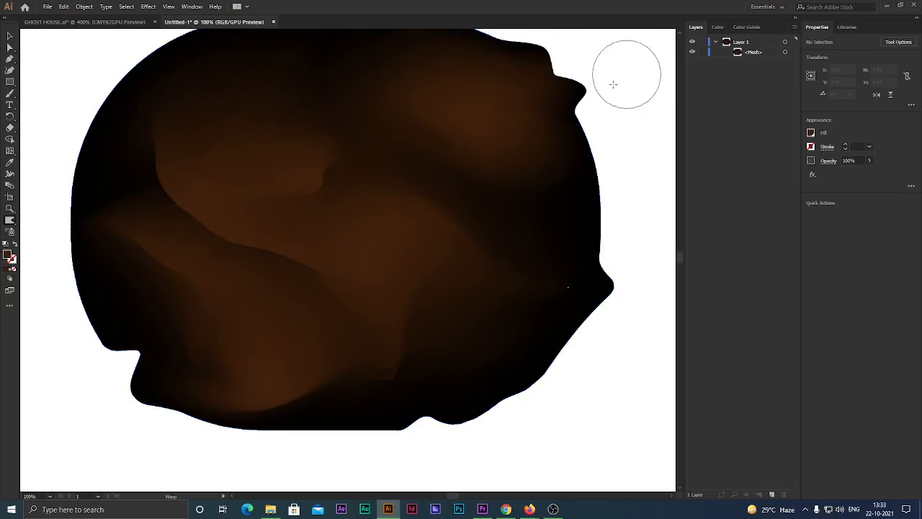
Warp the shape's top and left edges and its upper-left interior into uneven bumps, and review the full outline.
drag(434, 212, 529, 352)
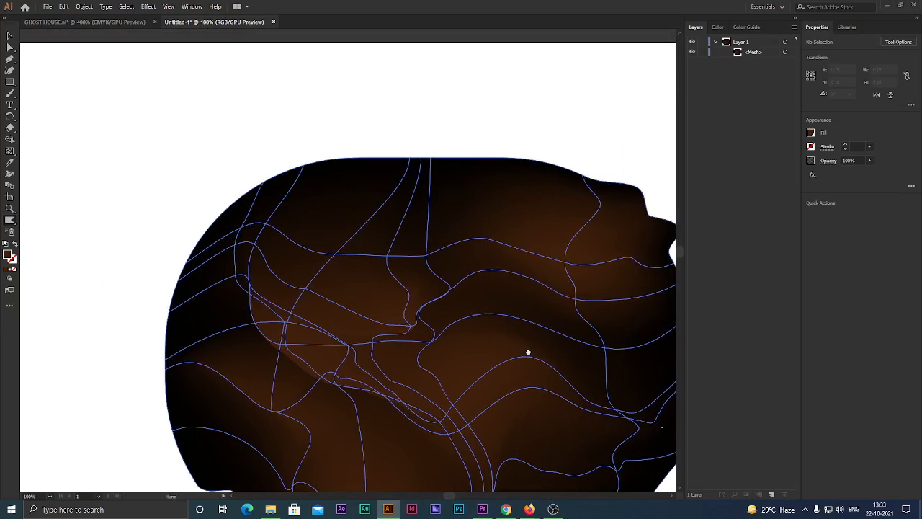
mouse_move(265, 190)
mouse_down()
mouse_move(243, 143)
mouse_move(360, 197)
mouse_move(518, 160)
mouse_move(576, 123)
mouse_move(539, 173)
mouse_up()
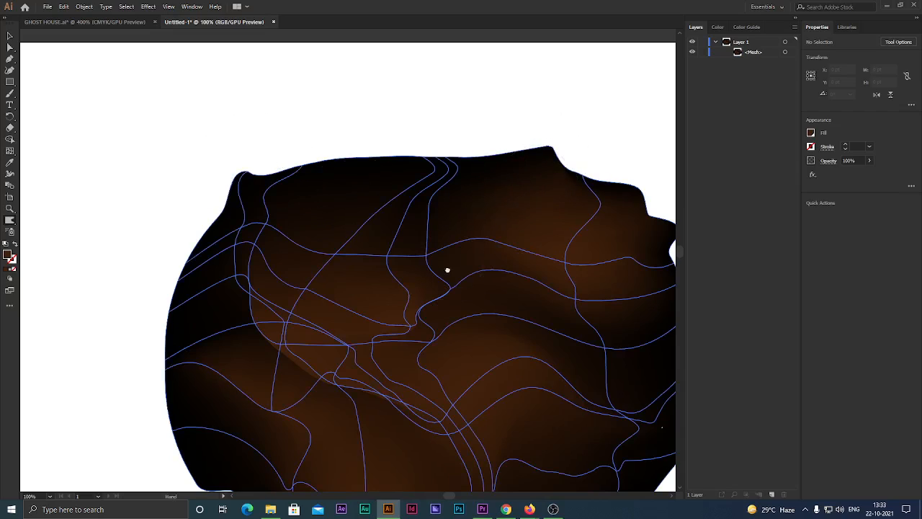
drag(423, 216, 434, 133)
drag(422, 80, 433, 94)
mouse_move(456, 130)
mouse_down()
mouse_move(353, 84)
mouse_move(401, 171)
mouse_move(385, 84)
mouse_up()
mouse_move(200, 227)
mouse_down()
mouse_move(244, 227)
mouse_move(294, 175)
mouse_move(306, 179)
mouse_move(217, 177)
mouse_move(317, 200)
mouse_up()
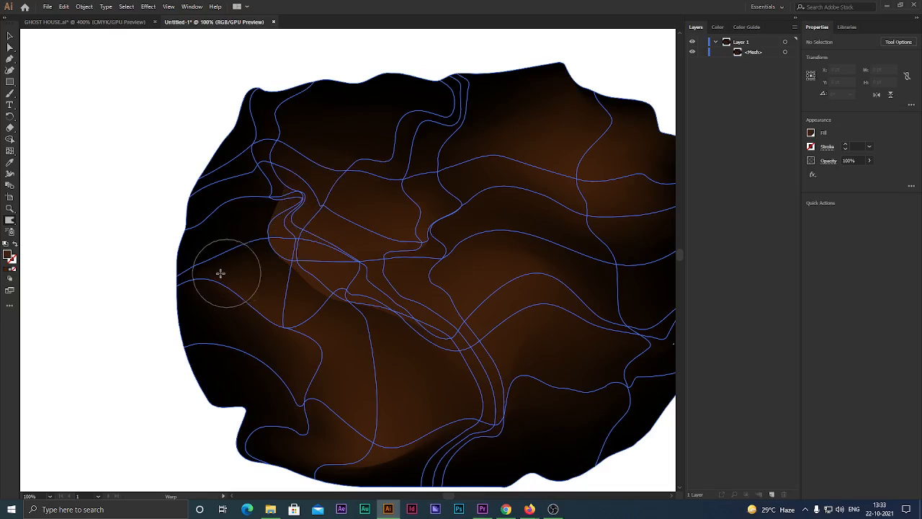
mouse_move(191, 336)
mouse_down()
mouse_move(160, 358)
mouse_move(167, 355)
mouse_up()
mouse_move(244, 320)
mouse_down()
mouse_move(203, 265)
mouse_move(263, 269)
mouse_move(285, 256)
mouse_move(215, 265)
mouse_move(180, 281)
mouse_move(254, 279)
mouse_up()
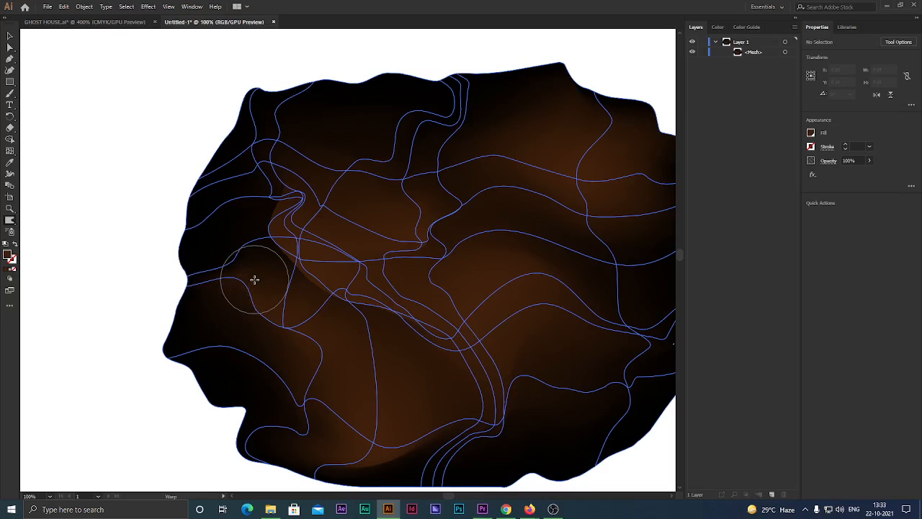
drag(385, 261, 278, 233)
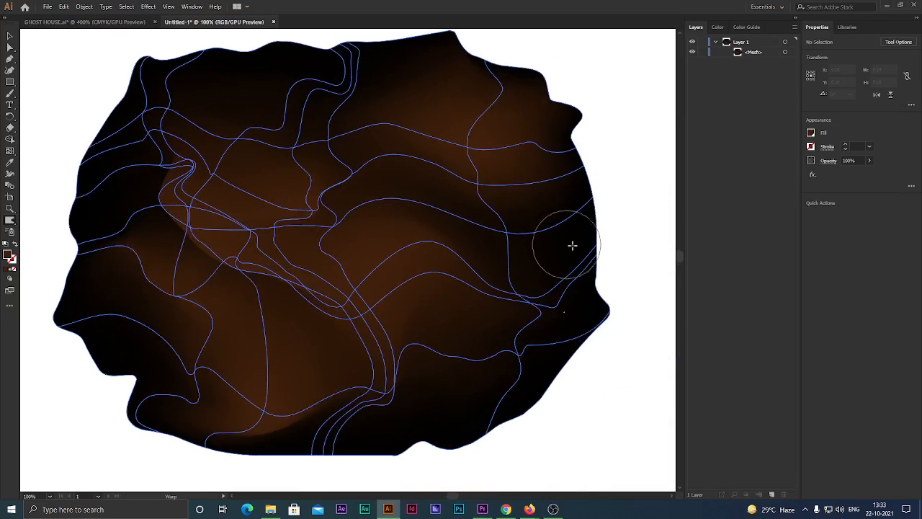
click(10, 34)
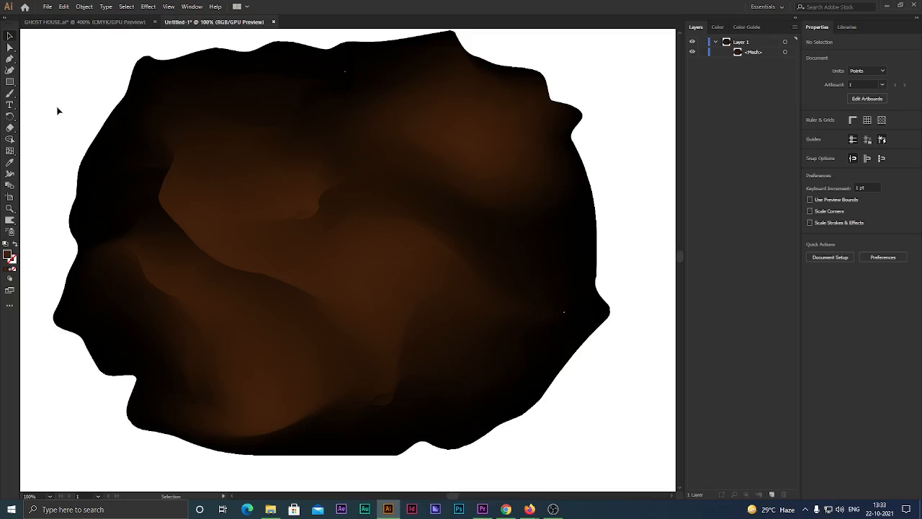
scroll(65, 126, down, 2)
scroll(68, 130, up, 1)
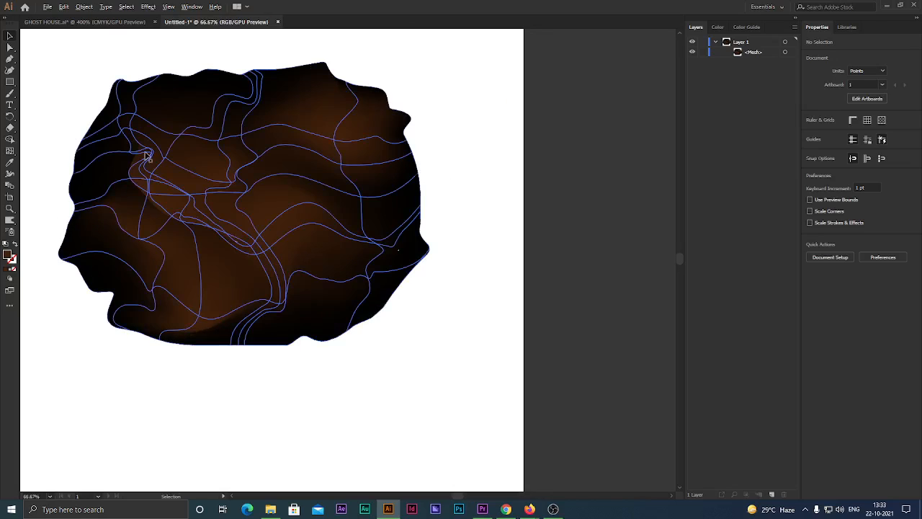
drag(470, 286, 571, 293)
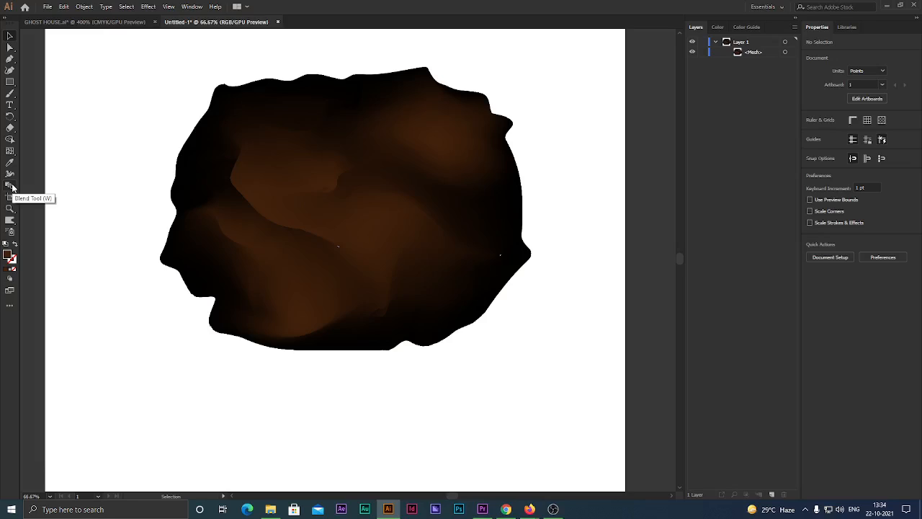
Select the warped mesh object and open the Live Paint gap options.
click(335, 189)
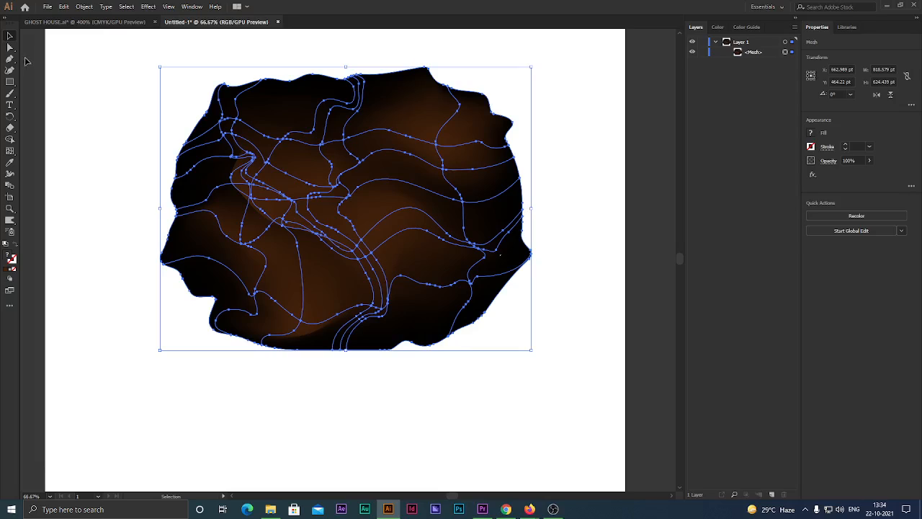
click(66, 7)
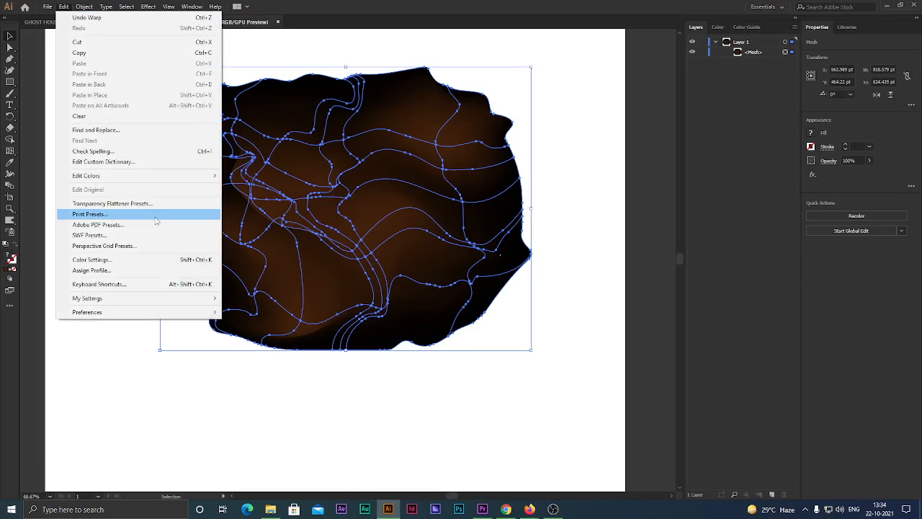
mouse_move(159, 179)
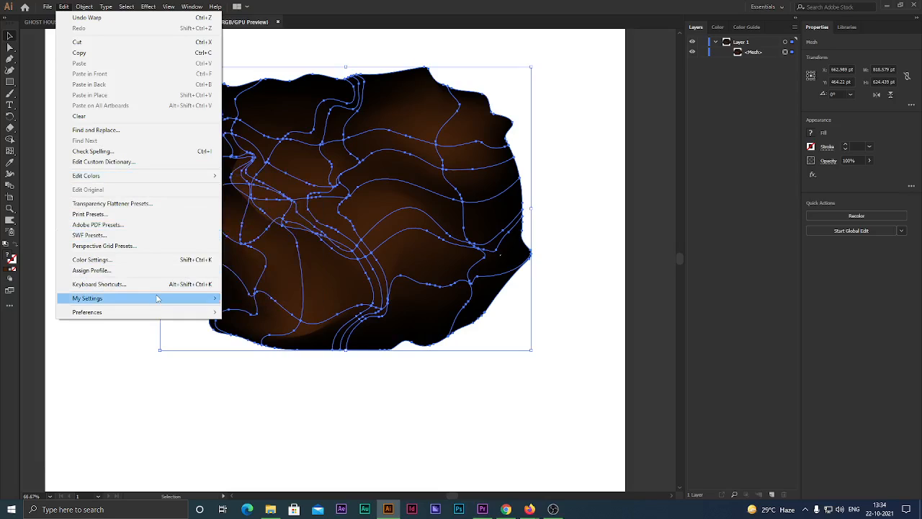
mouse_move(158, 298)
mouse_move(149, 313)
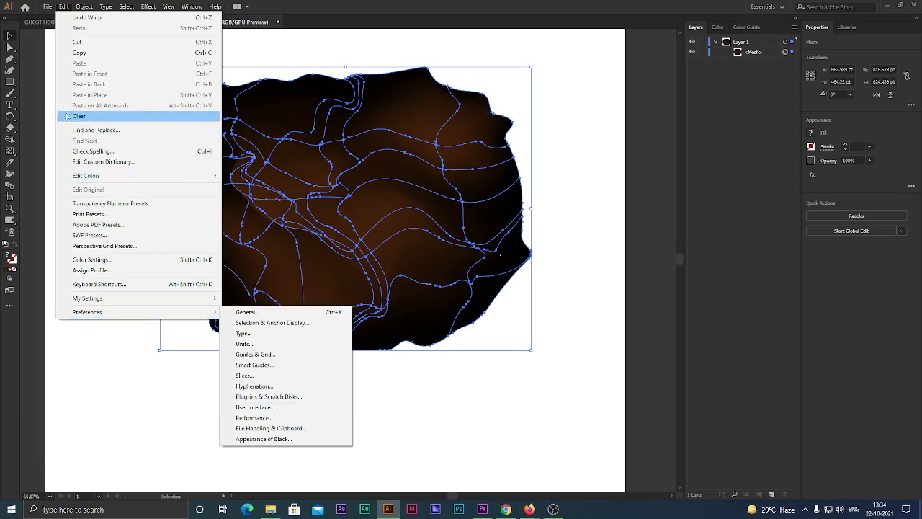
mouse_move(85, 7)
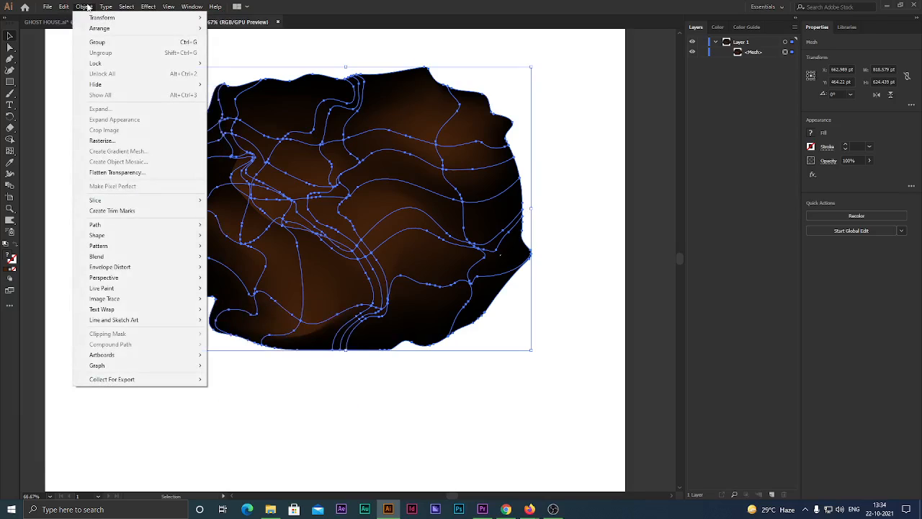
mouse_move(128, 289)
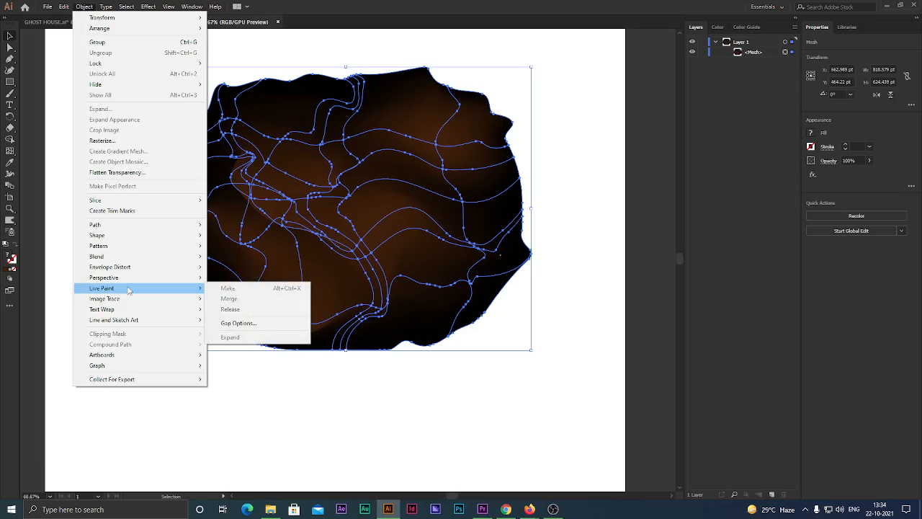
click(252, 329)
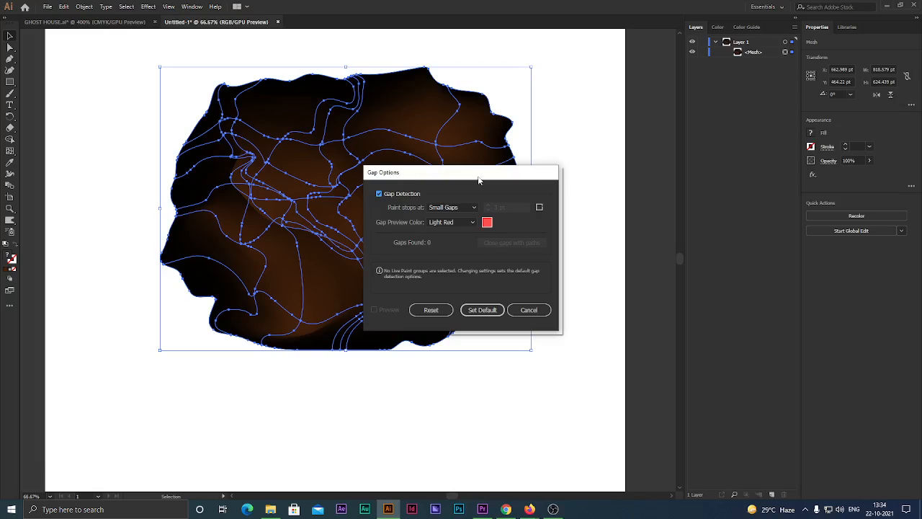
Try the Large Gaps, Medium Gaps and Small Gaps settings for where Live Paint stops.
click(444, 209)
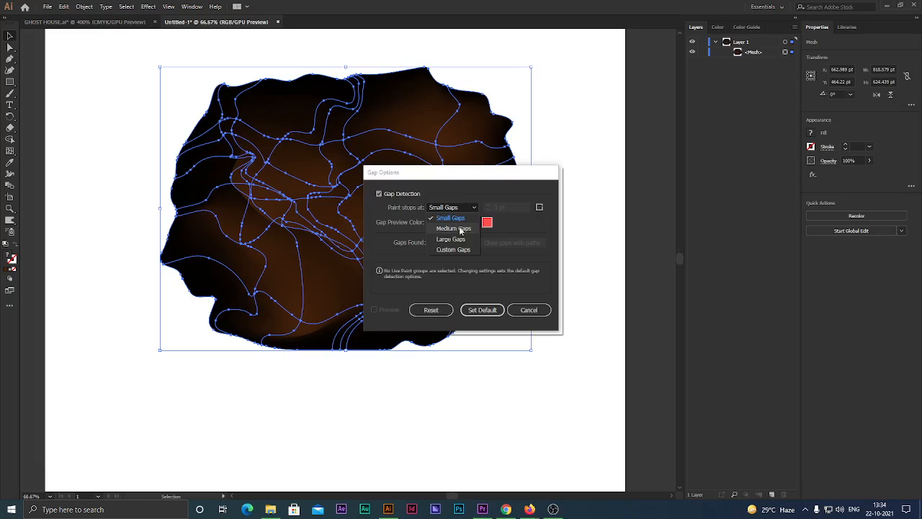
click(454, 239)
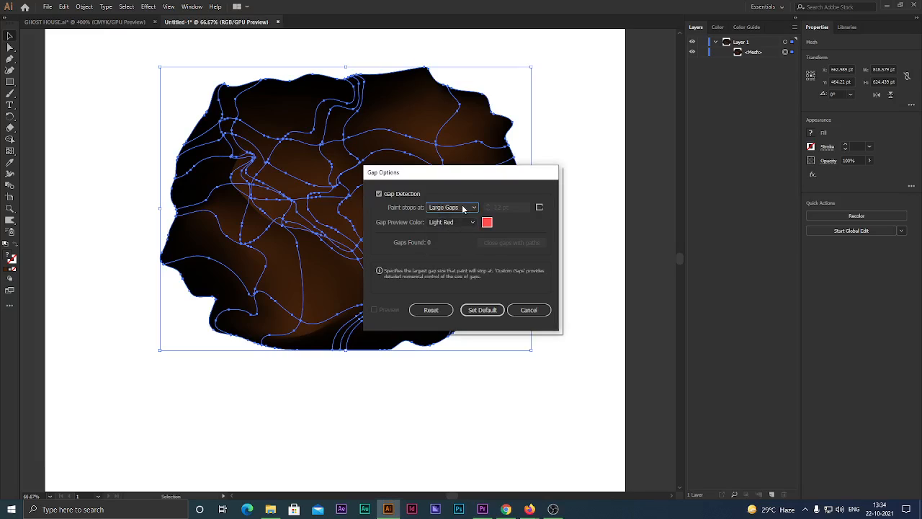
click(465, 207)
click(454, 228)
click(456, 208)
click(458, 218)
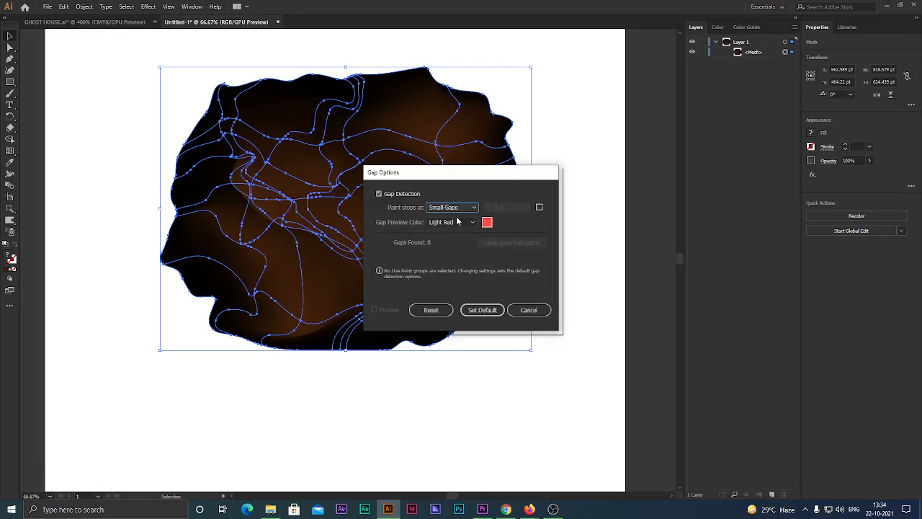
Try Light Blue as the gap preview color, reset the gap options and discard them.
click(450, 224)
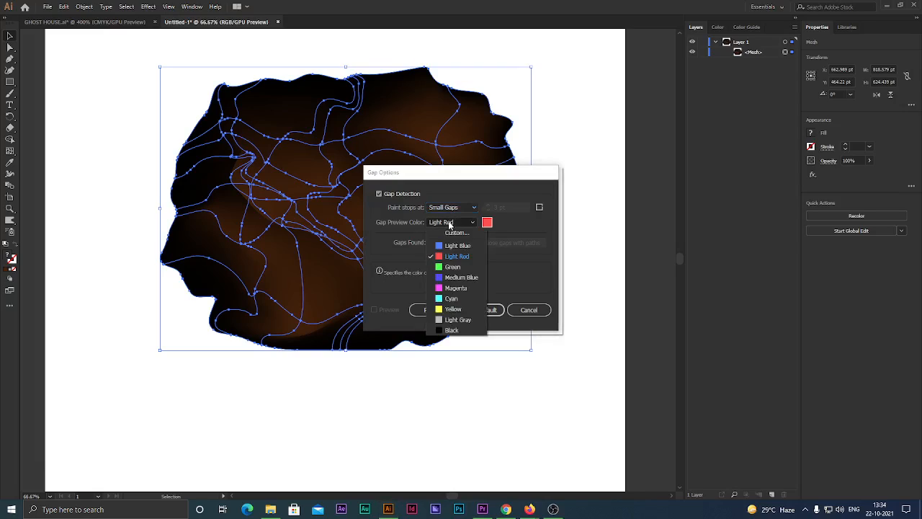
click(460, 246)
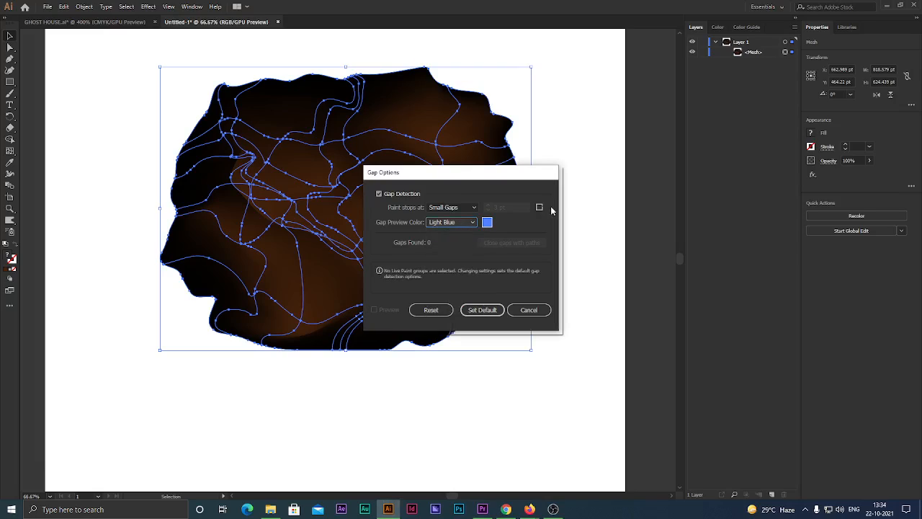
click(444, 313)
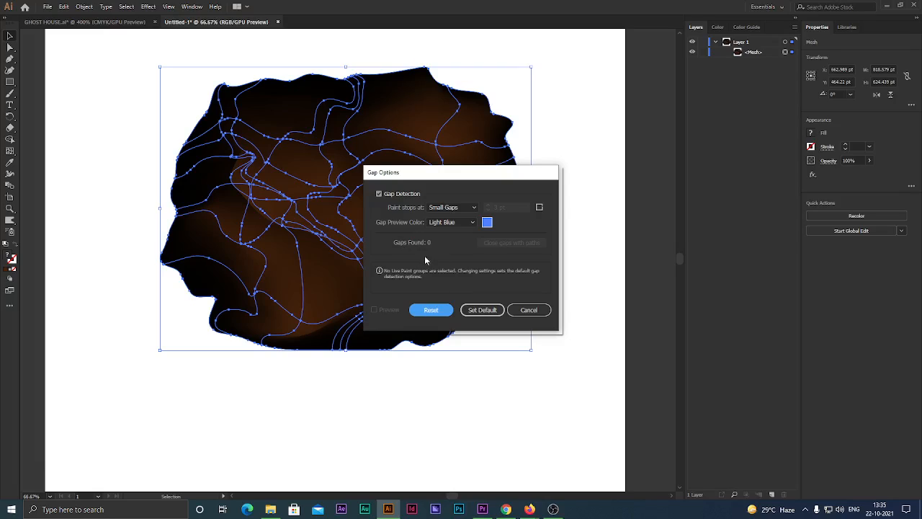
click(517, 314)
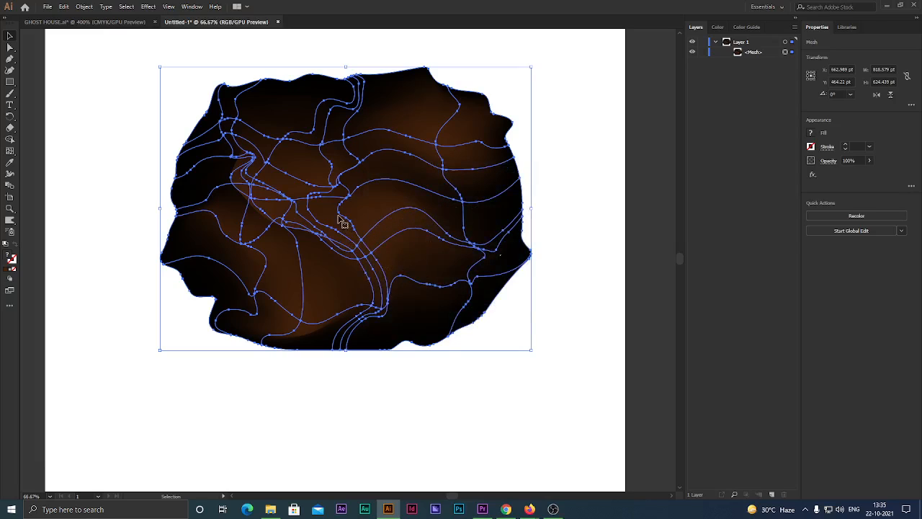
Move the warped mesh slightly down and to the left on the artboard, and deselect it.
drag(371, 220, 364, 241)
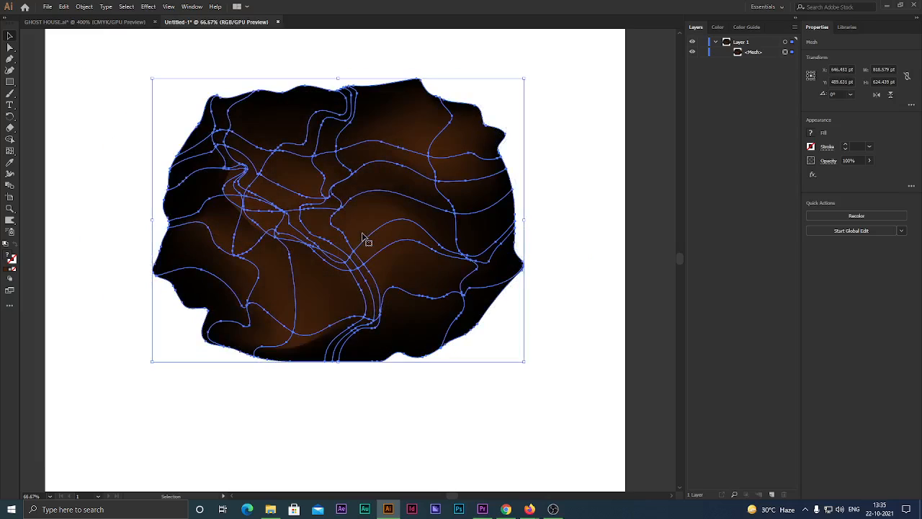
click(593, 245)
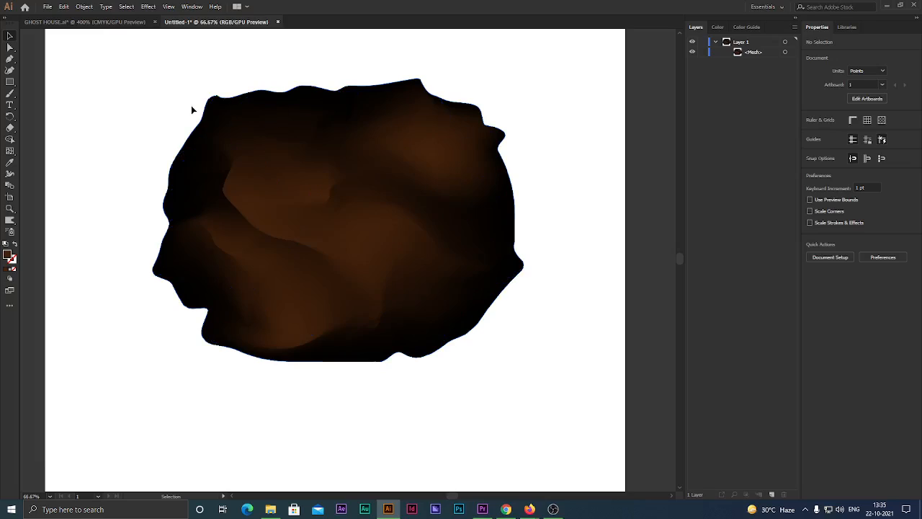
Open the Pexels photo 6947982 of the seated man with a backpack from the posters folder.
click(46, 7)
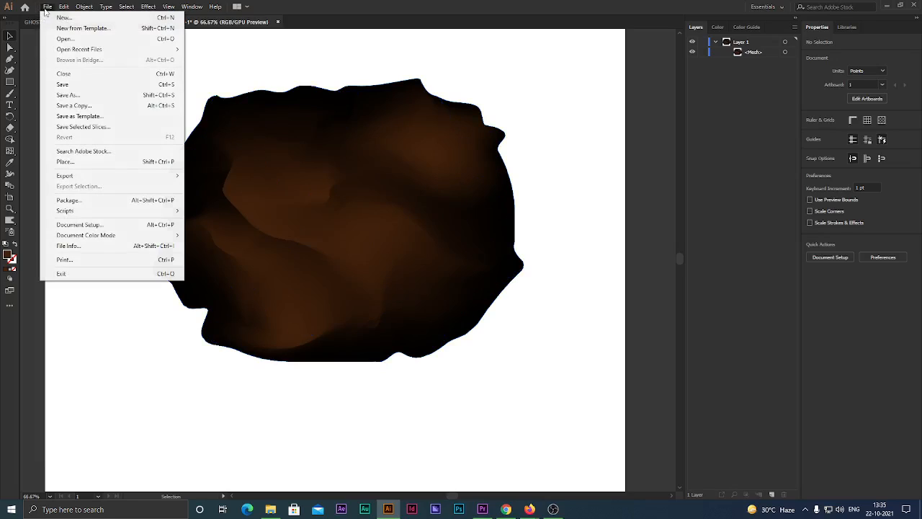
click(72, 39)
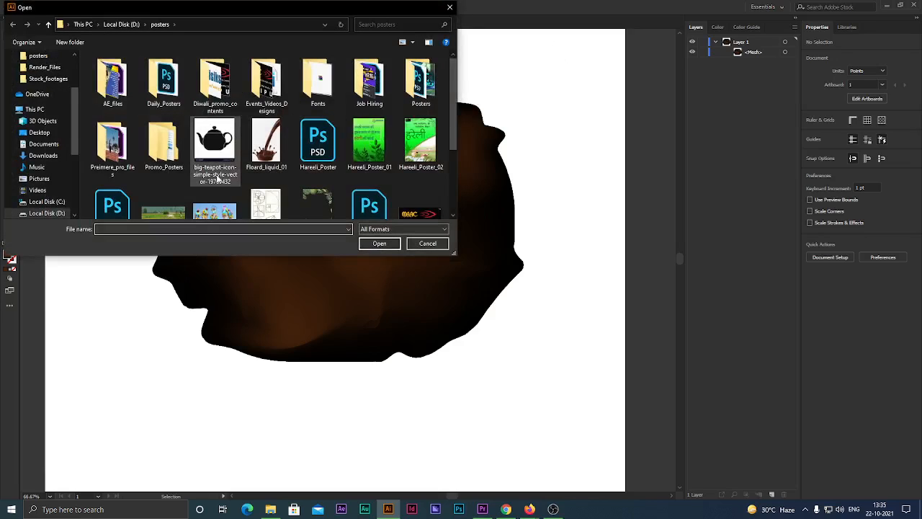
scroll(220, 172, down, 3)
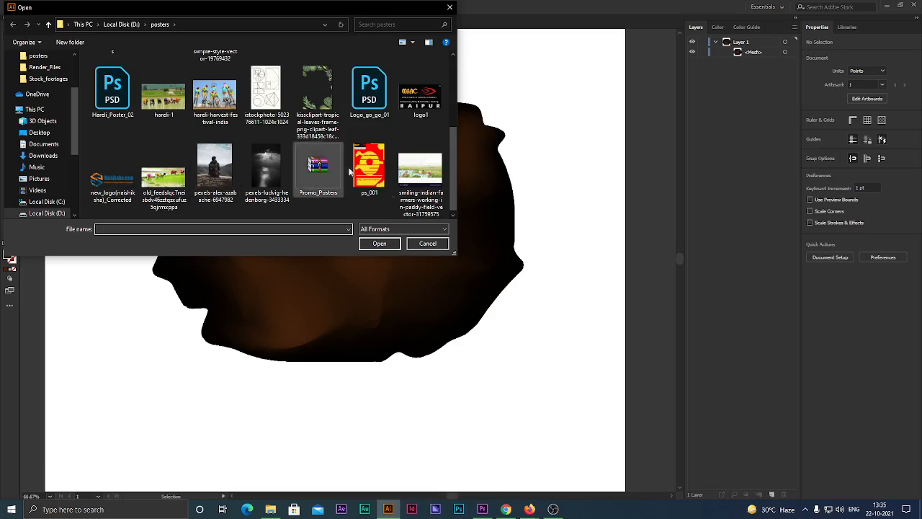
click(209, 171)
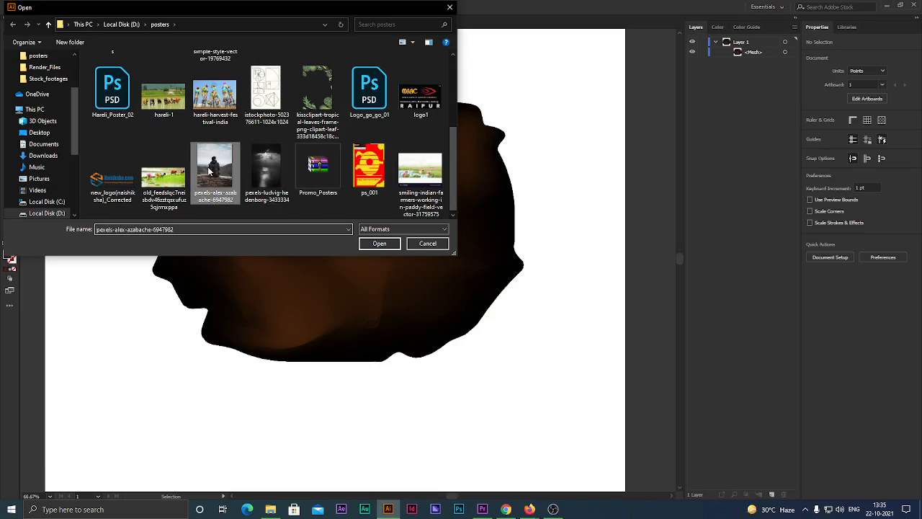
click(384, 245)
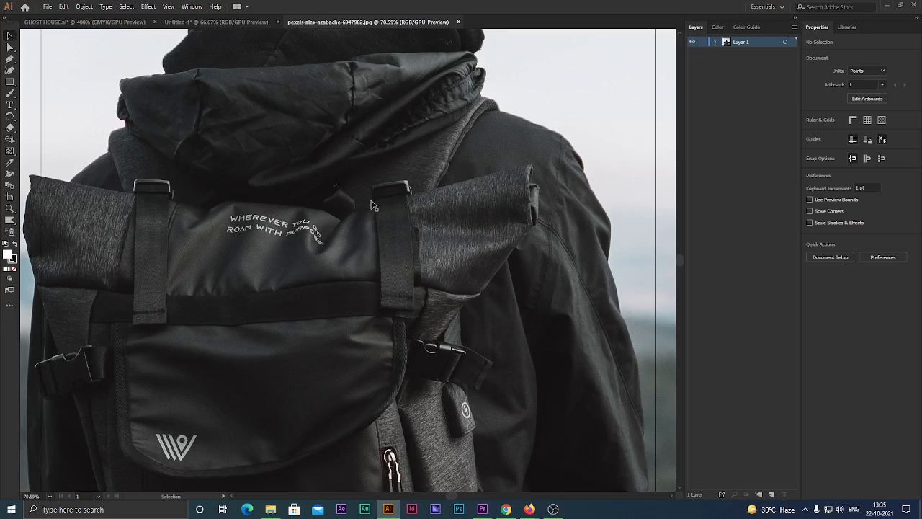
scroll(472, 256, down, 6)
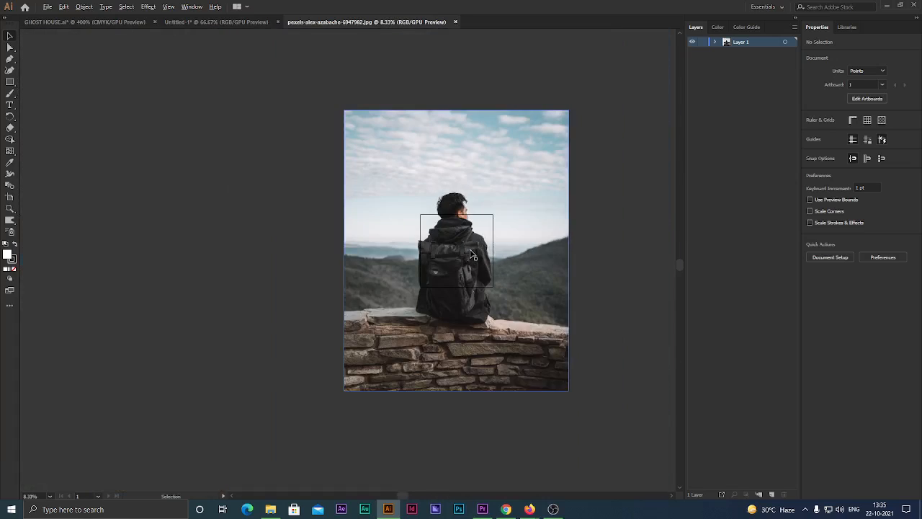
Scale the photo down proportionally to about 1284 x 1605 pt and center it vertically on the artboard at Y 640 pt.
drag(569, 110, 493, 186)
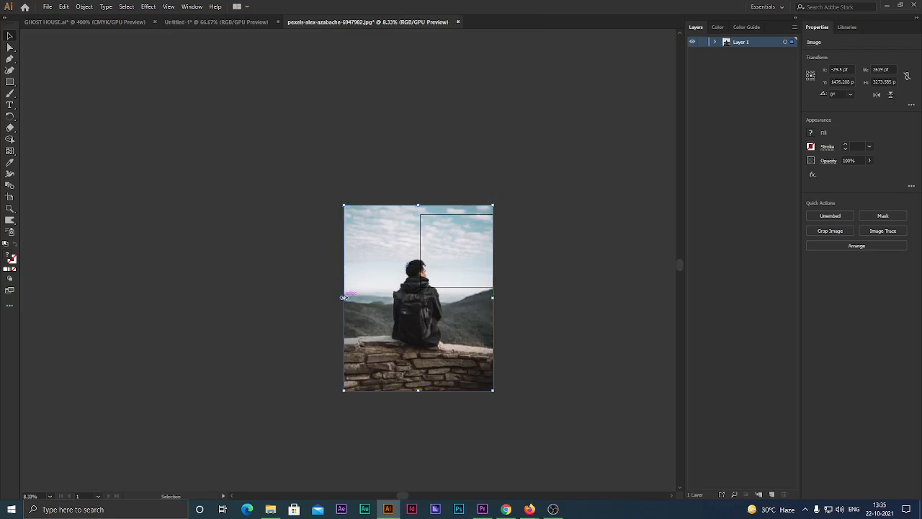
drag(344, 296, 409, 296)
mouse_move(343, 206)
mouse_down()
mouse_move(401, 245)
mouse_move(393, 290)
mouse_move(393, 205)
mouse_move(344, 206)
mouse_move(350, 211)
mouse_up()
drag(346, 392, 414, 306)
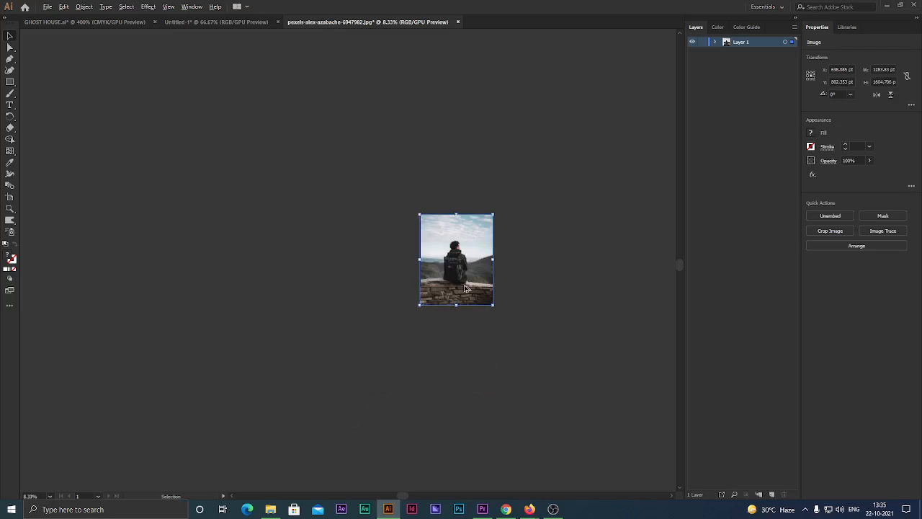
scroll(464, 285, up, 5)
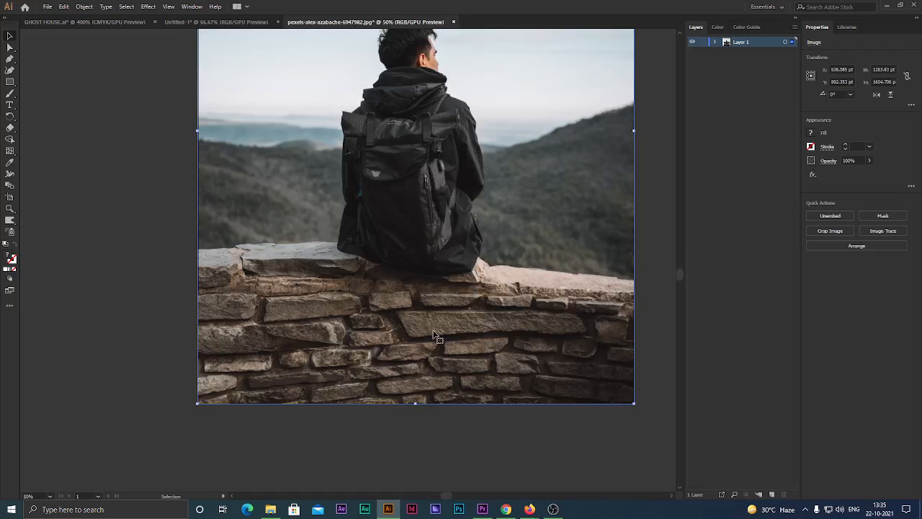
scroll(432, 338, down, 3)
drag(442, 272, 458, 267)
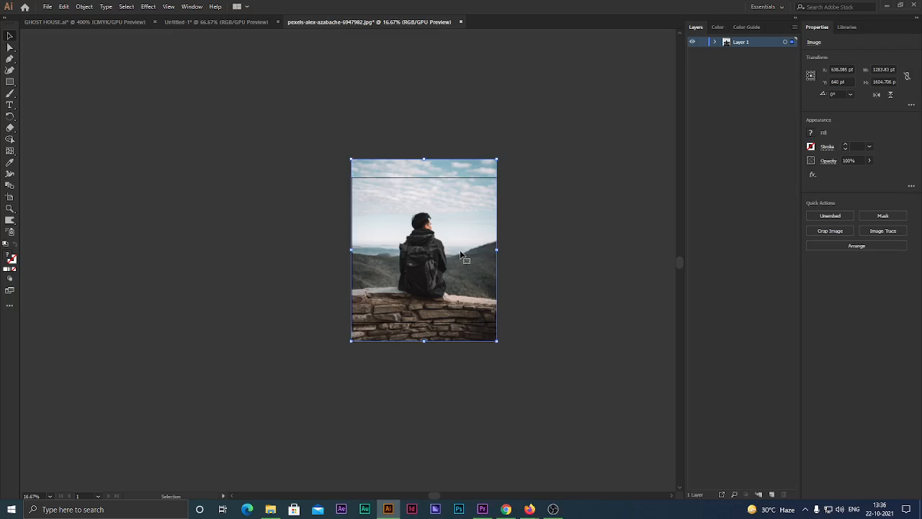
Resize the photo to fill the artboard at 1280 x 1280 pt and bring it into the Untitled-1 document.
drag(499, 158, 493, 183)
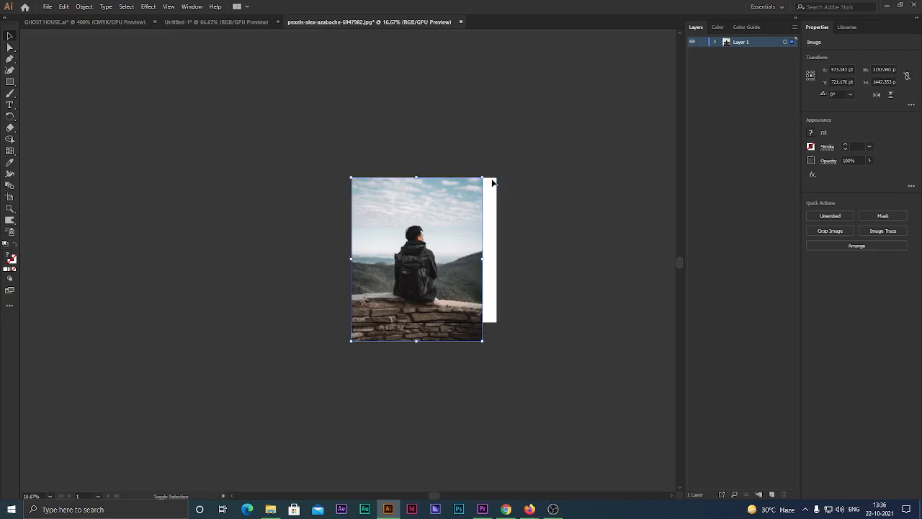
drag(415, 342, 416, 322)
mouse_move(485, 252)
mouse_down()
mouse_move(508, 252)
mouse_move(497, 252)
mouse_up()
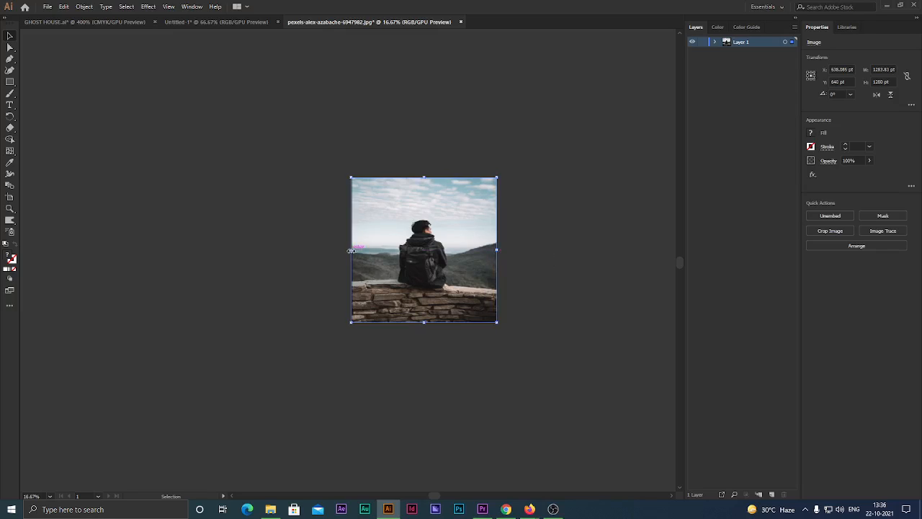
mouse_move(352, 250)
mouse_down()
mouse_move(364, 249)
mouse_move(352, 249)
mouse_up()
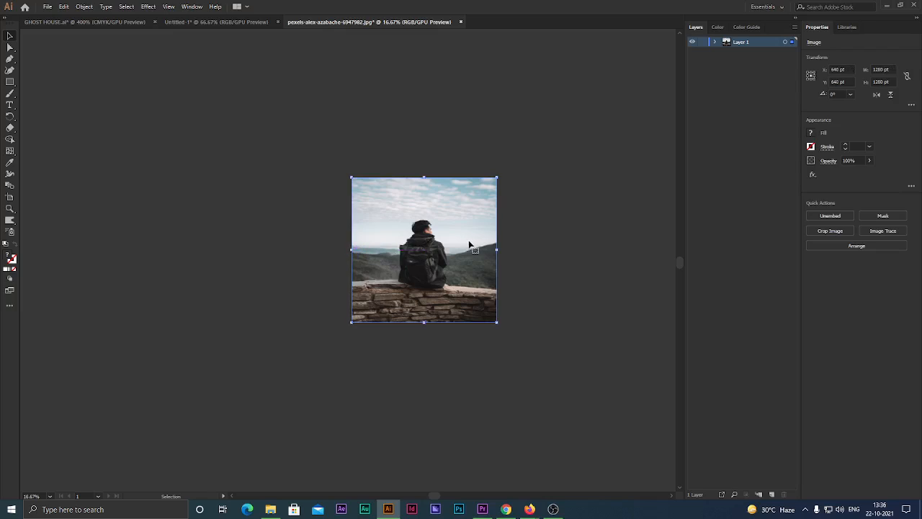
drag(445, 231, 372, 270)
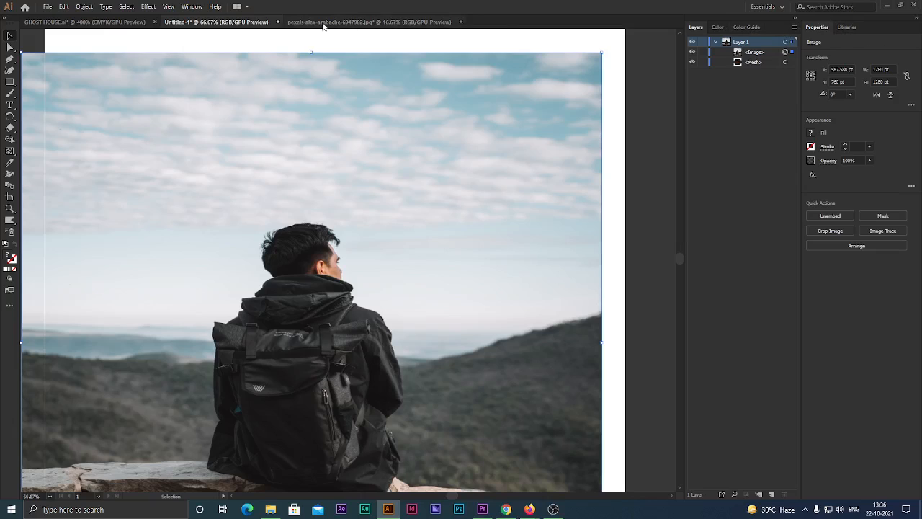
Show the Align panel, separate Pathfinder from its group, and stack both in the empty area below the quick actions.
click(183, 7)
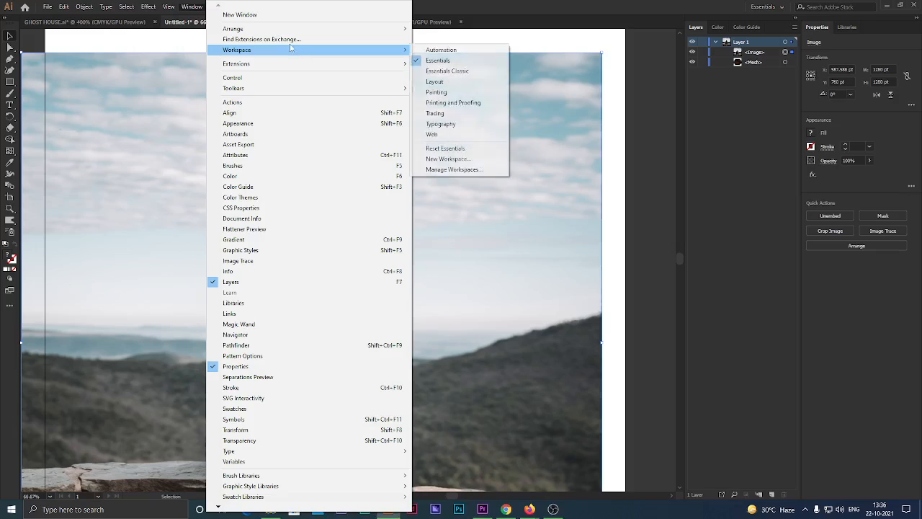
mouse_move(354, 30)
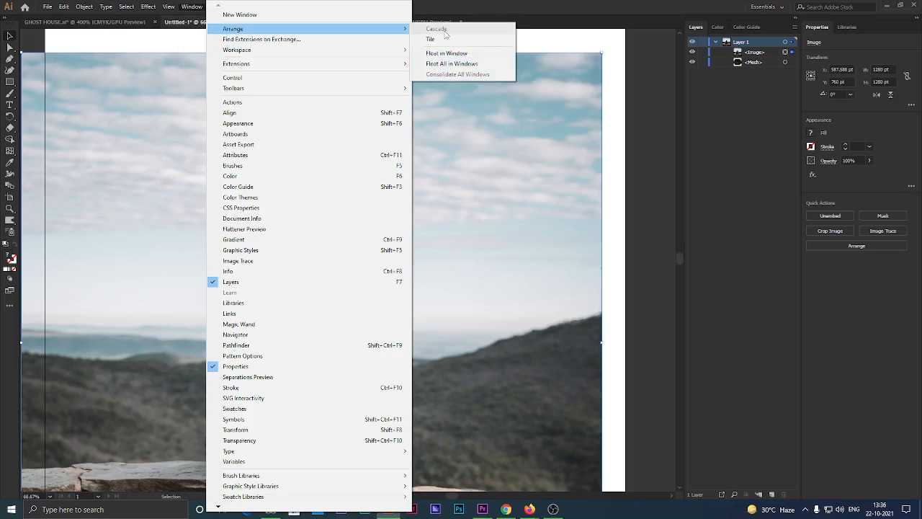
mouse_move(371, 88)
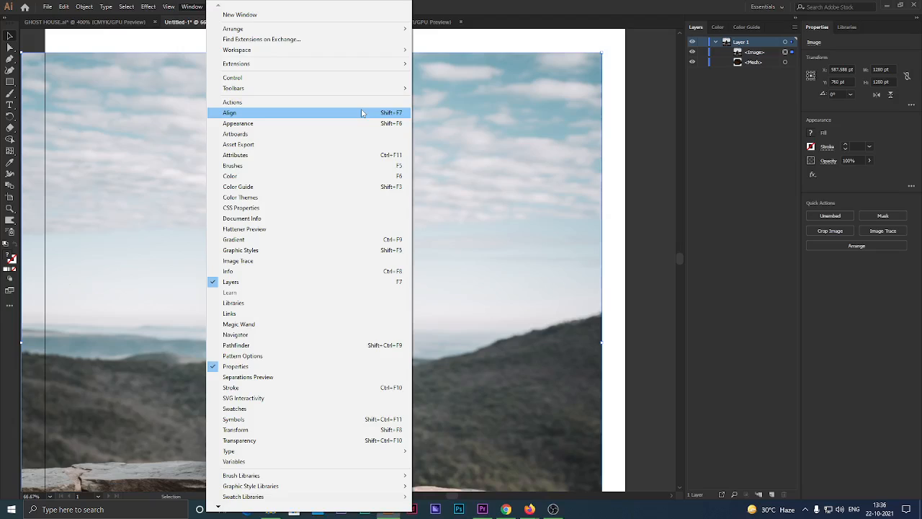
click(363, 113)
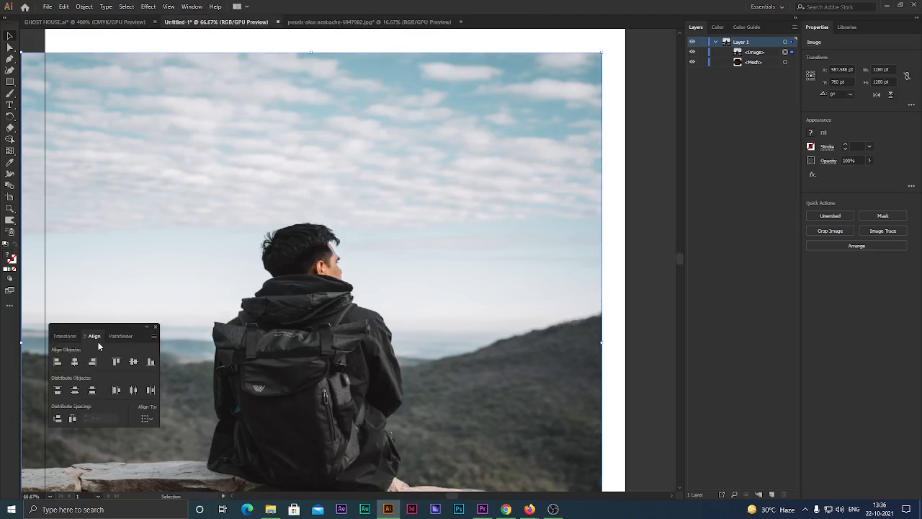
drag(77, 330, 864, 352)
drag(850, 319, 847, 210)
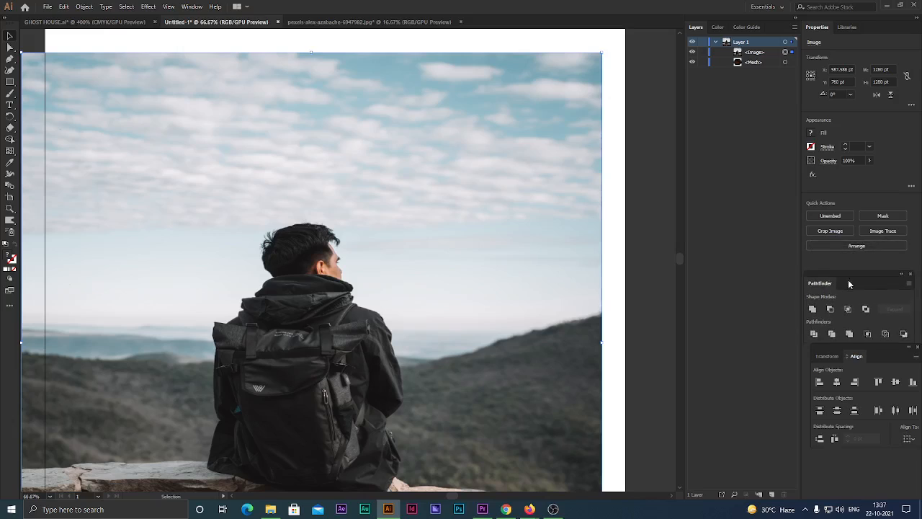
drag(848, 281, 851, 267)
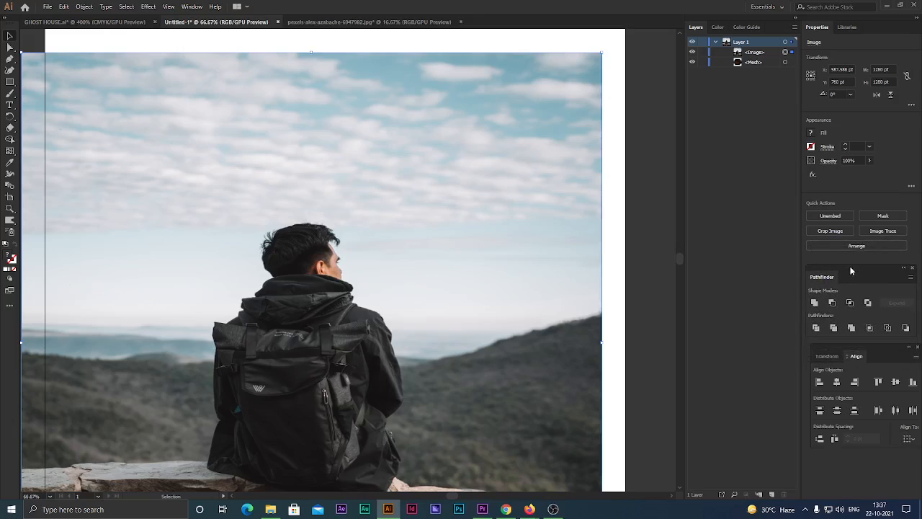
drag(865, 349, 863, 346)
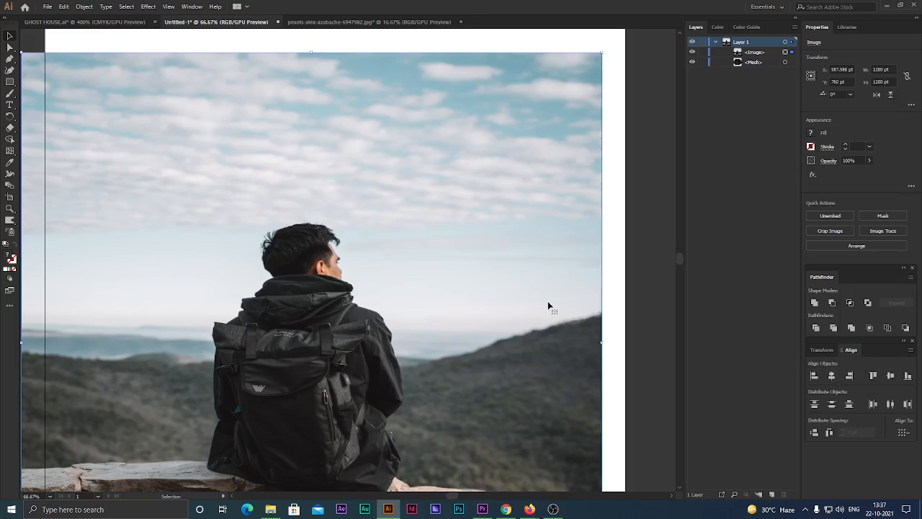
Select the photo and the mesh together, align them on their horizontal and vertical centers, and deselect them.
click(647, 310)
click(503, 227)
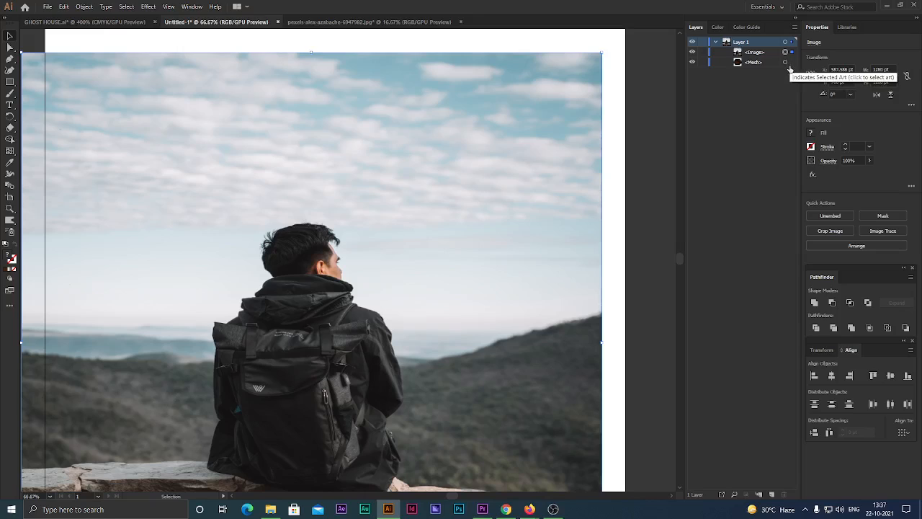
shift+click(790, 67)
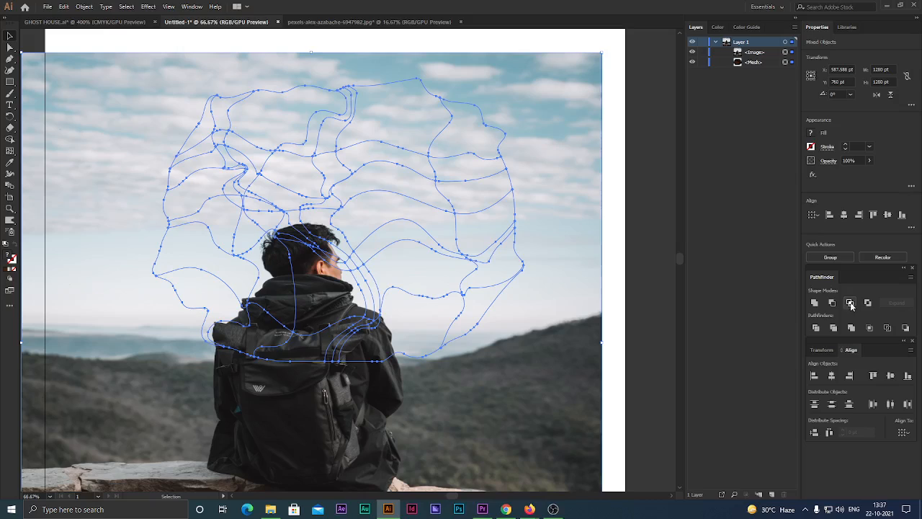
click(831, 376)
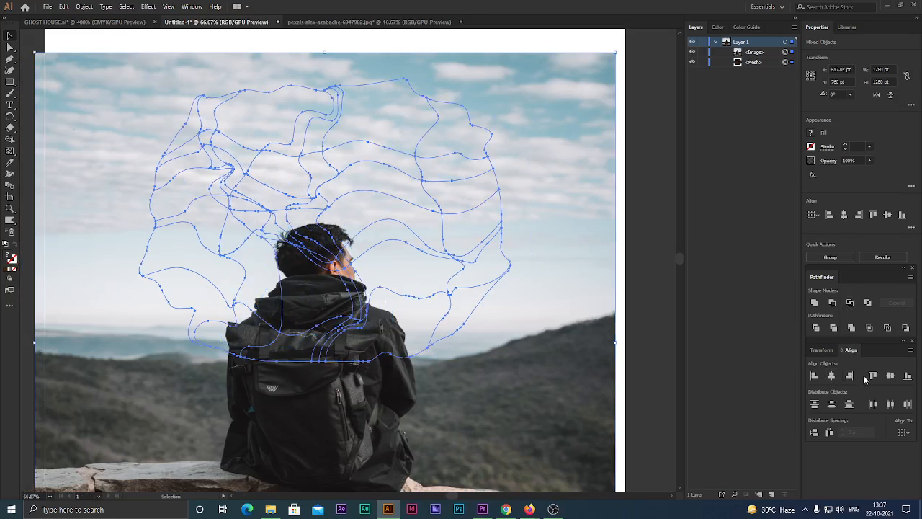
click(891, 376)
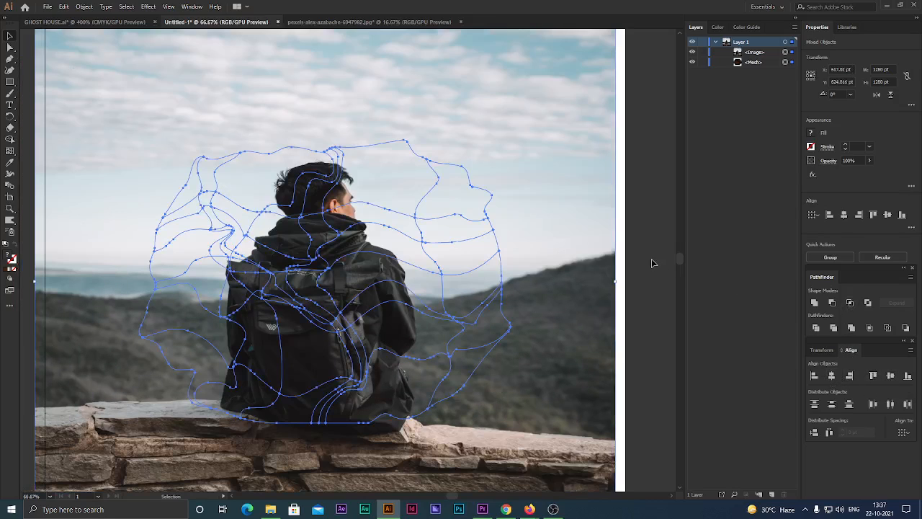
click(652, 262)
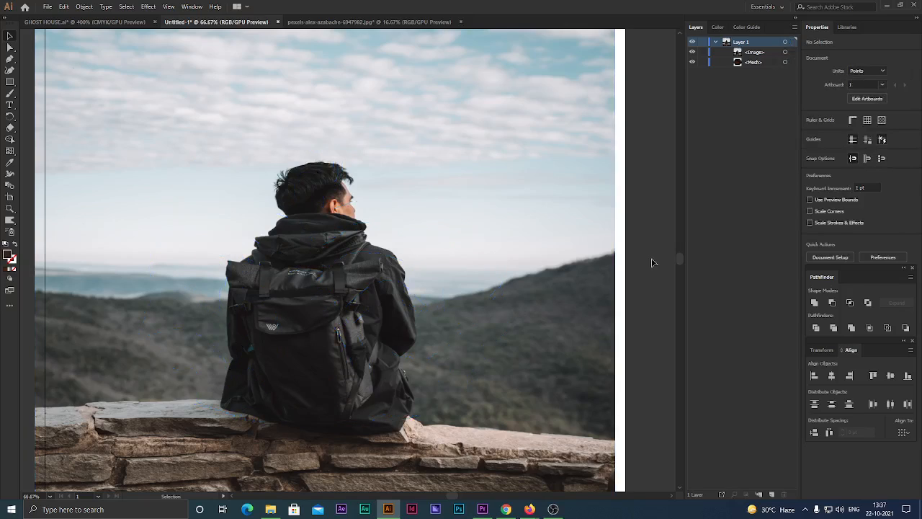
Try to move the photo slightly down on the artboard, and undo that move.
alt+scroll(652, 262, down, 3)
click(603, 309)
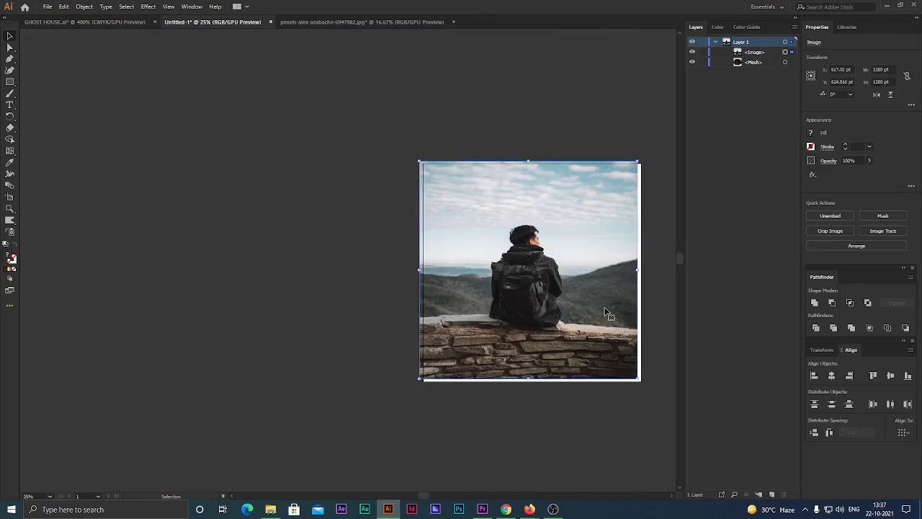
drag(604, 306, 605, 312)
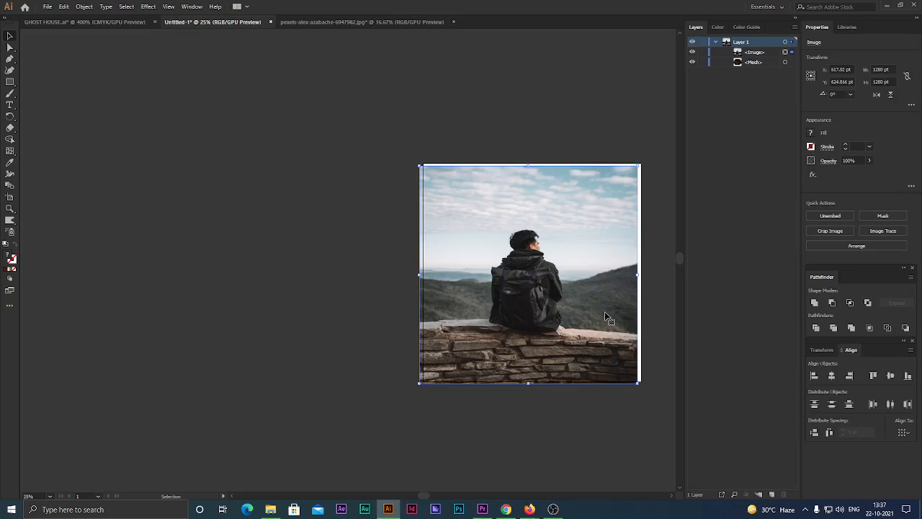
key(super+x)
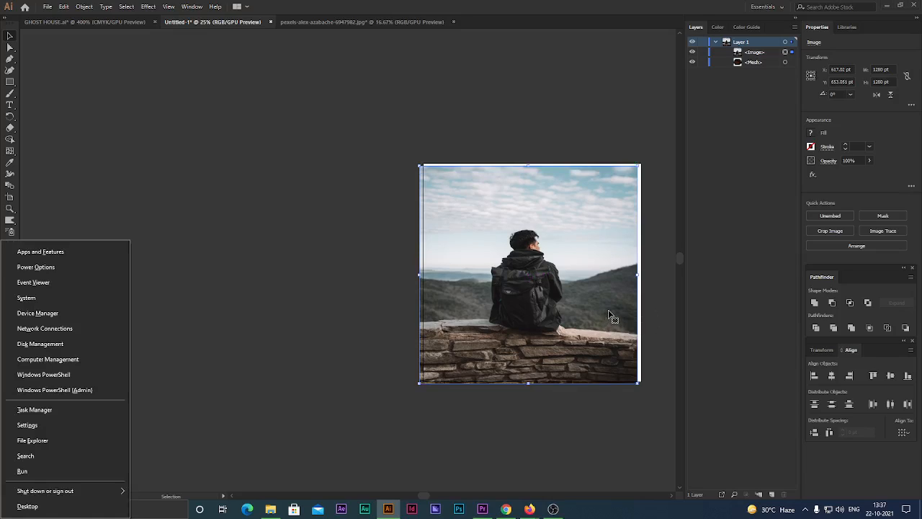
key(Escape)
key(ctrl+z)
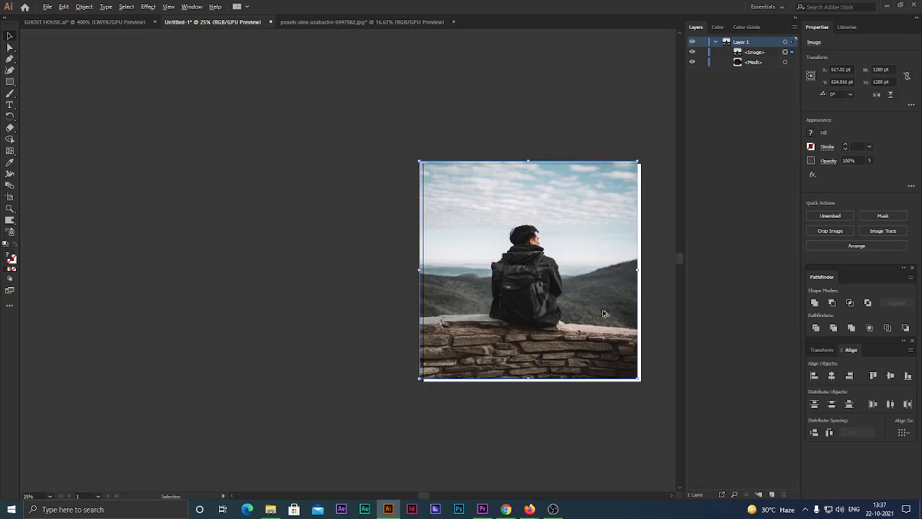
Move the photo right and down so its sides line up with the artboard, at about X 643 pt.
alt+scroll(603, 313, up, 1)
alt+scroll(604, 314, up, 1)
mouse_move(602, 297)
mouse_down()
mouse_move(608, 308)
mouse_move(611, 300)
mouse_up()
key(space)
drag(543, 258, 508, 286)
Nudge the photo up in small increments to about Y 643 pt to line it up with the artboard's upper edge.
key(Up)
key(Up)
key(Up)
key(Up)
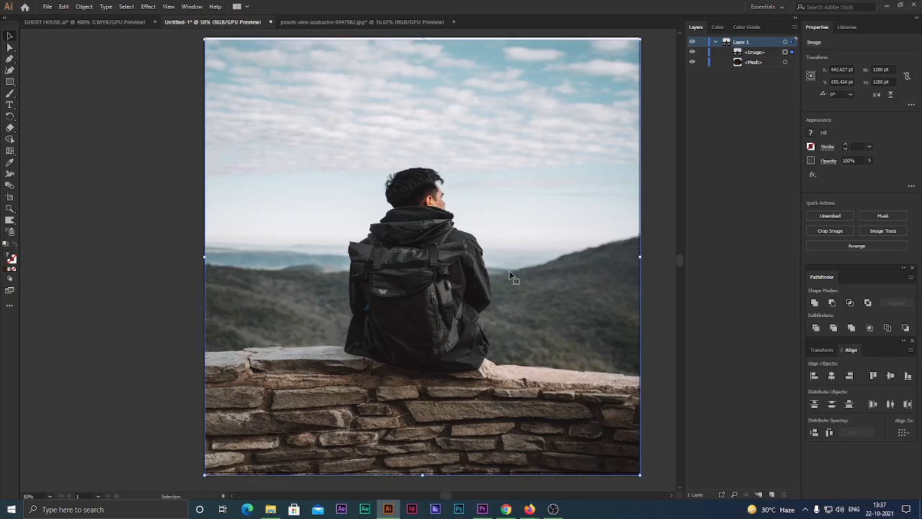
key(Up)
key(Up)
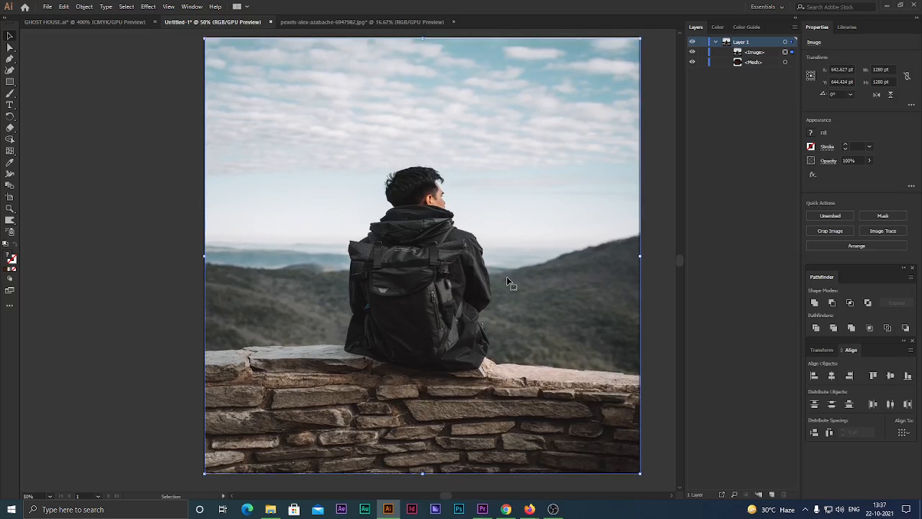
key(Left)
key(Right)
key(Up)
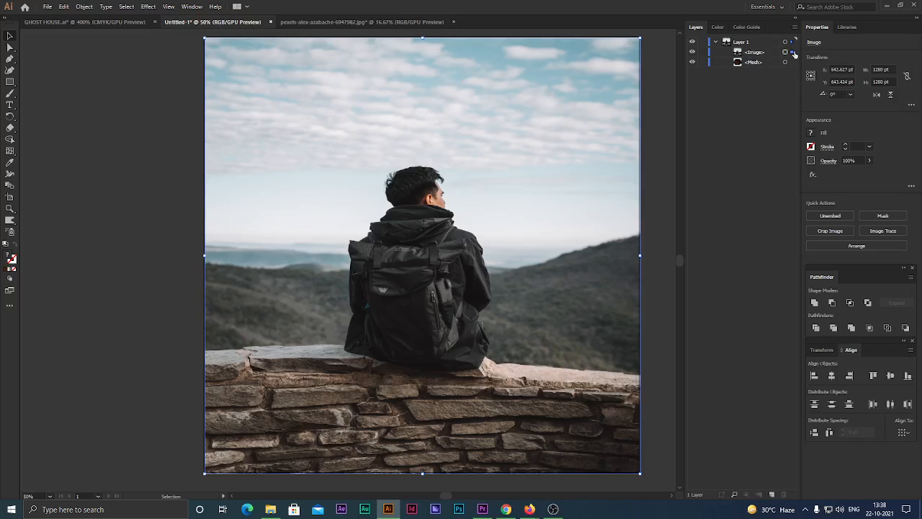
click(103, 6)
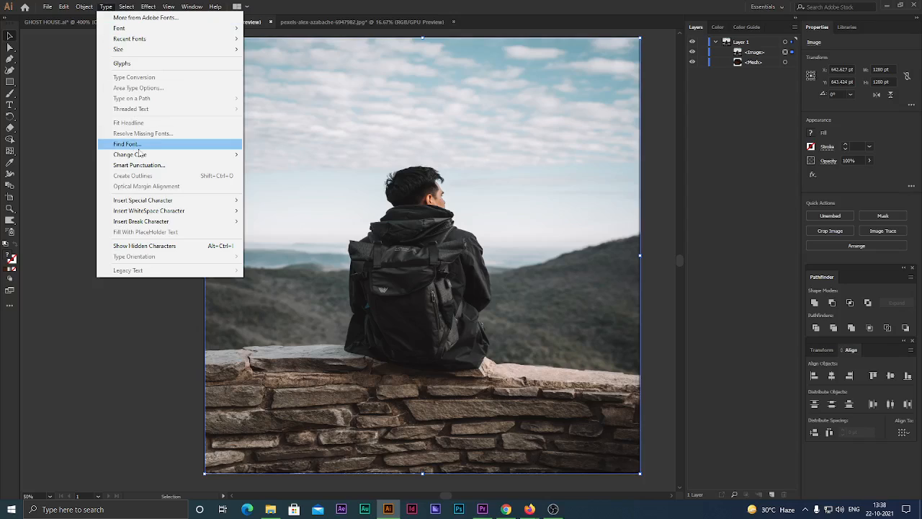
mouse_move(91, 4)
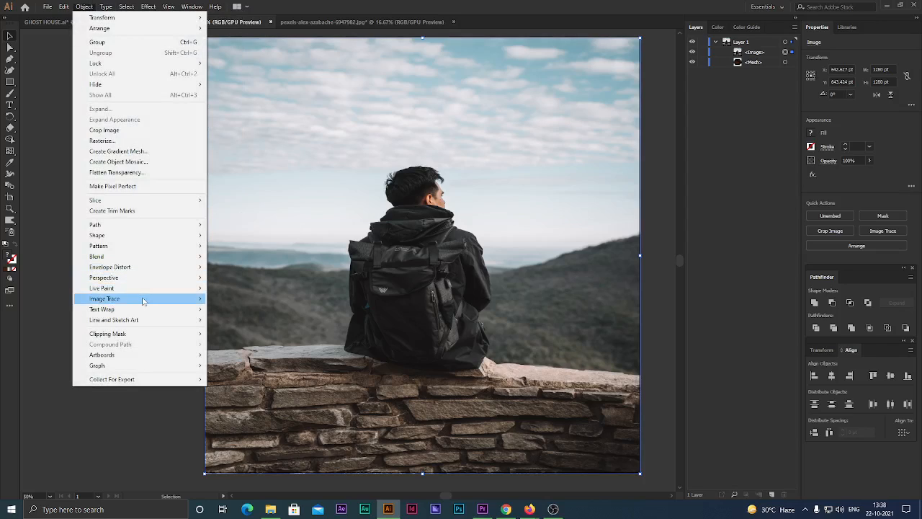
mouse_move(142, 301)
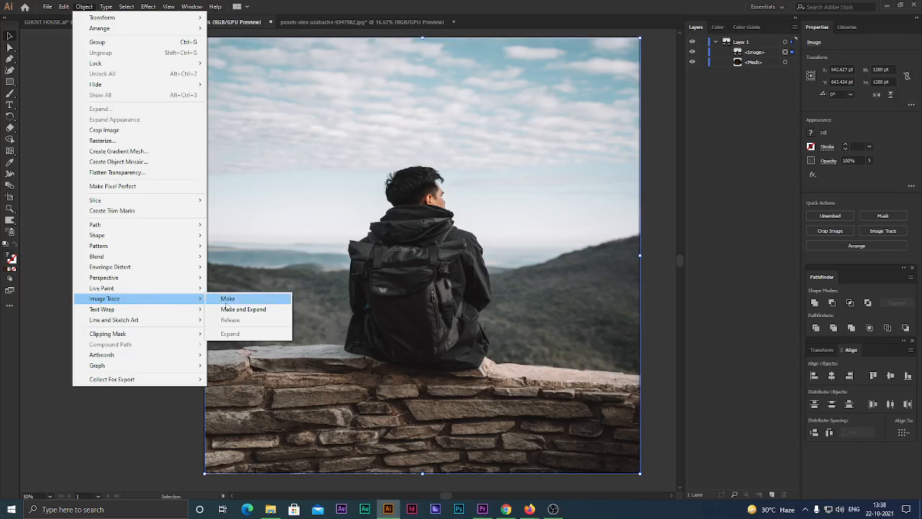
mouse_move(162, 314)
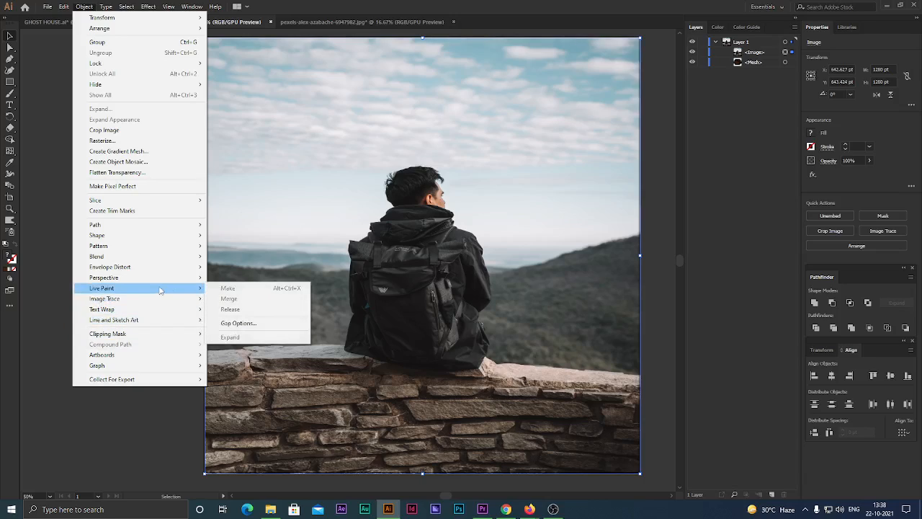
click(498, 291)
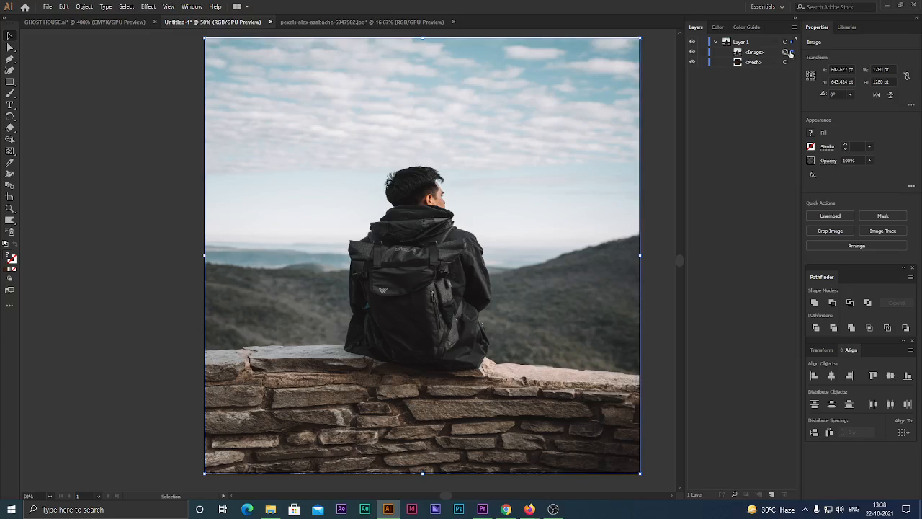
Hide and show the photo in Layer 1 to check it, and reselect it.
click(693, 52)
click(692, 52)
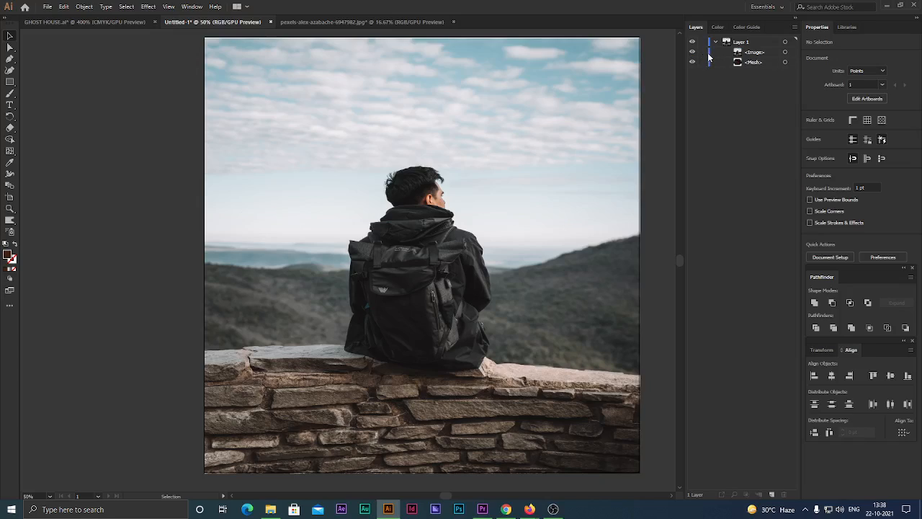
click(753, 54)
click(793, 52)
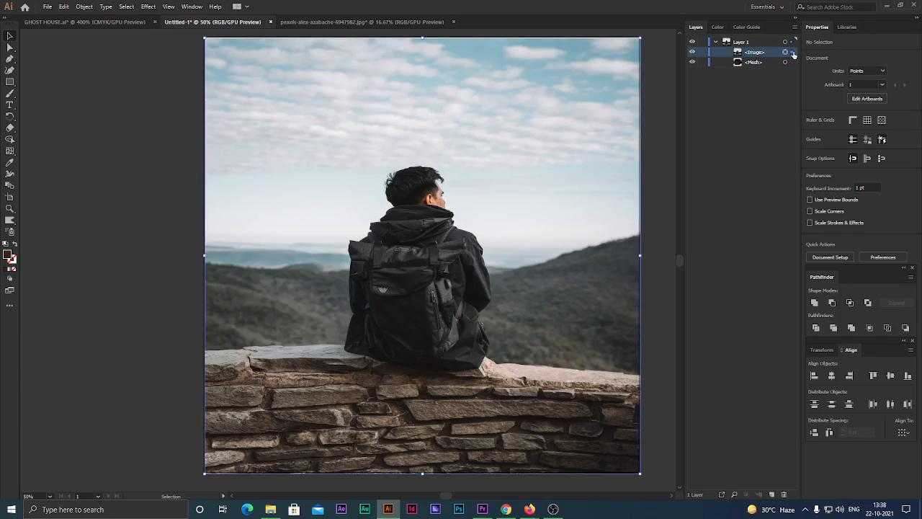
Save the Live Paint gap options as default, with gap detection on, Small Gaps and a Light Red preview color.
click(83, 7)
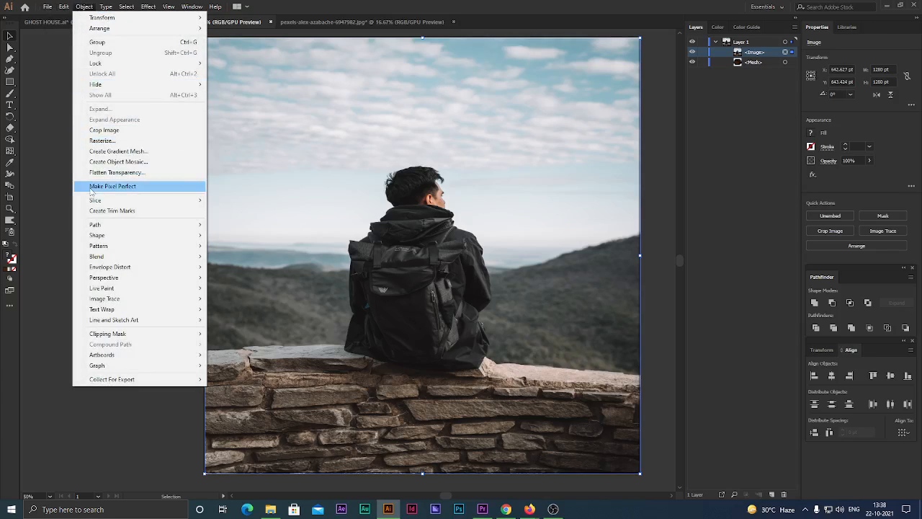
mouse_move(147, 290)
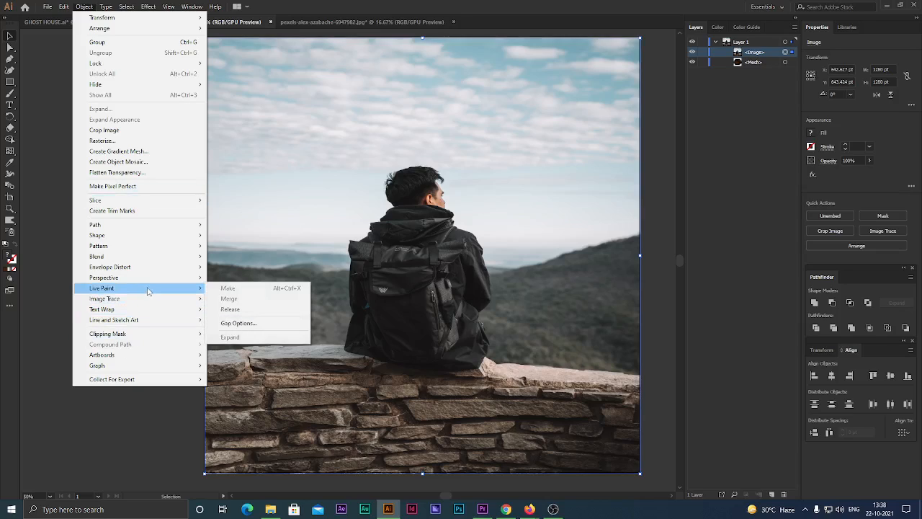
click(237, 323)
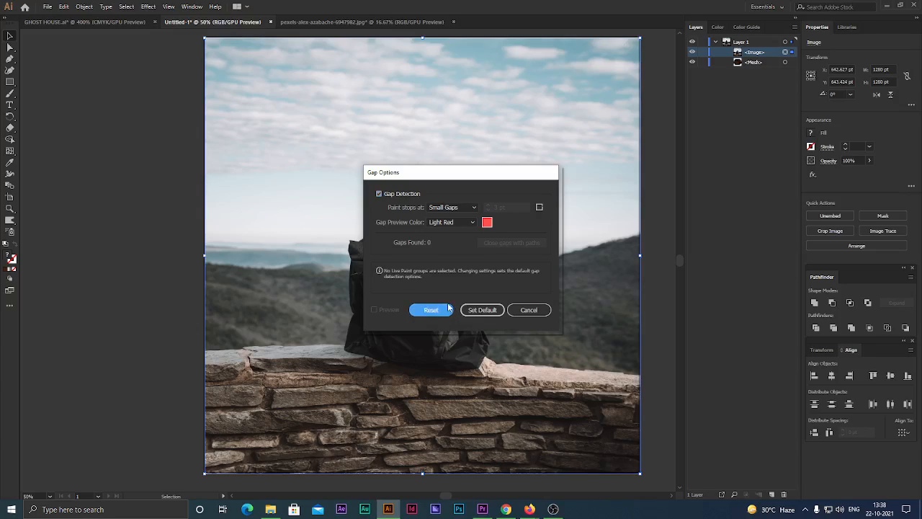
drag(456, 174, 425, 183)
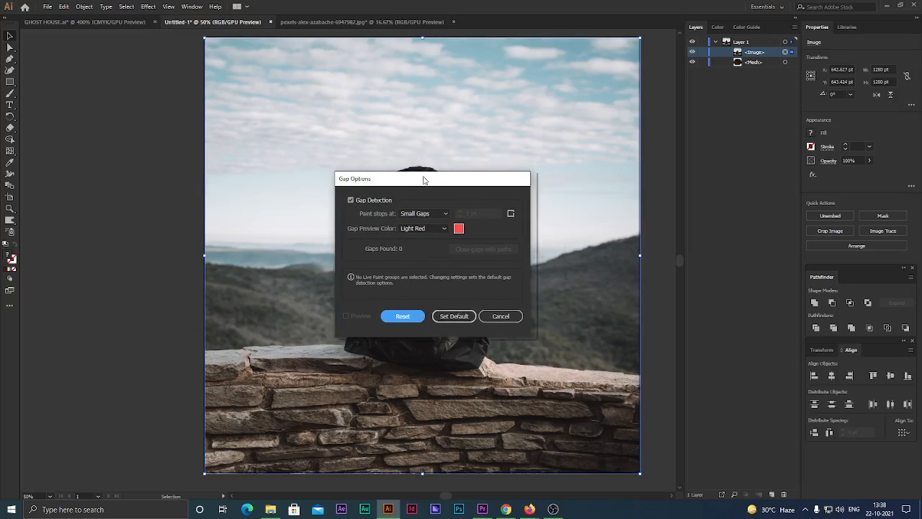
click(456, 317)
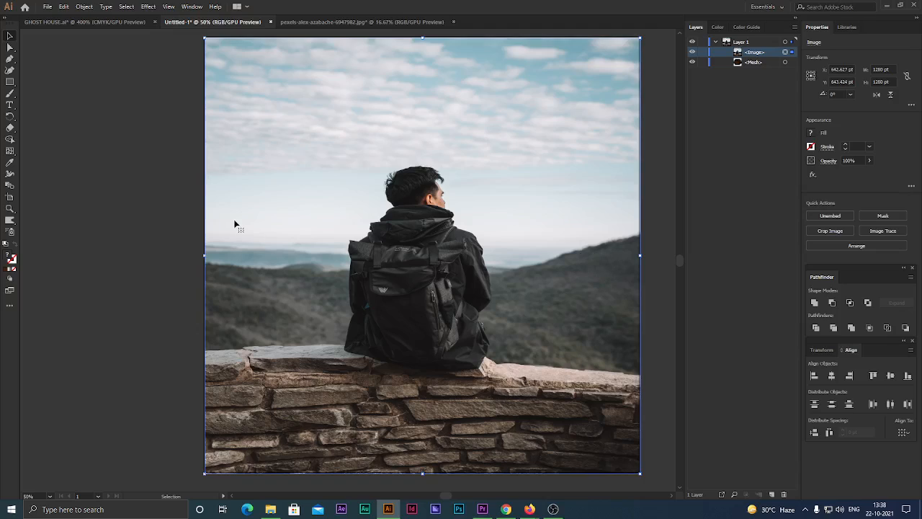
click(64, 7)
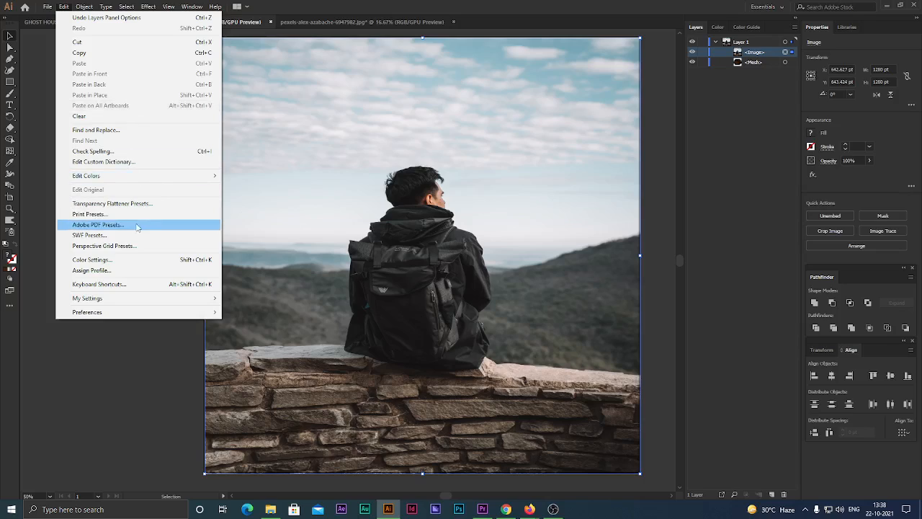
mouse_move(172, 179)
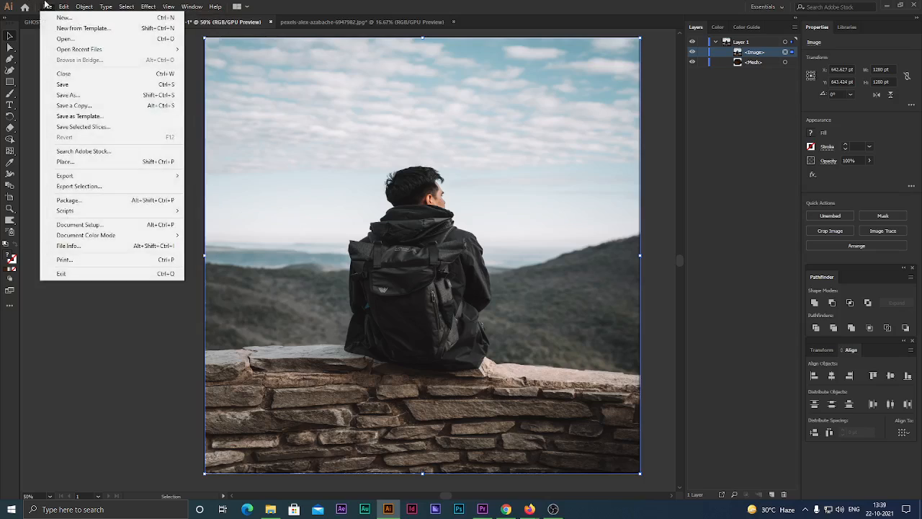
mouse_move(134, 279)
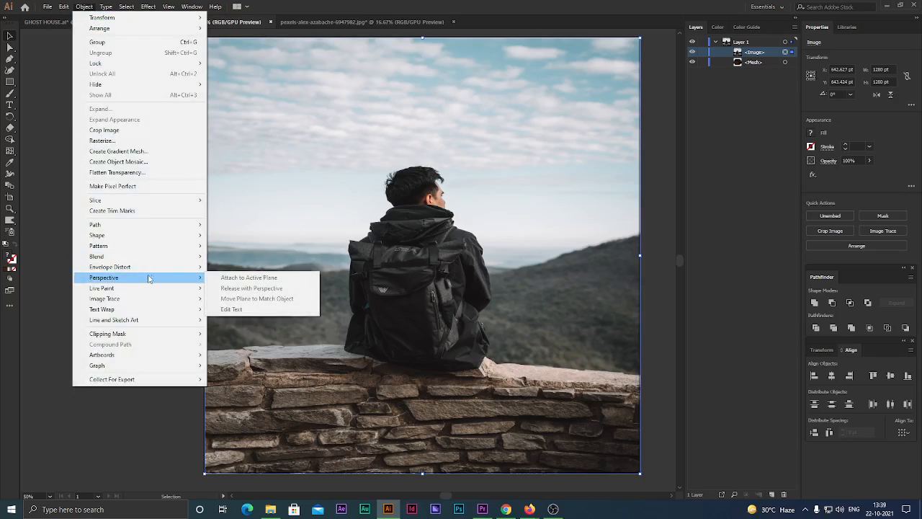
mouse_move(174, 292)
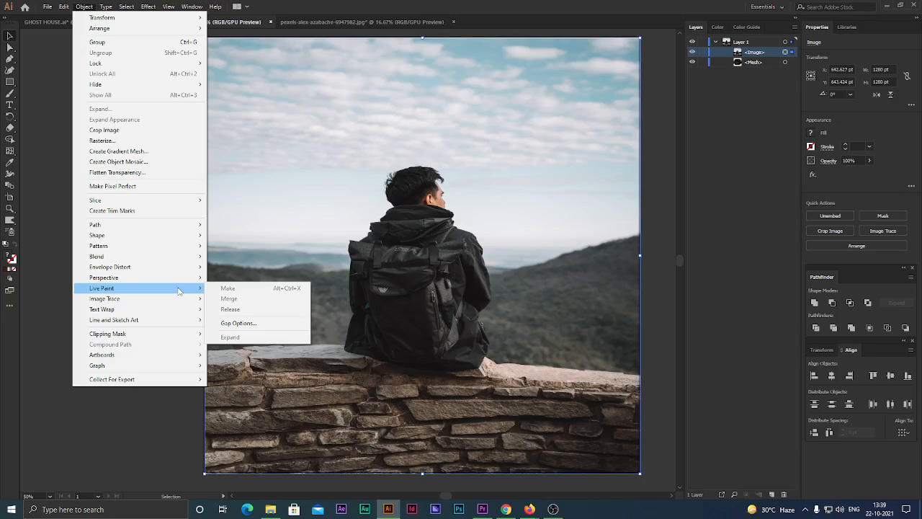
click(724, 274)
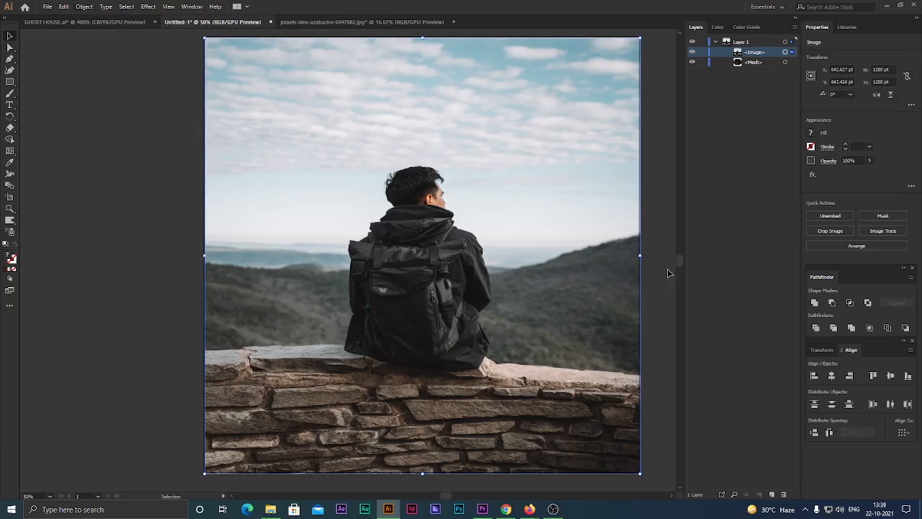
Add the text "montains" in the sky just above the man's head.
click(582, 269)
key(ctrl+alt)
click(9, 105)
click(350, 144)
key(BackSpace)
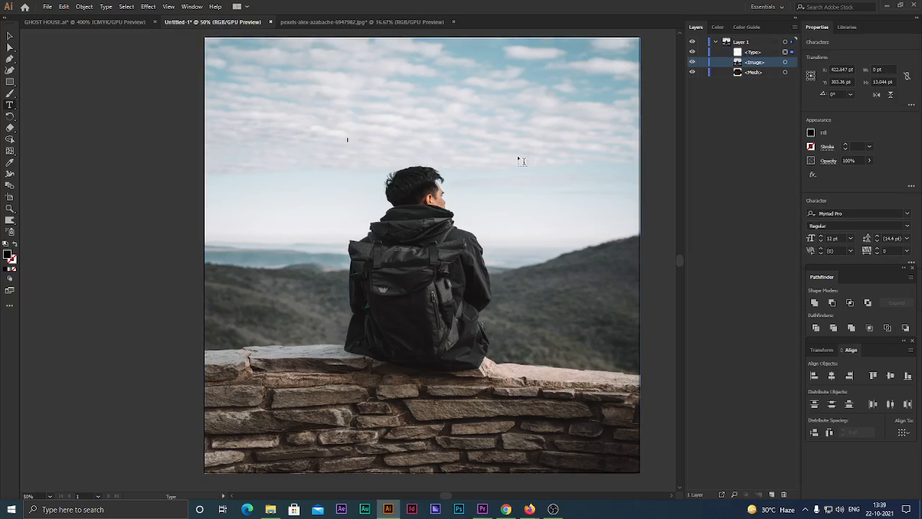
text(montains)
key(Escape)
Enlarge the "montains" text to a font size of 85 pt.
click(851, 238)
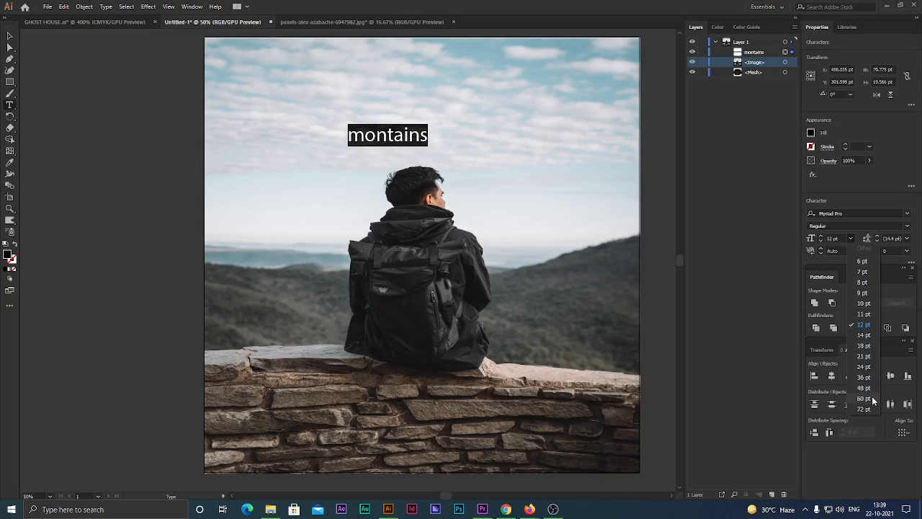
click(868, 398)
click(852, 238)
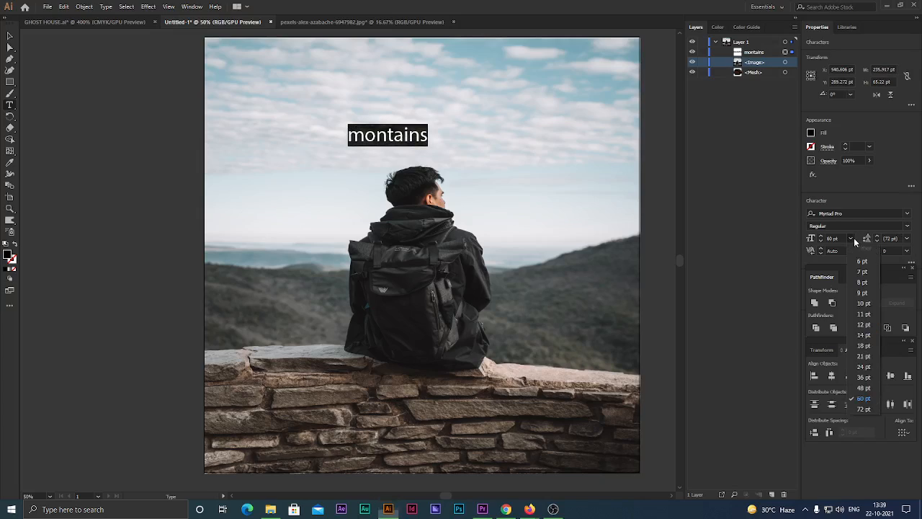
click(864, 407)
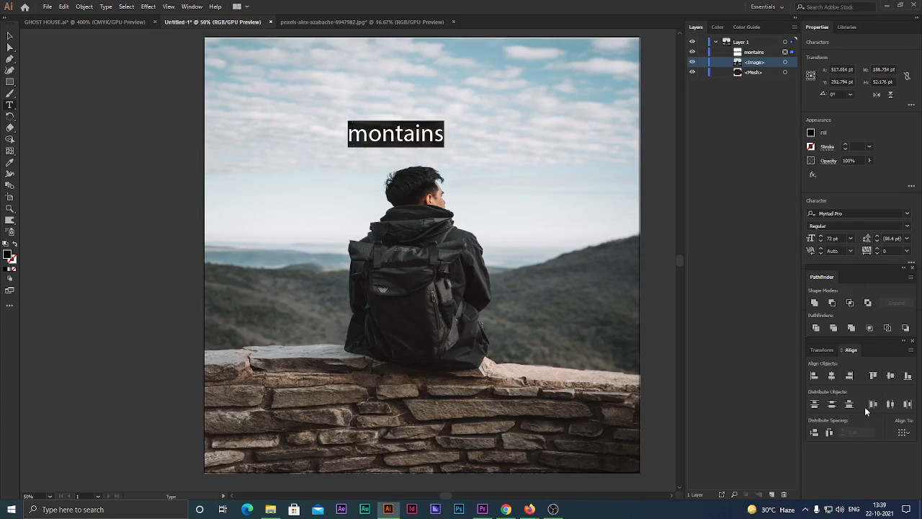
click(832, 238)
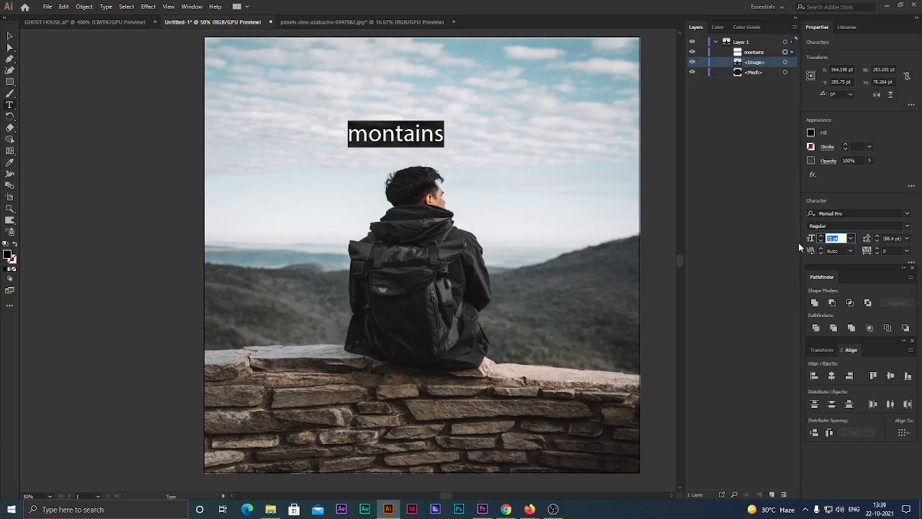
text(85)
key(Return)
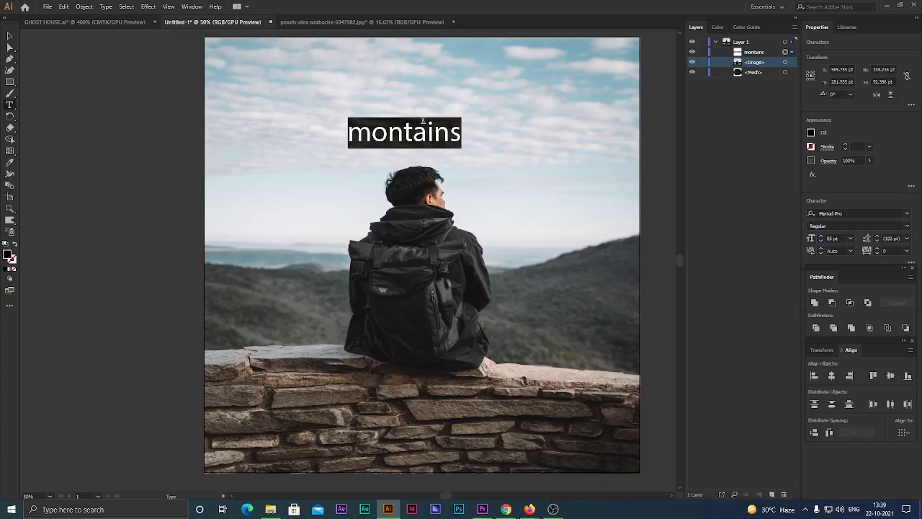
Move the Pathfinder and Align panels down to uncover the paragraph options, and center-align the "montains" text.
drag(845, 269, 841, 398)
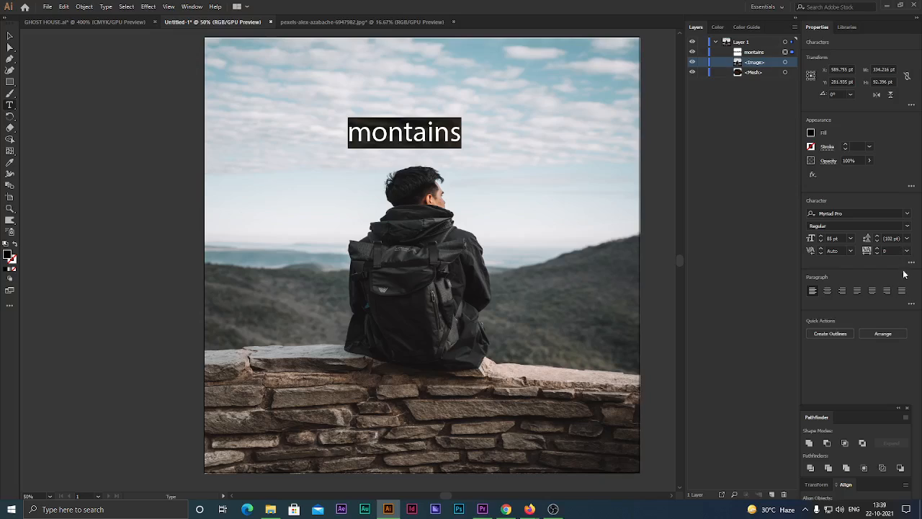
click(827, 291)
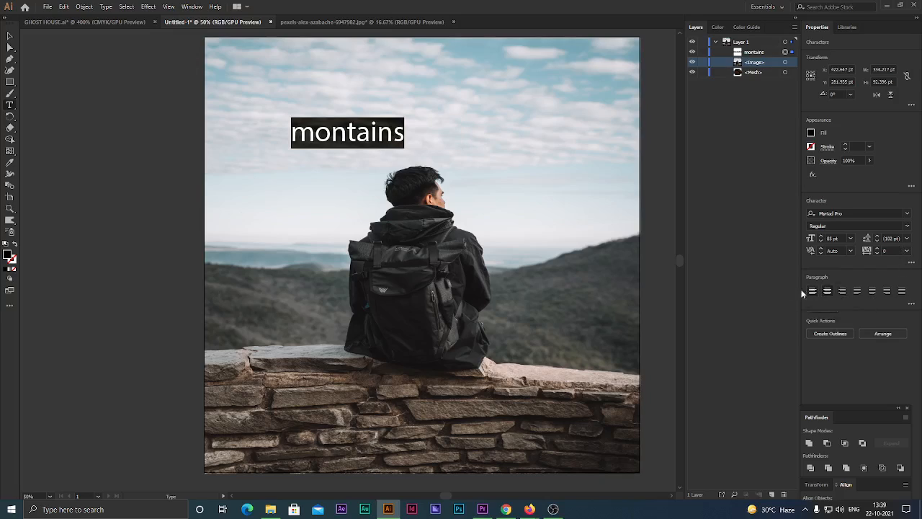
key(Escape)
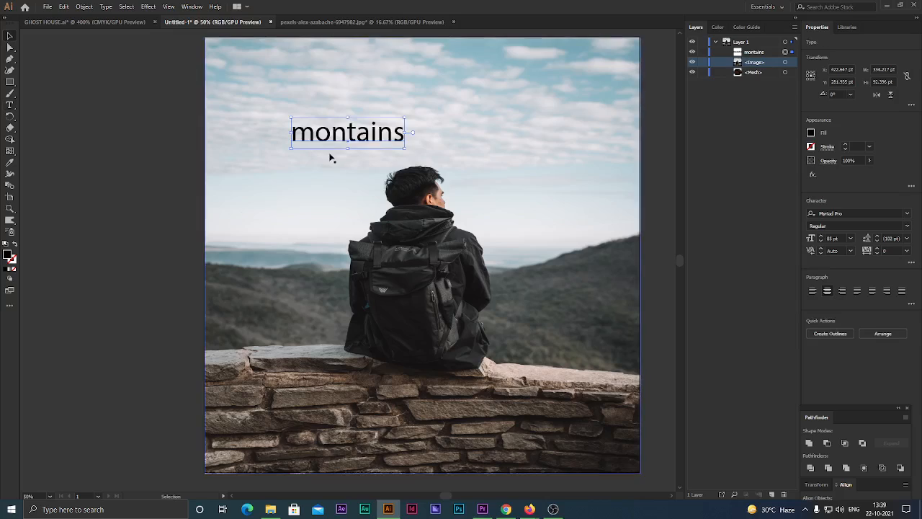
Move the "montains" text higher into the sky to about Y 148 pt, and set its paragraph to justify all lines.
drag(351, 136, 338, 91)
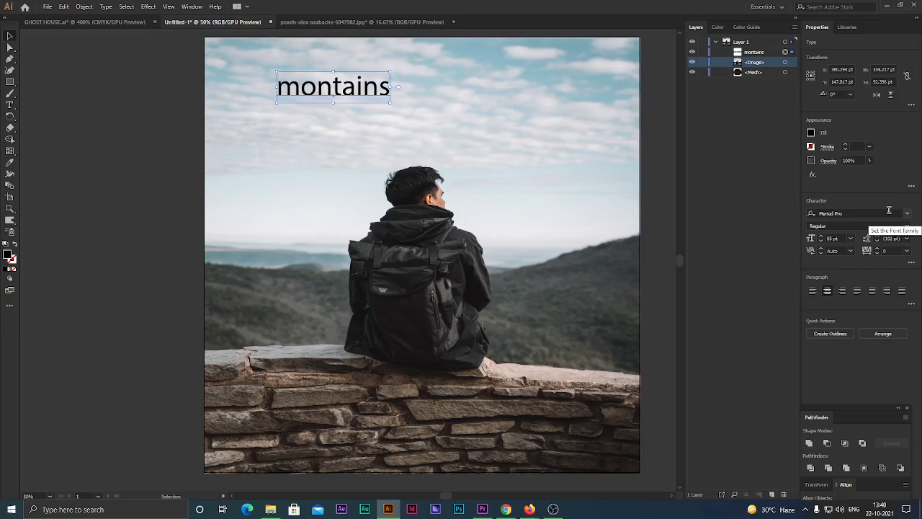
click(902, 292)
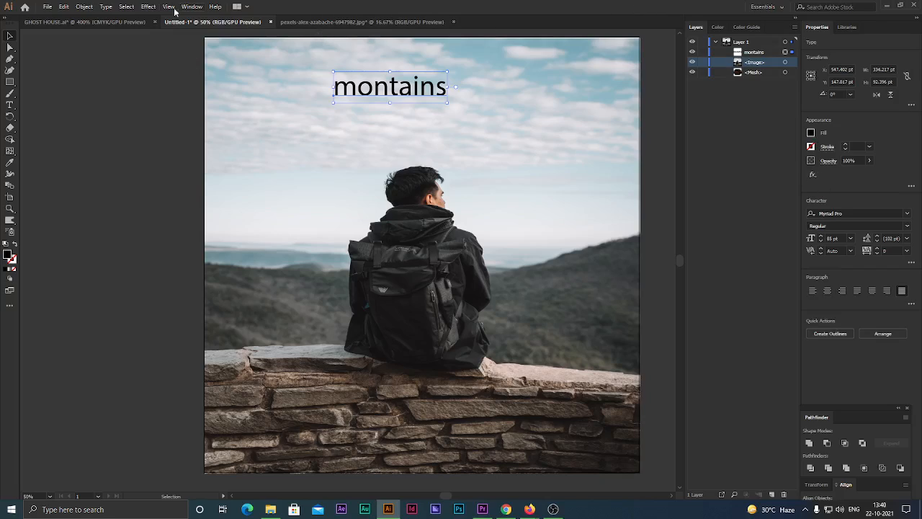
click(844, 28)
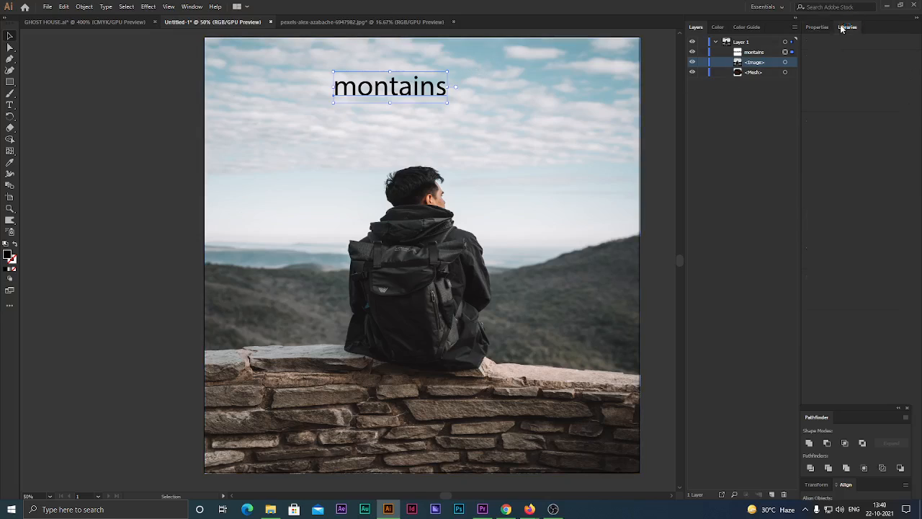
click(814, 29)
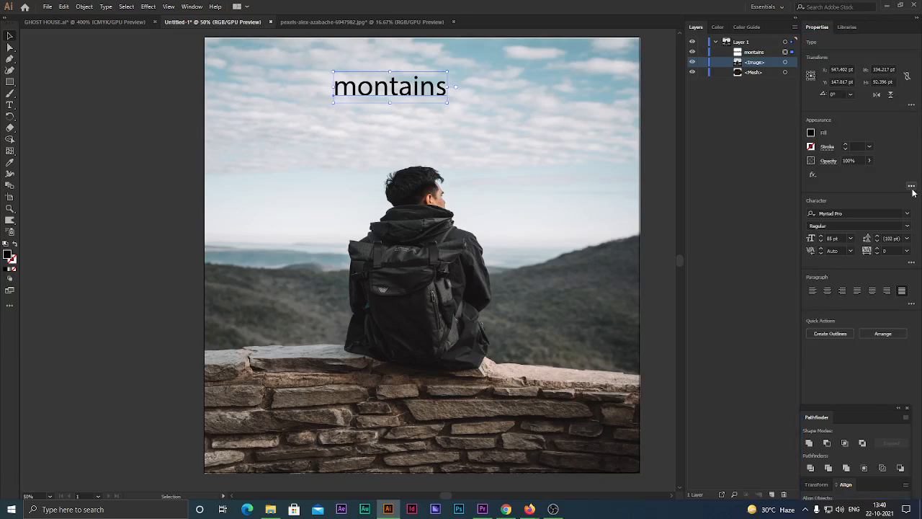
click(911, 186)
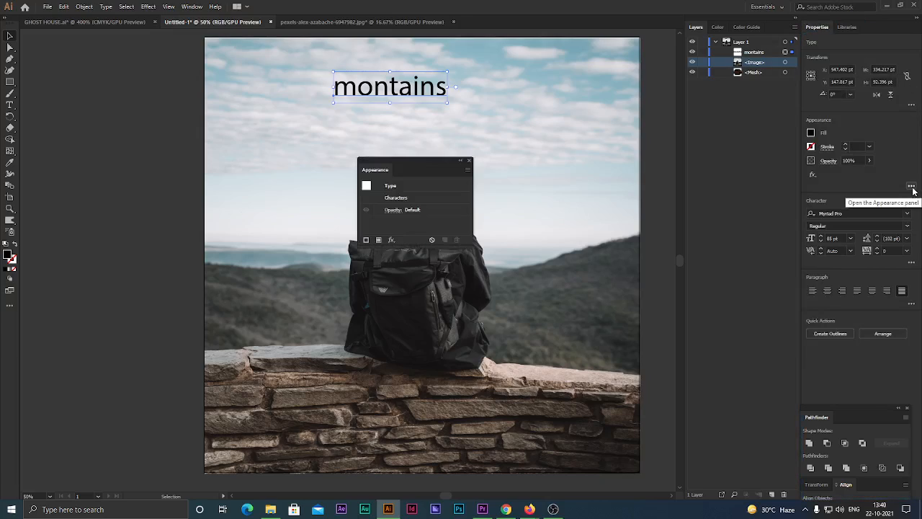
click(469, 161)
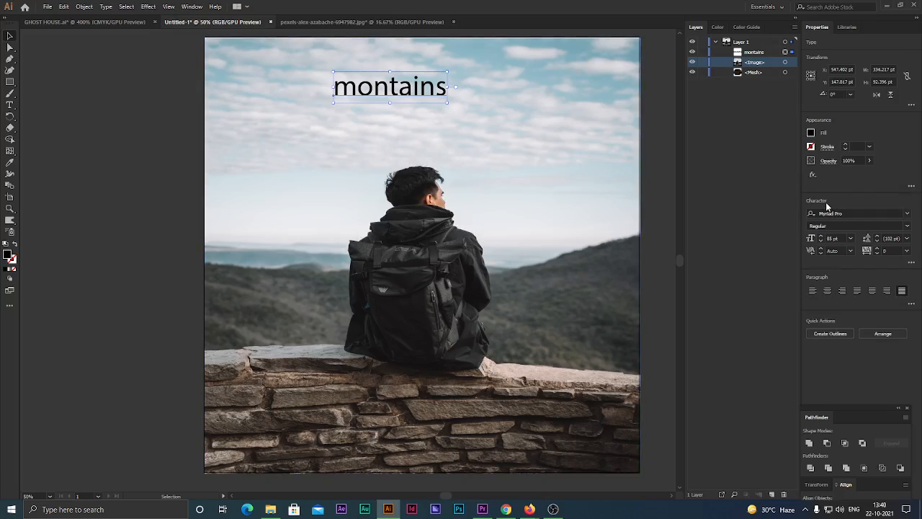
Set the "montains" title in all caps and change its anti-aliasing method to Strong.
click(912, 264)
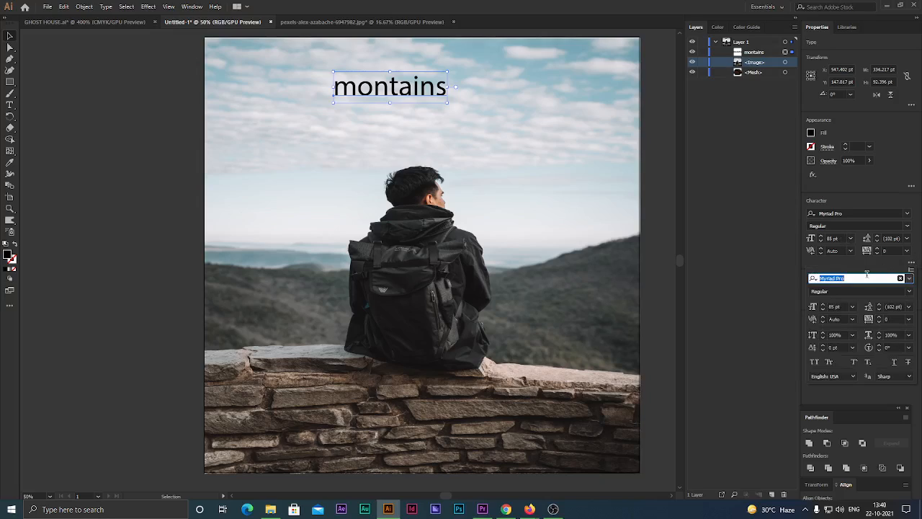
click(814, 362)
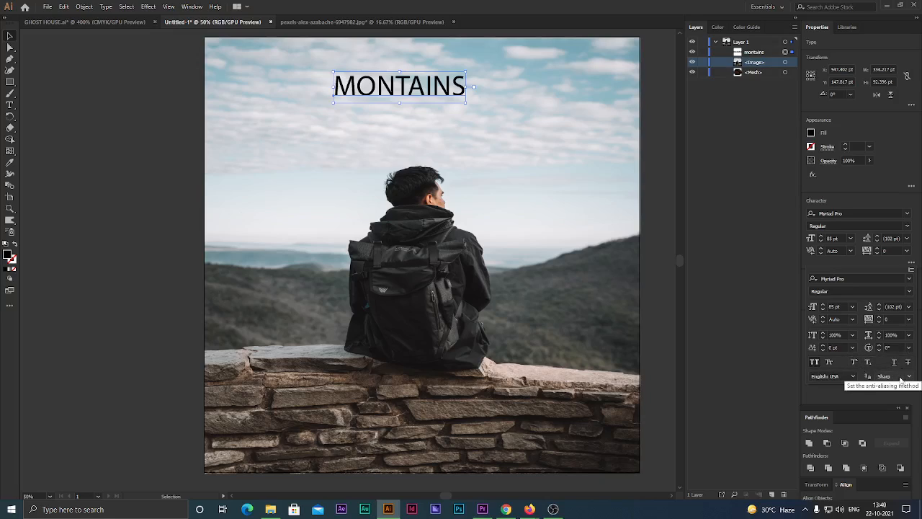
click(901, 378)
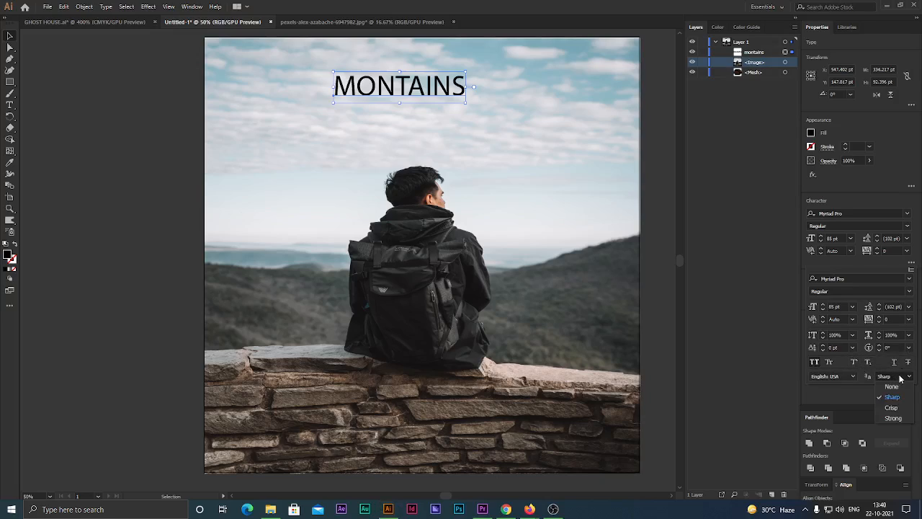
click(893, 419)
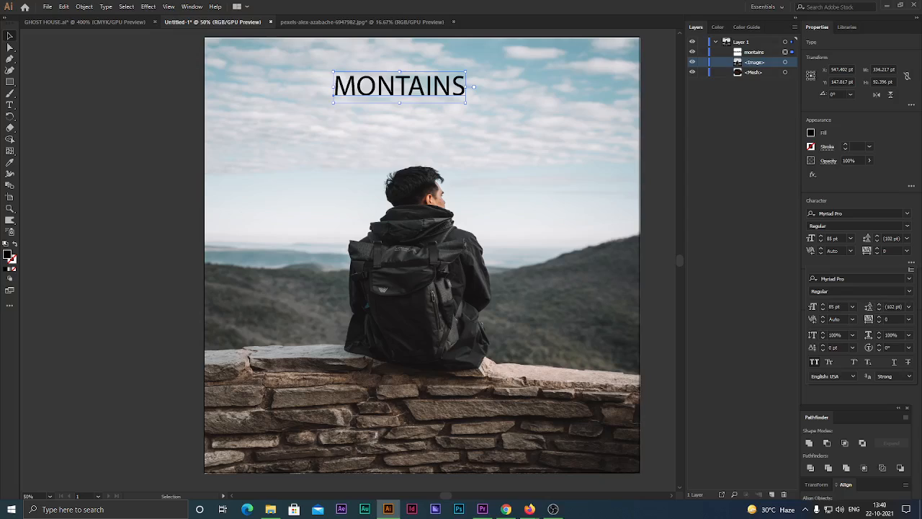
Try a character rotation of 13° on the title's letters, and reset the rotation to 0°.
click(880, 345)
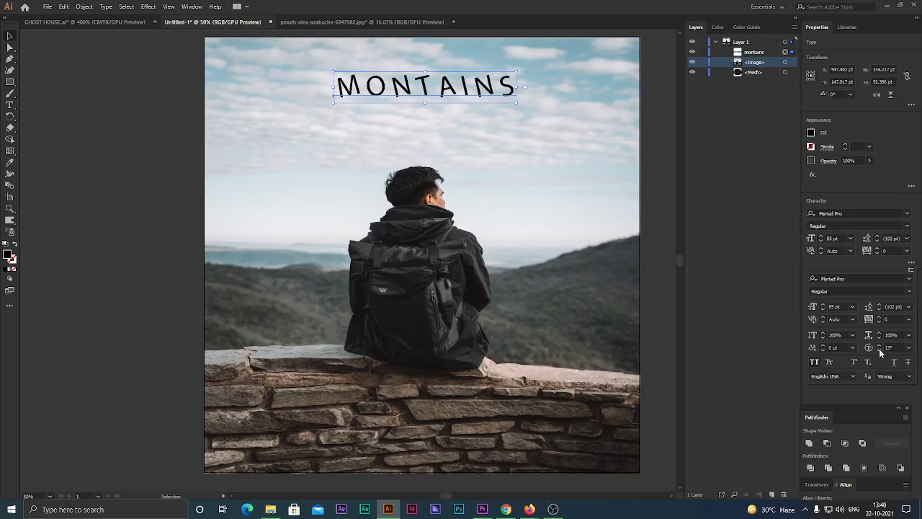
click(880, 351)
click(894, 348)
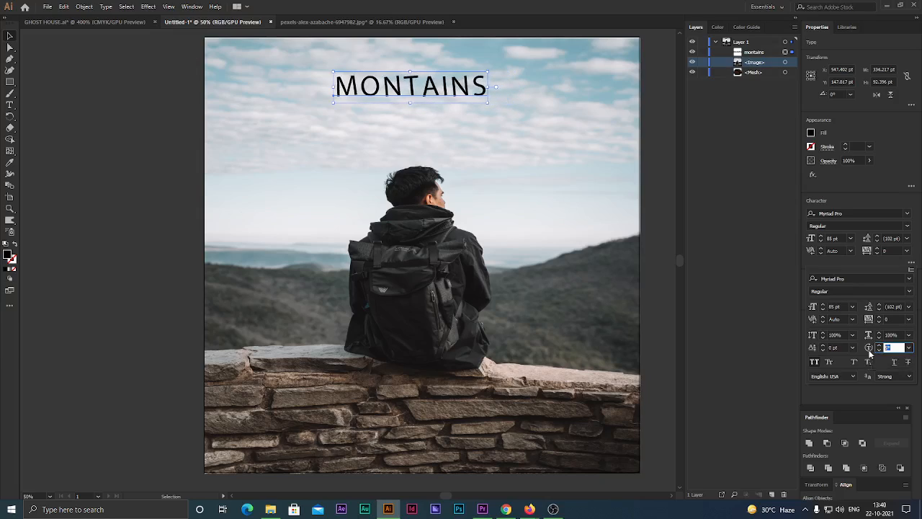
text(0)
key(Return)
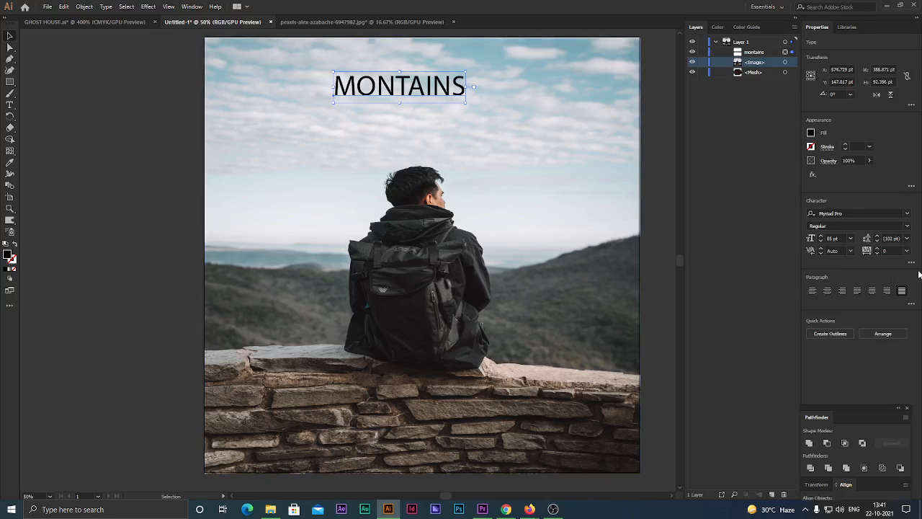
Rotate the individual characters of the title to -40° using the additional character options.
click(911, 262)
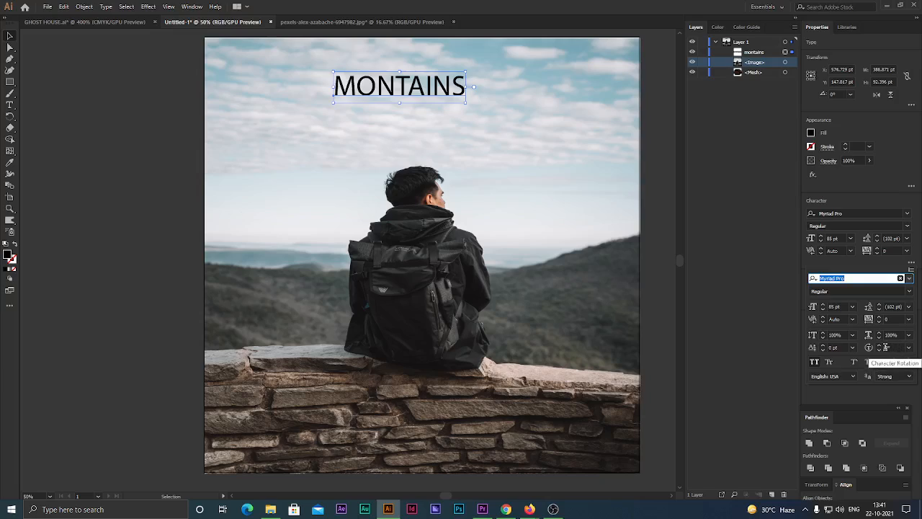
click(879, 351)
drag(879, 351, 881, 351)
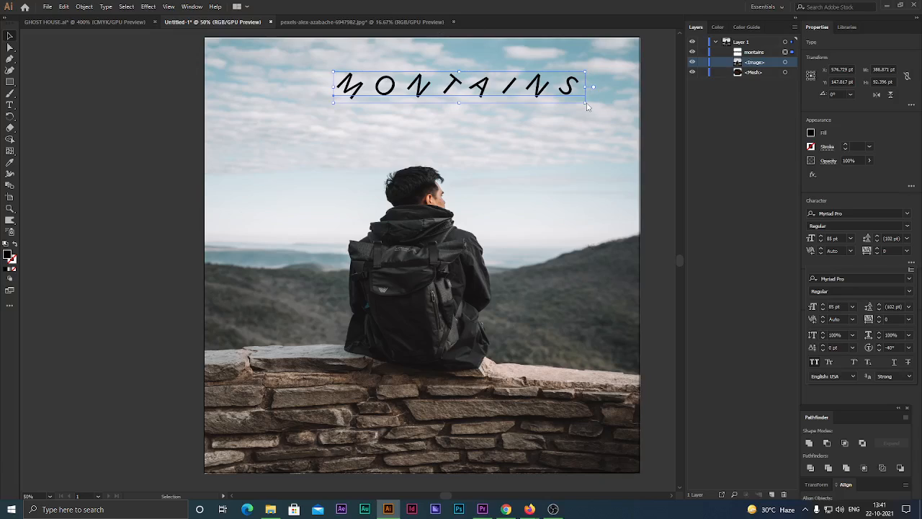
Try a leading of 72 pt on the MONTAINS text and restore it to Auto.
click(851, 307)
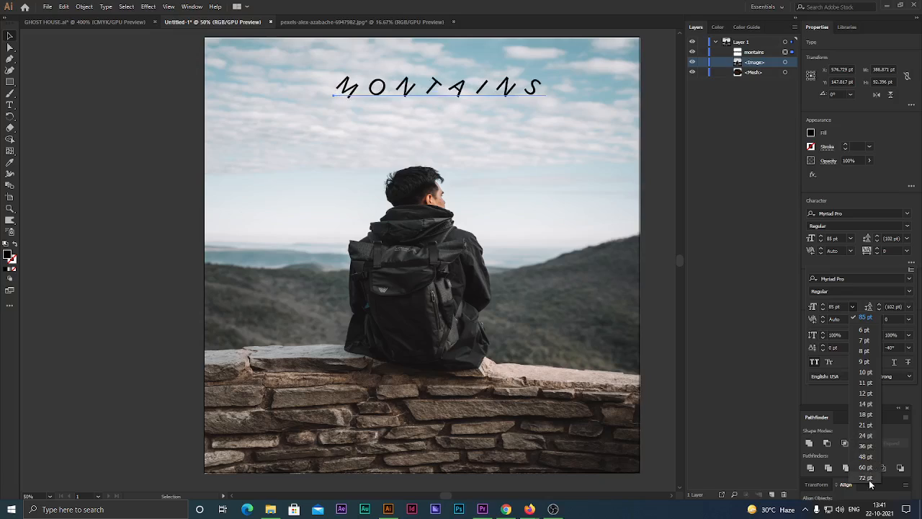
click(872, 318)
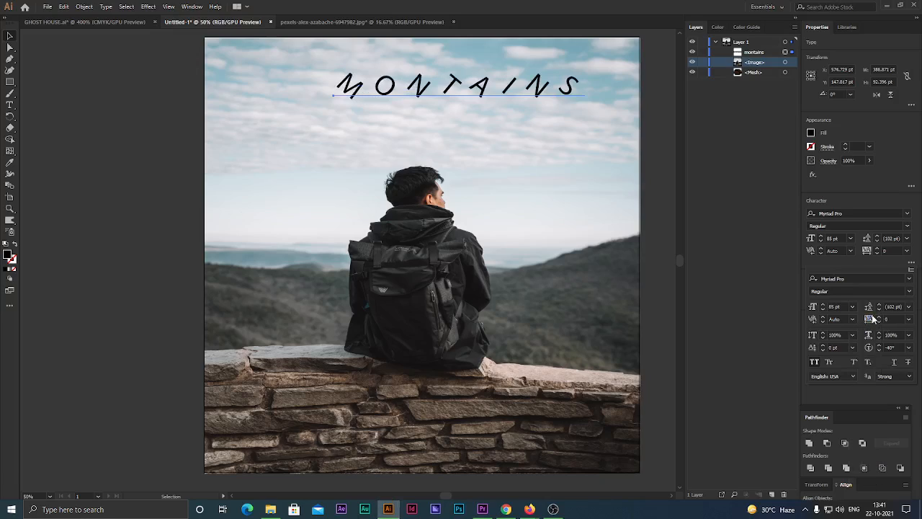
click(909, 308)
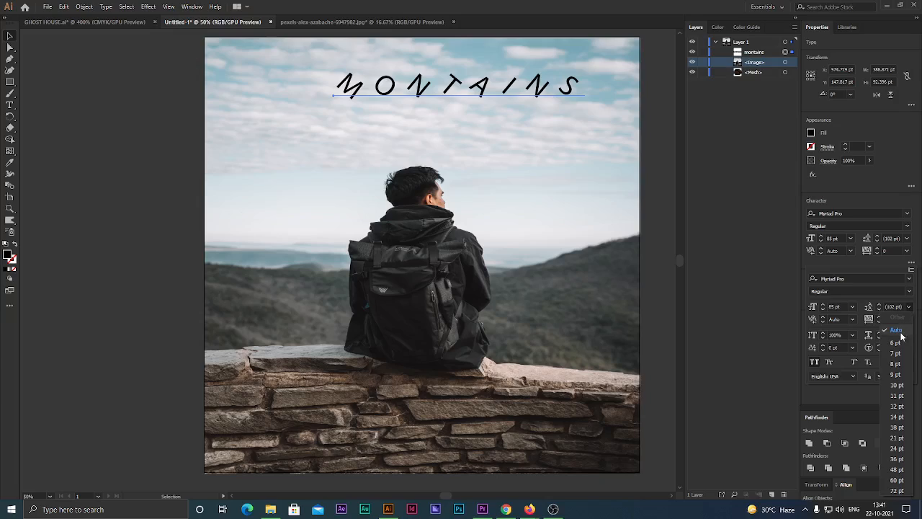
click(907, 490)
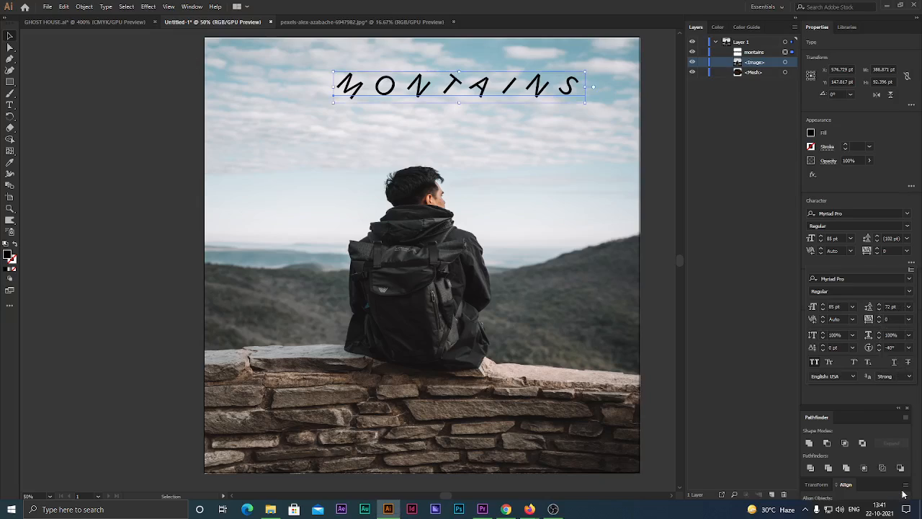
click(908, 307)
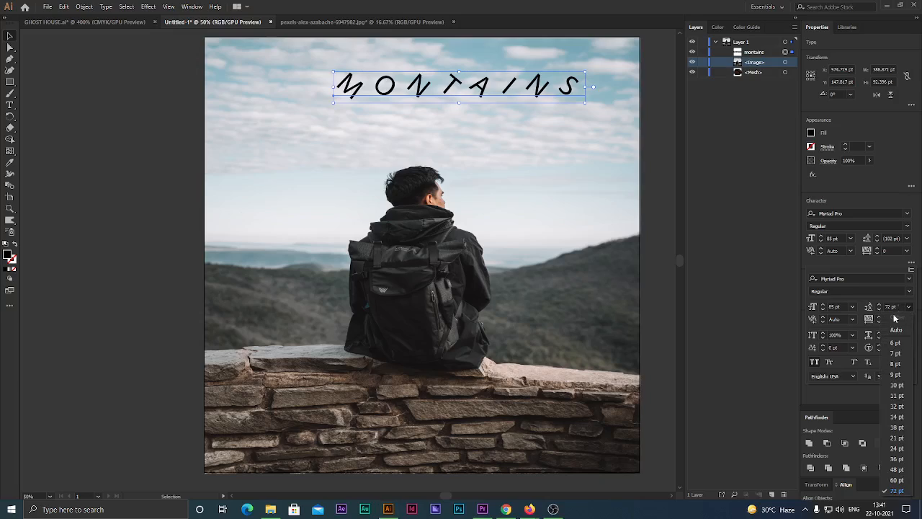
click(895, 331)
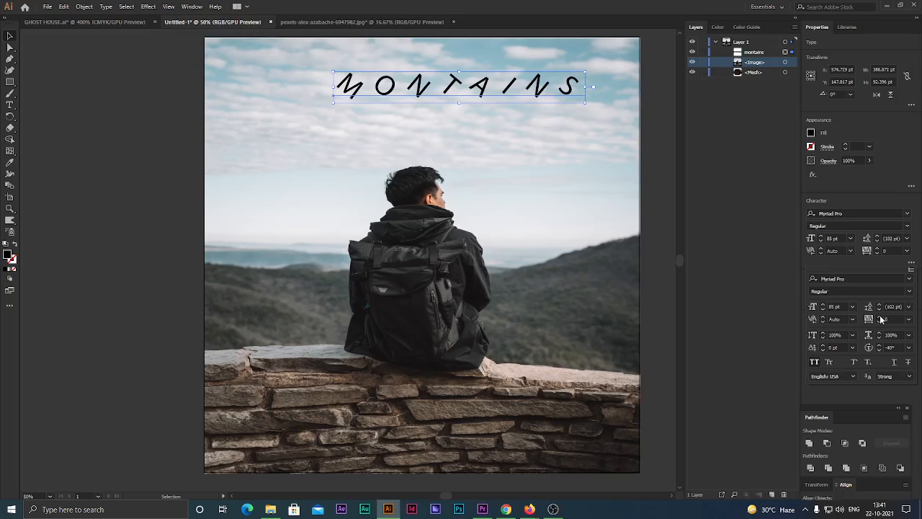
Set the MONTAINS text's tracking to 75 and move the text left in the sky above the man.
click(880, 316)
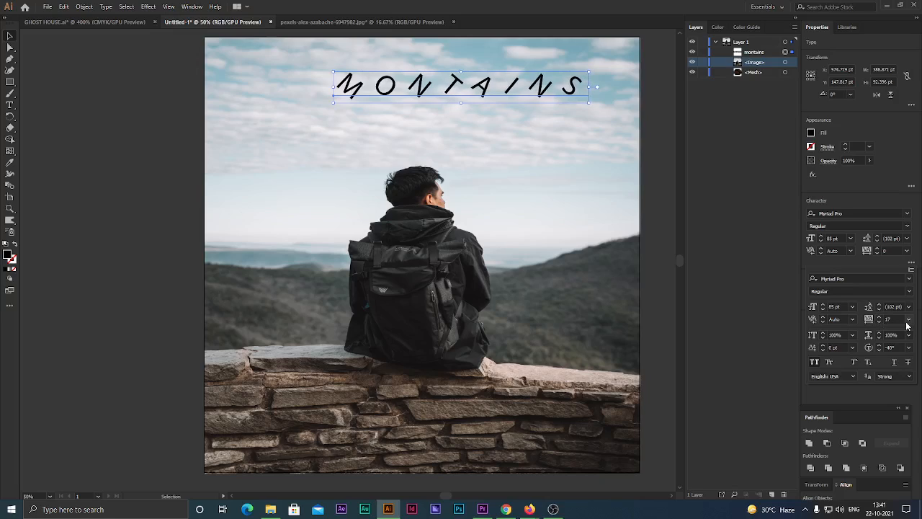
click(908, 319)
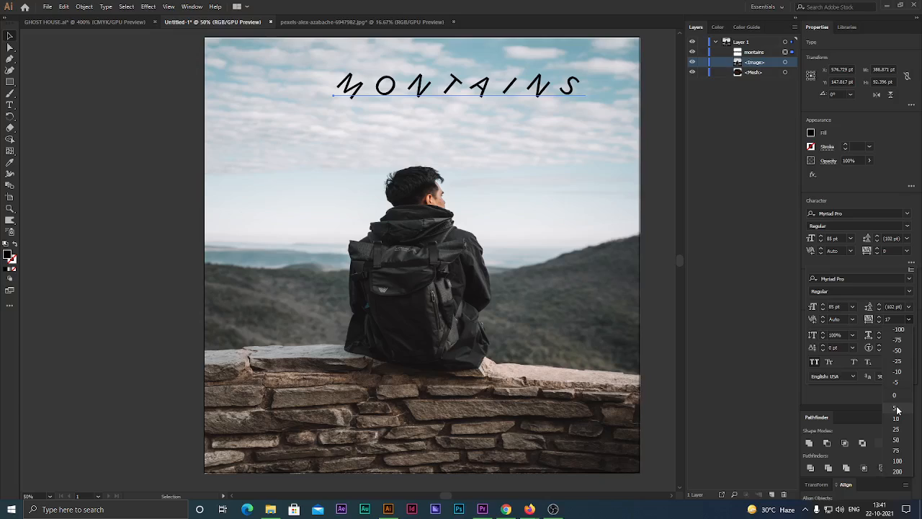
click(899, 452)
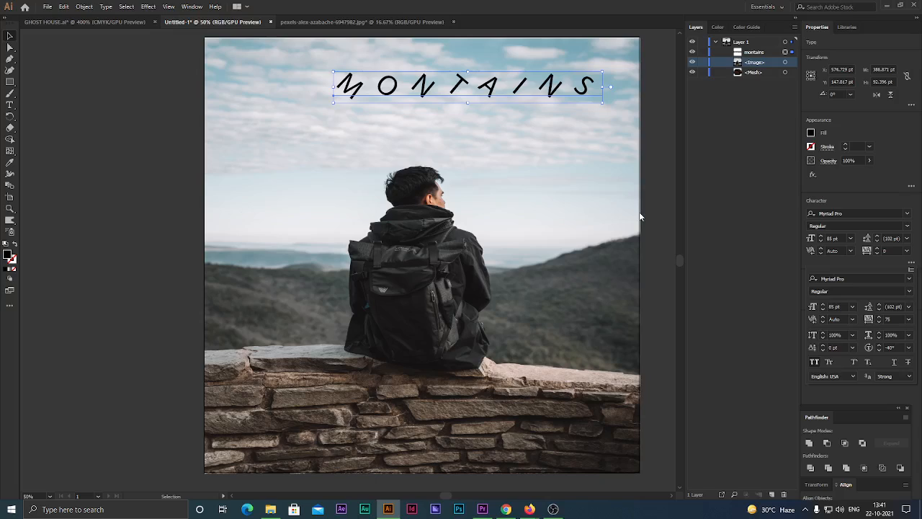
click(552, 92)
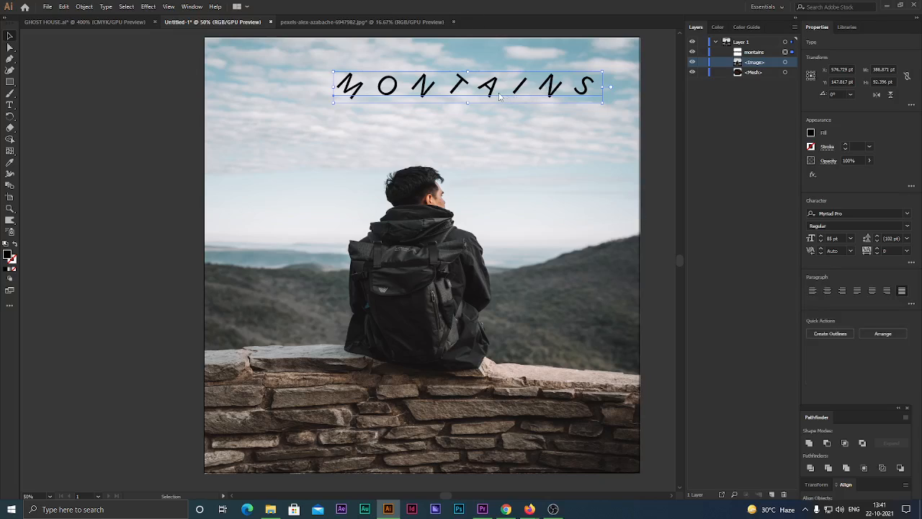
drag(495, 89, 448, 93)
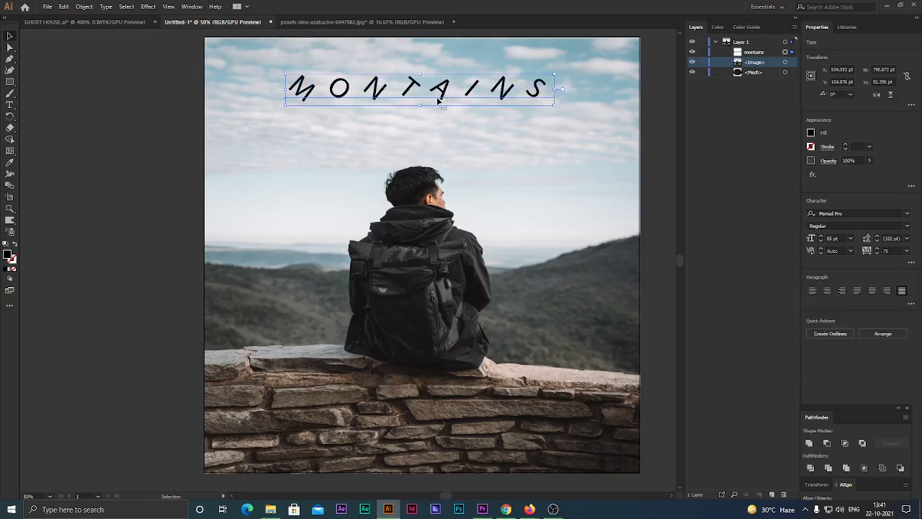
Change the font of the MONTAINS text to Algerian.
click(907, 213)
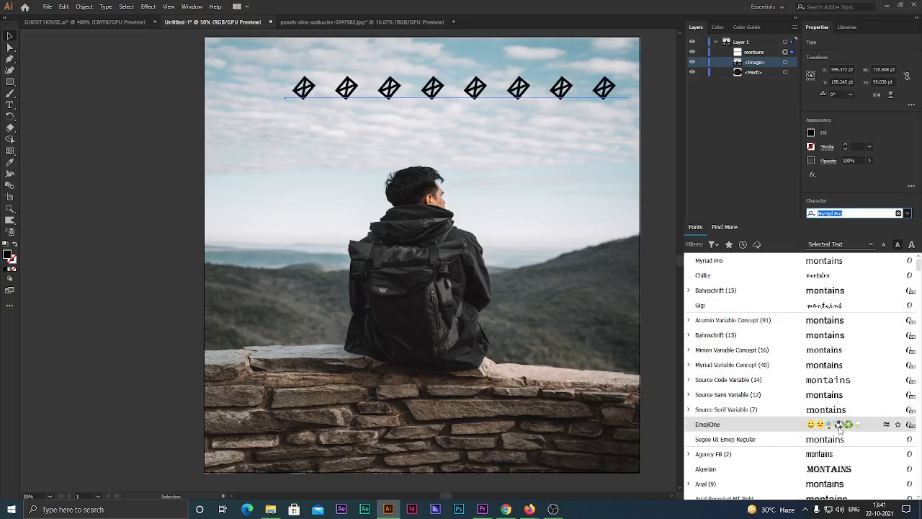
scroll(840, 432, down, 2)
click(839, 379)
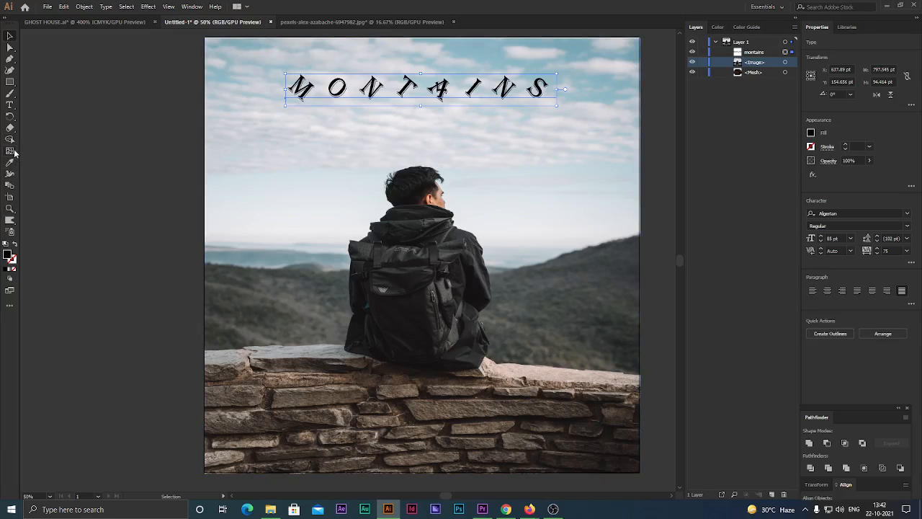
click(85, 6)
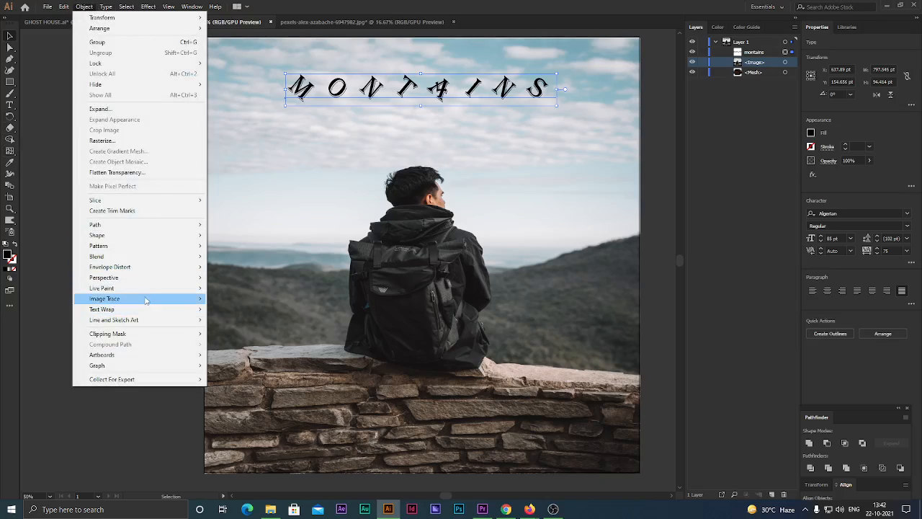
mouse_move(152, 290)
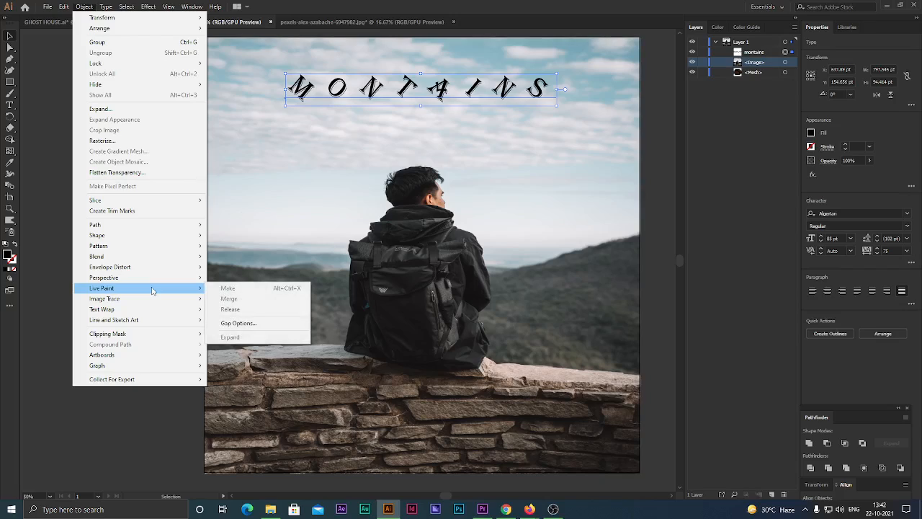
click(13, 40)
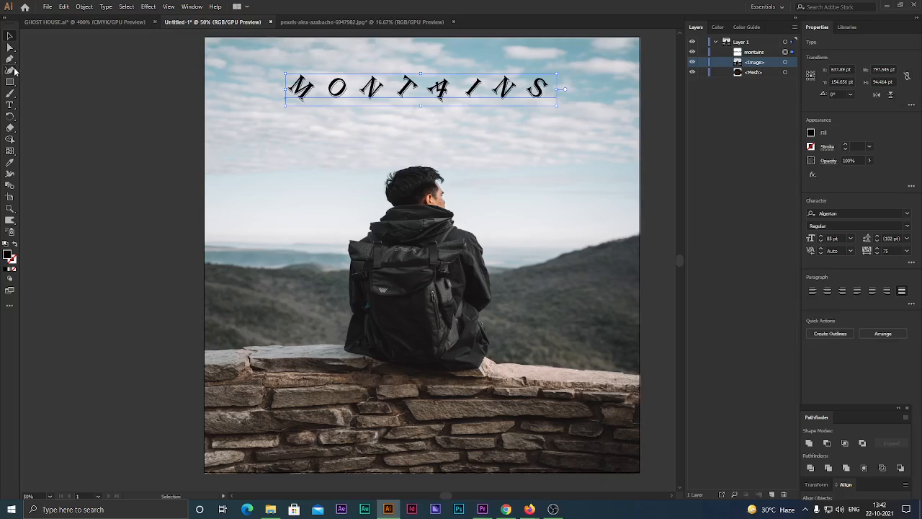
Start a Curvature tool path at the photo's left edge and trace the wall's upper edge to the man.
click(13, 70)
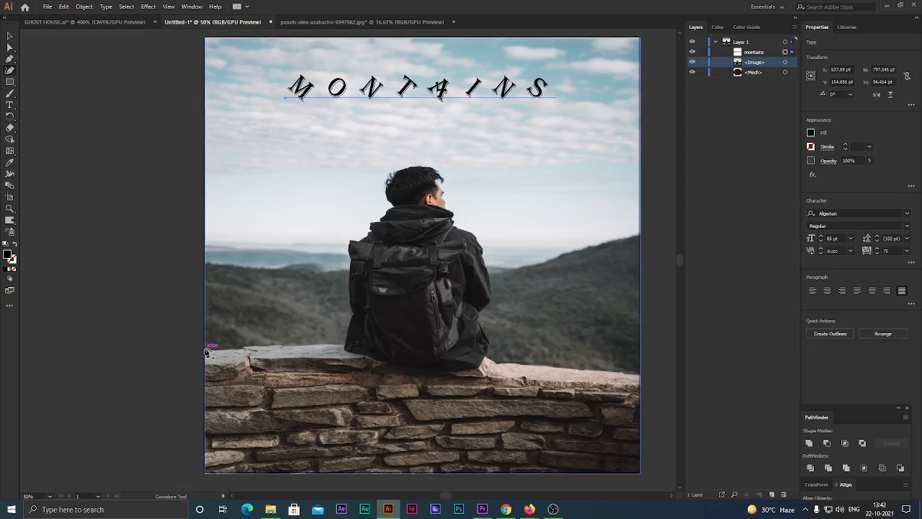
click(206, 349)
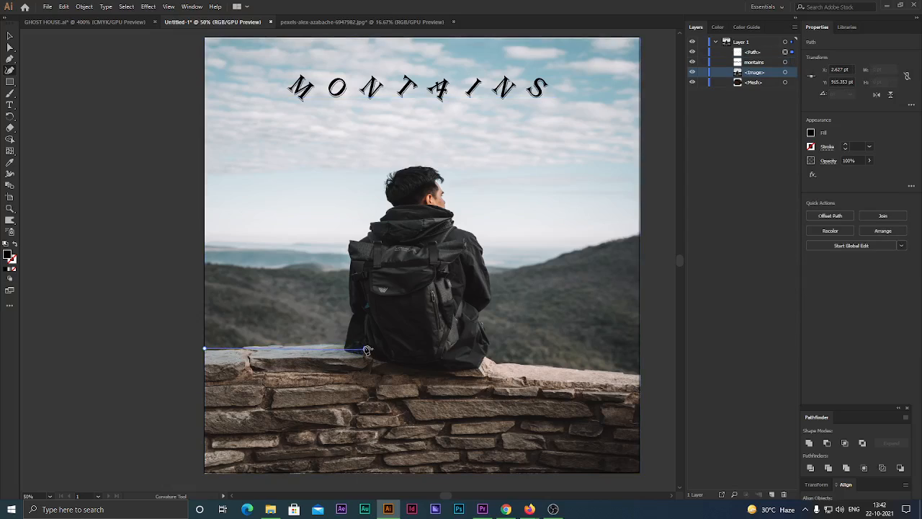
click(241, 349)
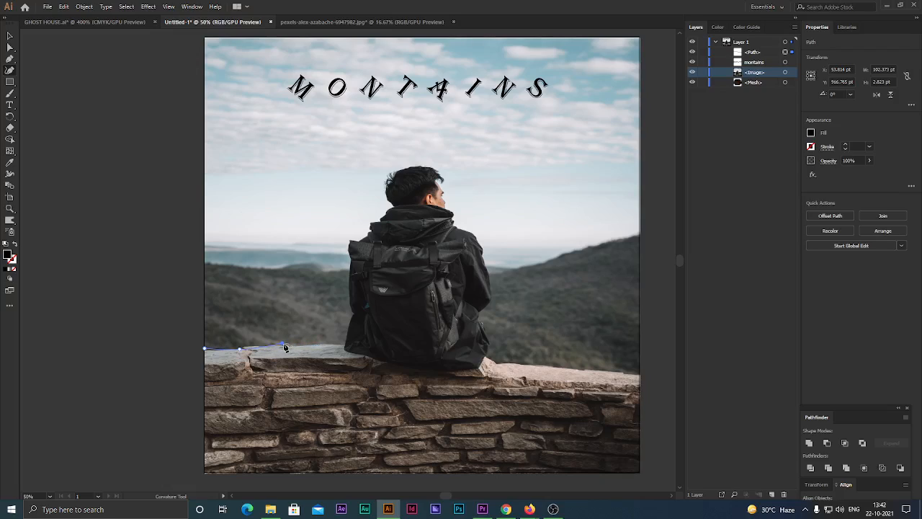
click(284, 345)
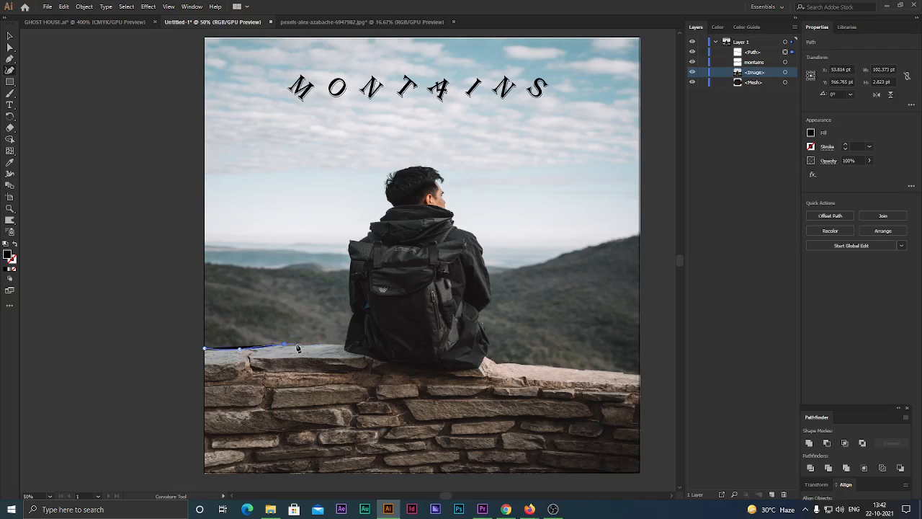
click(345, 345)
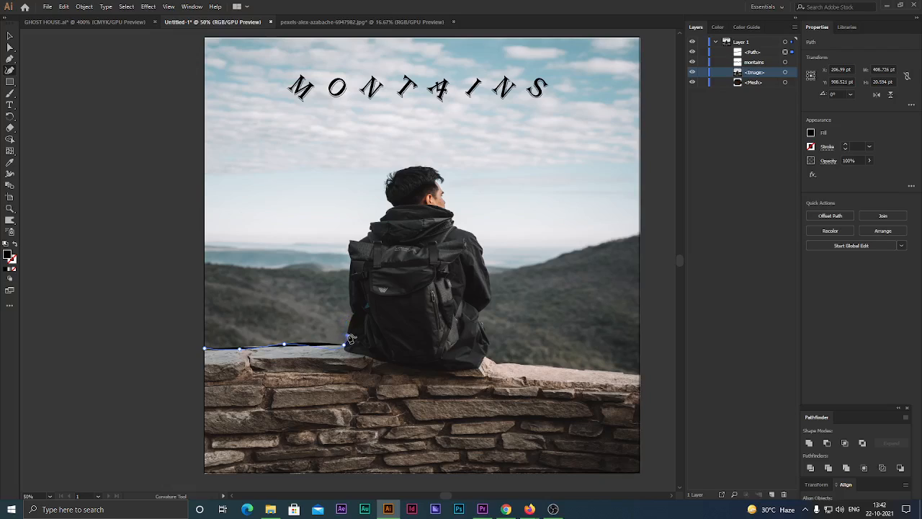
Continue the path upward along the left side of the man's jacket and backpack to the backpack's upper corner.
click(355, 318)
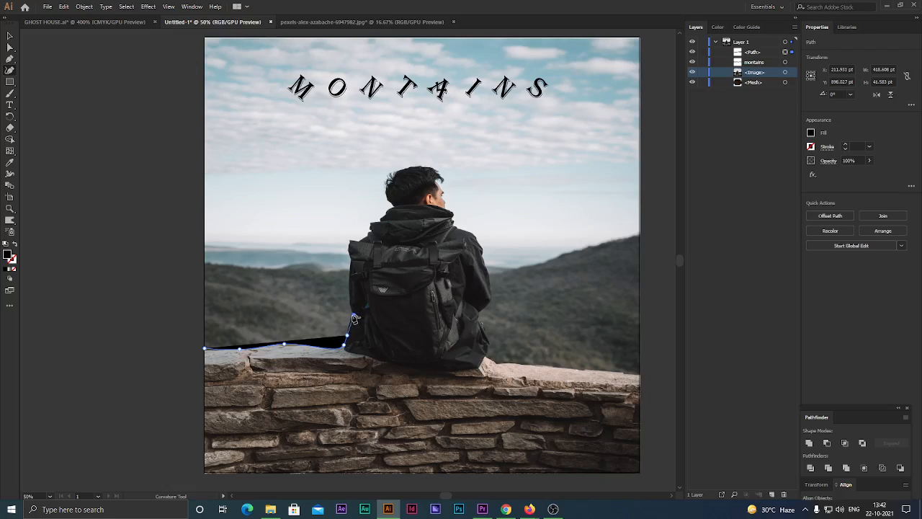
click(355, 316)
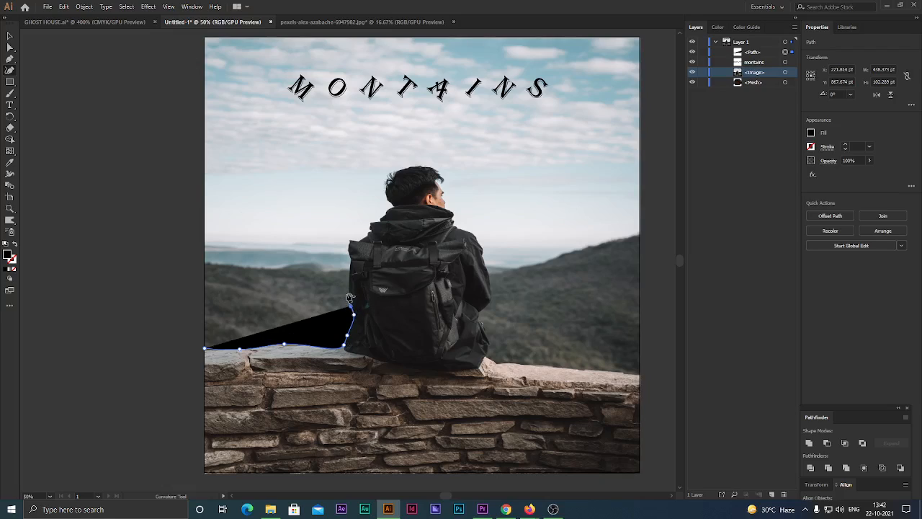
click(351, 305)
click(350, 288)
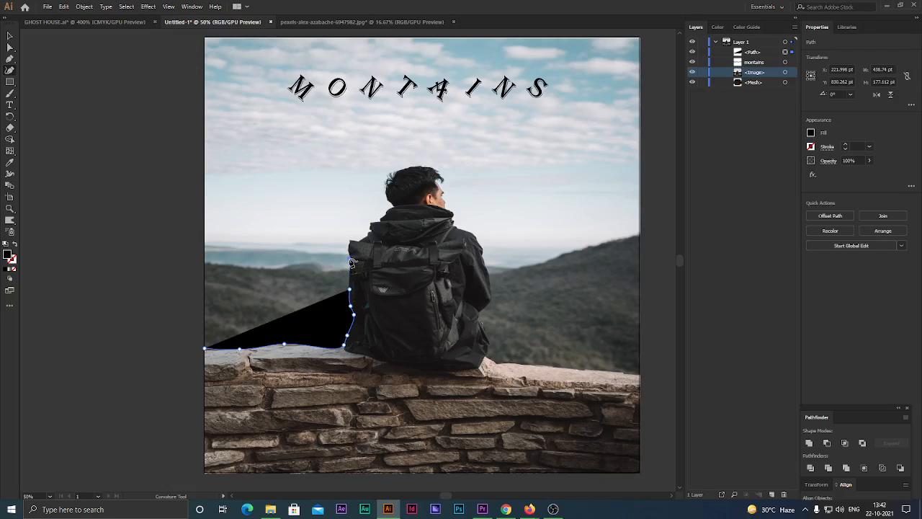
click(350, 261)
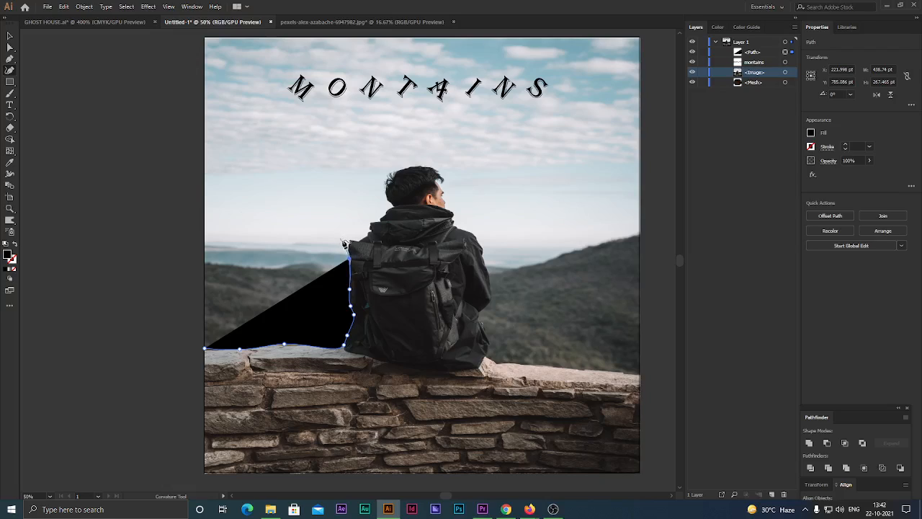
click(350, 249)
click(350, 239)
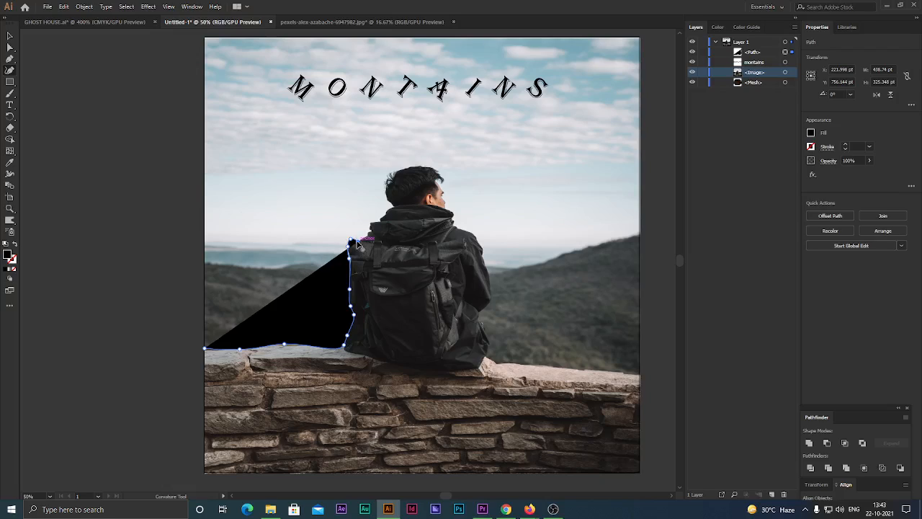
Extend the path from the backpack's upper corner over the shoulder and hood to the back of the neck.
click(360, 241)
click(373, 226)
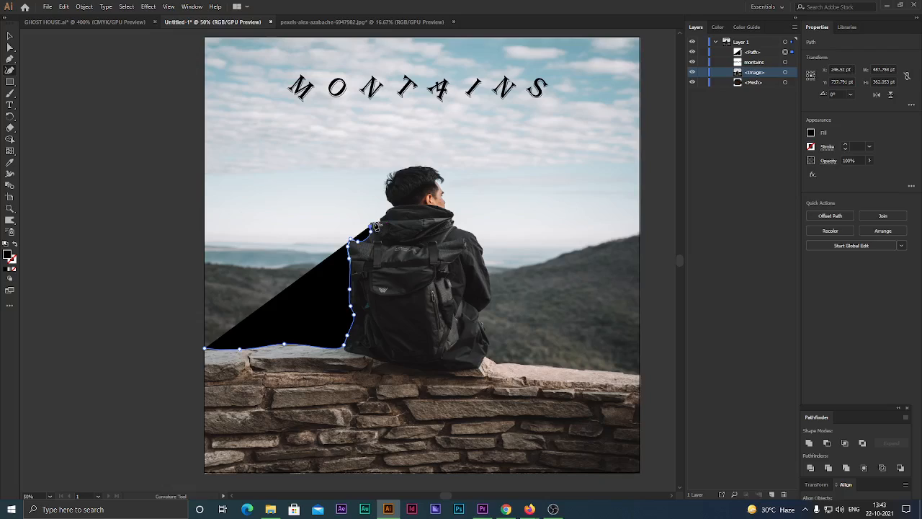
click(375, 222)
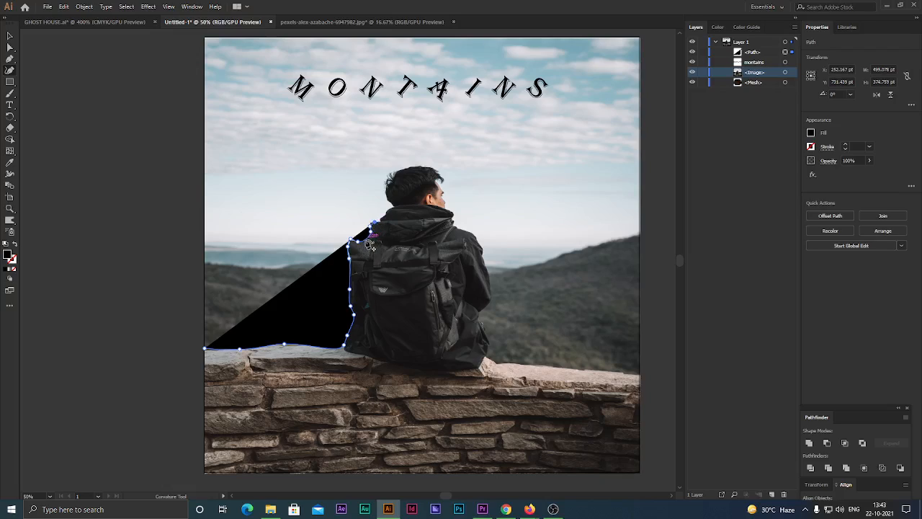
click(387, 208)
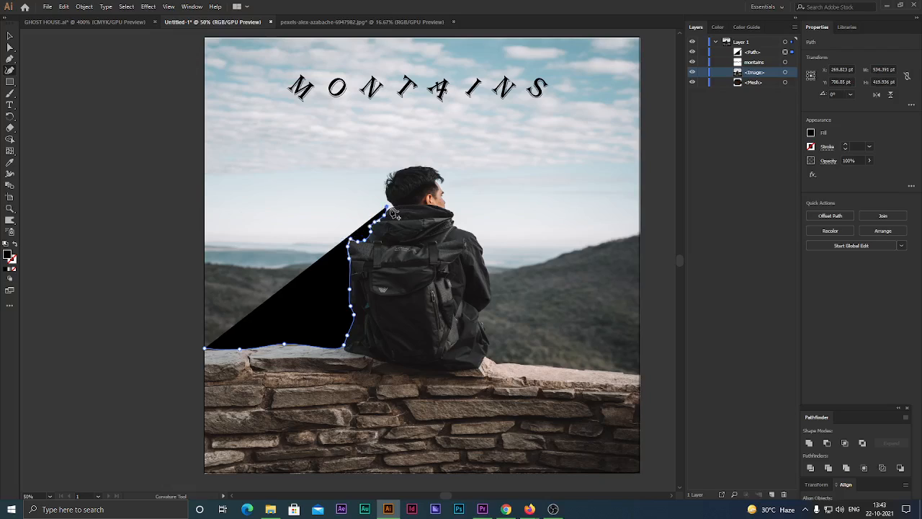
Try replacing the outline's end point at the neck, and undo the stray second path started at the collar.
key(ctrl+z)
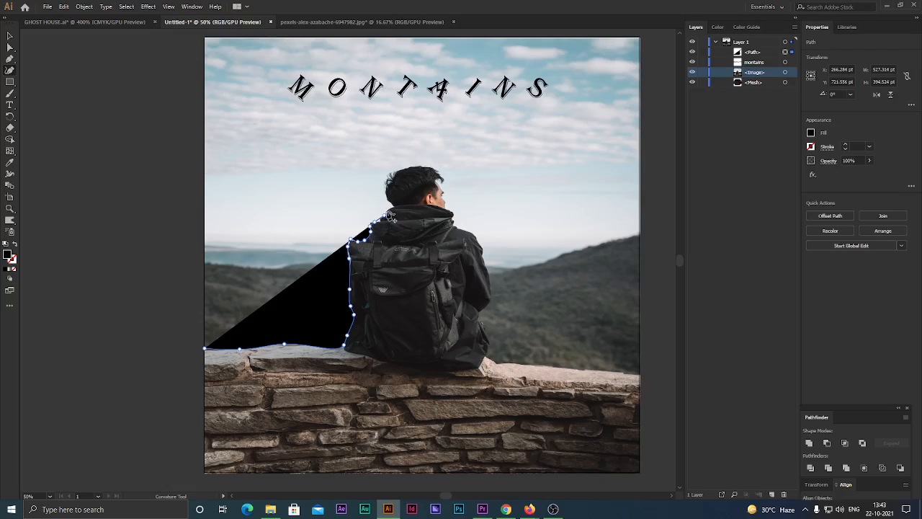
click(387, 209)
click(395, 213)
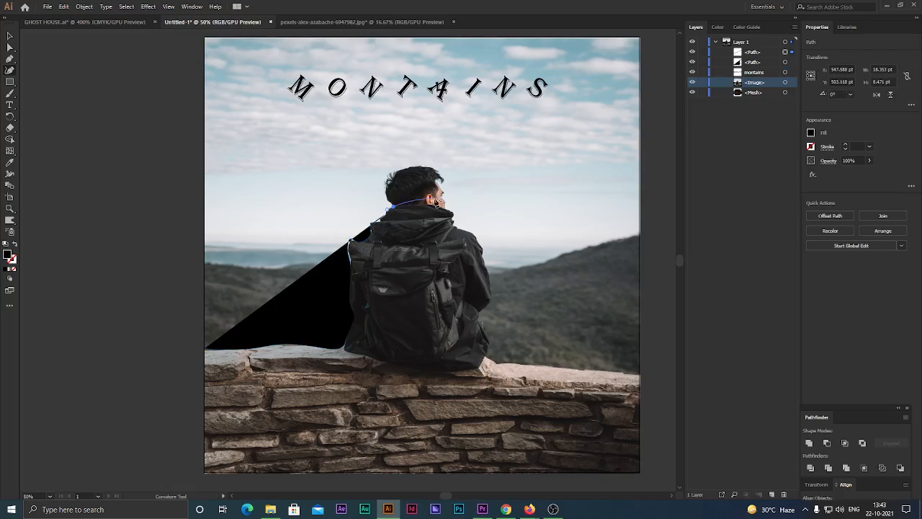
key(ctrl+z)
key(ctrl+z)
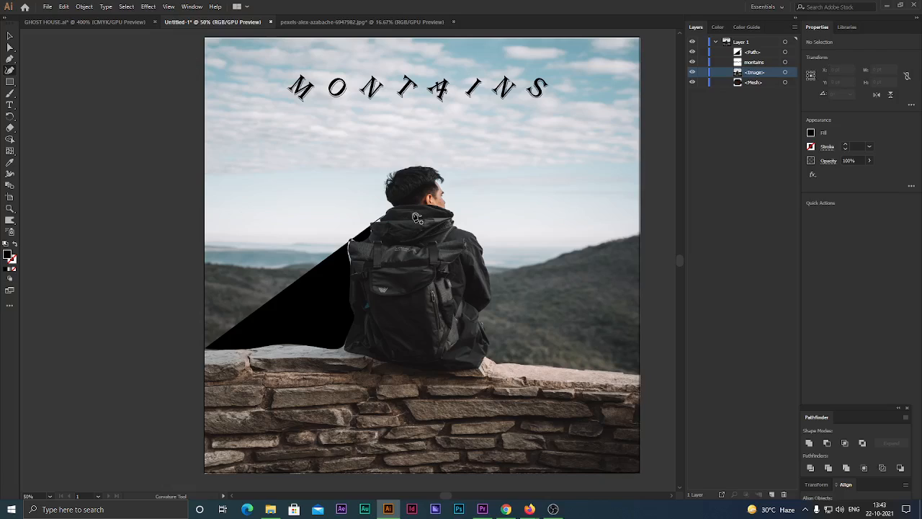
key(ctrl+shift+z)
key(ctrl+z)
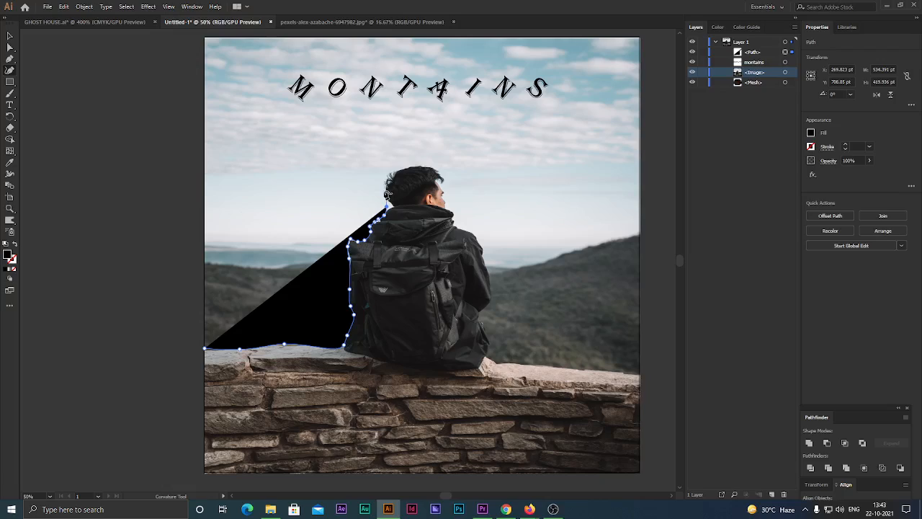
Extend the outline from the back of the neck over the man's head and down his face to the collar.
drag(394, 208, 398, 173)
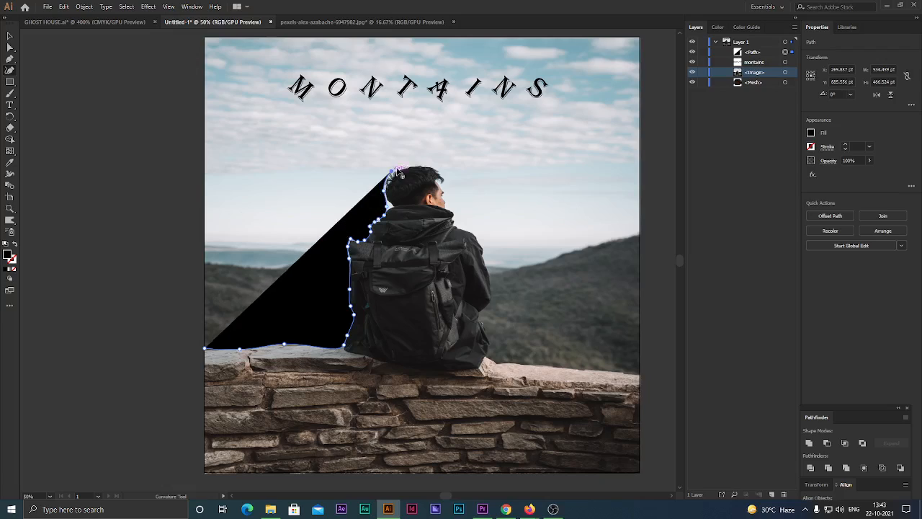
click(438, 175)
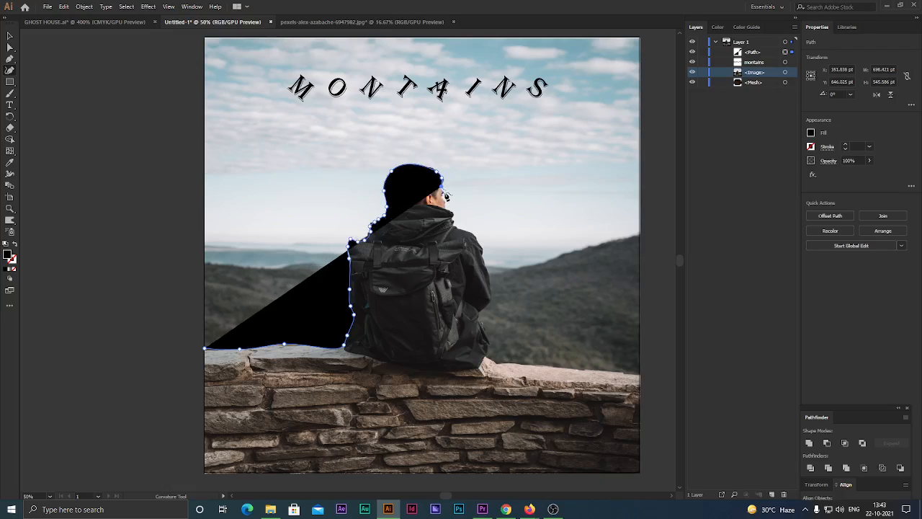
click(445, 193)
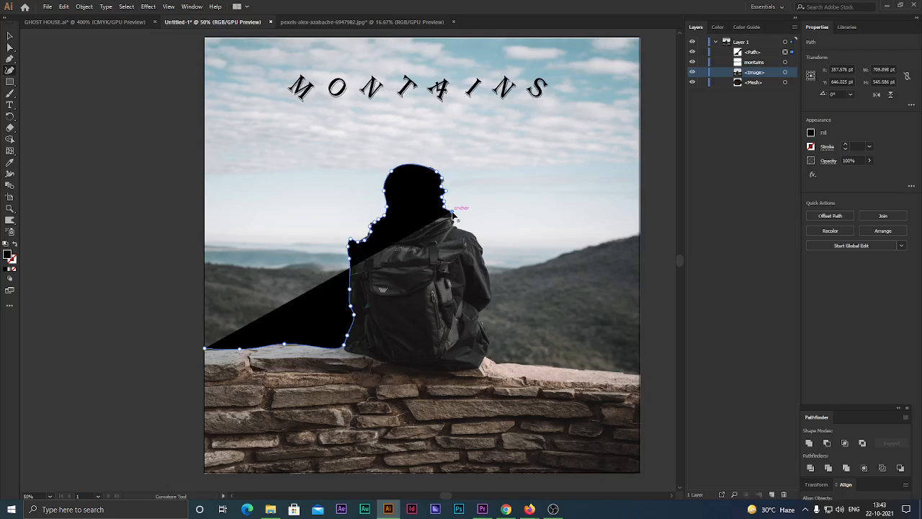
click(453, 218)
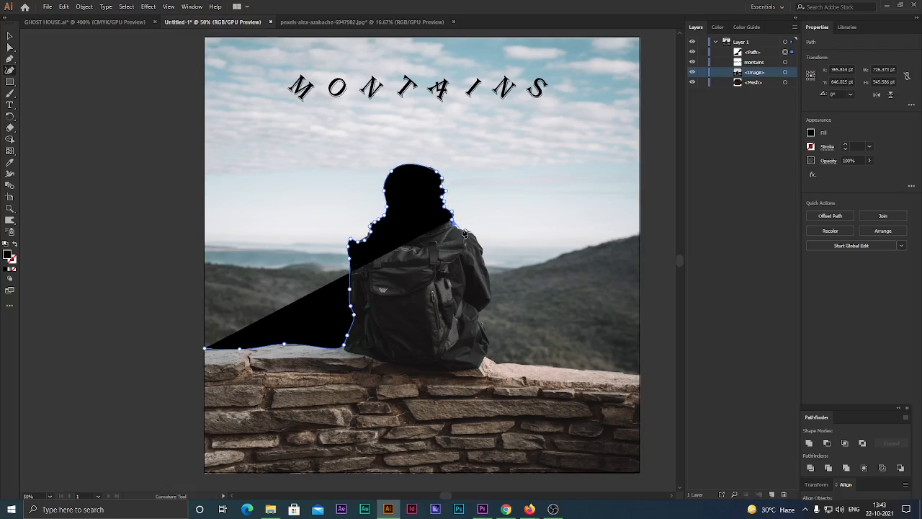
Continue the outline along the man's right shoulder, around his arm and down his lower back to the top of the wall.
click(455, 228)
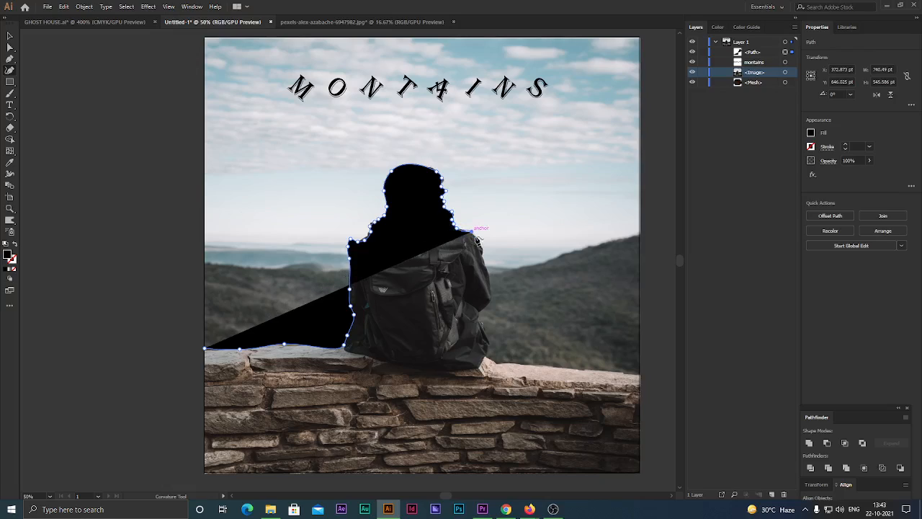
click(471, 232)
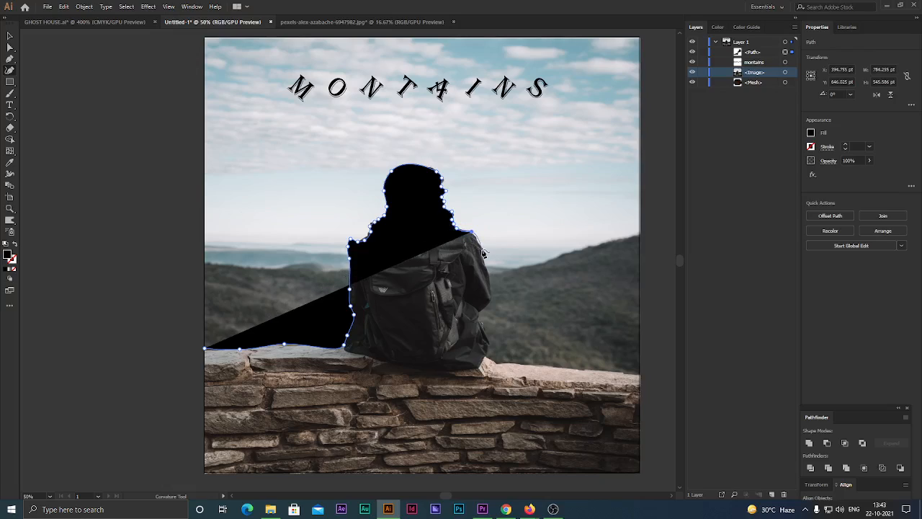
click(491, 301)
click(479, 313)
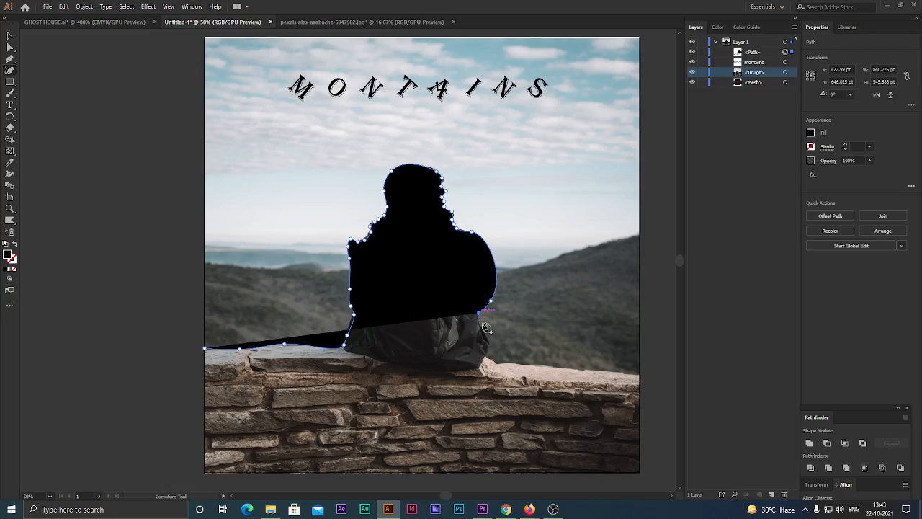
click(486, 341)
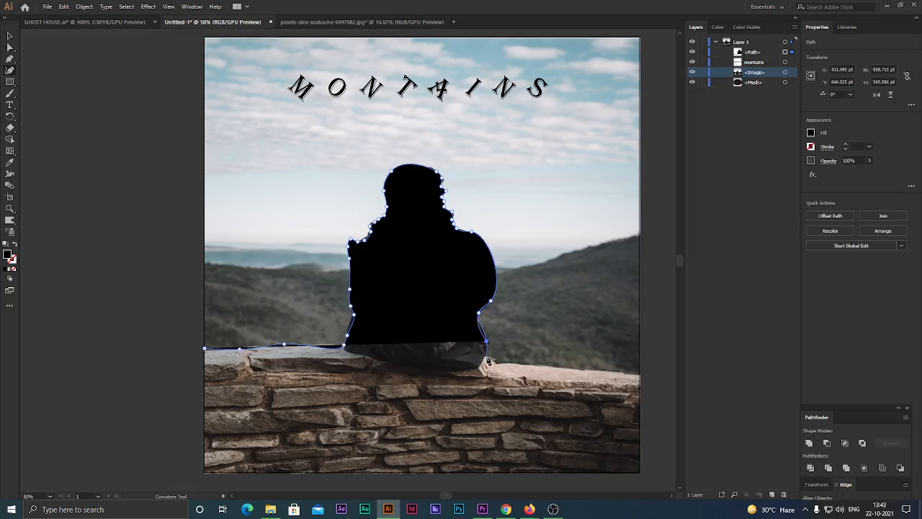
click(497, 363)
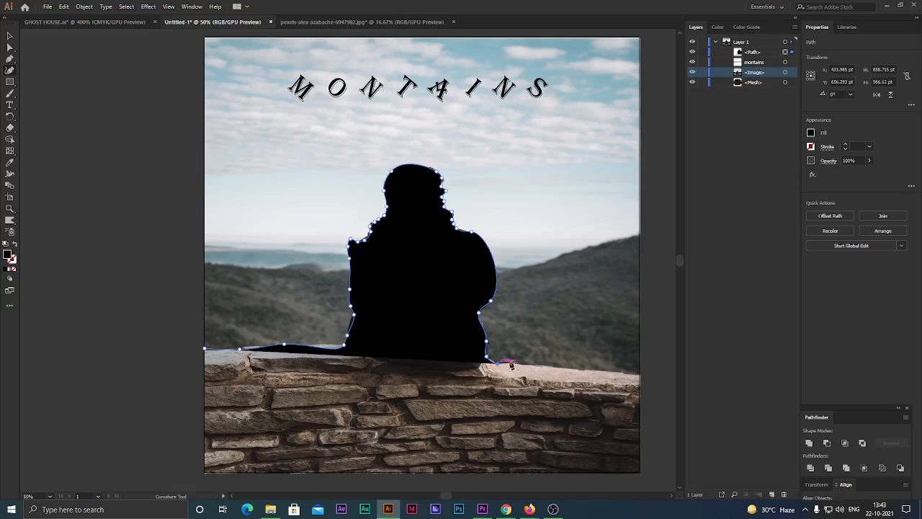
Carry the outline along the wall to the photo's right edge, around both bottom corners, and close it at its starting point.
click(640, 376)
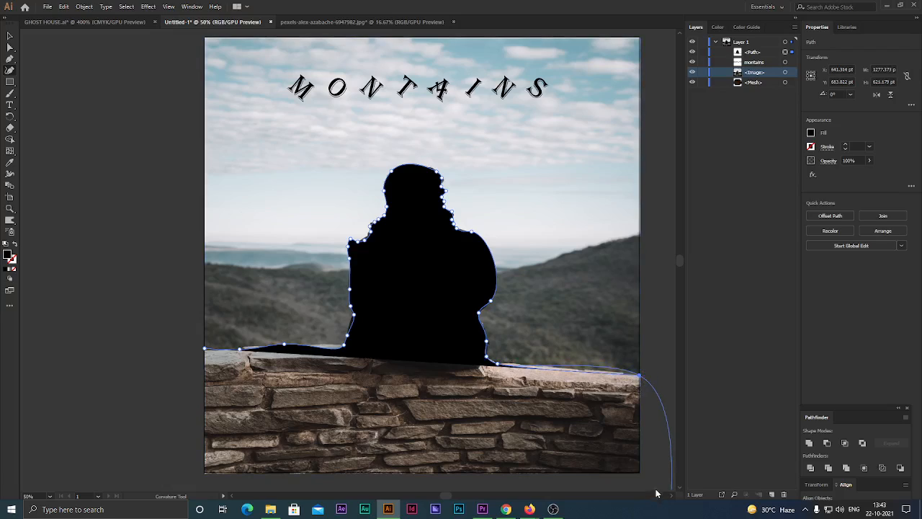
click(639, 473)
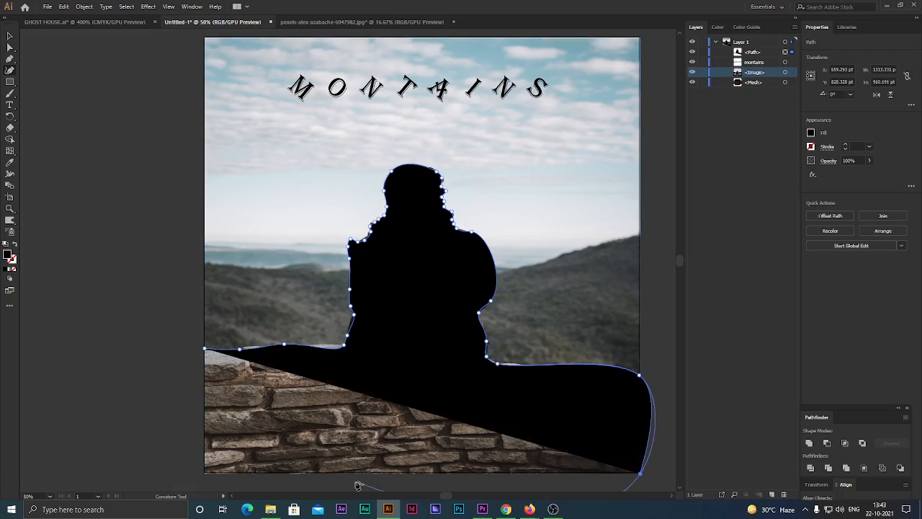
click(204, 473)
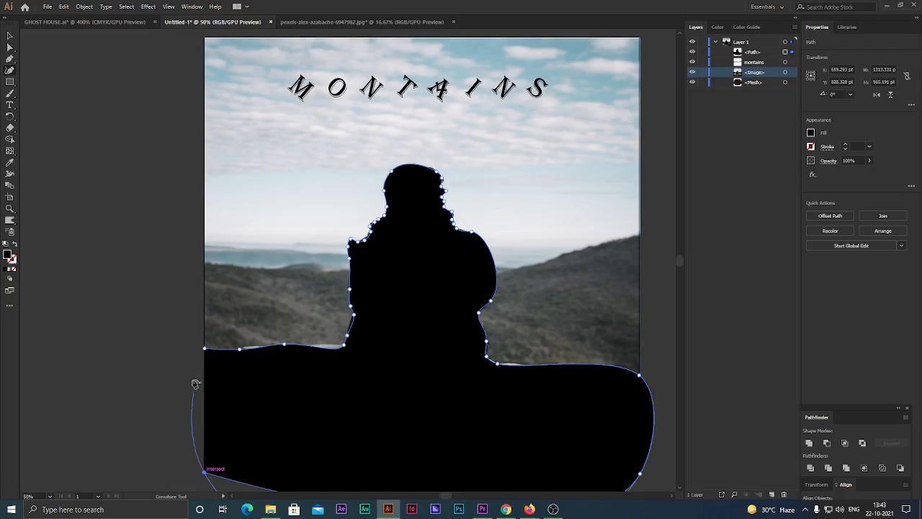
click(207, 350)
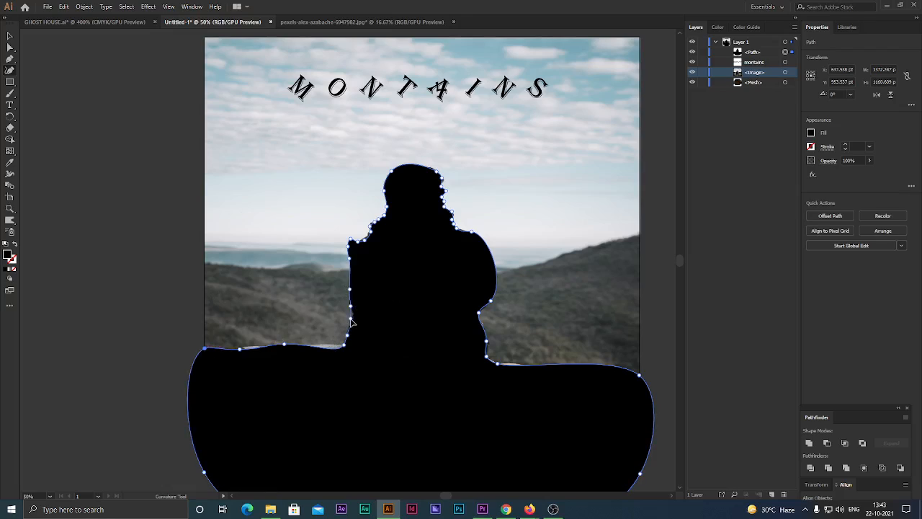
drag(353, 315, 351, 319)
Fill the closed silhouette with the orange-to-yellow gradient swatch, make the gradient radial, and start editing it on the shape.
click(811, 132)
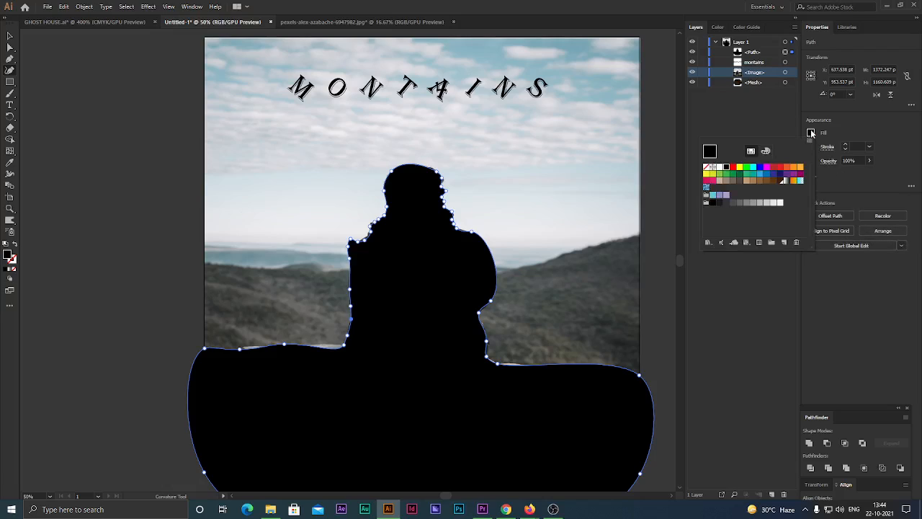
click(786, 180)
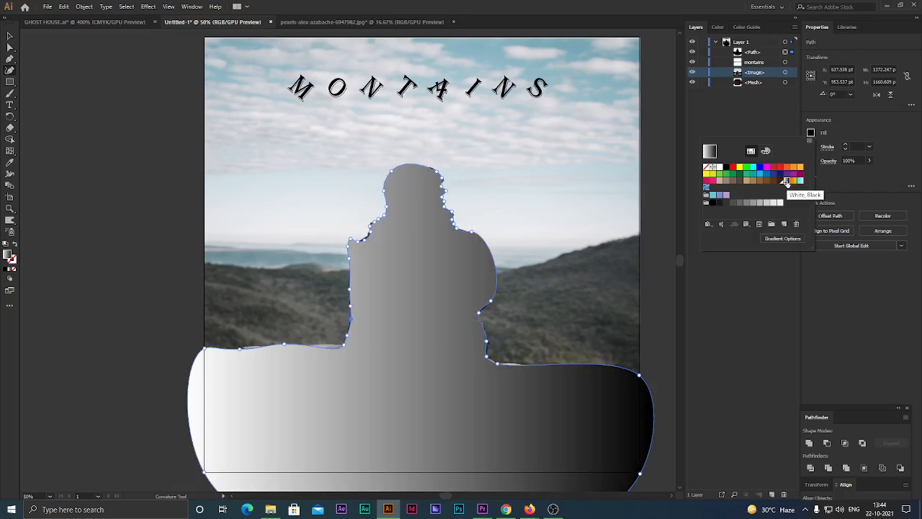
click(781, 181)
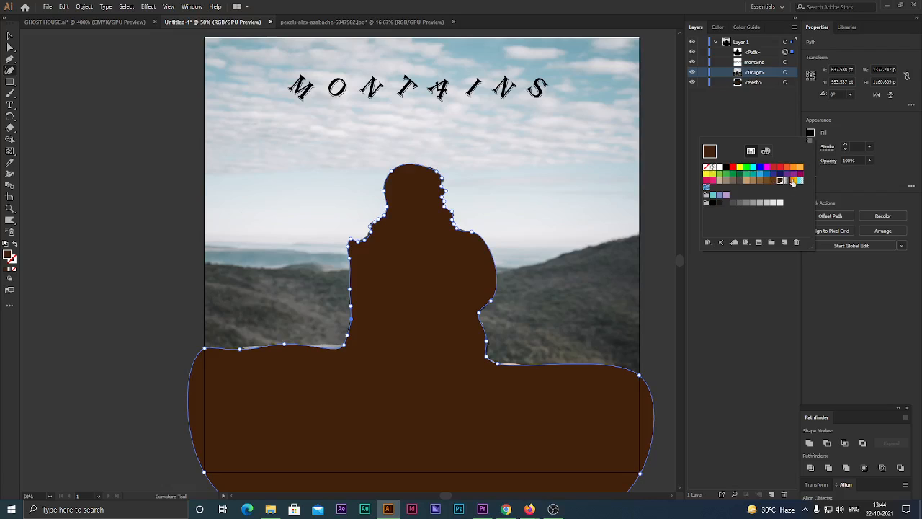
click(793, 180)
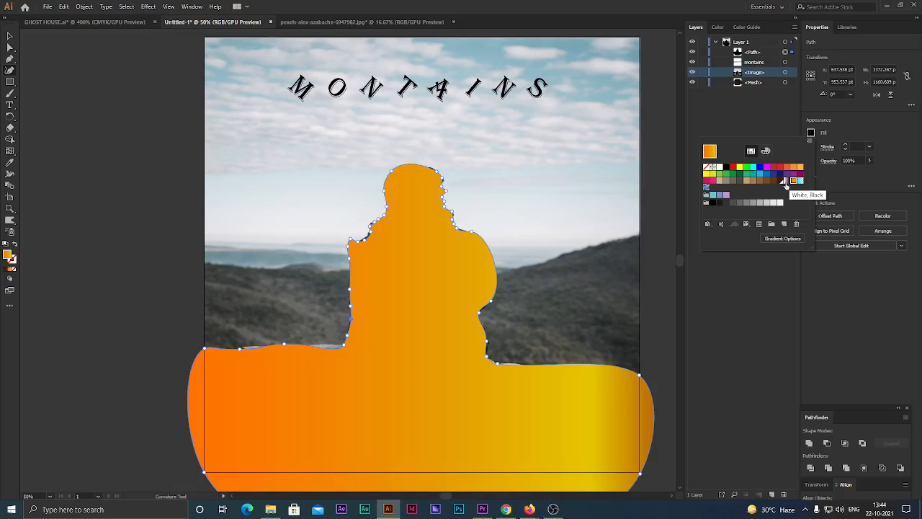
click(864, 122)
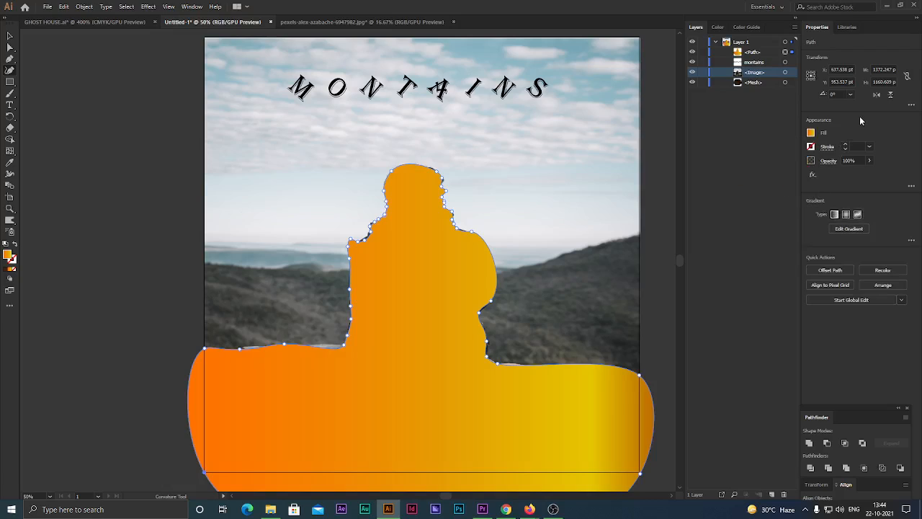
click(785, 53)
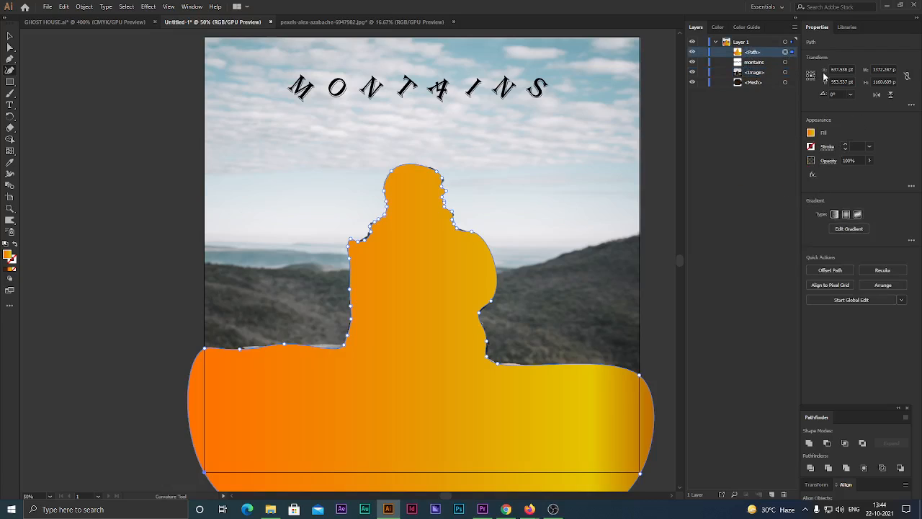
click(847, 214)
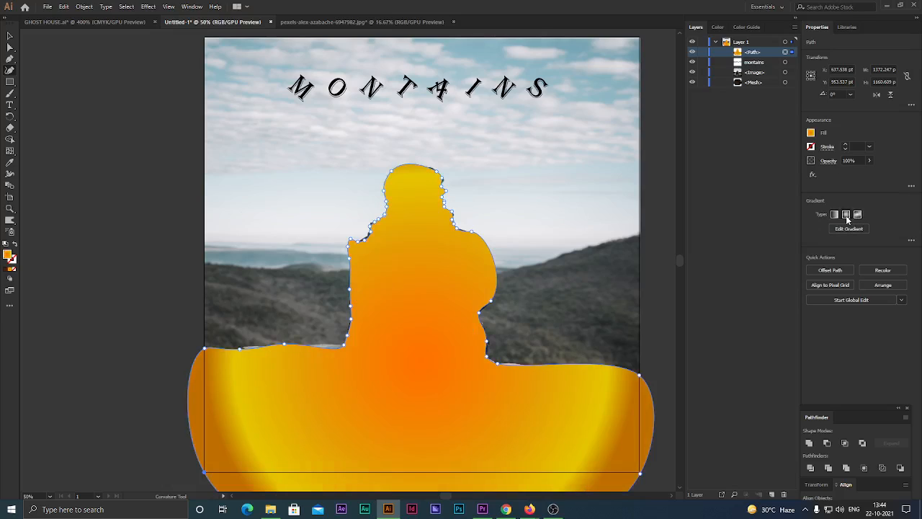
click(848, 226)
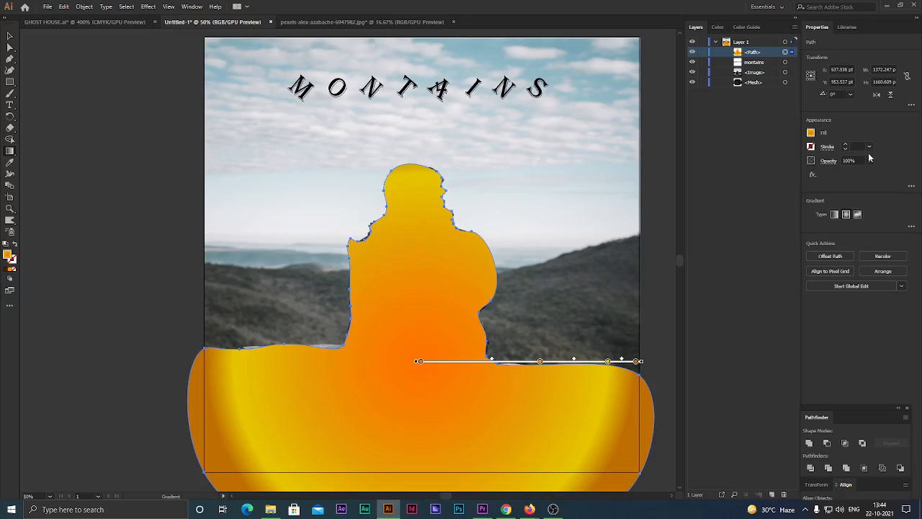
click(911, 185)
scroll(421, 216, down, 1)
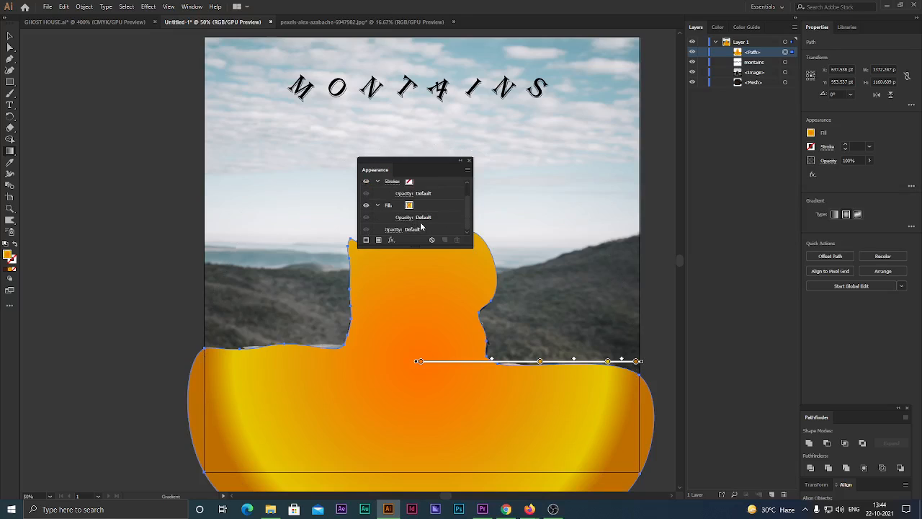
scroll(422, 227, up, 1)
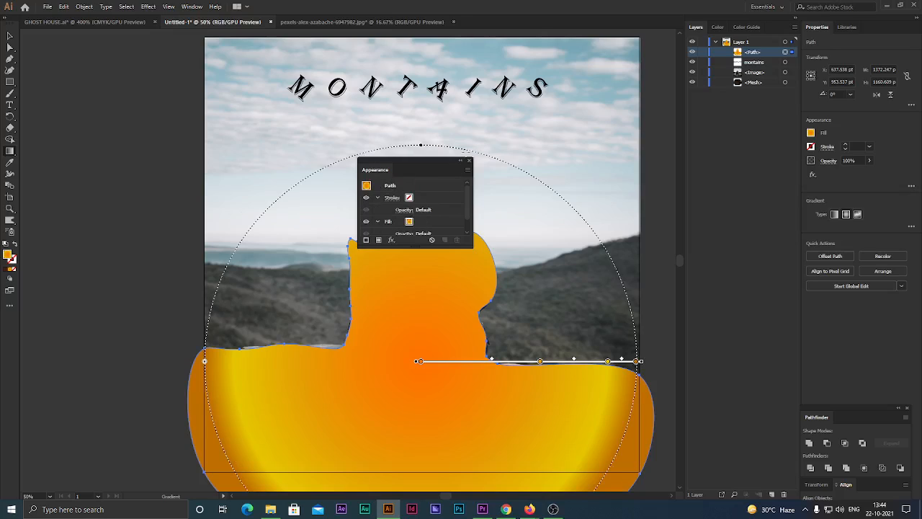
click(470, 161)
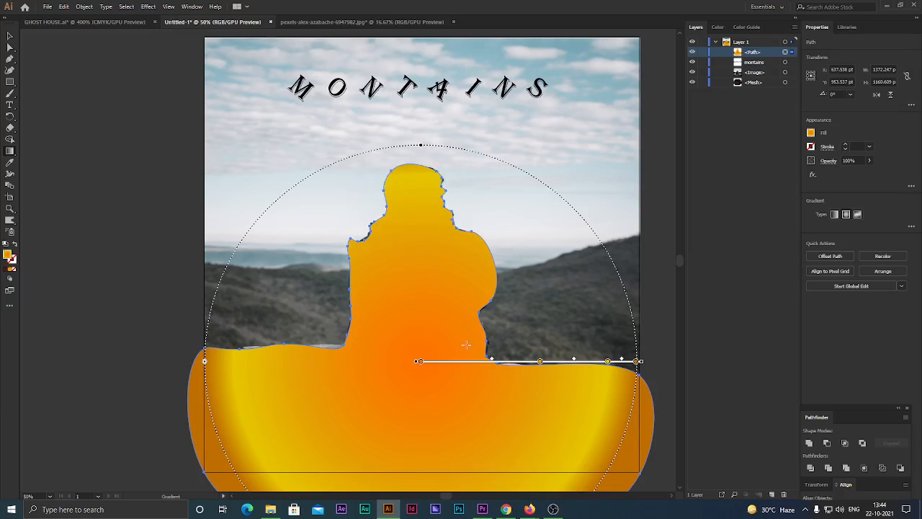
Move the orange center stop of the radial gradient outward, adjust the middle stops slightly, and turn the gradient line upright toward the head.
drag(421, 365, 472, 372)
mouse_move(538, 372)
mouse_down()
mouse_move(580, 372)
mouse_move(531, 372)
mouse_up()
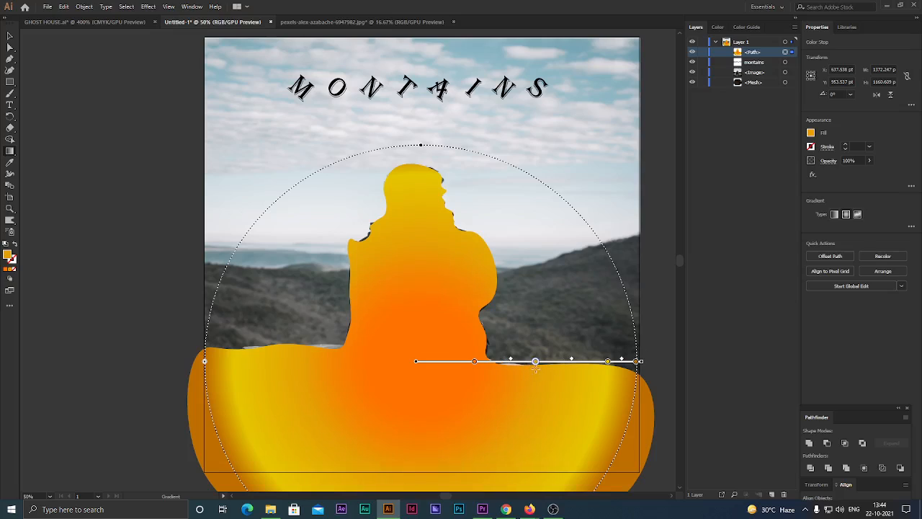
click(607, 362)
mouse_move(607, 361)
mouse_down()
mouse_move(631, 361)
mouse_move(583, 362)
mouse_move(611, 374)
mouse_up()
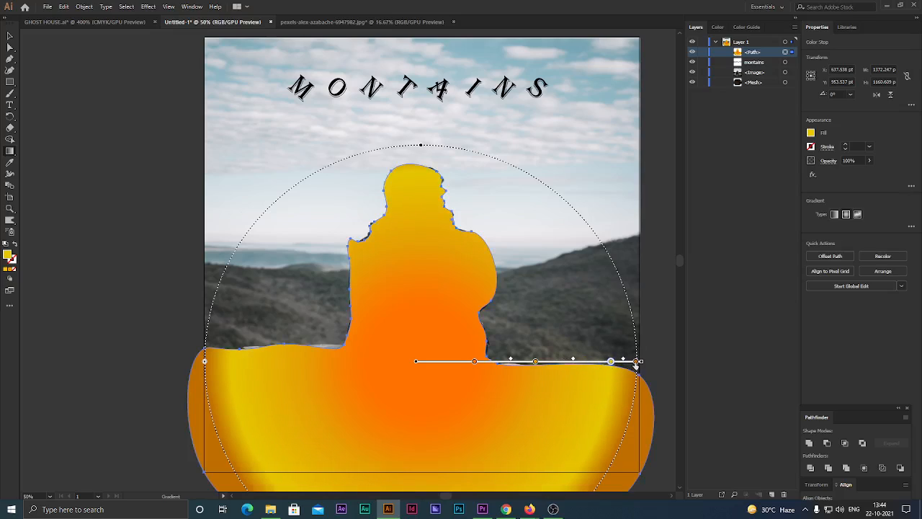
click(638, 369)
mouse_move(416, 362)
mouse_down()
mouse_move(369, 360)
mouse_move(420, 369)
mouse_move(420, 358)
mouse_up()
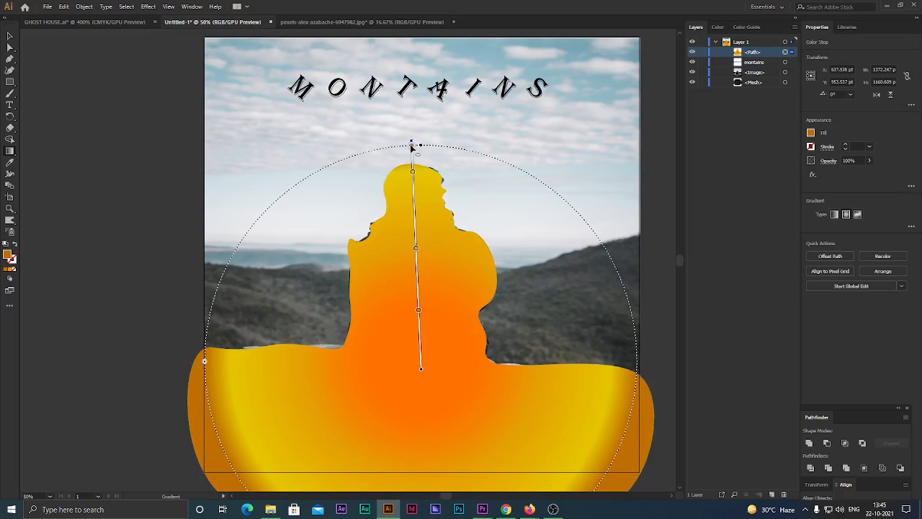
drag(412, 146, 412, 144)
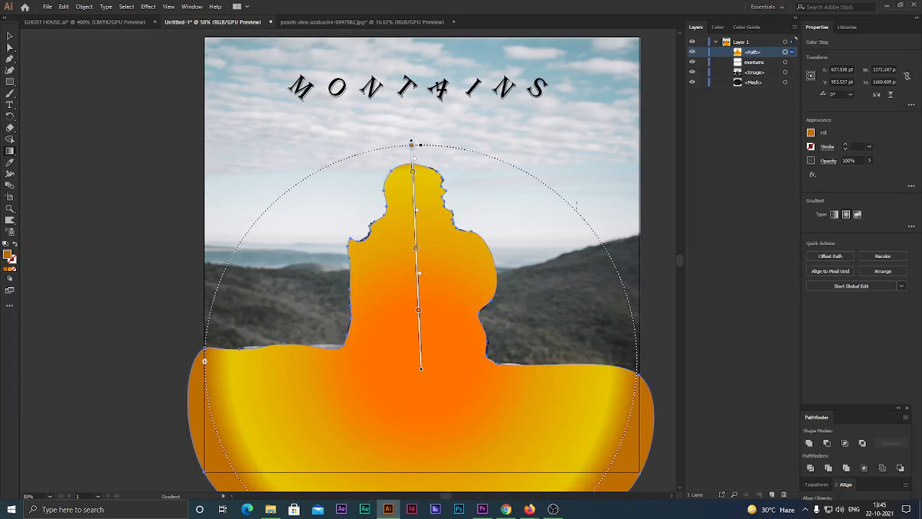
click(847, 147)
Use the Blend tool to blend the gradient silhouette with the MONTAINS title, and expand the blend's contents in the layer list.
click(8, 187)
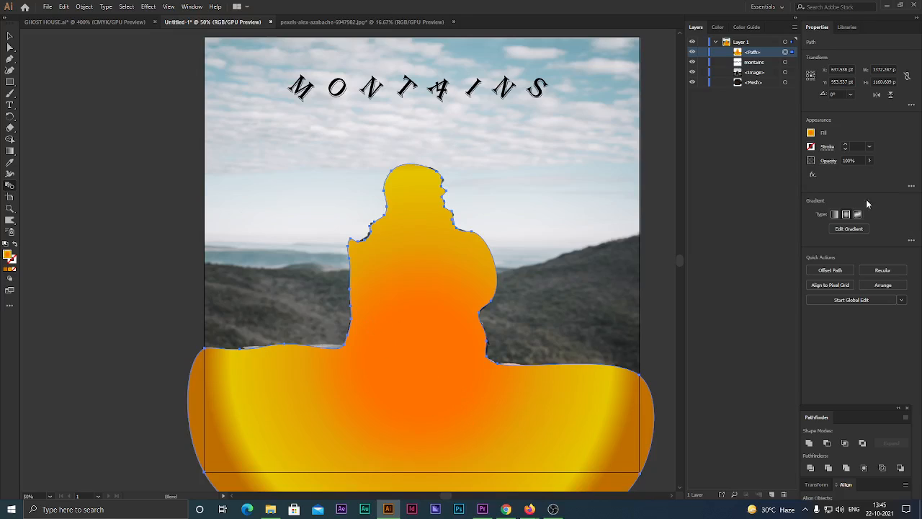
click(792, 53)
right_click(412, 237)
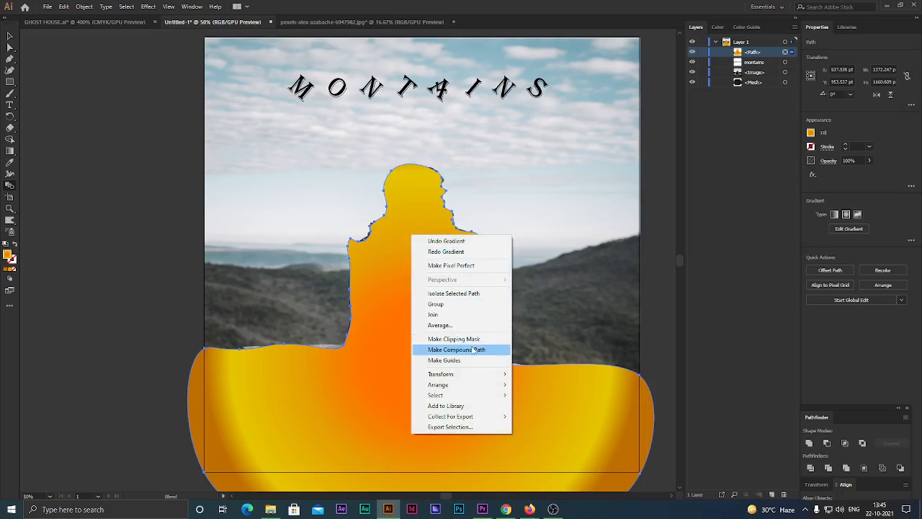
click(398, 367)
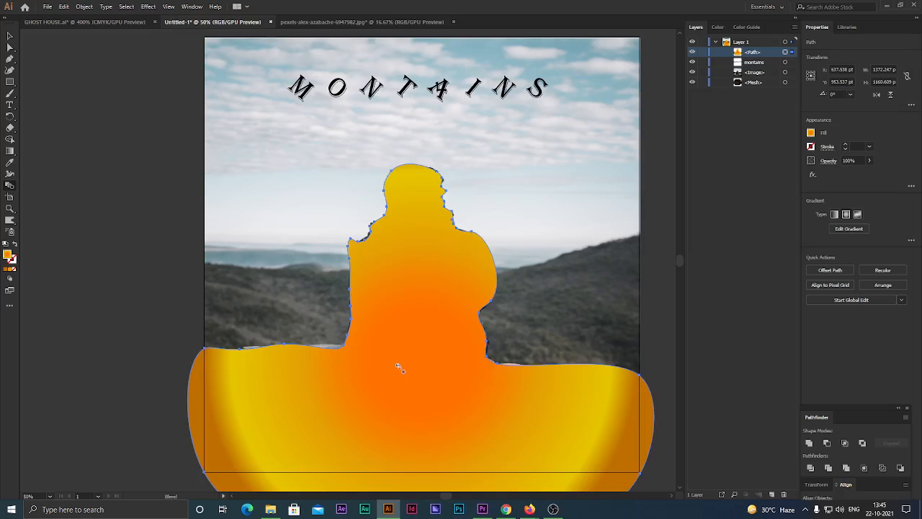
right_click(414, 346)
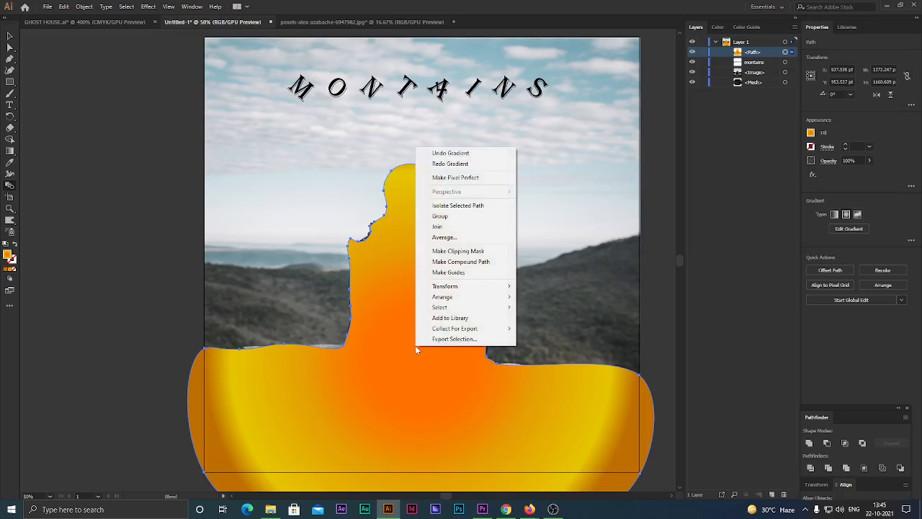
click(394, 299)
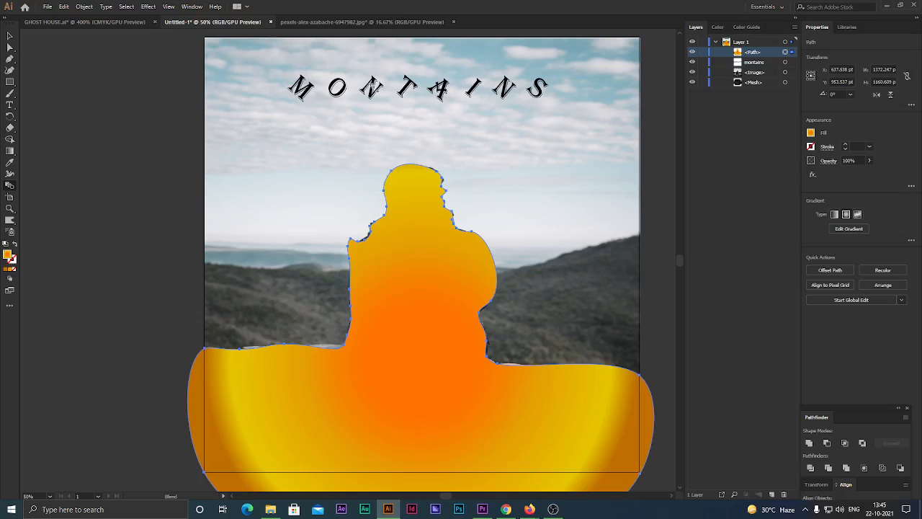
click(372, 87)
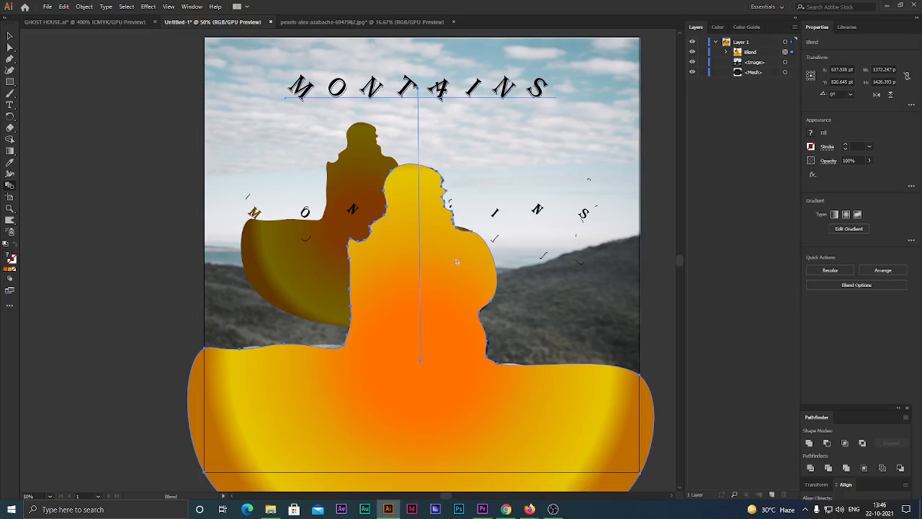
click(726, 52)
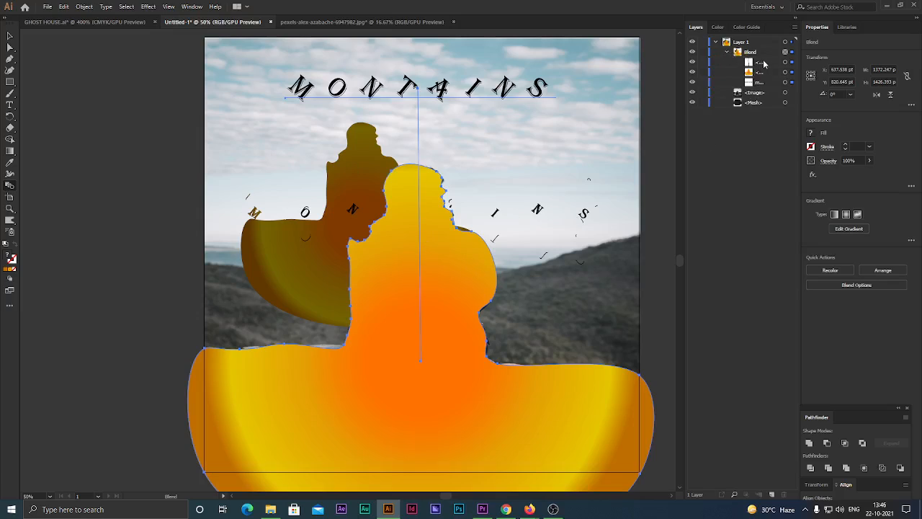
Toggle the visibility of the blend's three components one by one to check what each contributes, and collapse the blend.
click(758, 63)
click(694, 63)
click(693, 63)
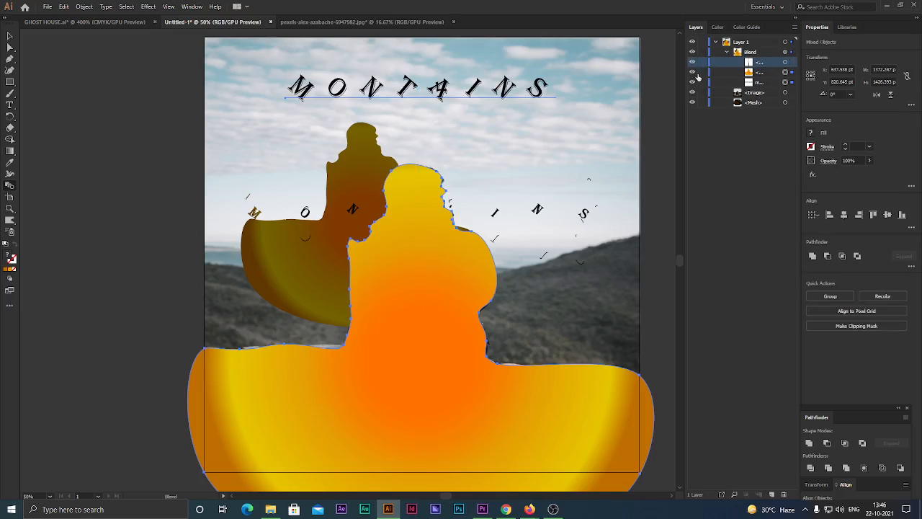
click(695, 73)
click(694, 73)
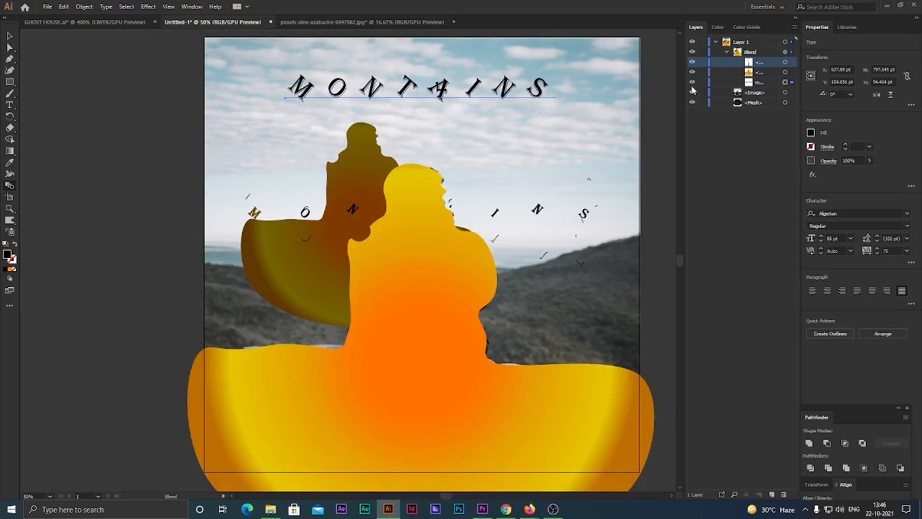
click(692, 82)
click(693, 82)
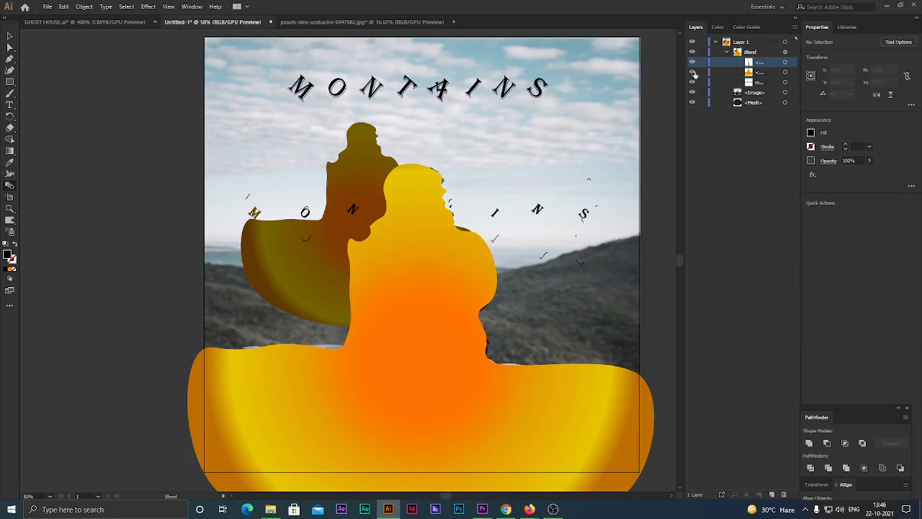
click(725, 52)
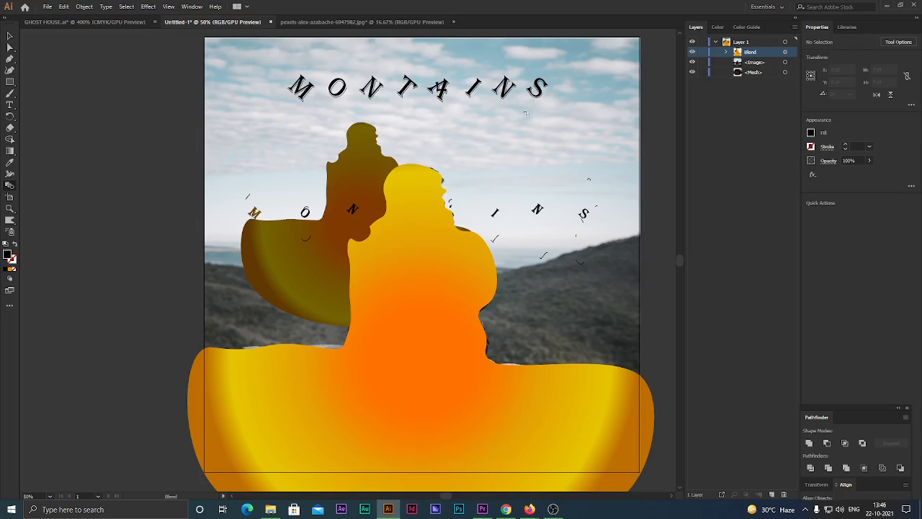
Undo the blend between the gradient silhouette and the MONTAINS title.
click(513, 125)
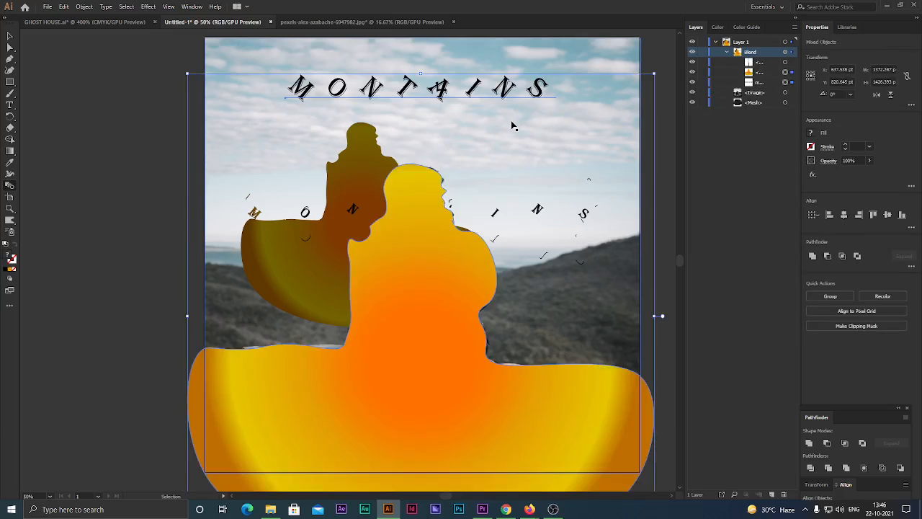
key(ctrl+z)
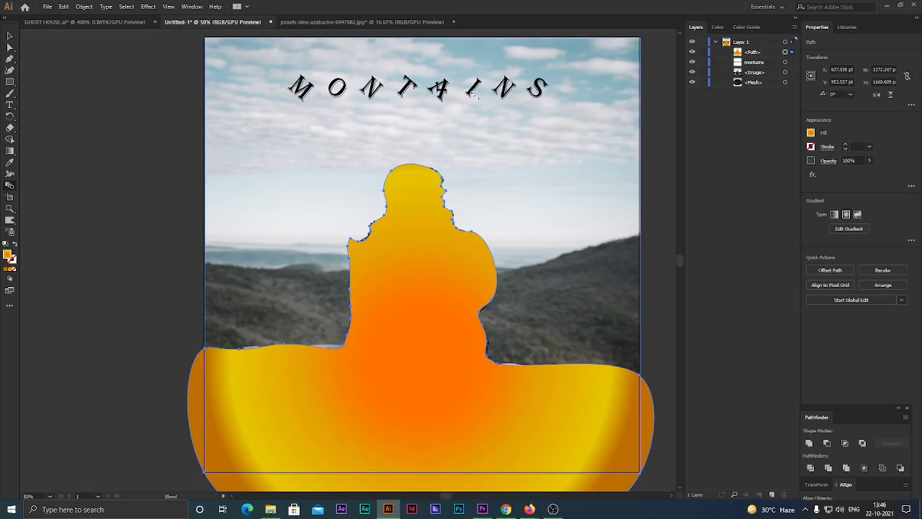
key(ctrl+shift+z)
key(ctrl+z)
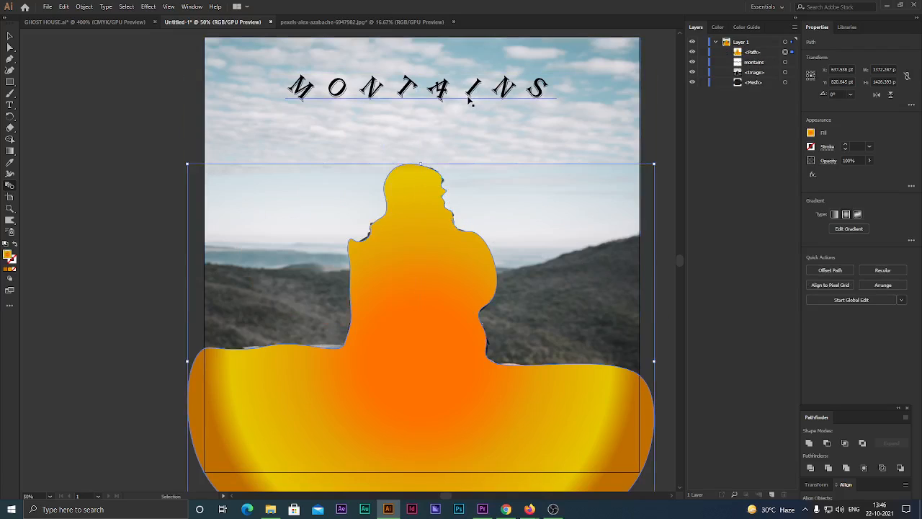
key(w)
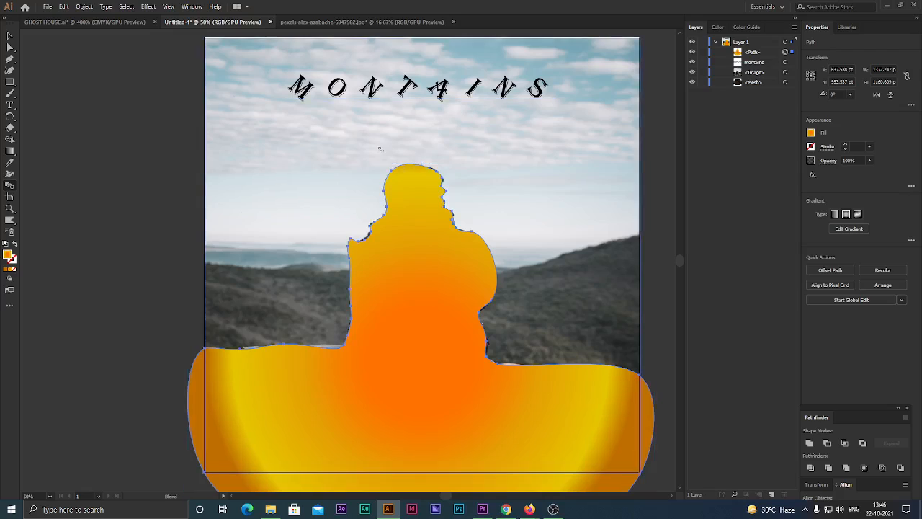
Draw a gradient-filled square about 217 pt wide in the sky beside the head and round its corners fully into a circle.
click(10, 82)
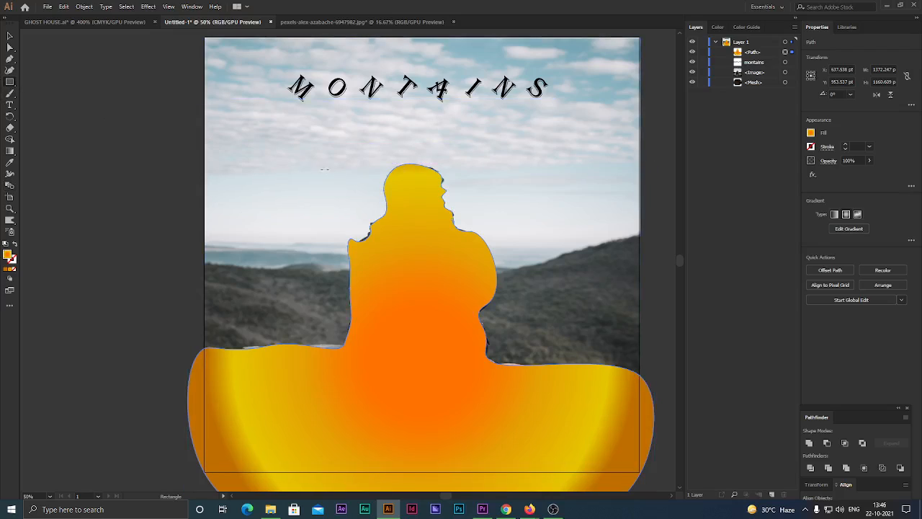
drag(261, 146, 335, 219)
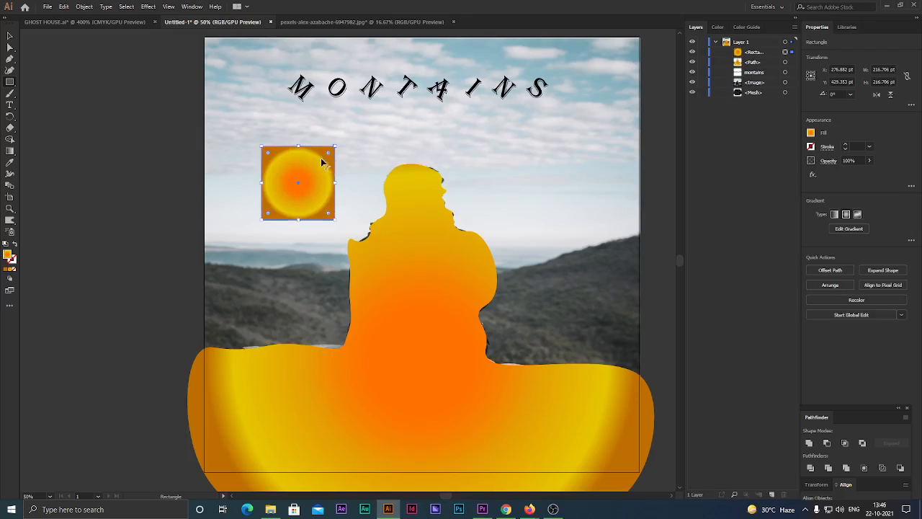
drag(321, 159, 266, 187)
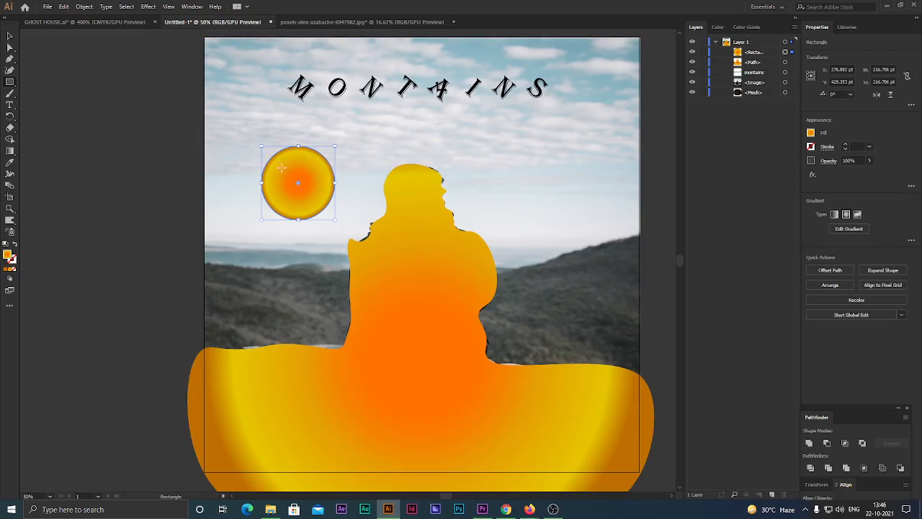
Try blending the circle with the silhouette and shifting the blend sideways, and undo both.
click(9, 186)
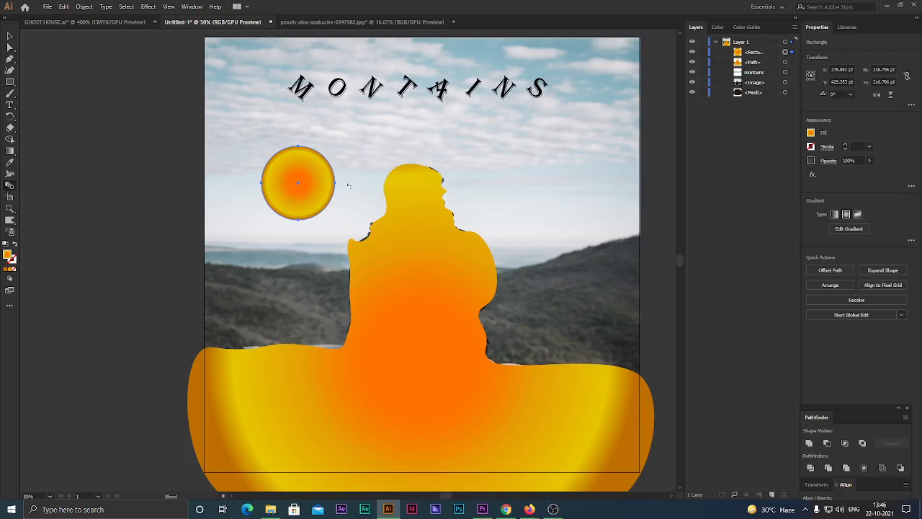
click(421, 229)
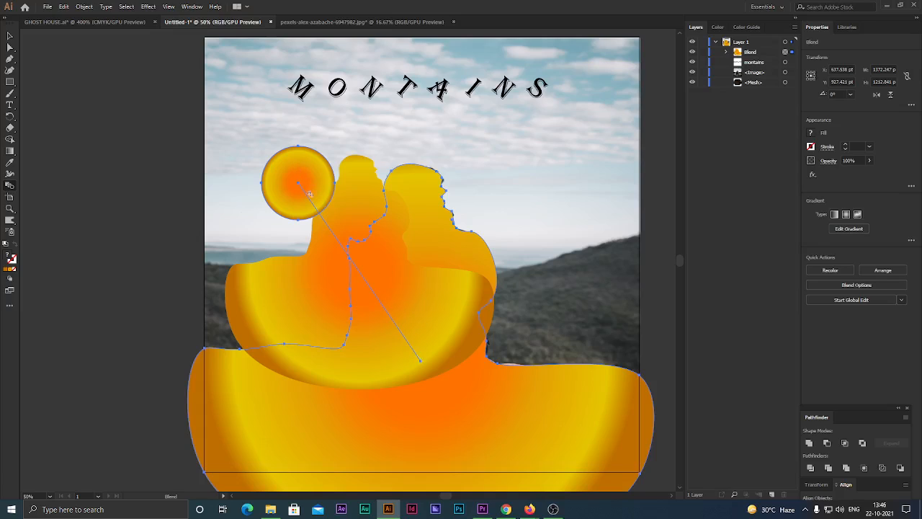
key(v)
drag(299, 183, 335, 183)
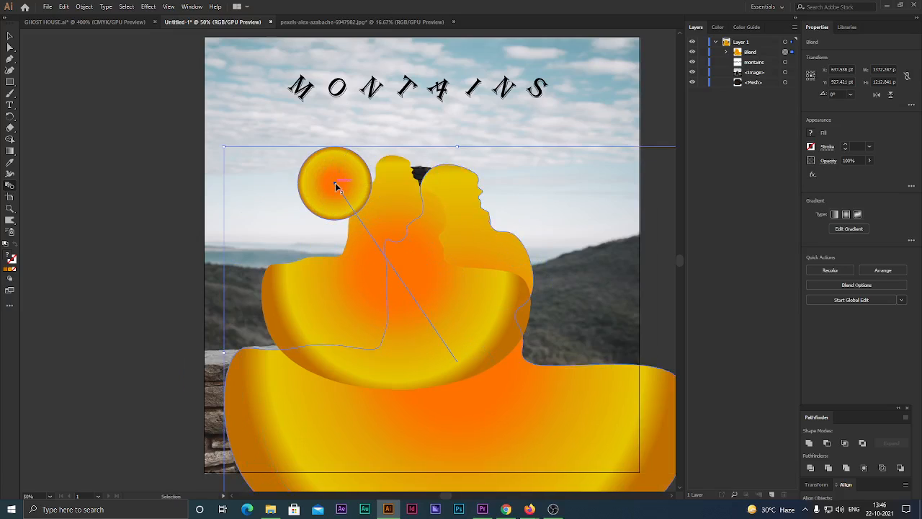
key(ctrl+z)
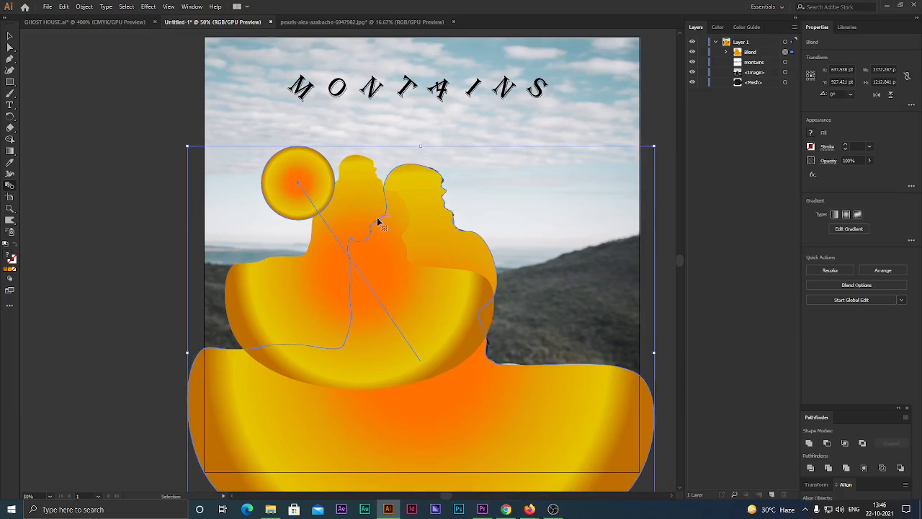
key(ctrl+z)
key(w)
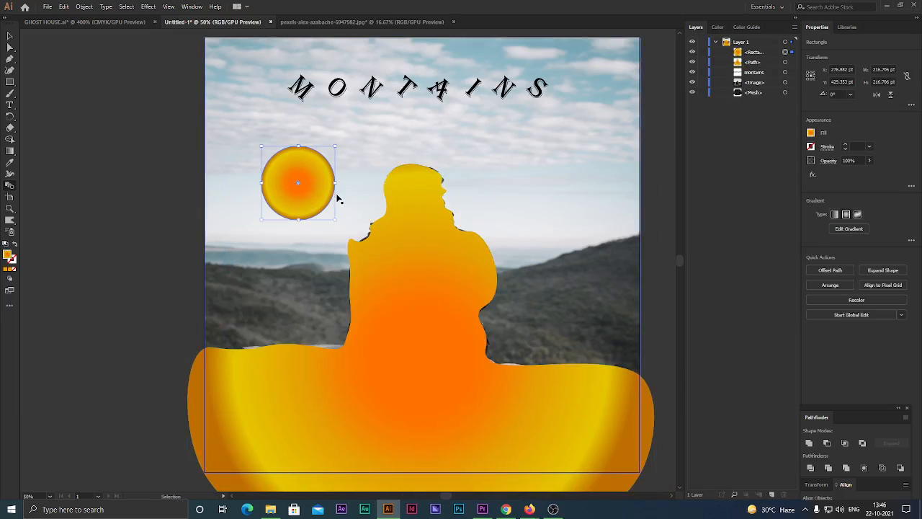
Move the circle to the photo's upper-left corner and try blending it with the silhouette and the MONTAINS title.
drag(334, 195, 269, 92)
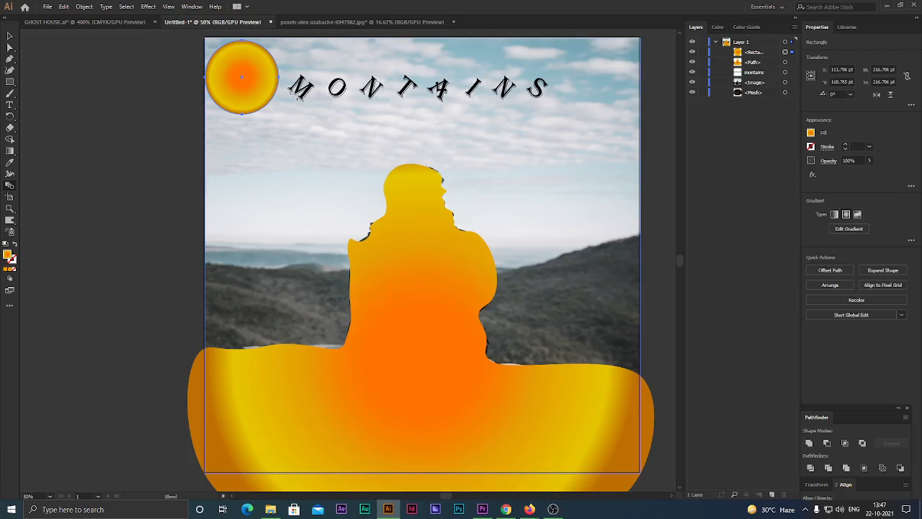
click(252, 96)
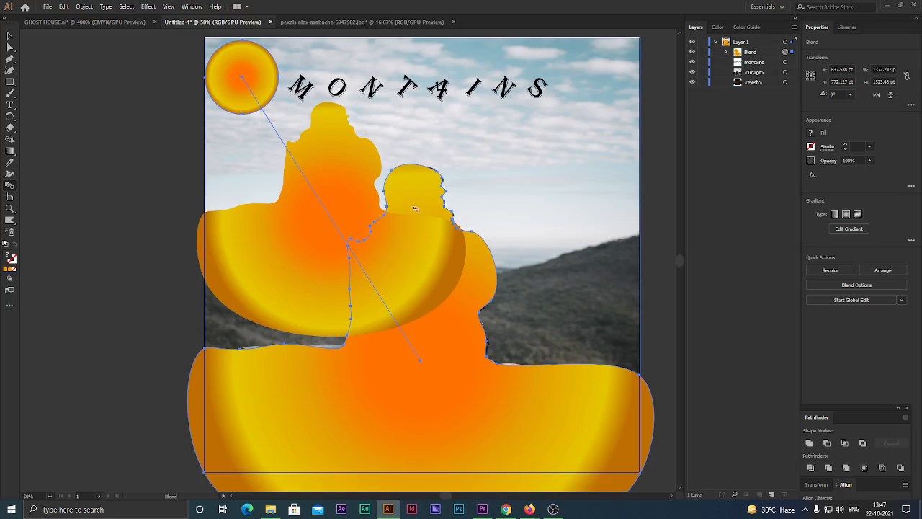
click(414, 85)
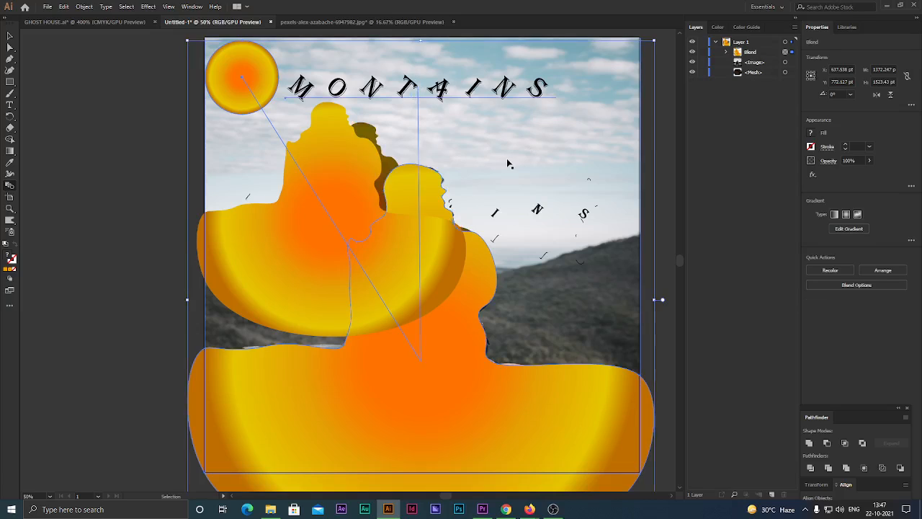
Undo the blends, the circle's move and rounding, and the drawn square.
key(ctrl+z)
key(ctrl+z)
key(ctrl+z)
key(ctrl+z)
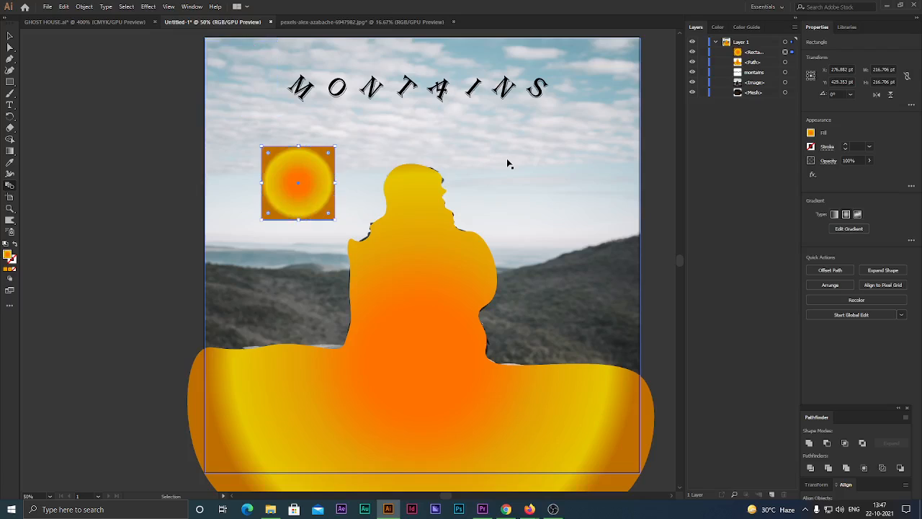
key(ctrl+z)
key(ctrl+z)
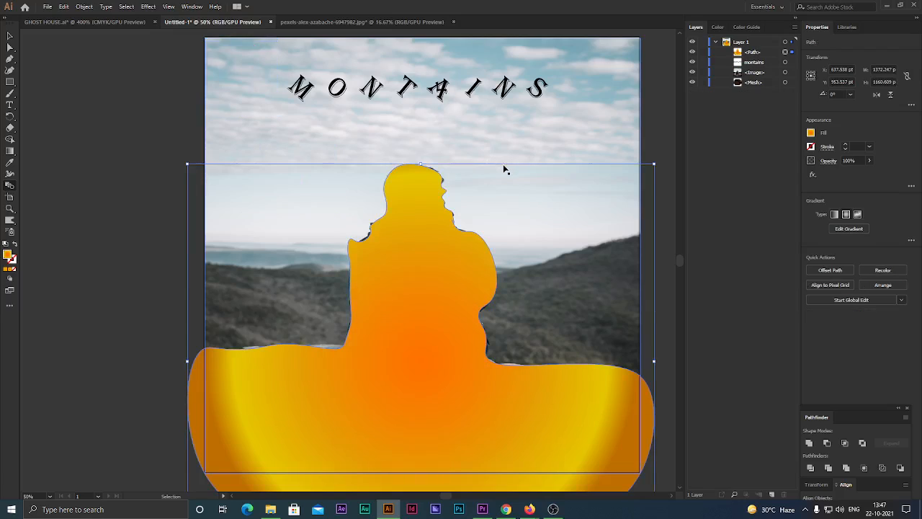
Delete the gradient-filled silhouette path from the photo.
key(w)
click(760, 56)
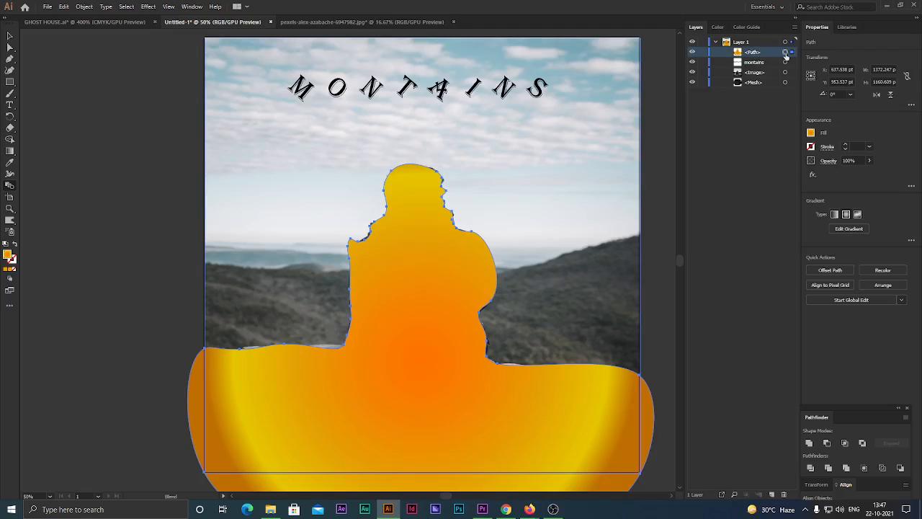
key(Delete)
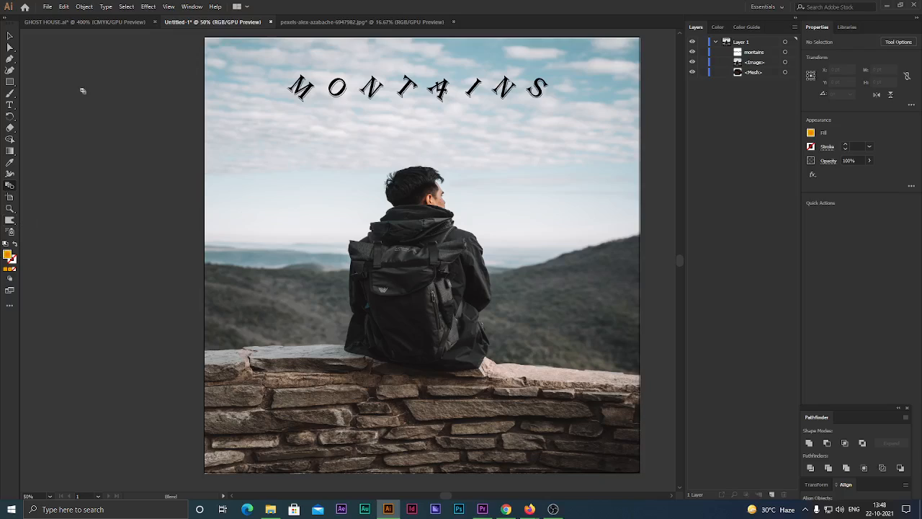
Draw a hexagon about 370 × 423 pt in the sky to the left of the man and round its corners.
click(10, 85)
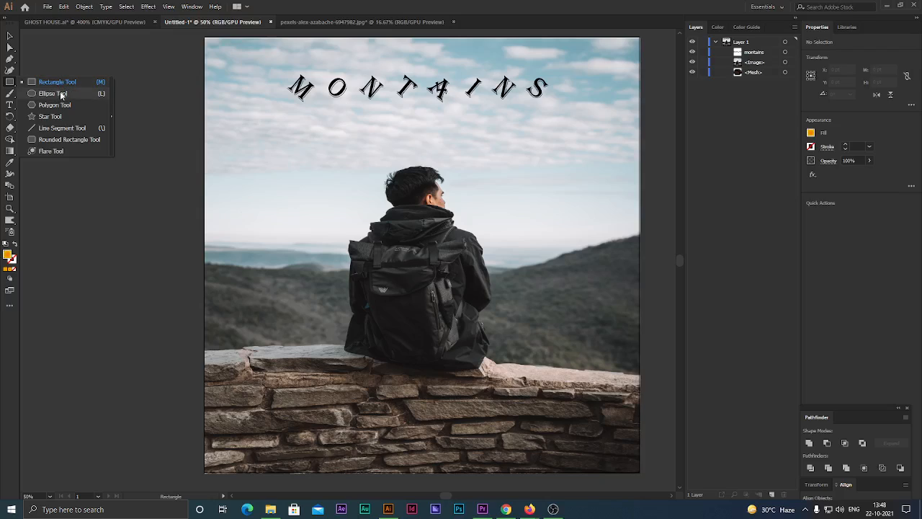
click(59, 106)
drag(263, 131, 284, 144)
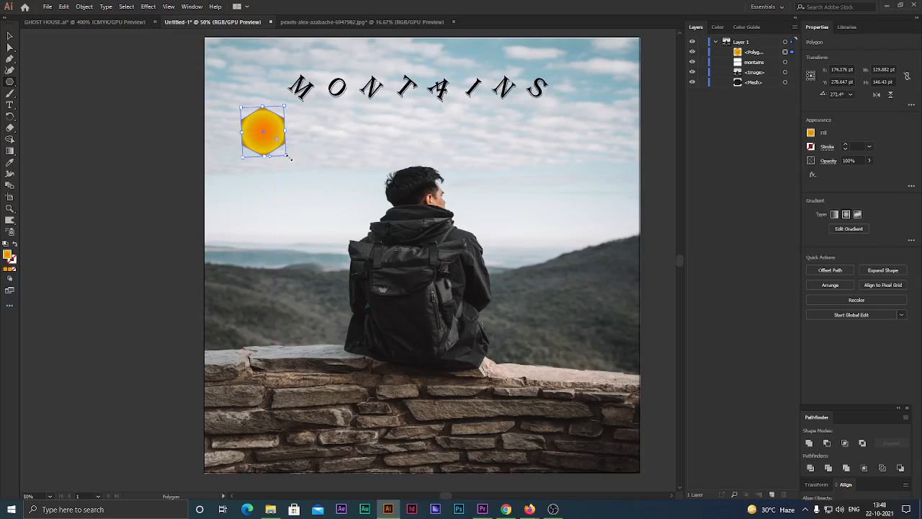
drag(290, 155, 367, 251)
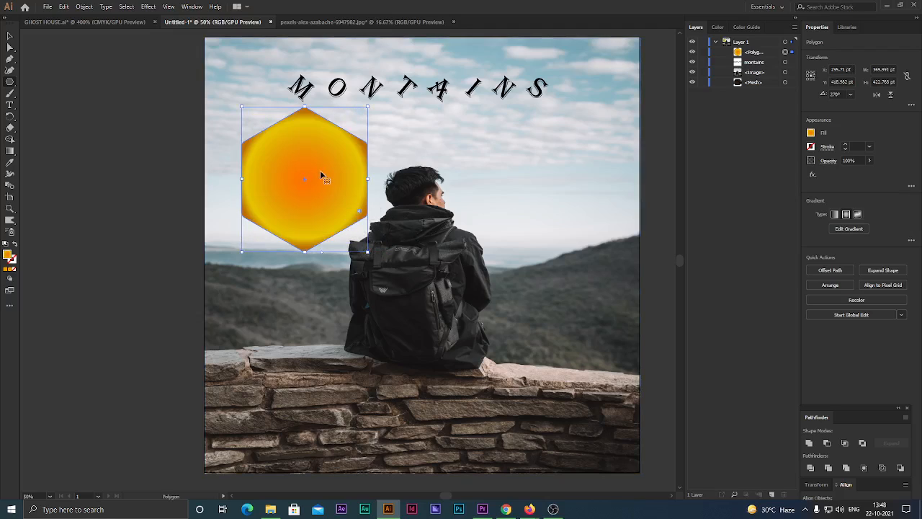
drag(338, 164, 315, 168)
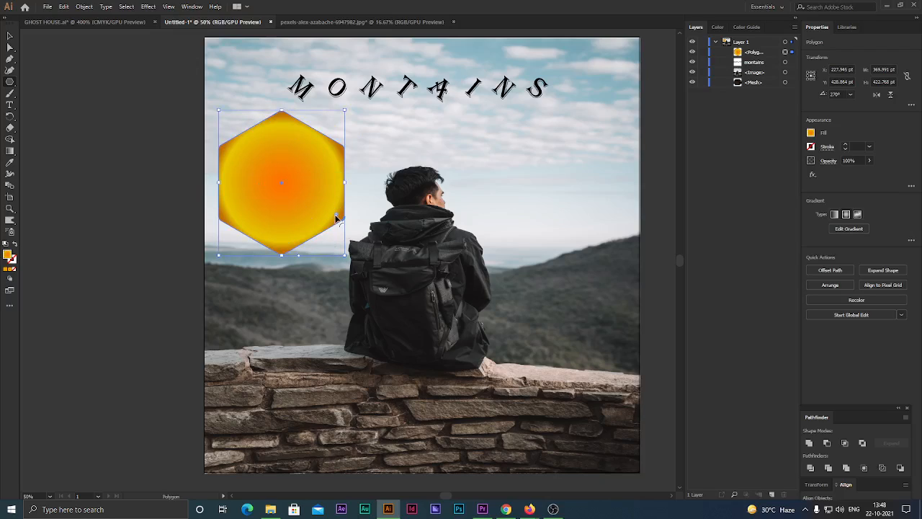
mouse_move(337, 216)
mouse_down()
mouse_move(273, 180)
mouse_move(306, 194)
mouse_up()
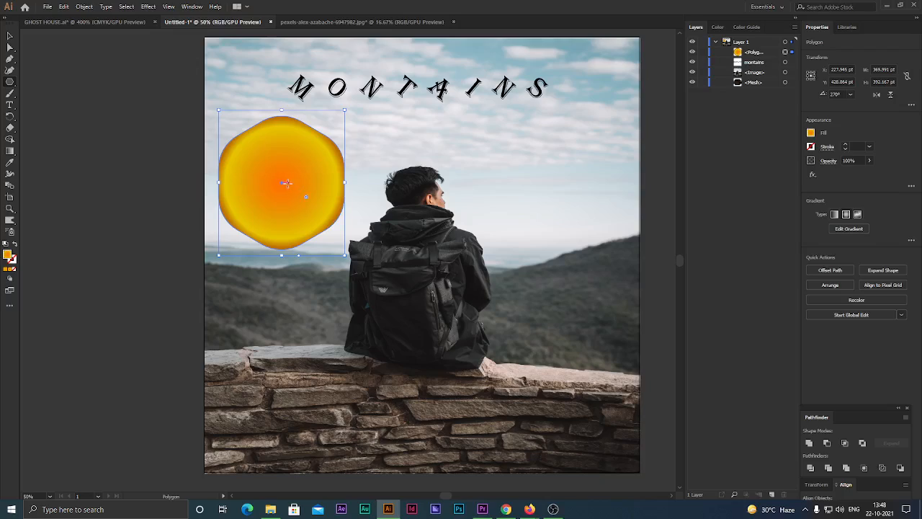
Edit the hexagon's radial gradient on the shape, stretching it past the edges and moving the yellow stop to its outer end.
click(811, 133)
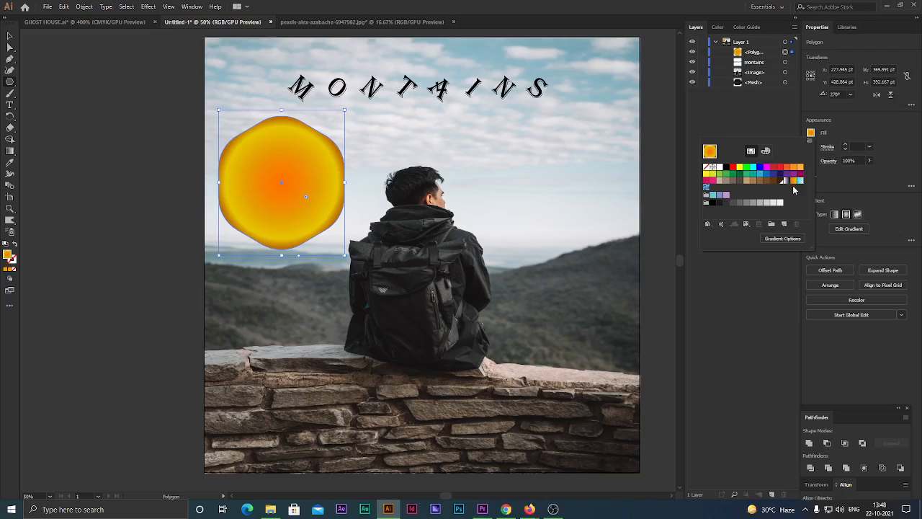
click(849, 228)
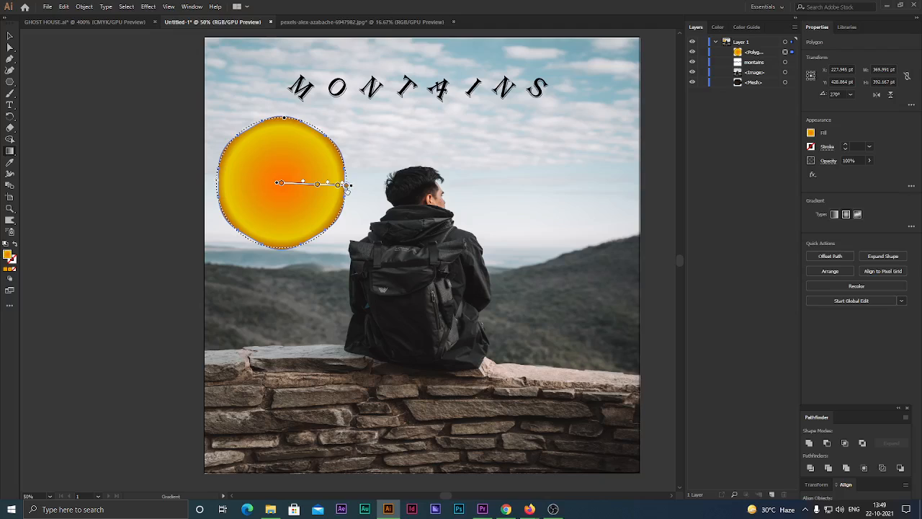
mouse_move(351, 186)
mouse_down()
mouse_move(447, 187)
mouse_move(389, 189)
mouse_move(374, 202)
mouse_move(326, 186)
mouse_move(282, 186)
mouse_up()
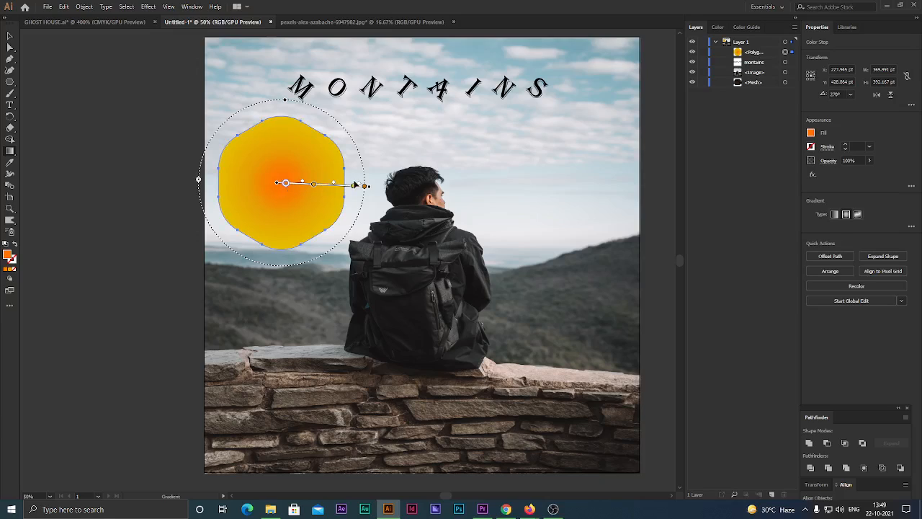
drag(352, 186, 369, 192)
mouse_move(314, 186)
mouse_down()
mouse_move(344, 188)
mouse_move(280, 186)
mouse_move(316, 184)
mouse_up()
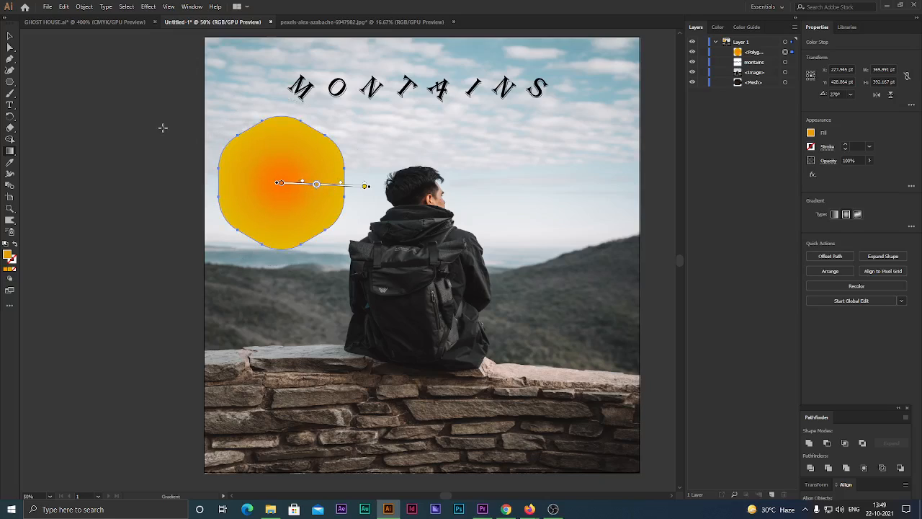
Shrink the radial gradient well inside the hexagon and tighten its height around the orange center.
mouse_move(295, 190)
drag(197, 179, 238, 189)
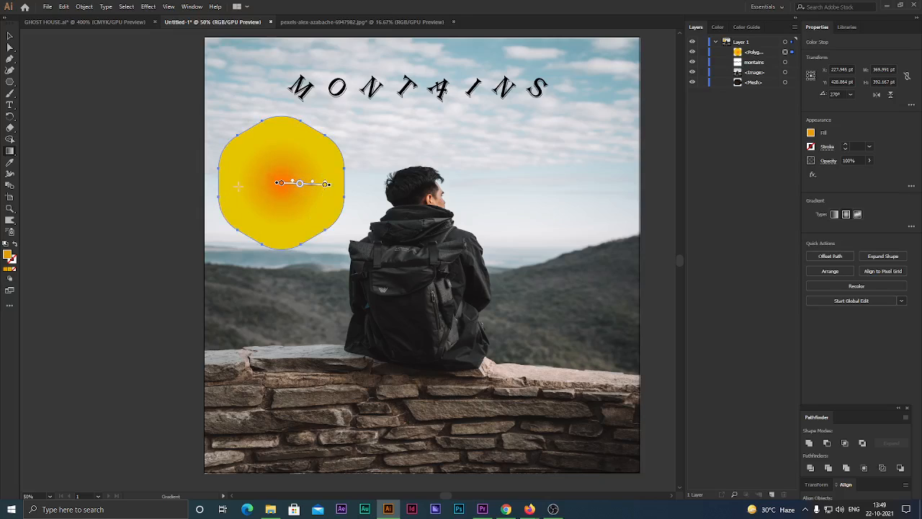
mouse_move(326, 183)
mouse_down()
mouse_move(338, 186)
mouse_move(317, 183)
mouse_up()
mouse_move(283, 152)
mouse_down()
mouse_move(284, 124)
mouse_move(287, 186)
mouse_move(277, 50)
mouse_move(271, 165)
mouse_move(280, 203)
mouse_move(282, 168)
mouse_up()
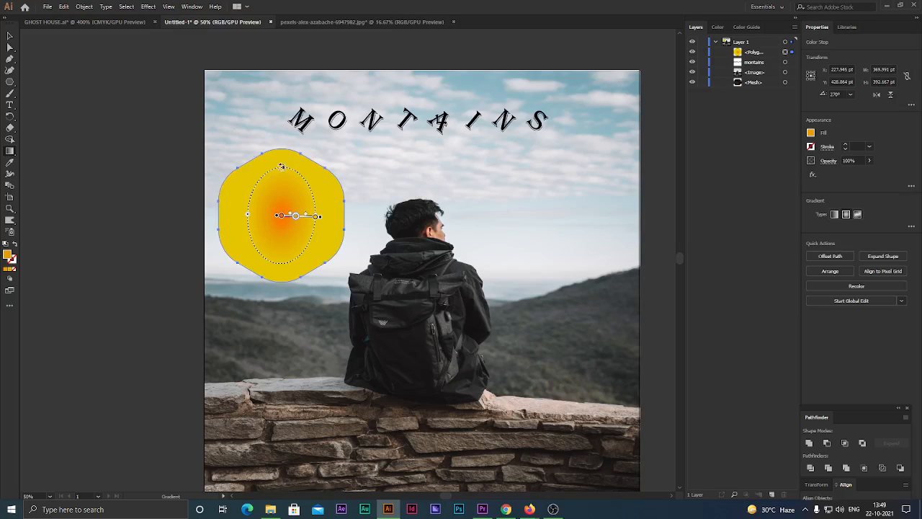
key(v)
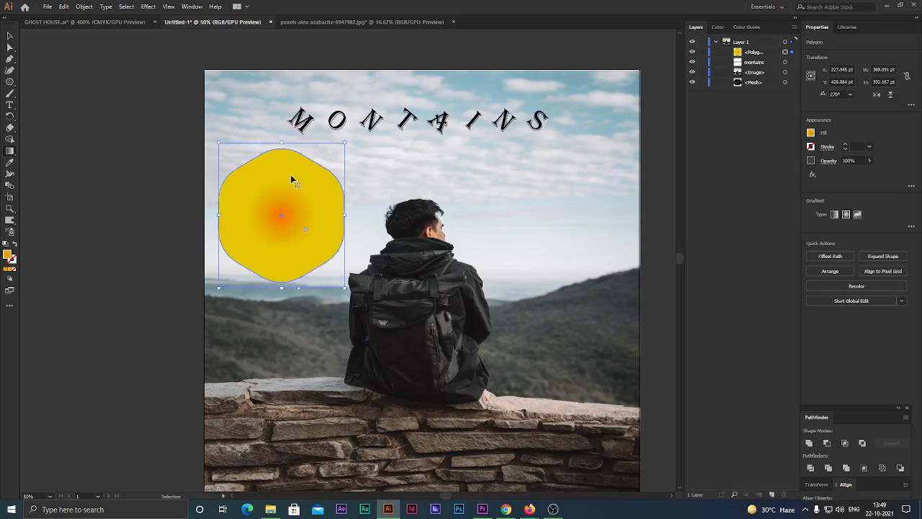
Widen the radial gradient on the hexagon so the orange center spreads further into the yellow.
key(g)
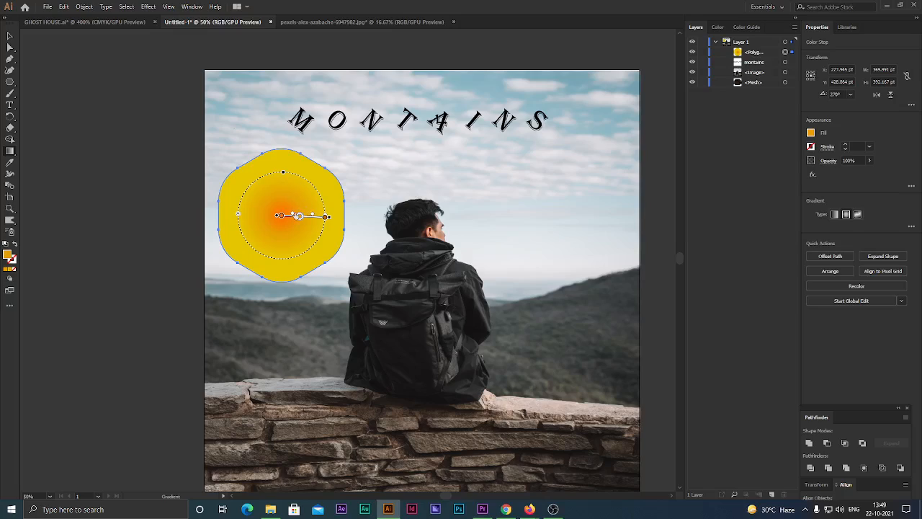
drag(300, 218, 306, 222)
Try pushing the hexagon's edges into an irregular outline with the Warp tool, and undo it.
click(12, 221)
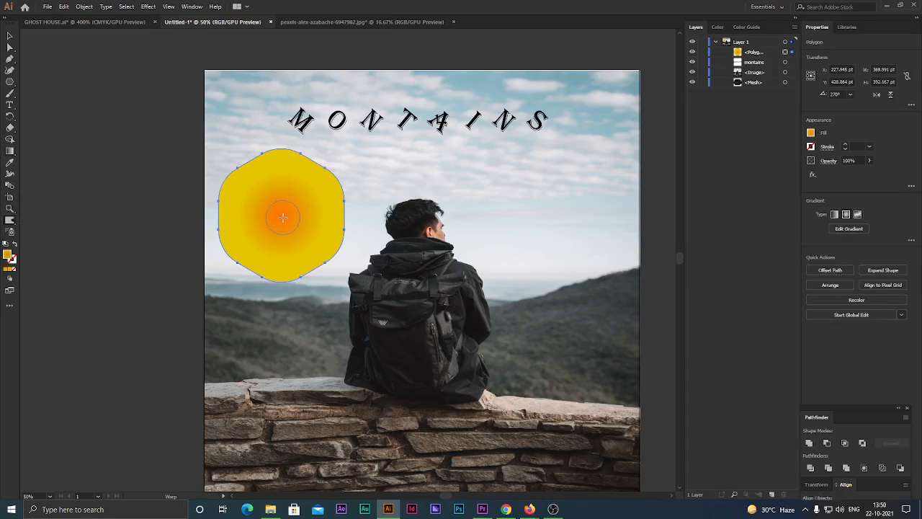
mouse_move(334, 162)
mouse_down()
mouse_move(238, 280)
mouse_move(244, 286)
mouse_move(301, 218)
mouse_move(299, 295)
mouse_move(330, 286)
mouse_move(322, 259)
mouse_move(334, 226)
mouse_move(214, 177)
mouse_move(197, 204)
mouse_move(231, 248)
mouse_move(225, 264)
mouse_move(211, 244)
mouse_move(243, 207)
mouse_move(309, 207)
mouse_move(335, 219)
mouse_up()
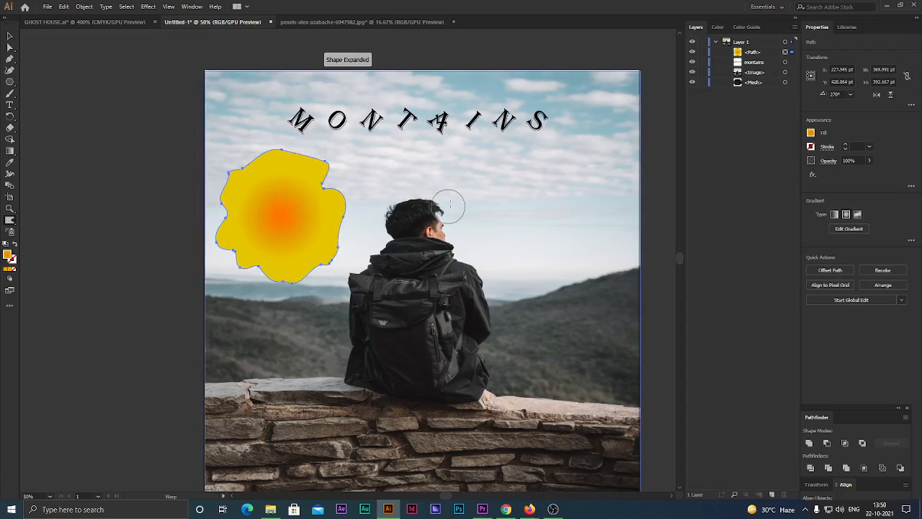
key(ctrl+z)
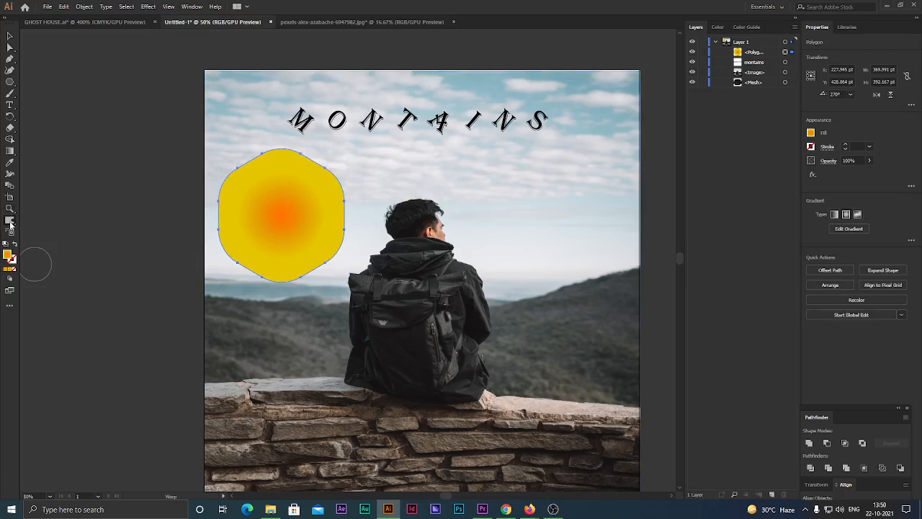
Twirl the hexagon into a spiral sun with the Twirl tool, using a brush enlarged to about the shape's size.
click(9, 220)
click(50, 228)
mouse_move(282, 261)
mouse_down()
mouse_move(254, 258)
mouse_move(297, 254)
mouse_move(328, 230)
mouse_move(340, 209)
mouse_up()
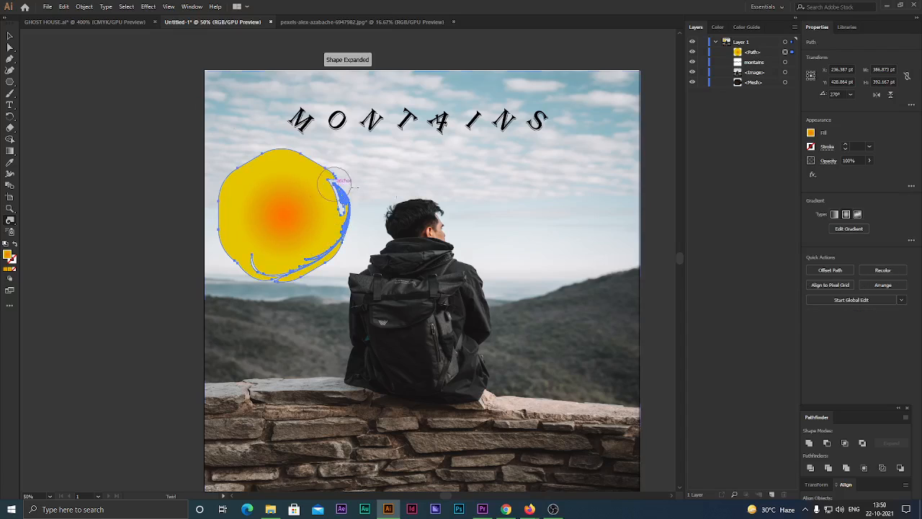
key(ctrl+z)
mouse_move(268, 207)
mouse_down()
mouse_move(308, 210)
mouse_move(307, 235)
mouse_up()
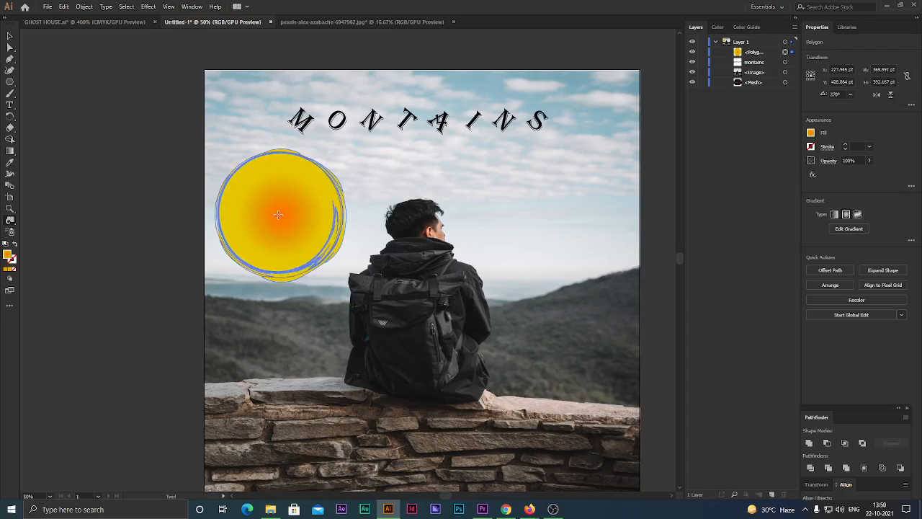
mouse_move(281, 215)
mouse_down()
mouse_move(307, 204)
mouse_move(293, 188)
mouse_move(269, 219)
mouse_move(279, 249)
mouse_move(307, 209)
mouse_up()
key(ctrl+z)
key(ctrl+z)
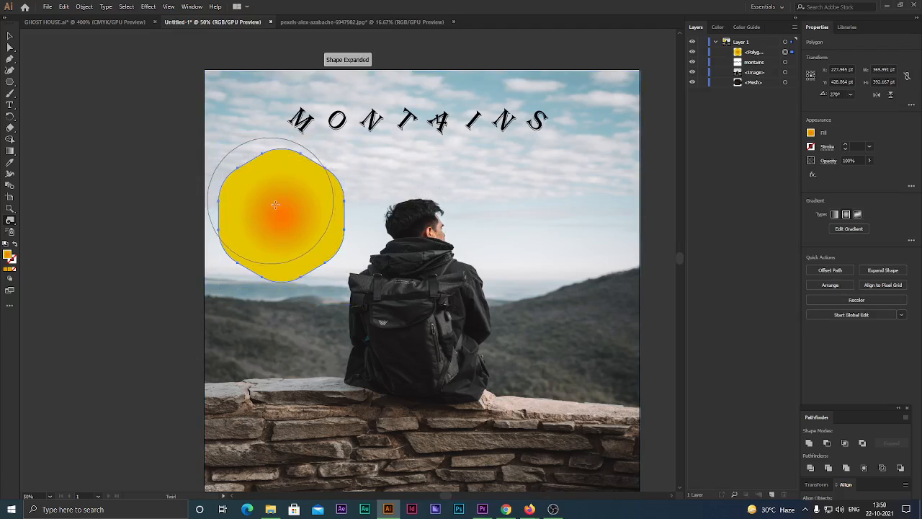
drag(310, 213, 313, 214)
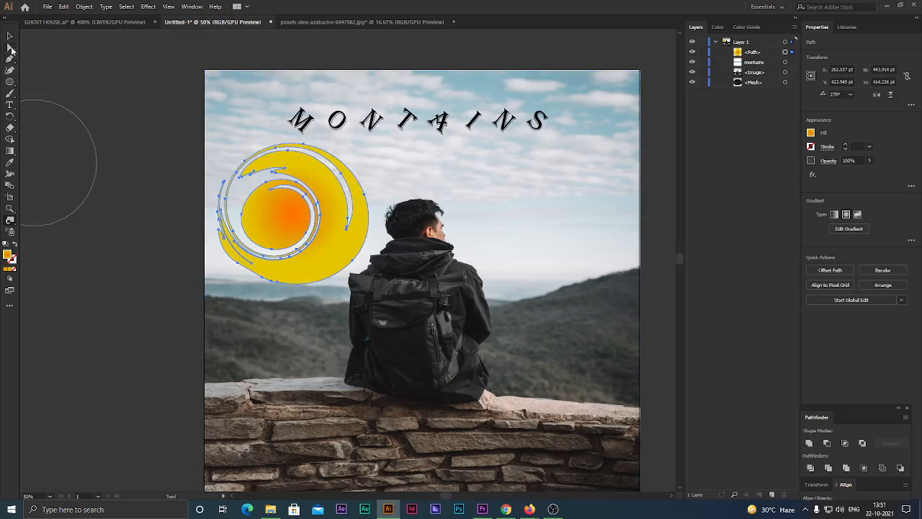
Move the spiral sun across the sky to the right of the man and deselect it.
click(9, 35)
drag(330, 239, 593, 241)
click(649, 276)
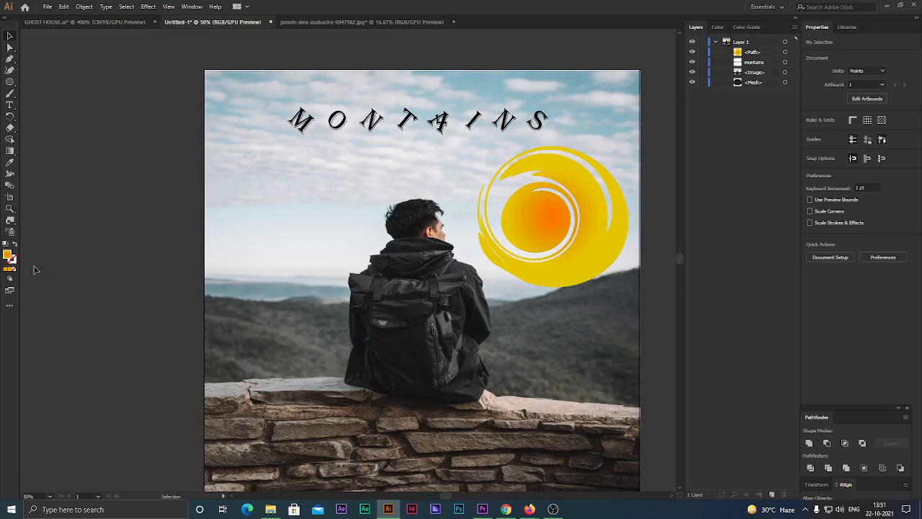
Try the Pucker tool over the sun with nothing selected, and undo the distortion.
click(10, 222)
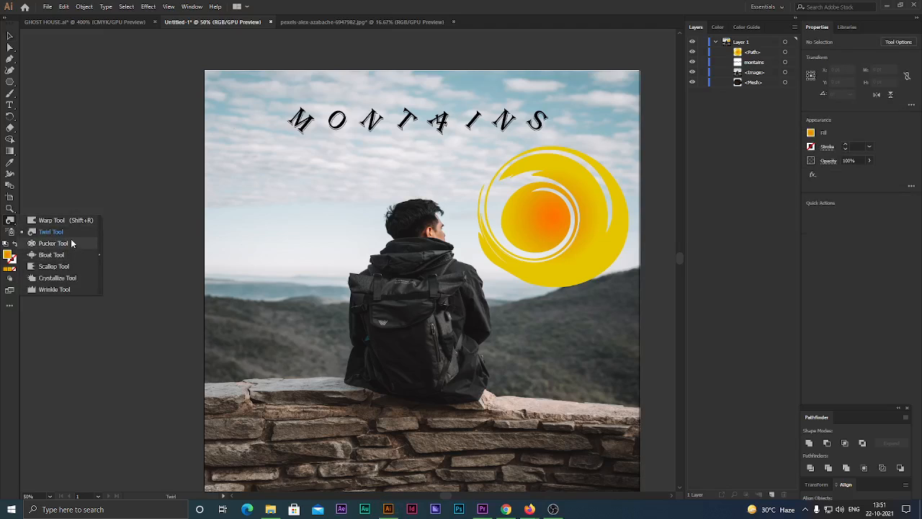
click(71, 242)
drag(580, 243, 580, 244)
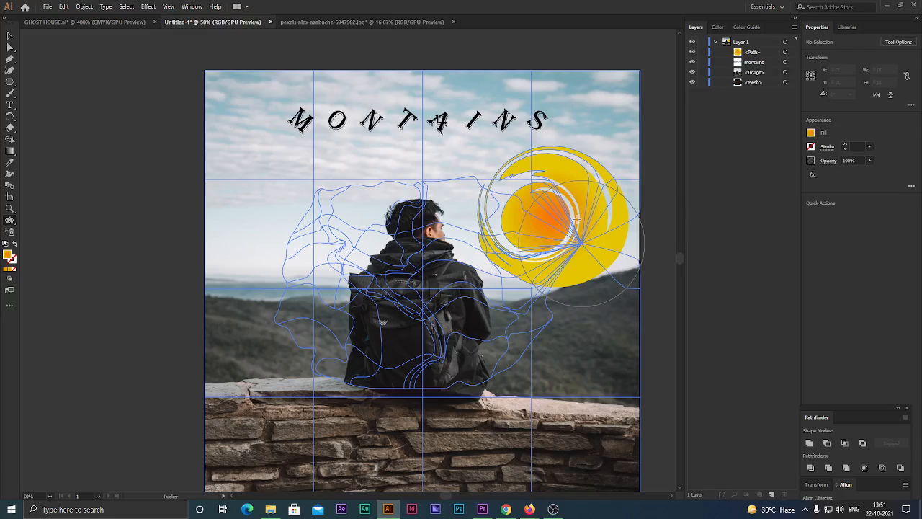
drag(580, 215, 580, 213)
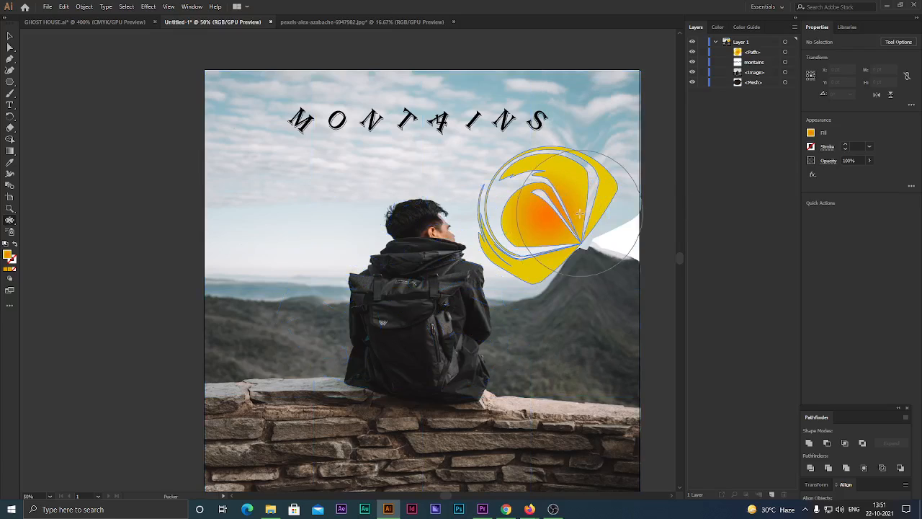
key(v)
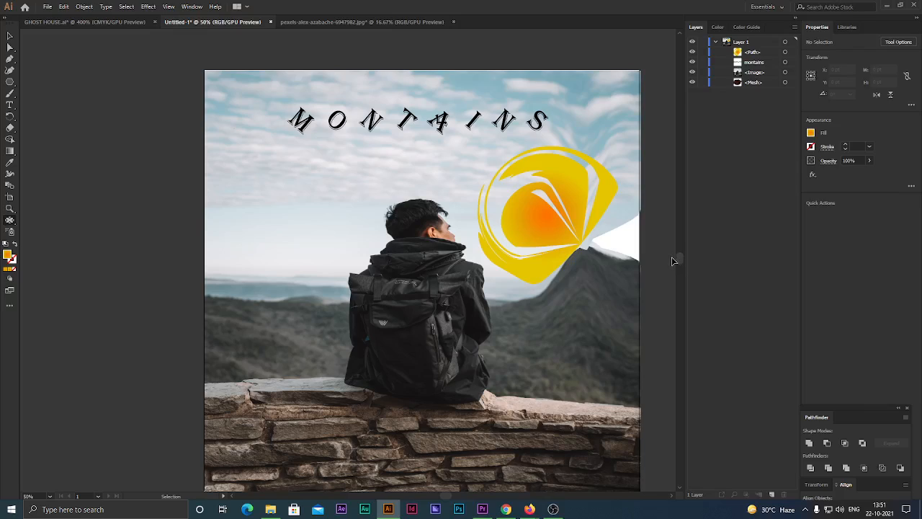
key(ctrl+z)
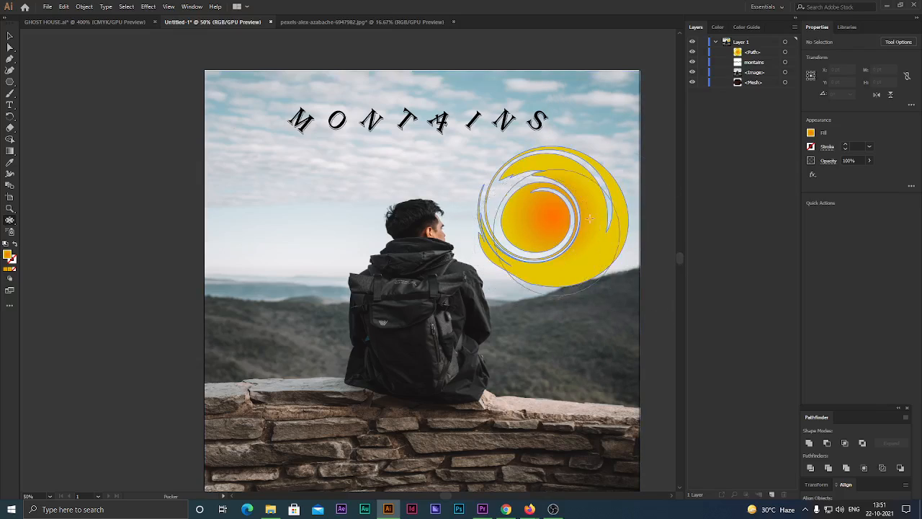
Select only the sun path, try puckering it at several points around its center, and undo each attempt.
click(786, 53)
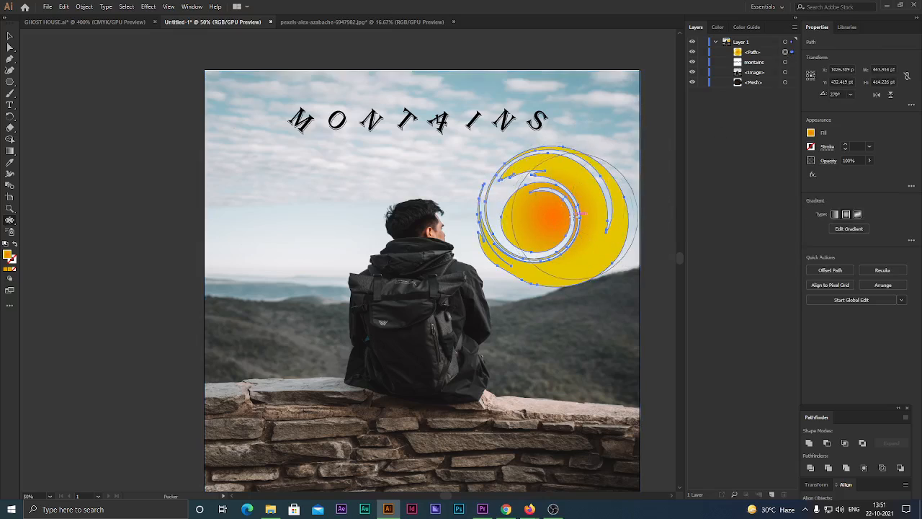
click(574, 215)
key(ctrl+z)
click(537, 216)
key(ctrl+z)
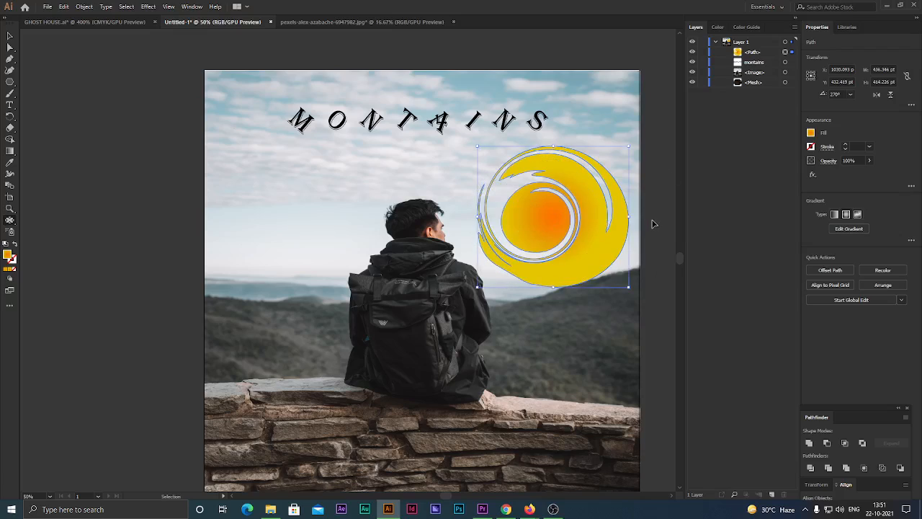
click(544, 221)
key(ctrl+z)
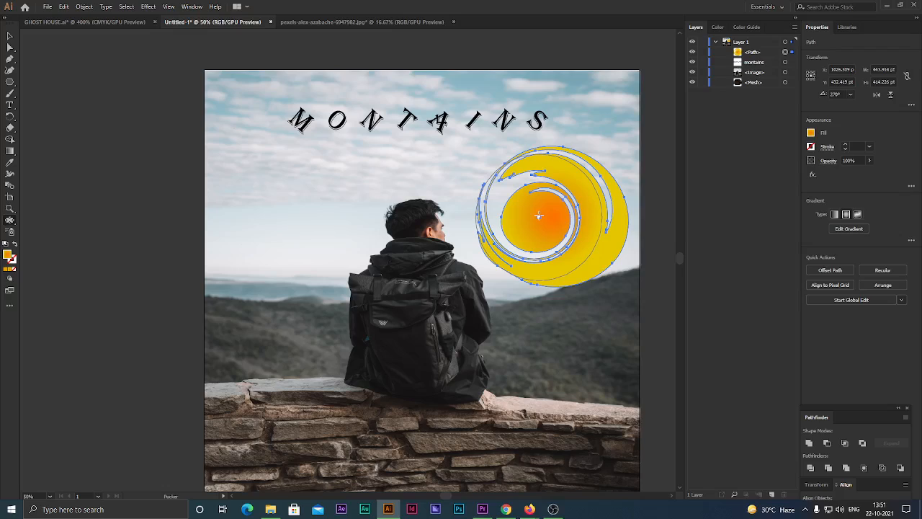
click(537, 216)
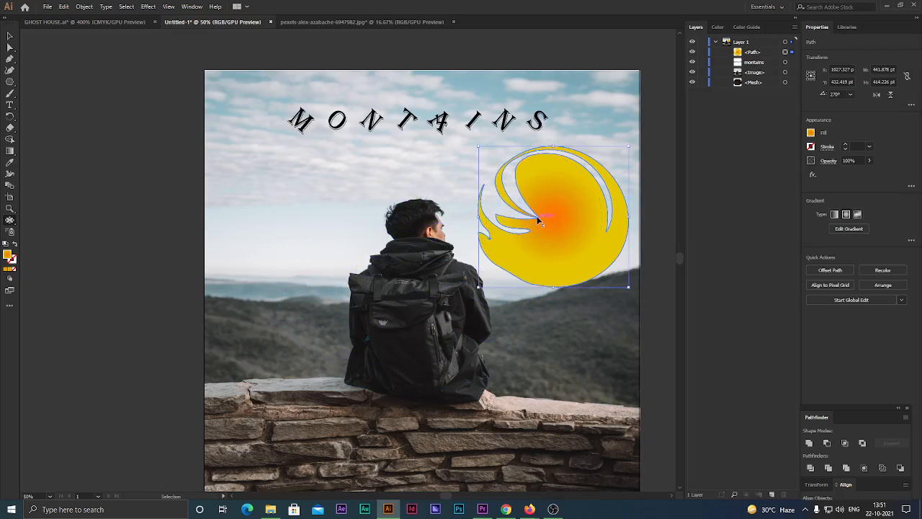
key(ctrl+z)
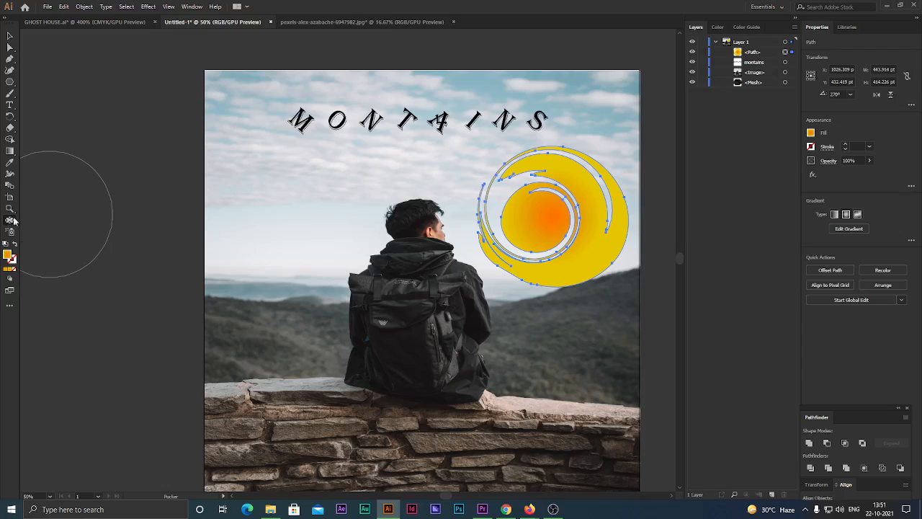
Try bloating the sun at its center and upper right edge with the Bloat tool, undoing each attempt.
drag(14, 221, 51, 259)
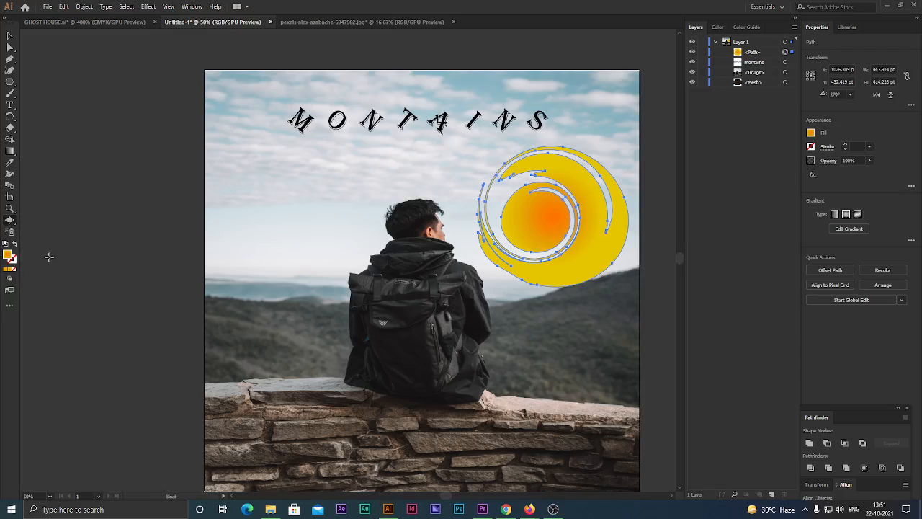
click(540, 216)
key(ctrl+z)
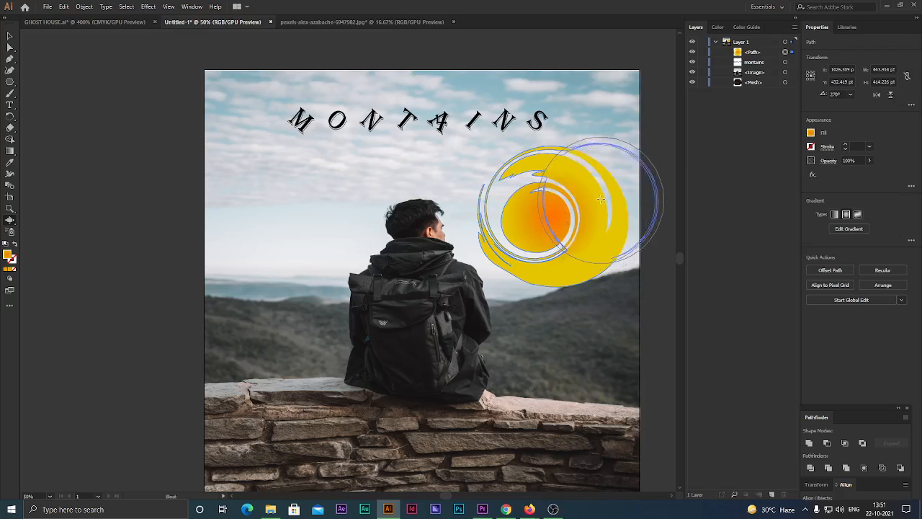
click(601, 199)
key(ctrl+z)
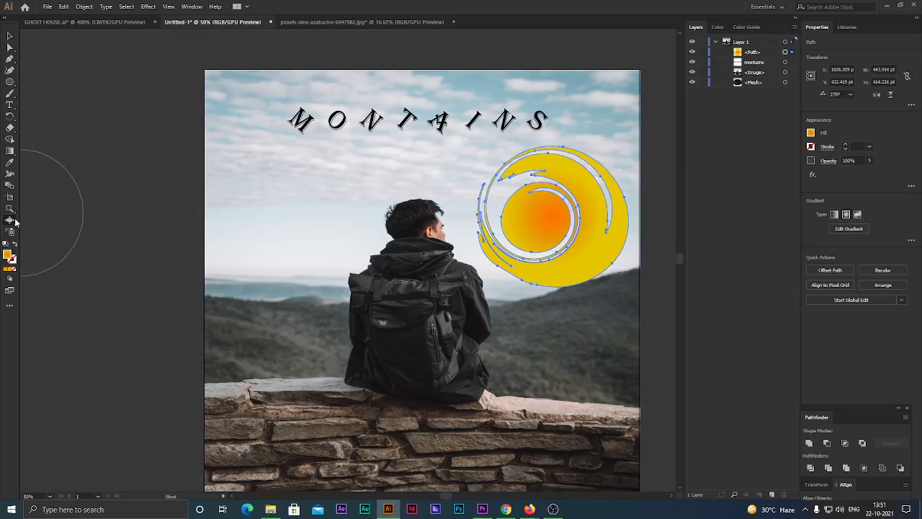
Try scalloping the sun with the Scallop tool, and undo the strokes together with the sun's move across the sky.
drag(15, 221, 70, 270)
drag(546, 206, 573, 189)
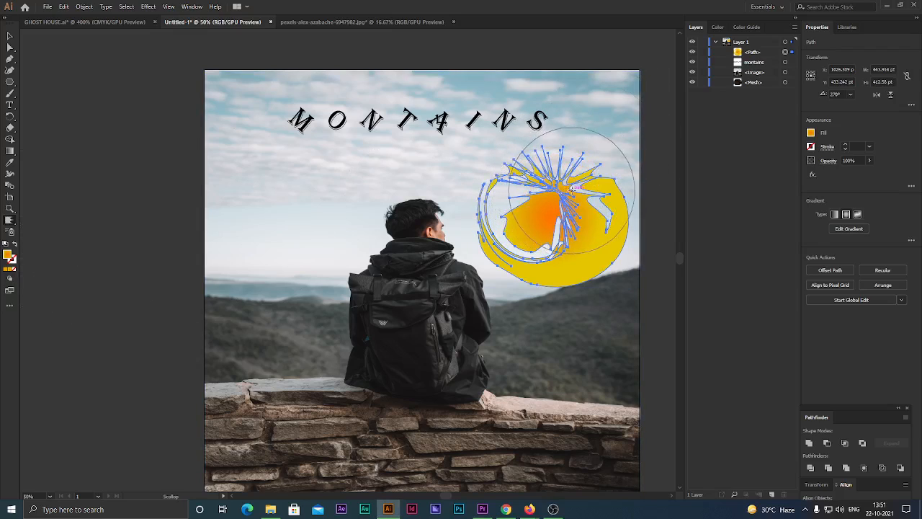
key(ctrl+z)
mouse_move(511, 217)
mouse_down()
mouse_move(526, 206)
mouse_move(505, 166)
mouse_move(580, 260)
mouse_move(562, 216)
mouse_move(547, 209)
mouse_move(627, 238)
mouse_up()
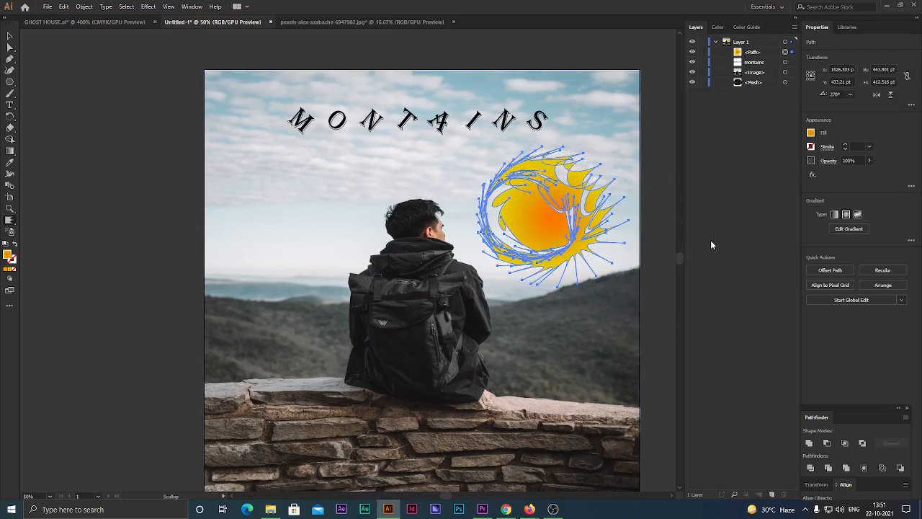
key(ctrl+z)
key(ctrl+z)
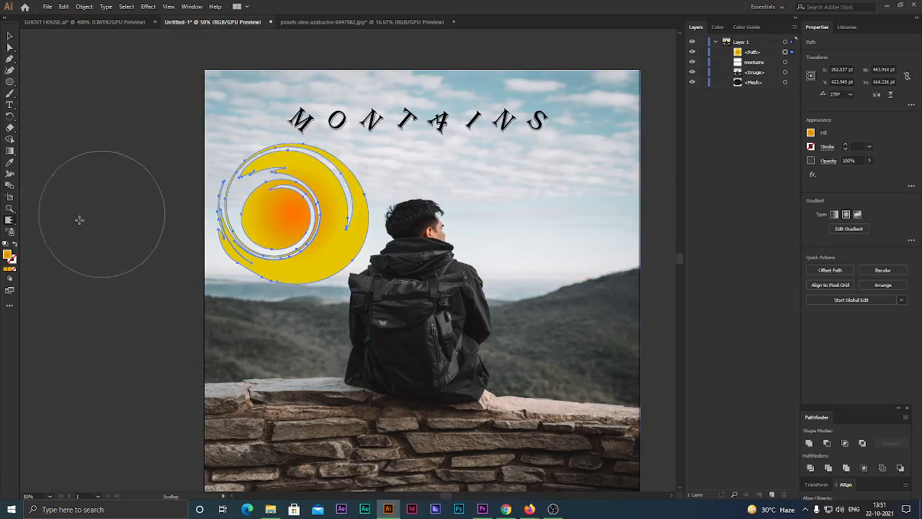
Try spiking the sun's upper right edge with the Crystallize tool, undoing each attempt.
click(6, 222)
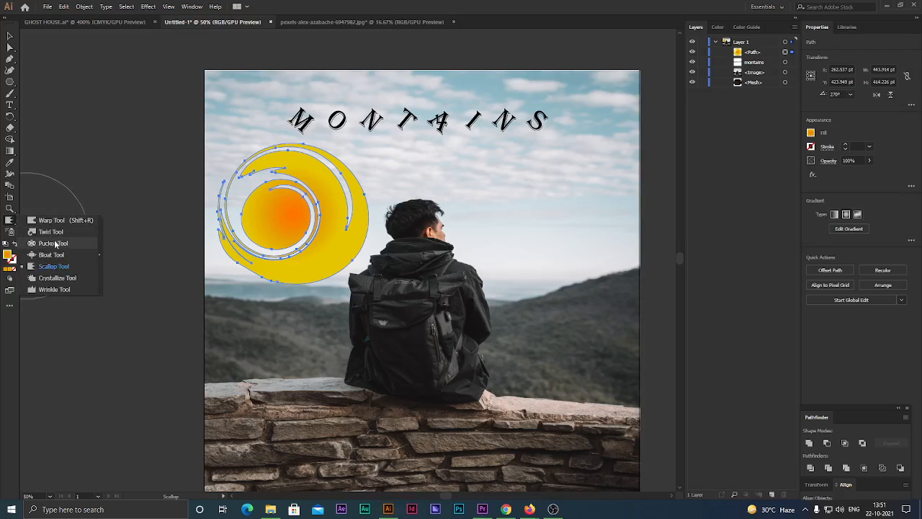
click(40, 282)
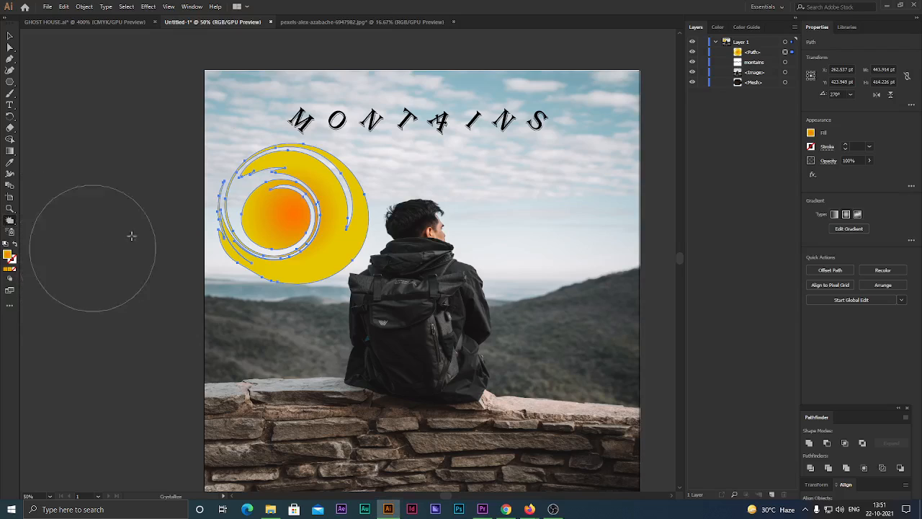
click(324, 195)
key(ctrl+z)
click(321, 175)
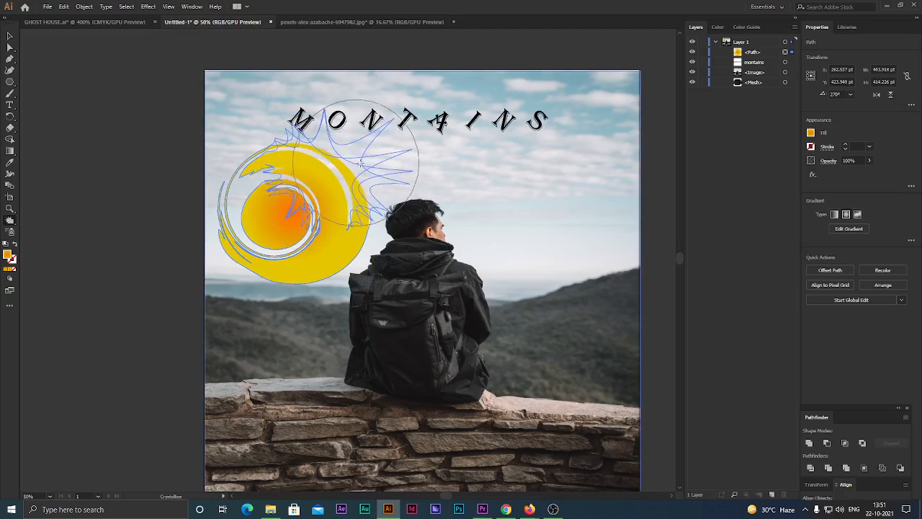
key(ctrl+z)
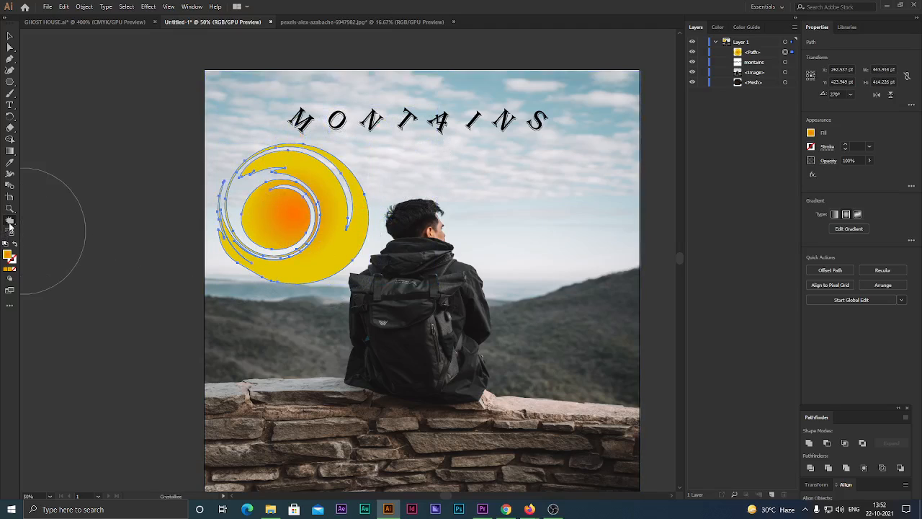
Try roughening the sun's edges with the Wrinkle tool, and undo the strokes.
click(10, 225)
click(54, 288)
mouse_move(324, 260)
mouse_down()
mouse_move(387, 253)
mouse_move(334, 256)
mouse_up()
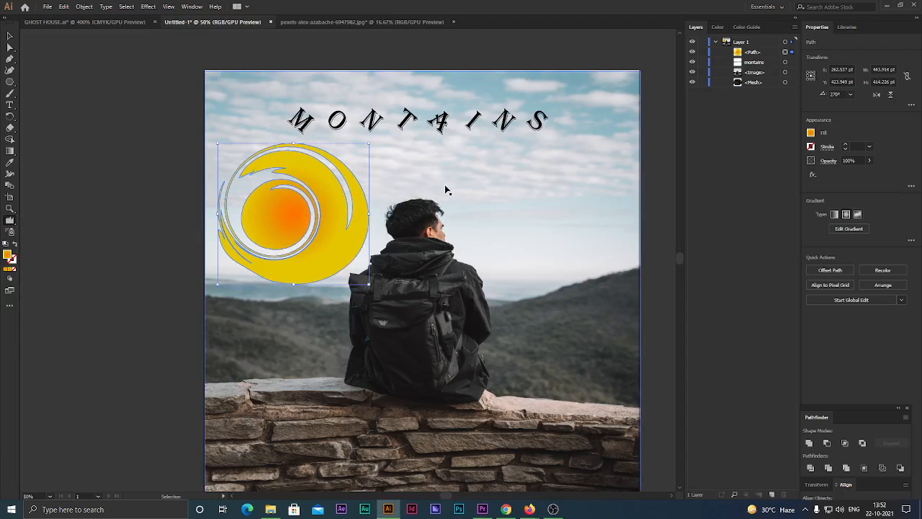
mouse_move(328, 152)
mouse_down()
mouse_move(307, 153)
mouse_move(330, 121)
mouse_up()
key(ctrl+z)
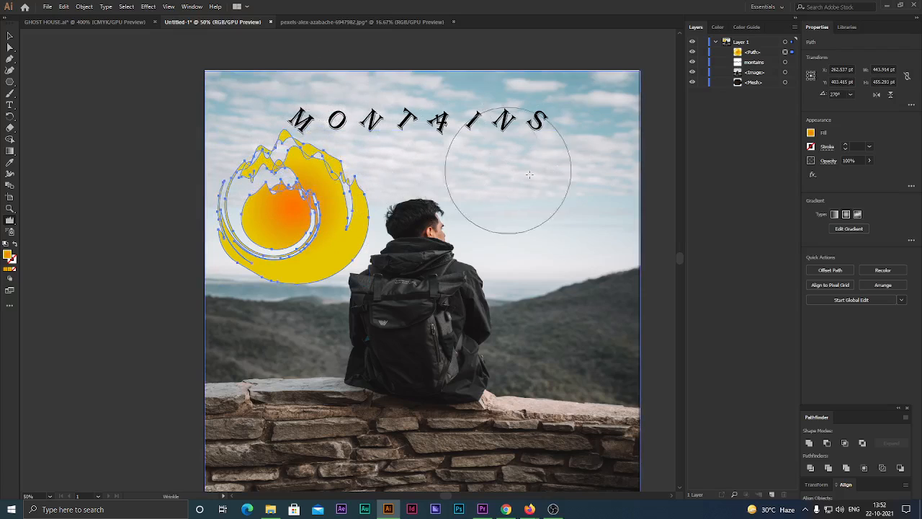
key(ctrl+z)
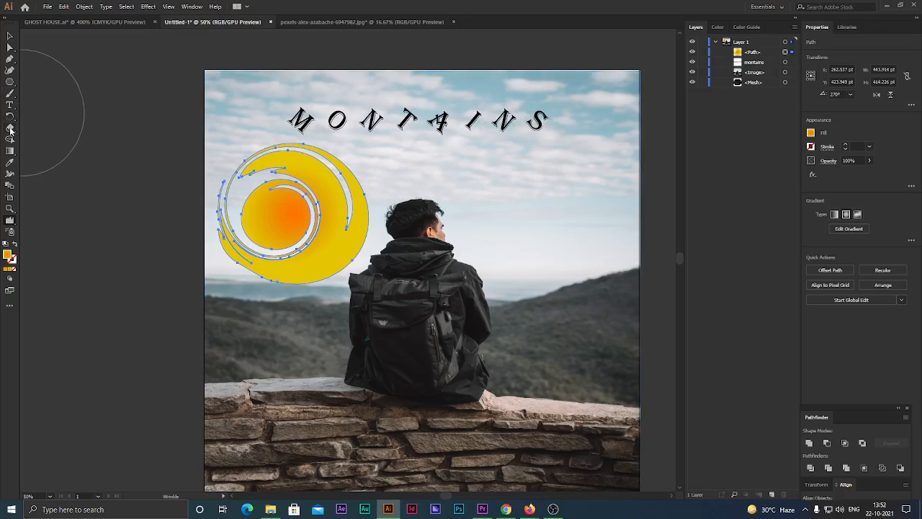
Draw a gradient-filled rectangle about 625 × 128 pt in the sky below the right half of the title.
click(11, 82)
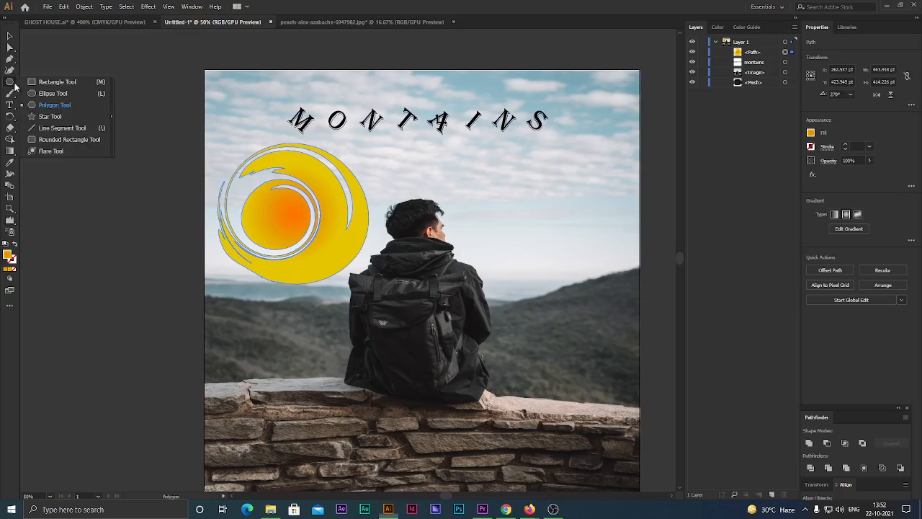
click(61, 80)
drag(416, 138, 629, 180)
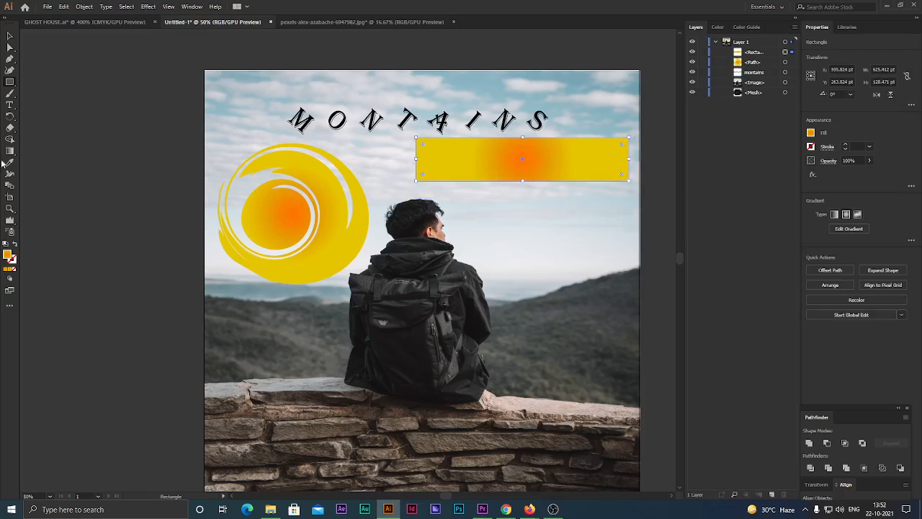
Roughen the gradient rectangle's upper edge into tall irregular spikes with the Wrinkle tool, using a smaller brush and repeated strokes.
click(11, 231)
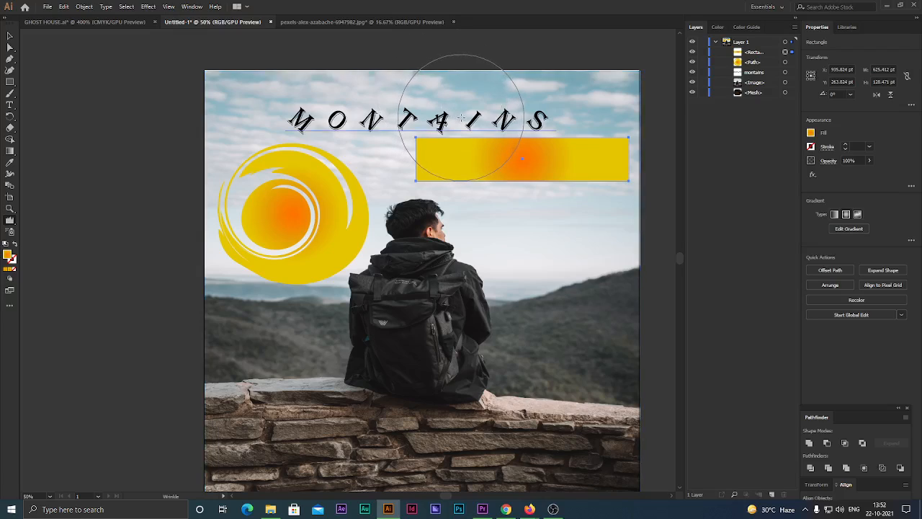
mouse_move(469, 118)
mouse_down()
mouse_move(441, 130)
mouse_move(479, 196)
mouse_move(478, 167)
mouse_move(465, 167)
mouse_move(507, 168)
mouse_move(410, 166)
mouse_up()
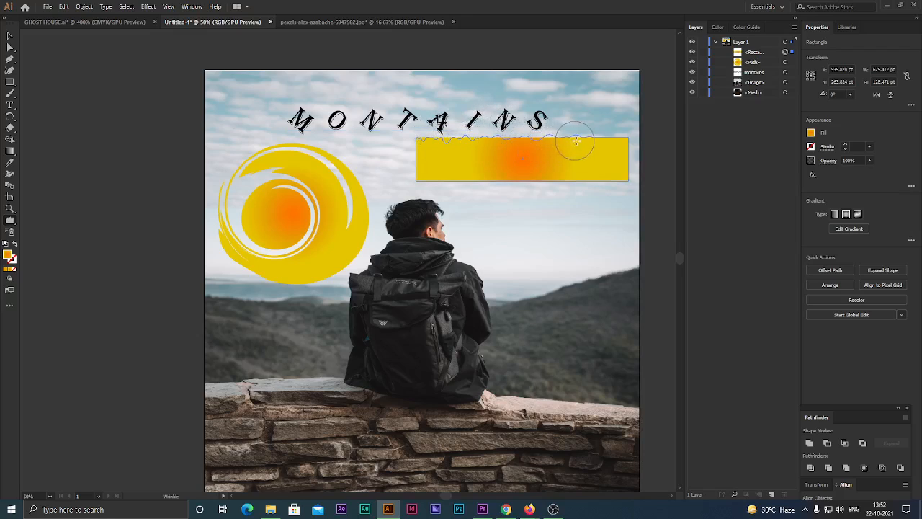
drag(608, 142, 604, 144)
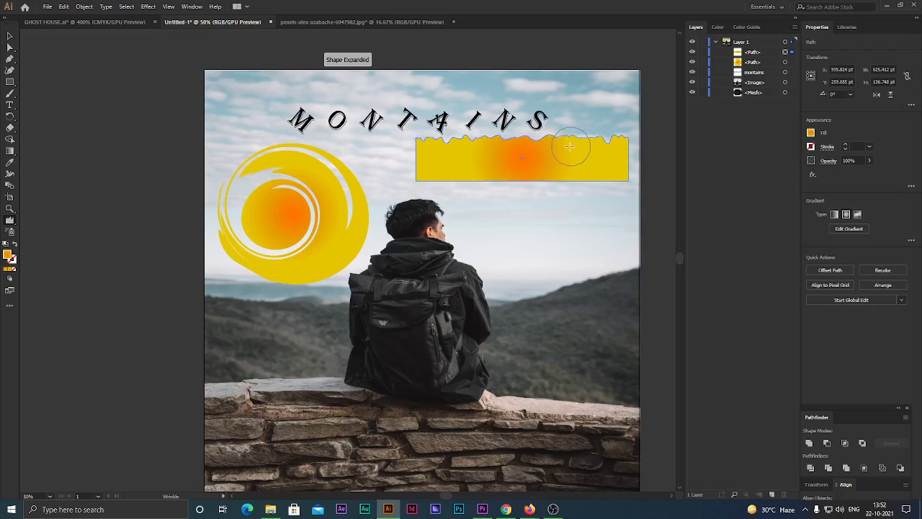
mouse_move(529, 140)
mouse_down()
mouse_move(511, 152)
mouse_move(499, 128)
mouse_move(483, 146)
mouse_move(474, 129)
mouse_move(452, 150)
mouse_move(450, 103)
mouse_move(438, 139)
mouse_up()
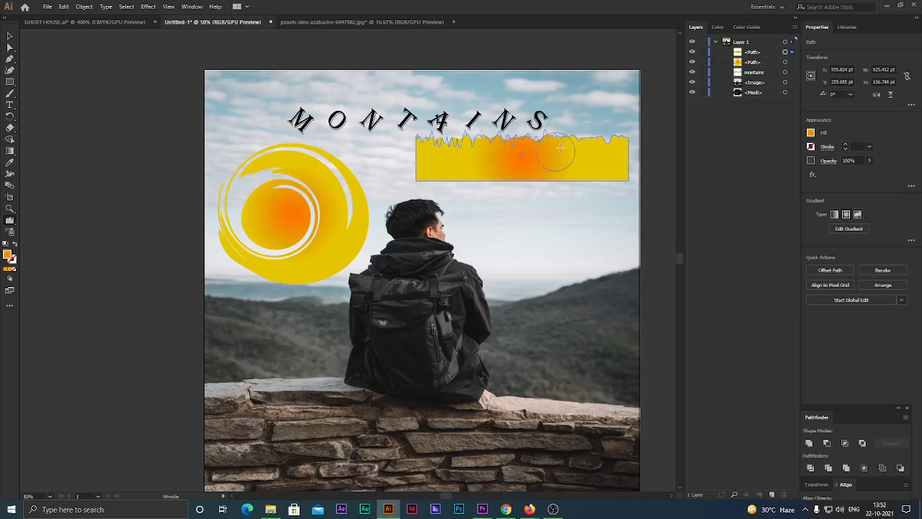
mouse_move(607, 144)
mouse_down()
mouse_move(403, 150)
mouse_move(328, 128)
mouse_up()
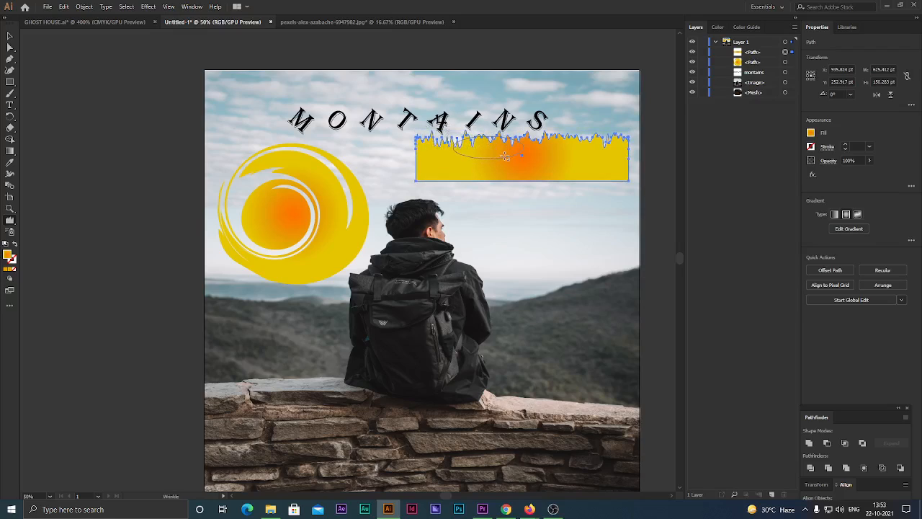
drag(505, 156, 506, 154)
mouse_move(457, 133)
mouse_down()
mouse_move(602, 139)
mouse_move(475, 135)
mouse_up()
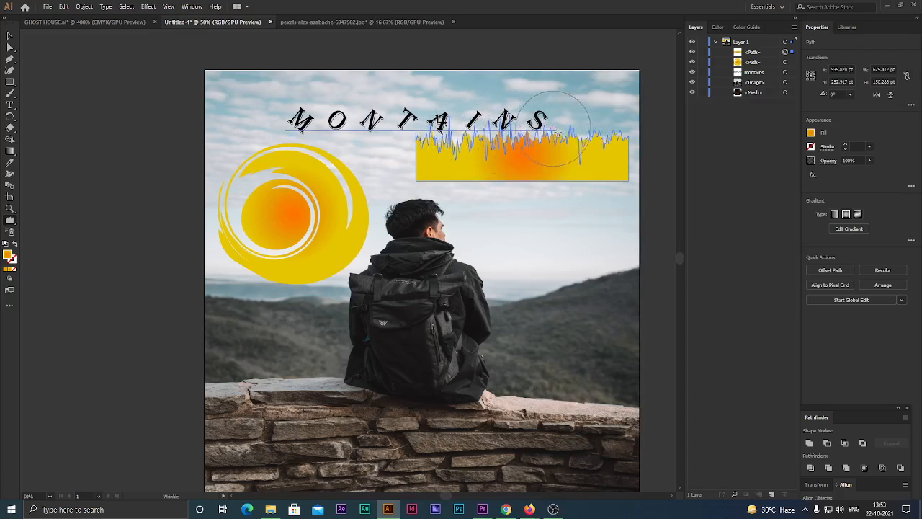
mouse_move(555, 130)
mouse_down()
mouse_move(593, 141)
mouse_move(477, 122)
mouse_move(410, 141)
mouse_up()
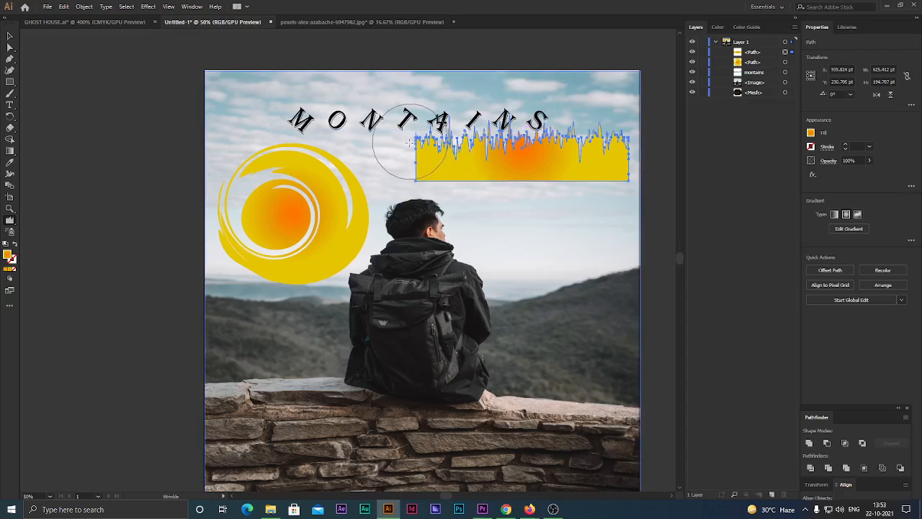
Move the spiked gradient shape flush with the artboard's right edge, at about X 967 pt, Y 265 pt.
key(v)
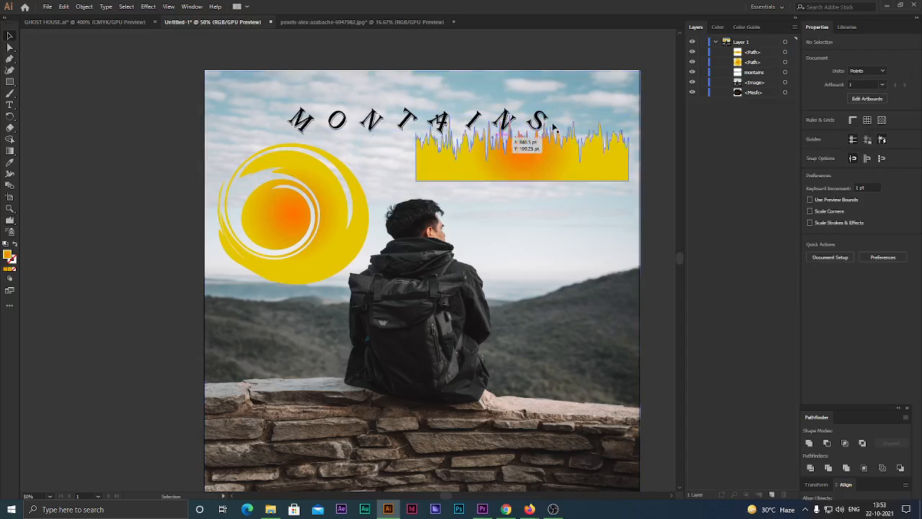
drag(553, 164, 556, 191)
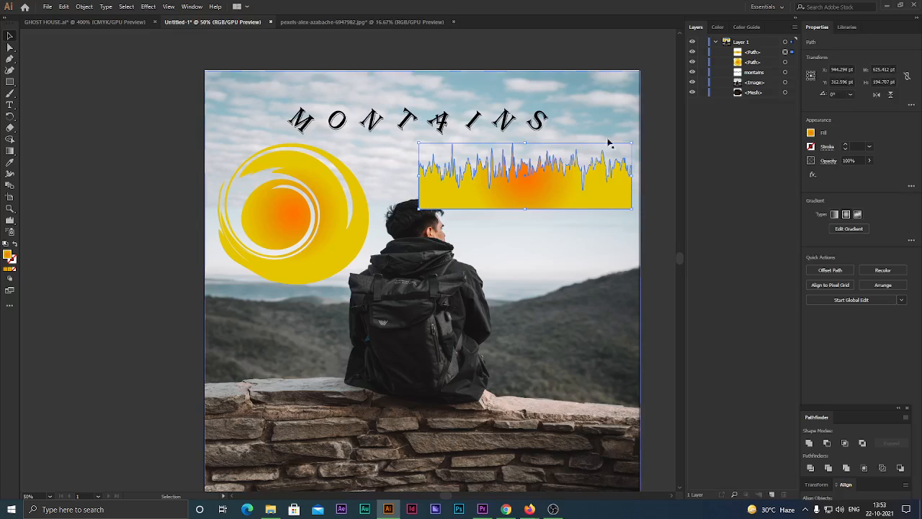
click(659, 129)
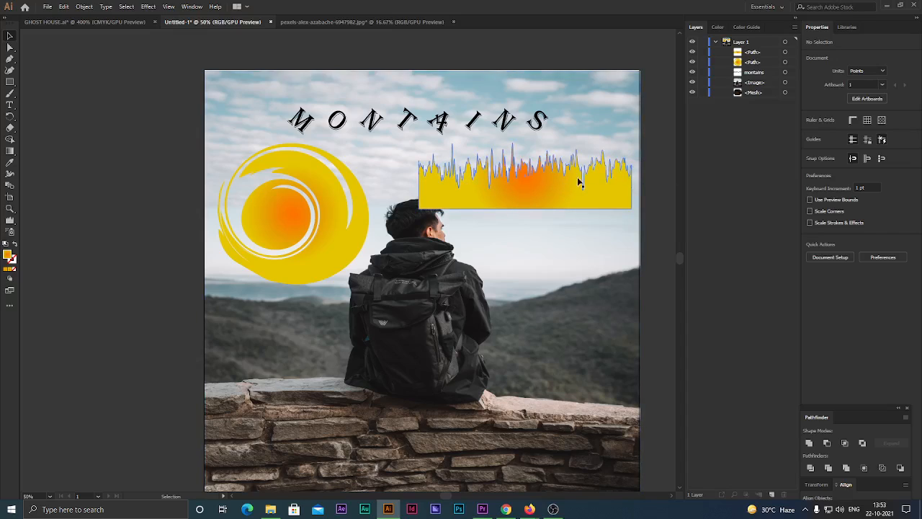
drag(577, 177, 578, 166)
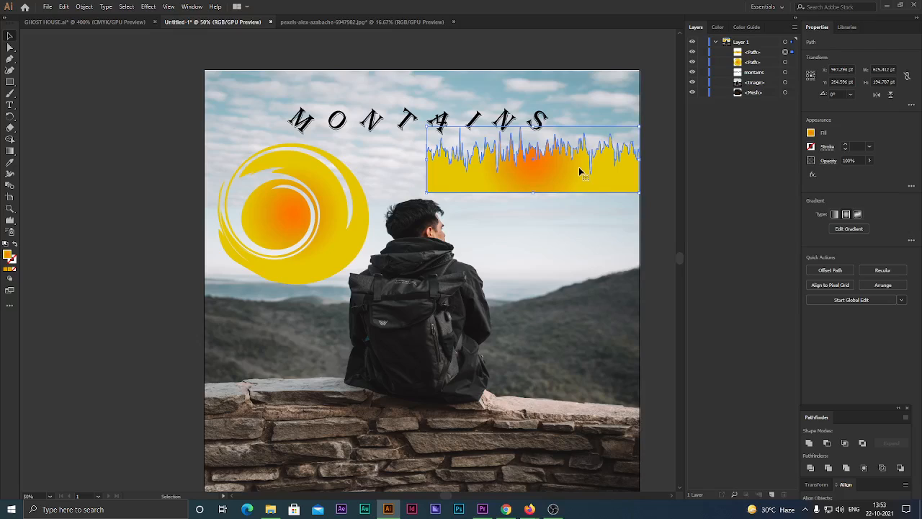
Dock the floating Pathfinder and Align panels between Layers and Properties, and fit the artboard in the window.
click(328, 232)
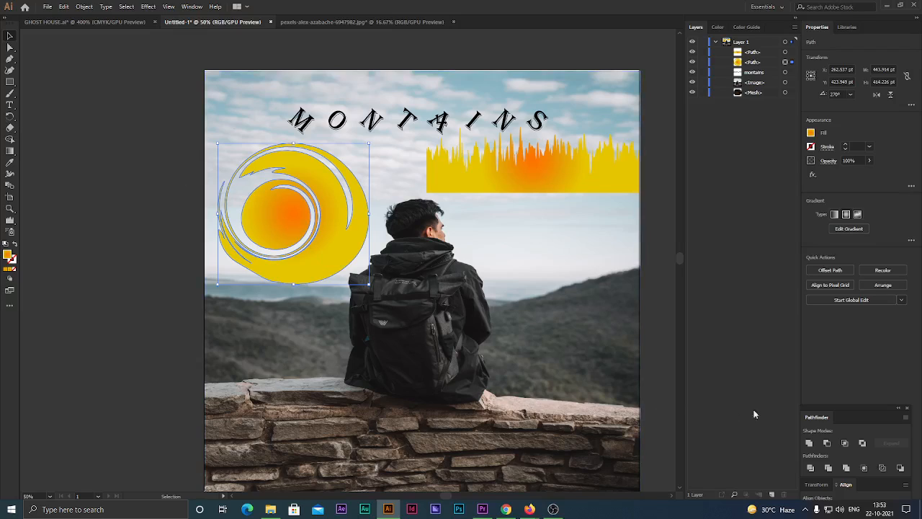
drag(840, 408, 797, 333)
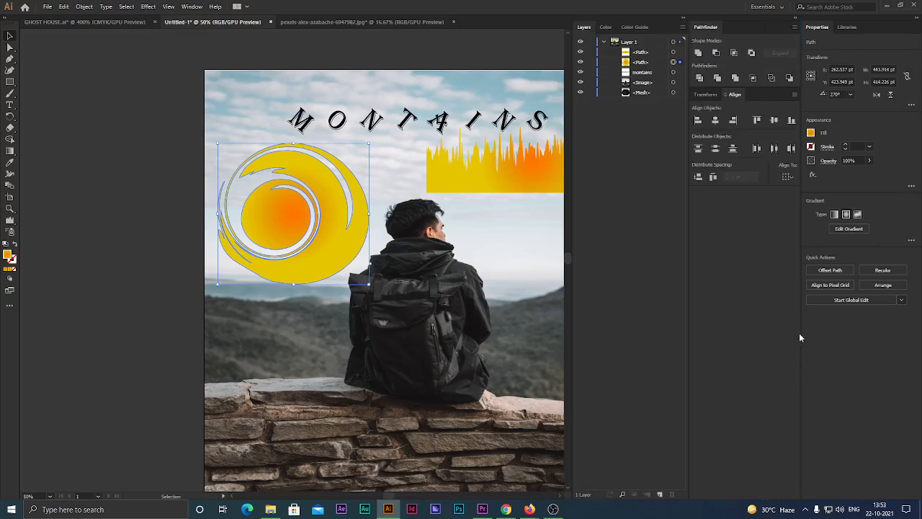
click(145, 158)
key(ctrl+0)
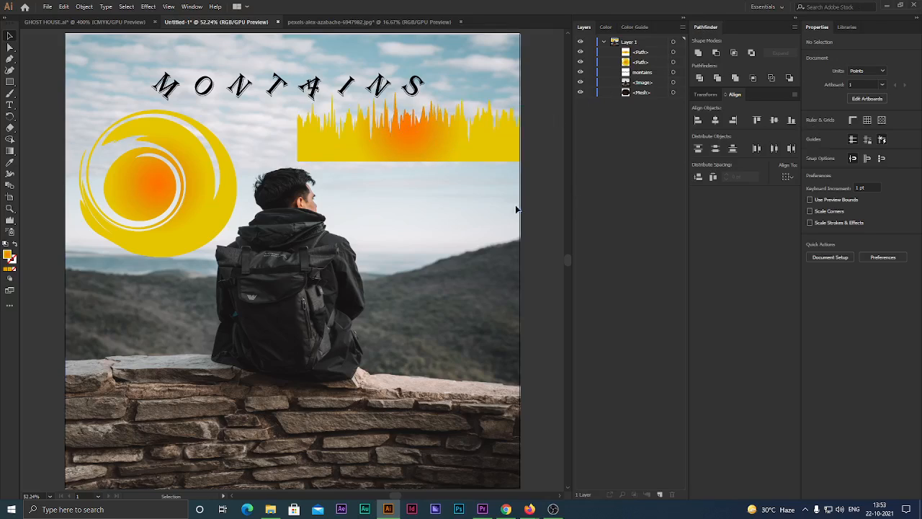
Start an Inner Glow effect on the spiked gradient shape with its blending mode set to Multiply.
click(391, 140)
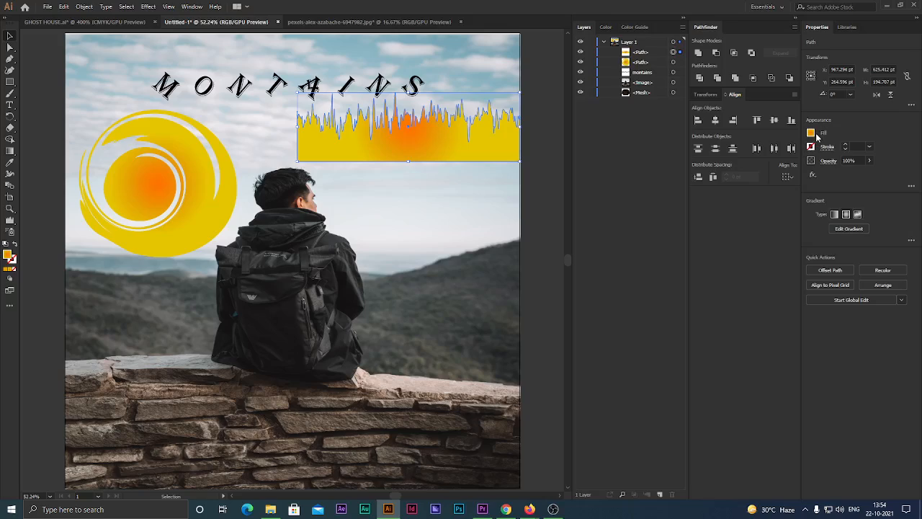
click(869, 161)
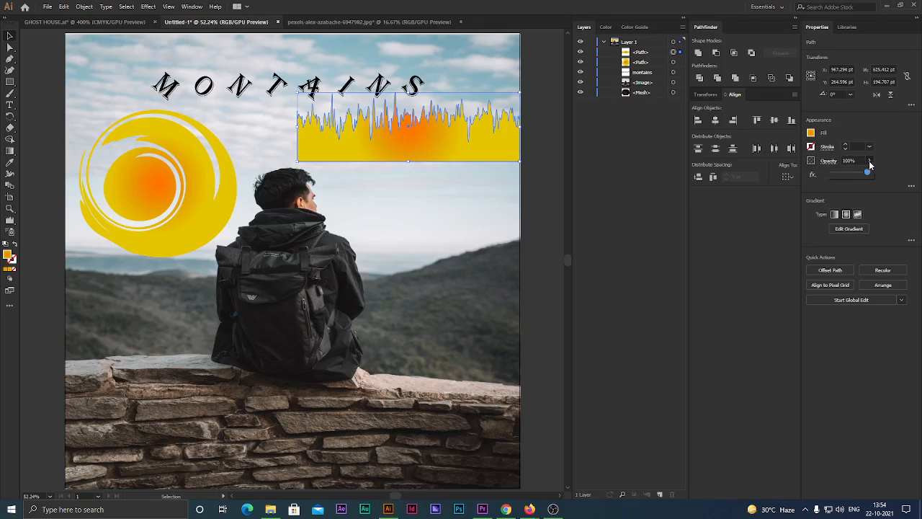
mouse_move(858, 175)
mouse_down()
mouse_move(843, 174)
mouse_move(867, 174)
mouse_up()
click(813, 175)
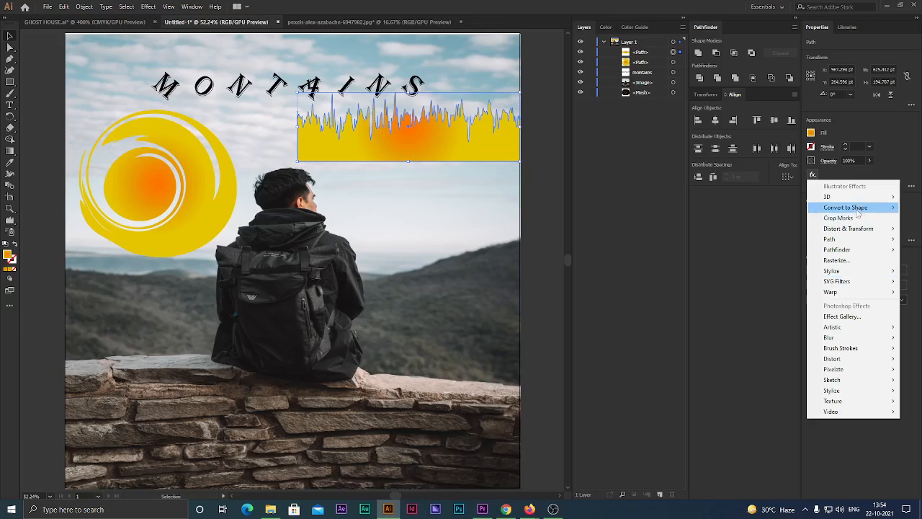
mouse_move(861, 201)
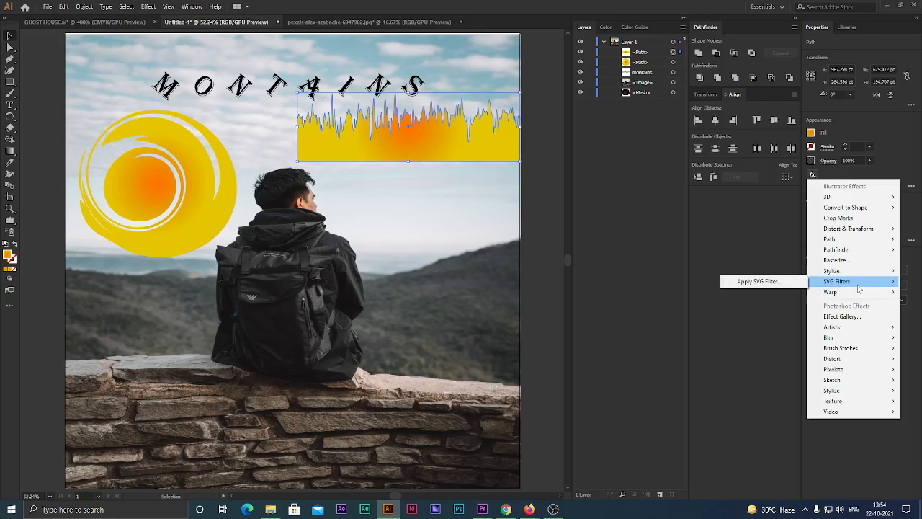
mouse_move(863, 271)
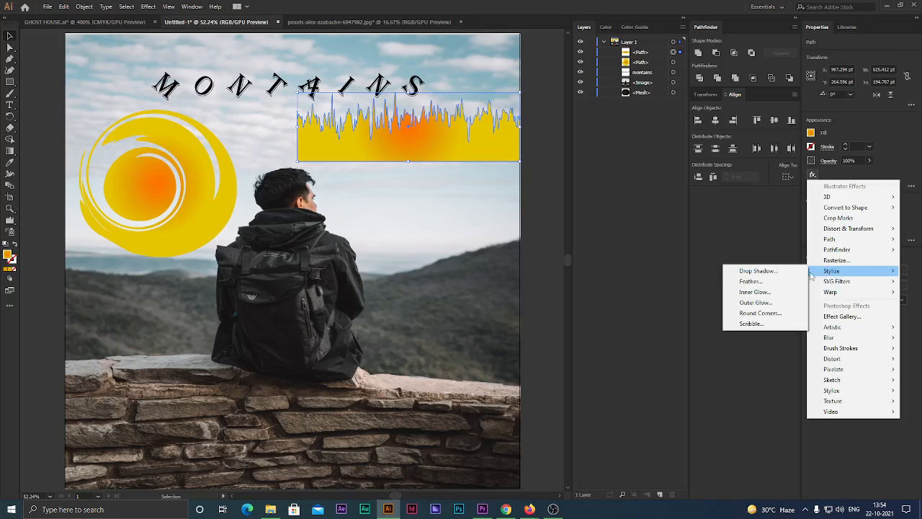
click(778, 294)
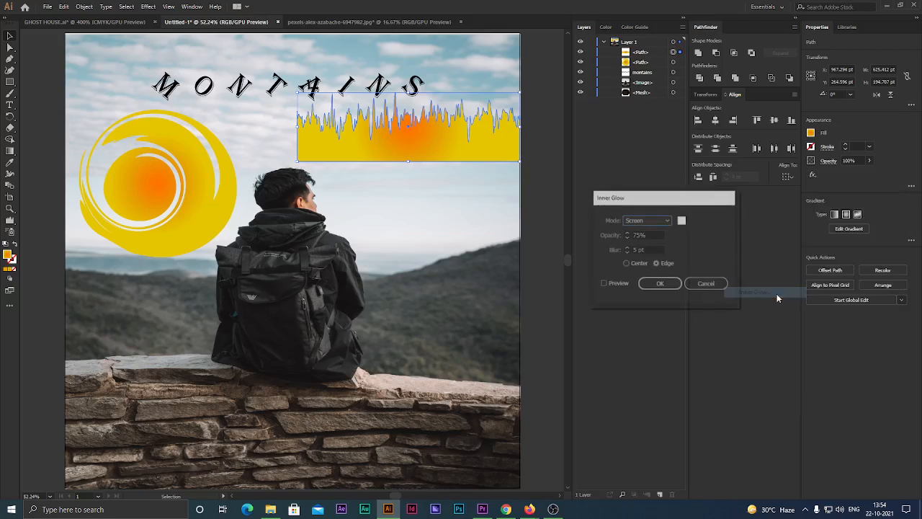
click(662, 221)
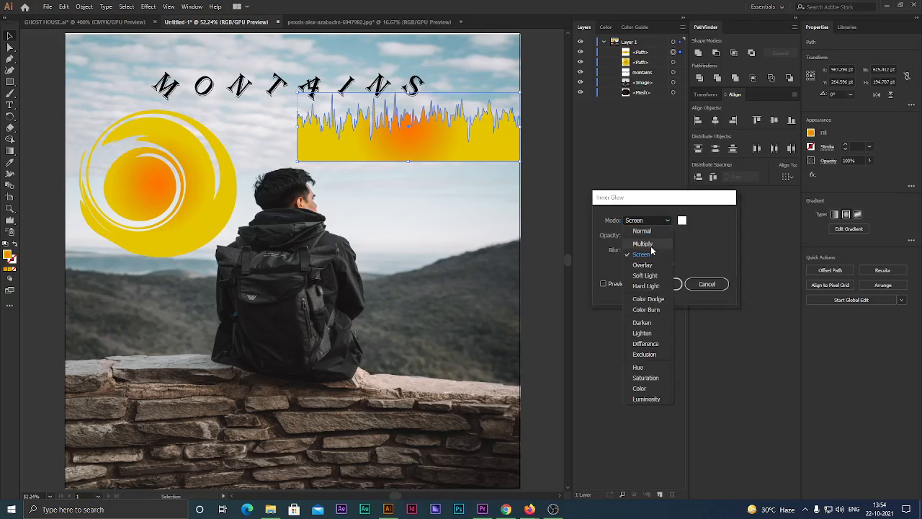
click(653, 245)
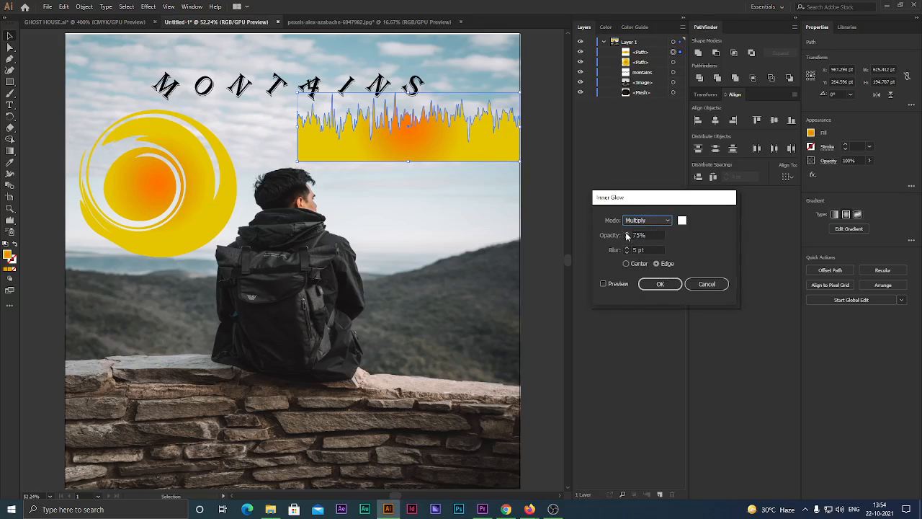
Set the Inner Glow to 80% opacity and 15 pt blur from the edge, preview it, and apply it.
click(627, 234)
click(627, 234)
click(627, 234)
click(627, 233)
click(627, 233)
click(626, 233)
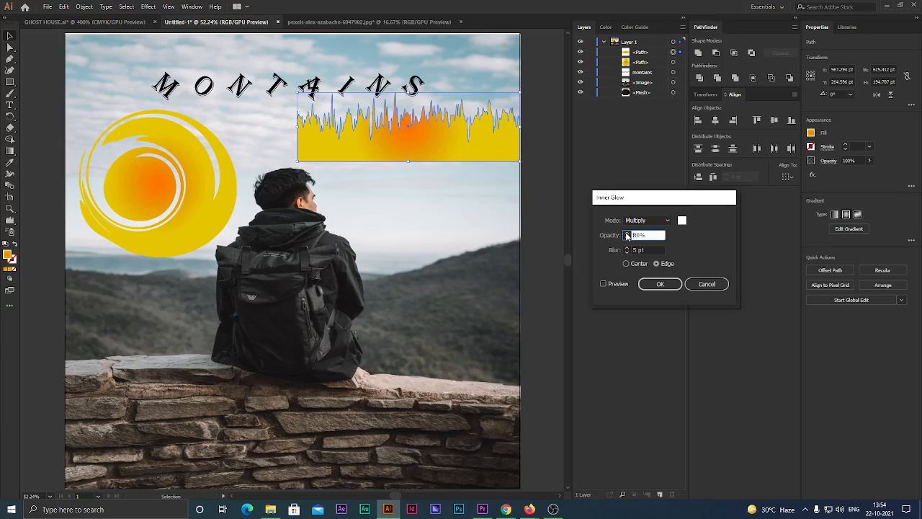
click(628, 237)
click(627, 247)
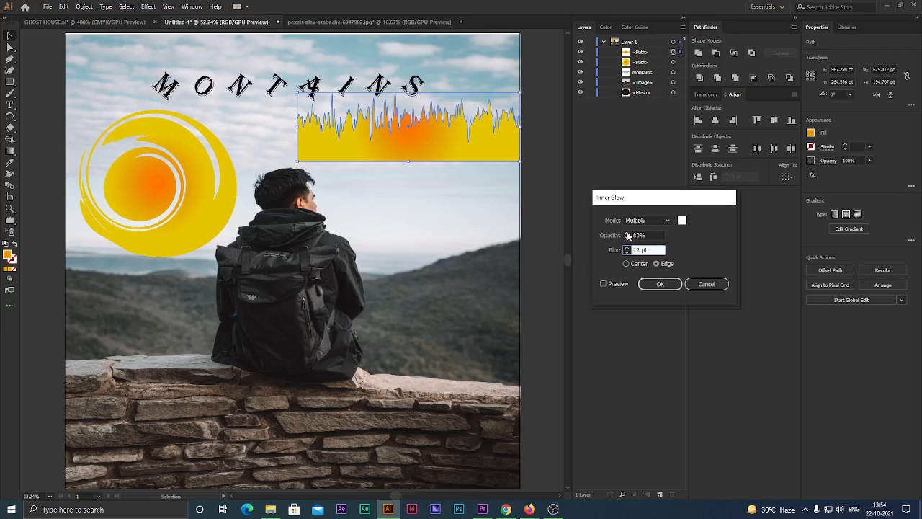
drag(650, 248, 621, 250)
text(15)
click(631, 264)
click(659, 264)
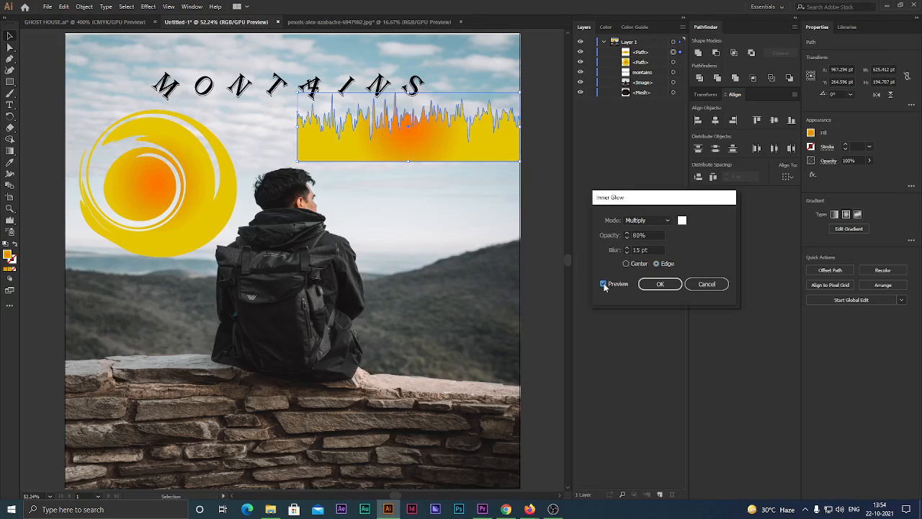
drag(635, 200, 585, 142)
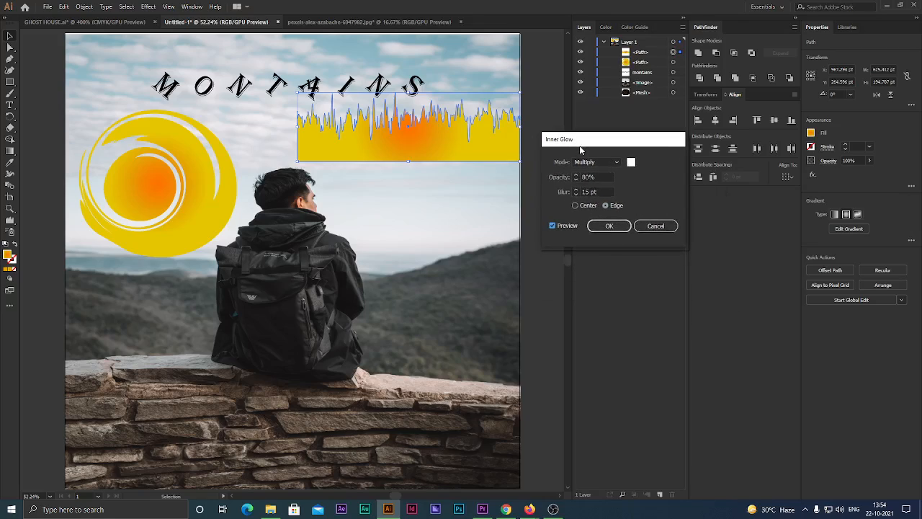
click(609, 226)
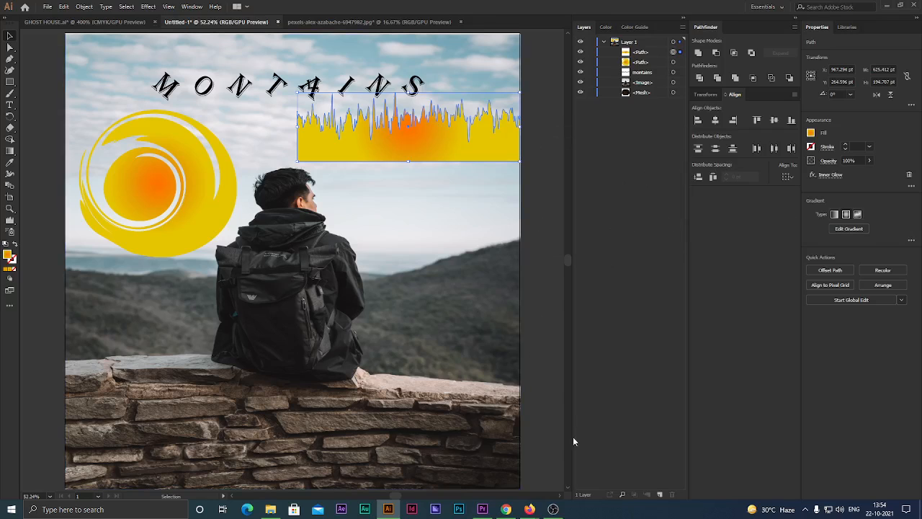
Switch to the Google Meet call in Firefox, admit the waiting participant, and return to Illustrator.
click(507, 510)
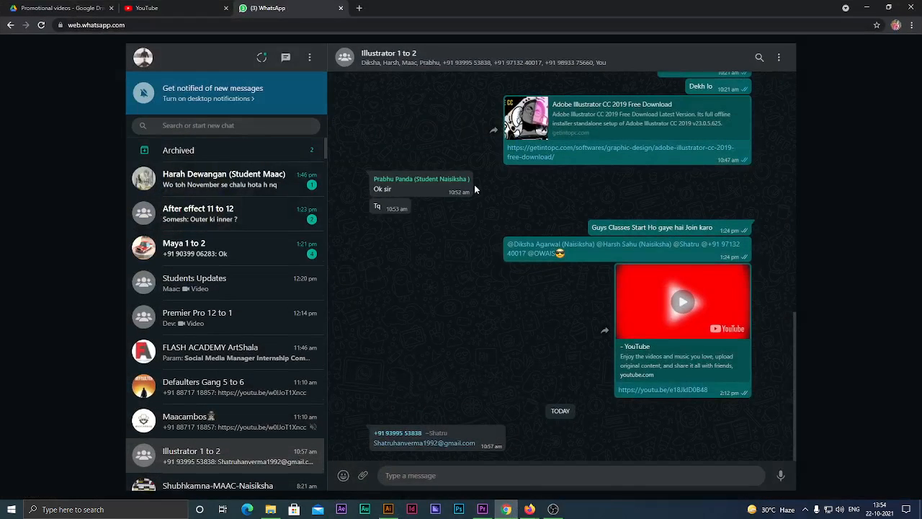
click(507, 510)
mouse_move(530, 509)
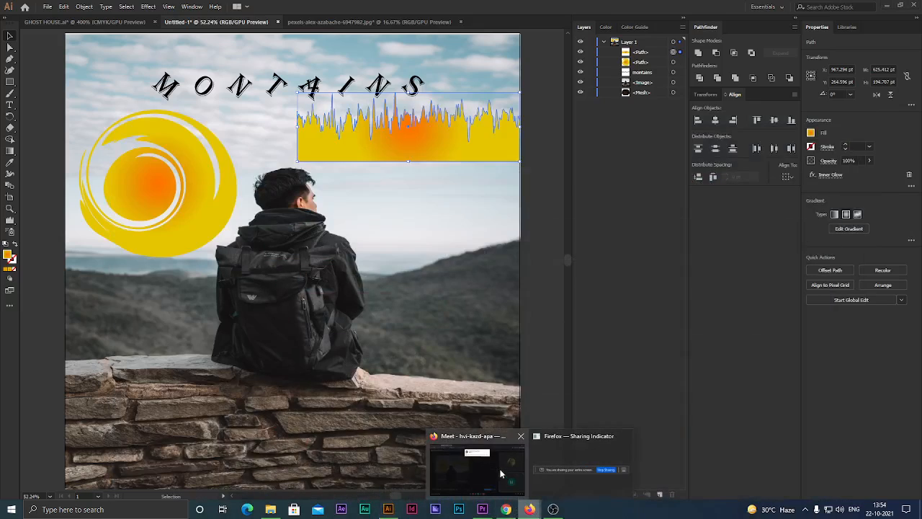
click(505, 436)
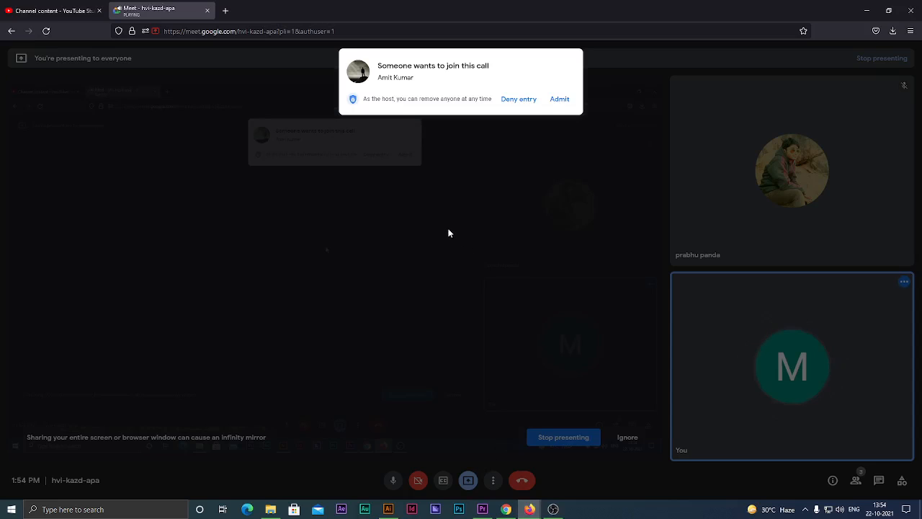
click(561, 100)
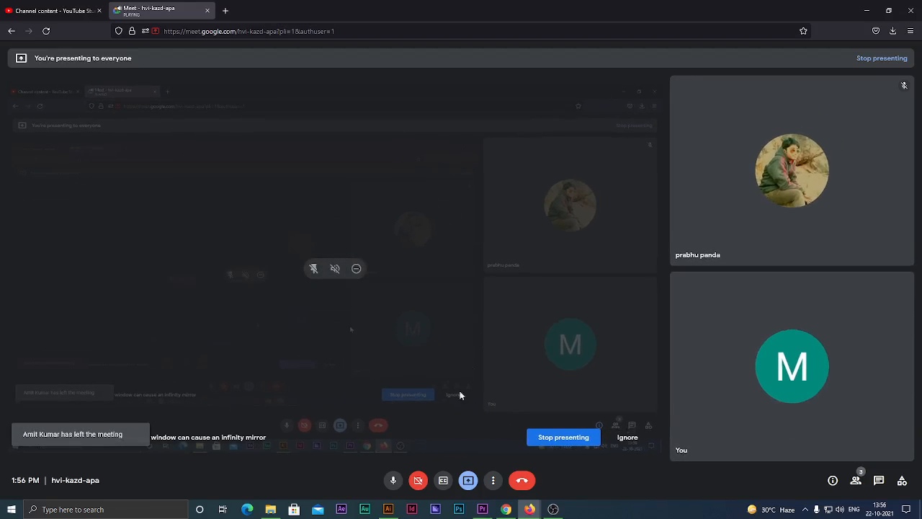
click(388, 509)
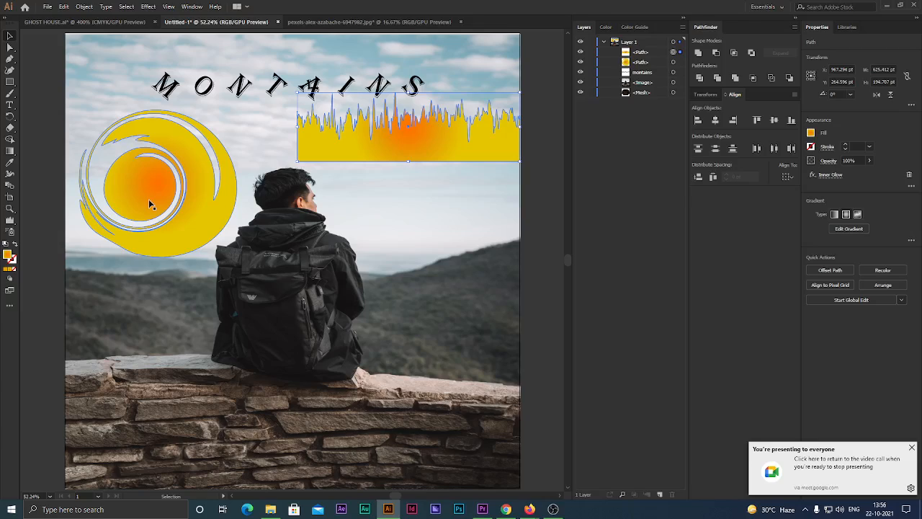
click(9, 221)
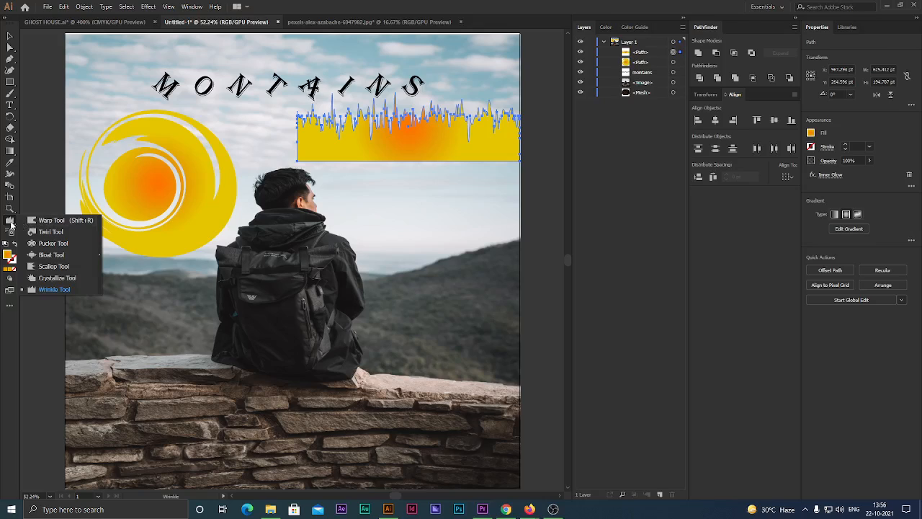
click(13, 222)
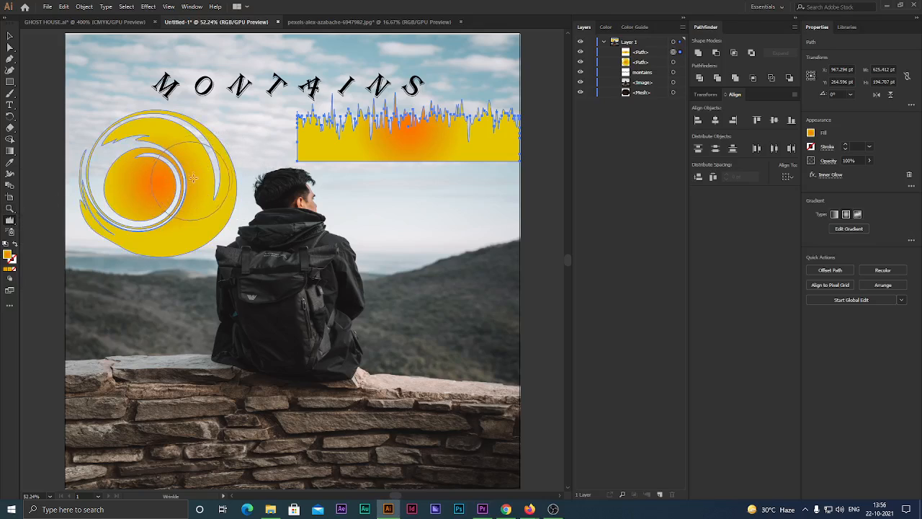
click(10, 222)
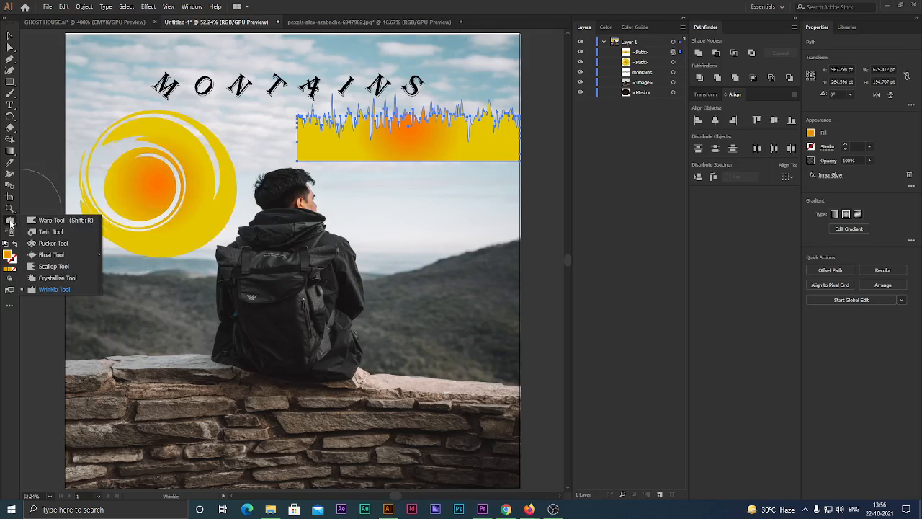
Target the twirled sun path and push its lower and left outer edges with the Warp tool.
click(61, 221)
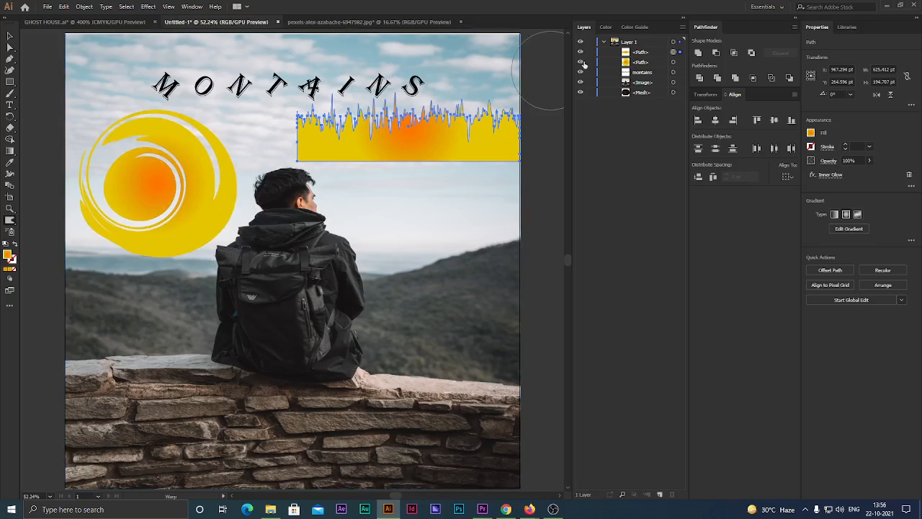
click(643, 63)
click(675, 63)
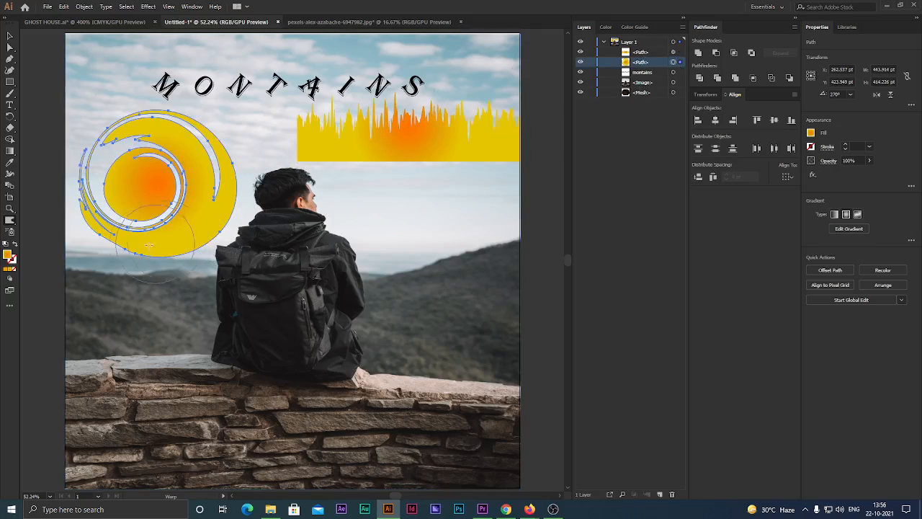
drag(149, 247, 122, 253)
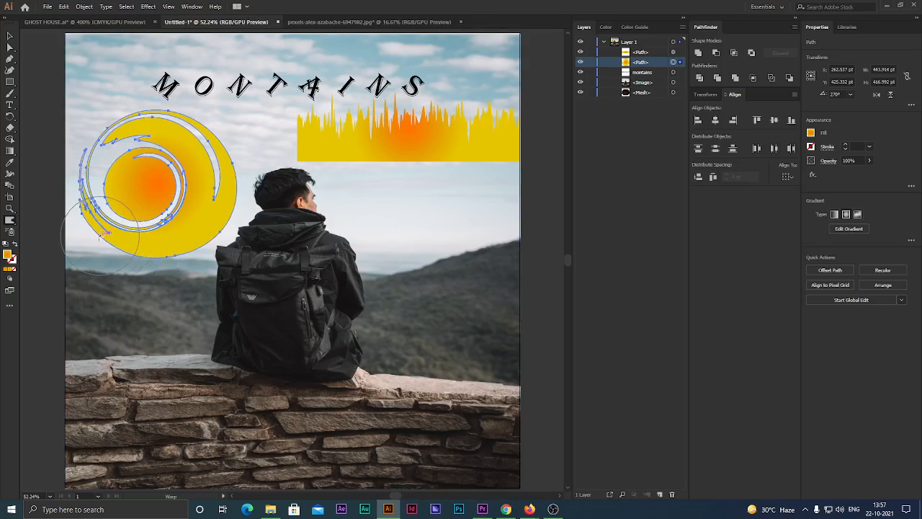
drag(166, 257, 181, 257)
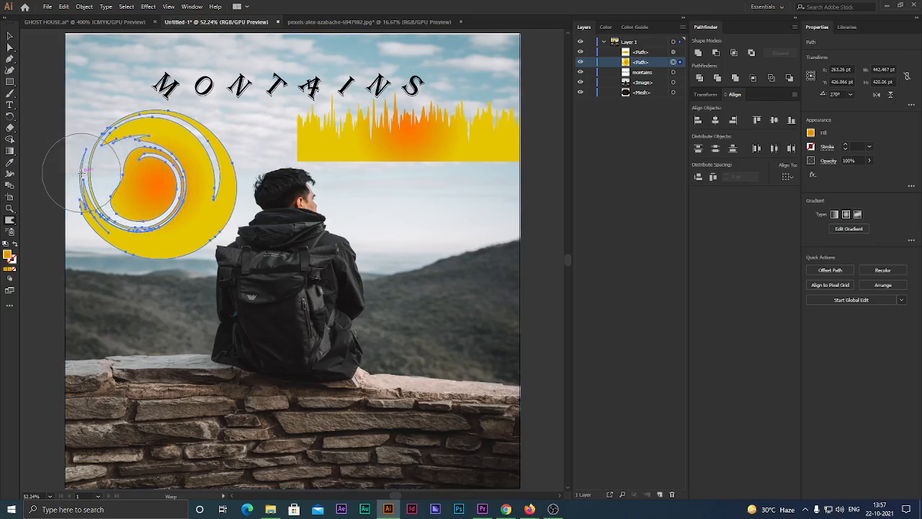
drag(97, 147, 65, 157)
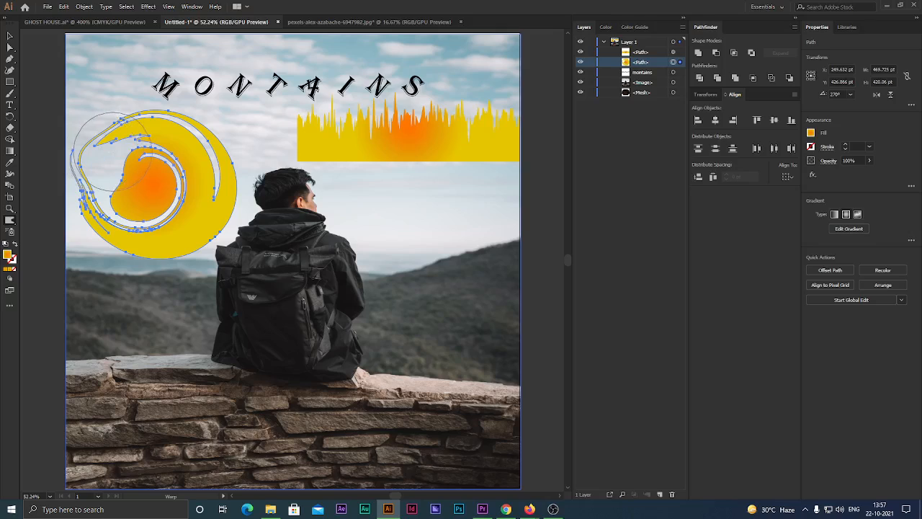
Warp the sun's left side and centre inward and reshape its right edge to form a flowing shape resembling a 3.
drag(119, 178, 198, 195)
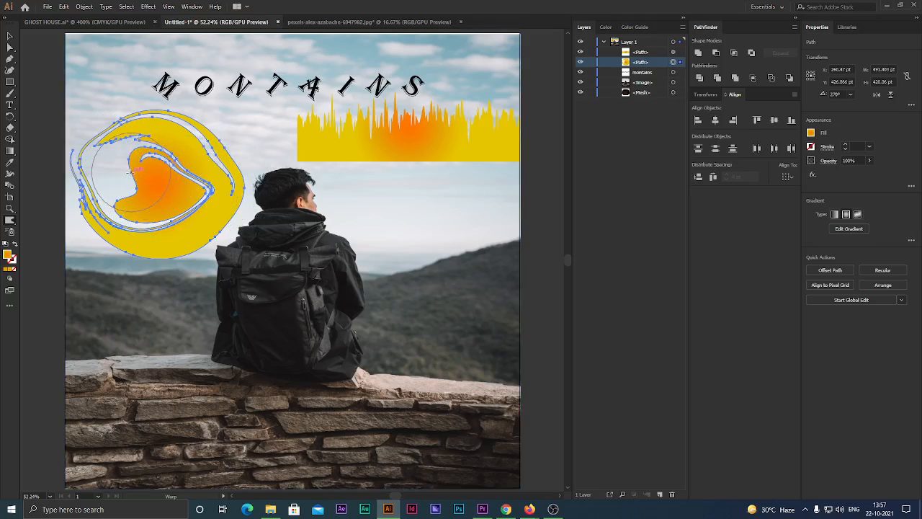
mouse_move(72, 151)
mouse_down()
mouse_move(154, 172)
mouse_move(99, 171)
mouse_move(194, 188)
mouse_move(145, 227)
mouse_move(162, 249)
mouse_up()
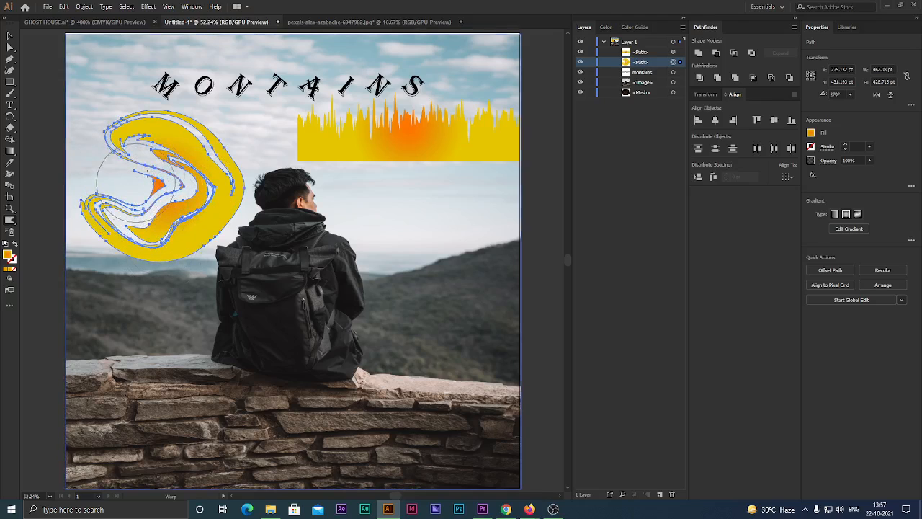
mouse_move(121, 131)
mouse_down()
mouse_move(122, 121)
mouse_move(191, 111)
mouse_move(252, 195)
mouse_move(245, 209)
mouse_move(182, 169)
mouse_up()
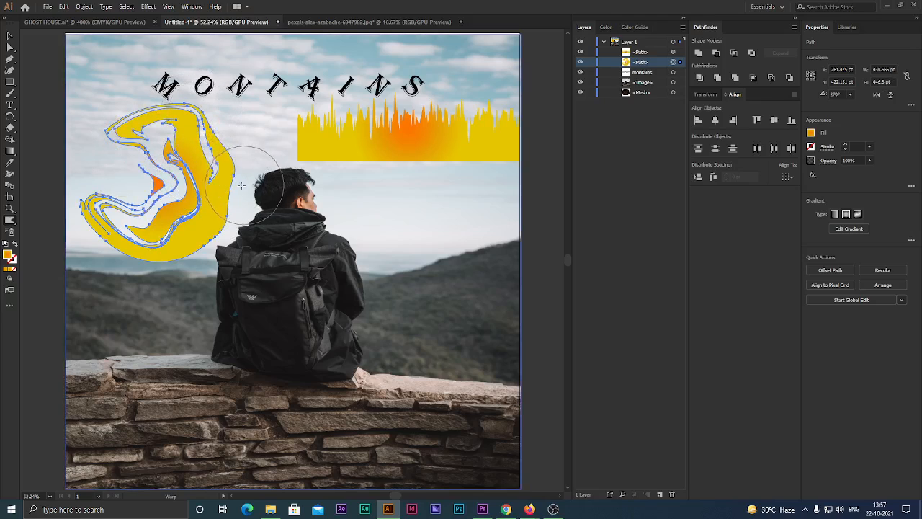
mouse_move(243, 184)
mouse_down()
mouse_move(179, 179)
mouse_move(130, 204)
mouse_move(156, 237)
mouse_up()
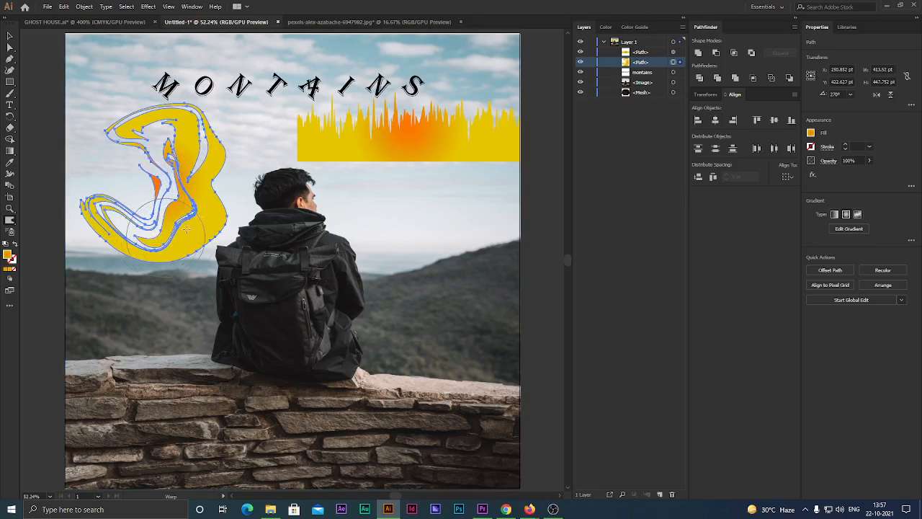
drag(130, 153, 178, 130)
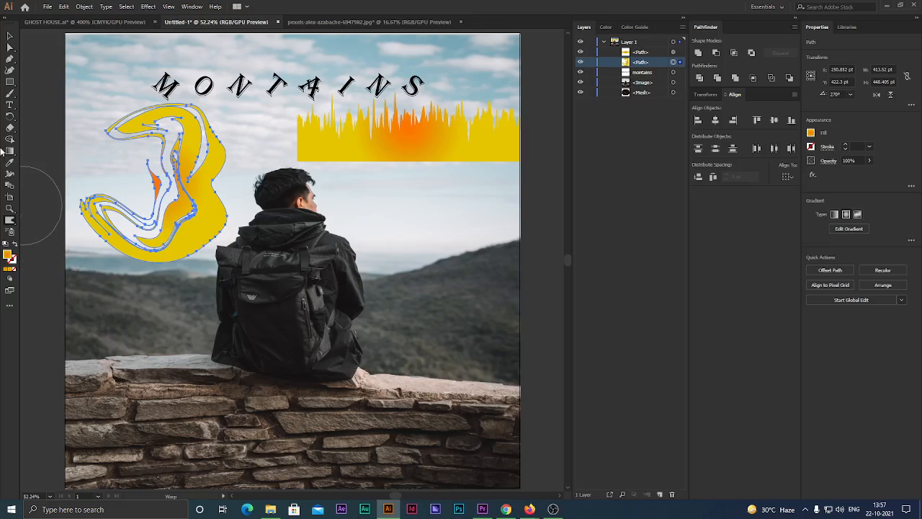
Try to create a gradient mesh on the warped sun shape with the Mesh tool.
drag(9, 151, 51, 163)
click(206, 191)
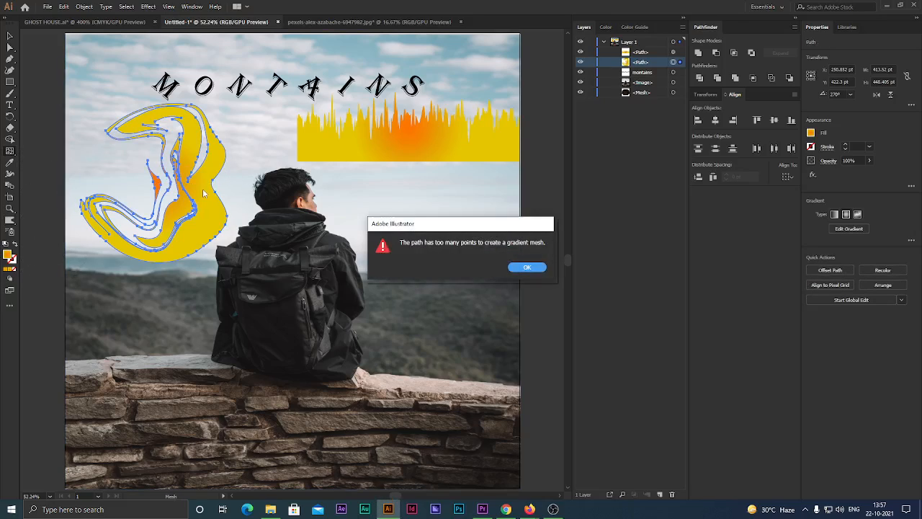
click(516, 272)
Convert the spiked gradient shape to a gradient mesh and reposition its mesh points around the lower middle.
click(407, 148)
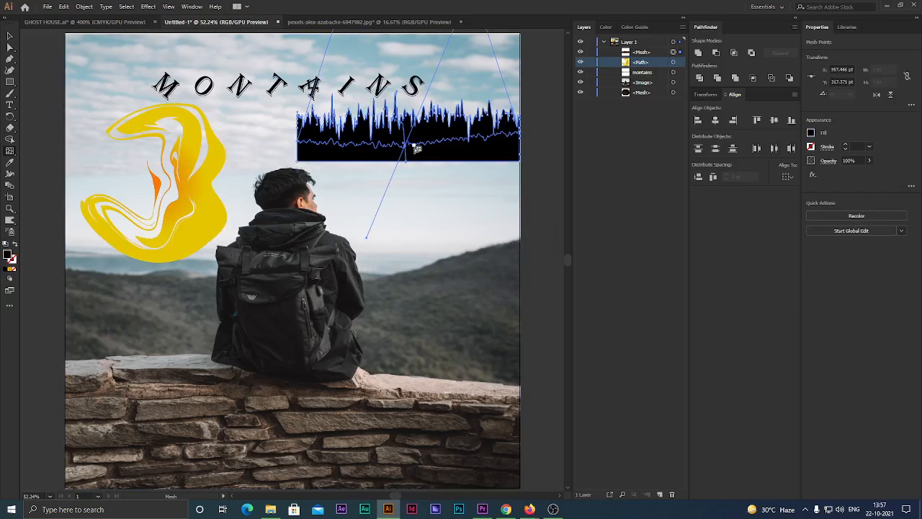
drag(406, 159, 445, 145)
drag(445, 145, 476, 152)
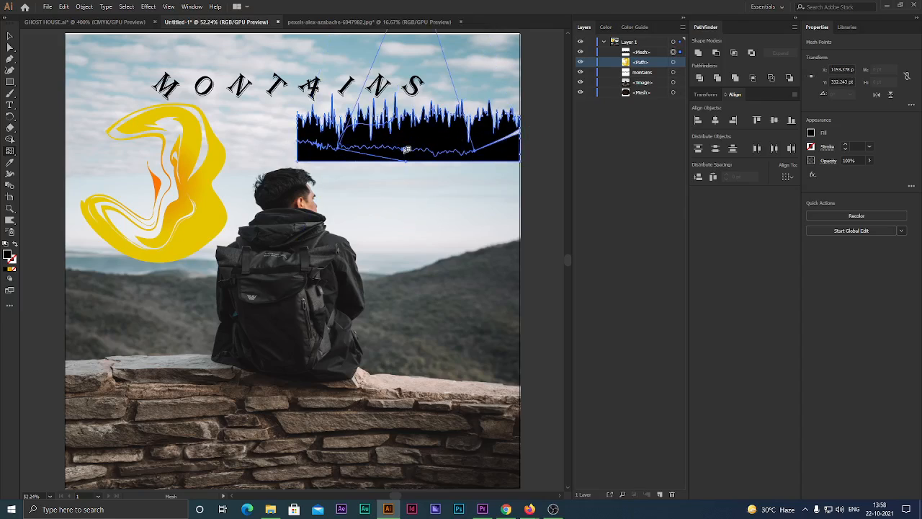
drag(407, 149, 424, 131)
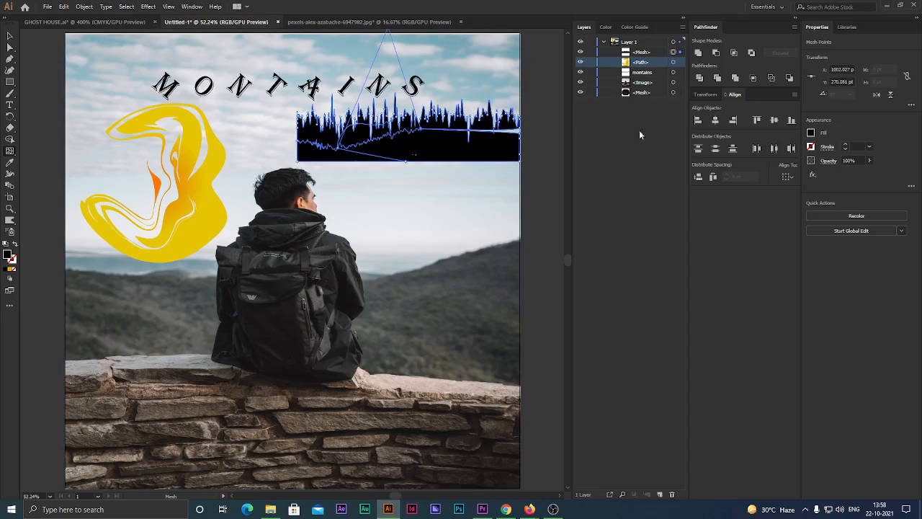
Try blue and red on the selected mesh point of the spiked shape, and settle on a yellow fill.
click(811, 134)
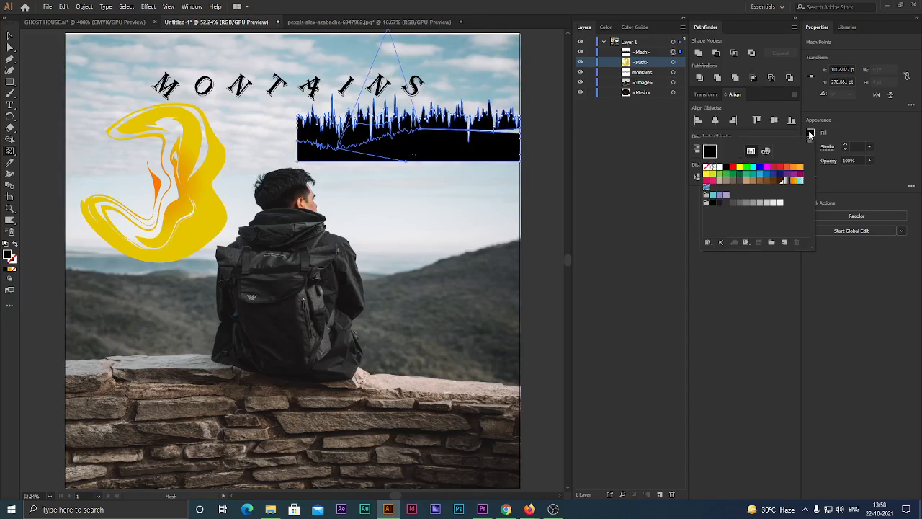
click(760, 175)
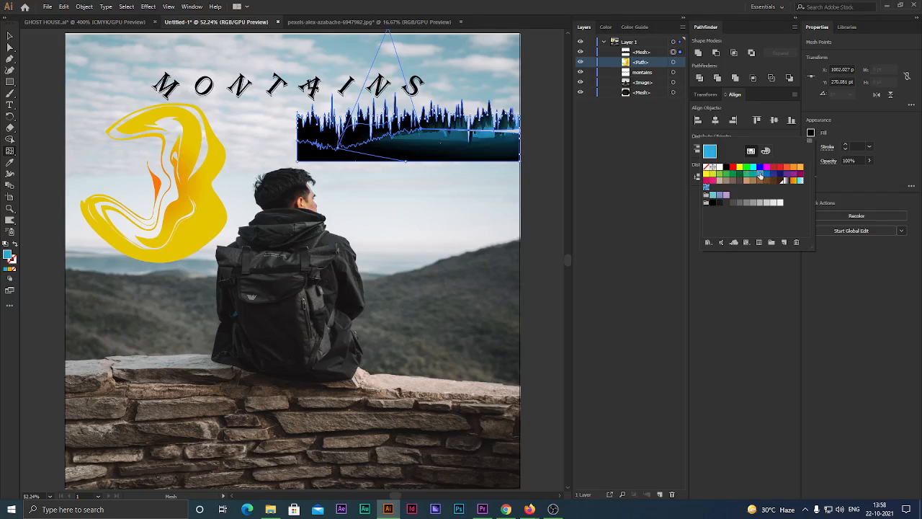
click(733, 168)
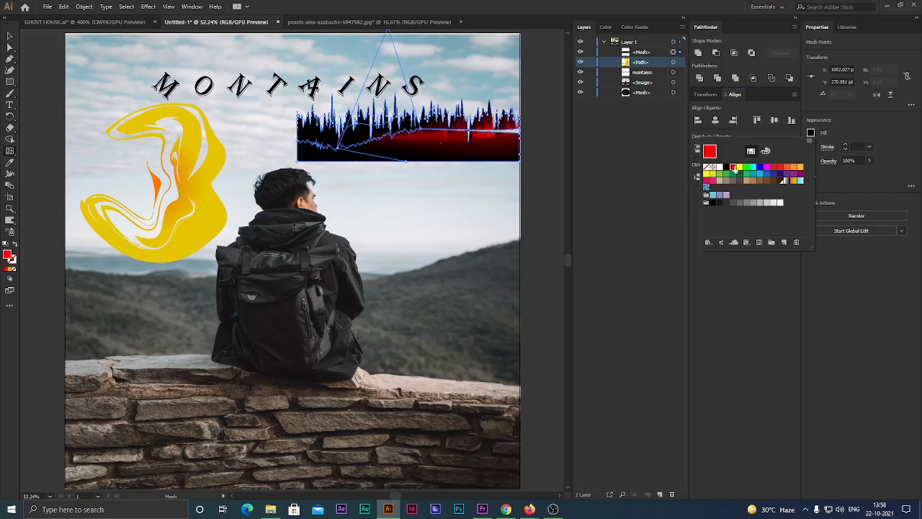
click(739, 168)
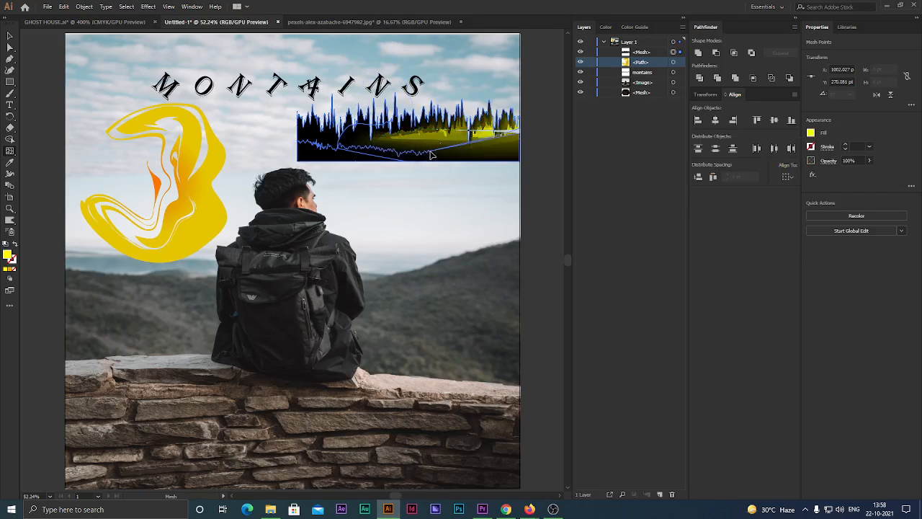
Shift the yellow mesh point lower and add more mesh points across the middle and left part of the spiked shape.
click(473, 150)
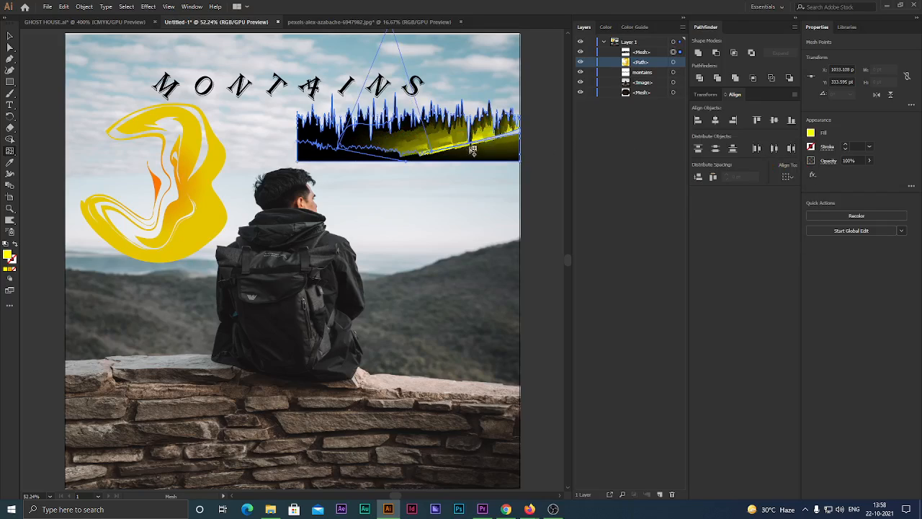
click(430, 137)
click(447, 136)
click(382, 146)
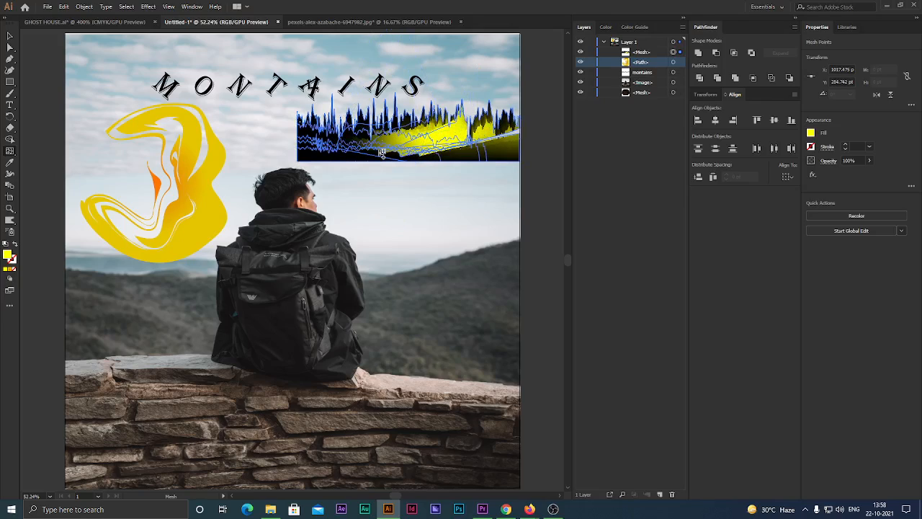
click(348, 150)
click(309, 139)
click(310, 157)
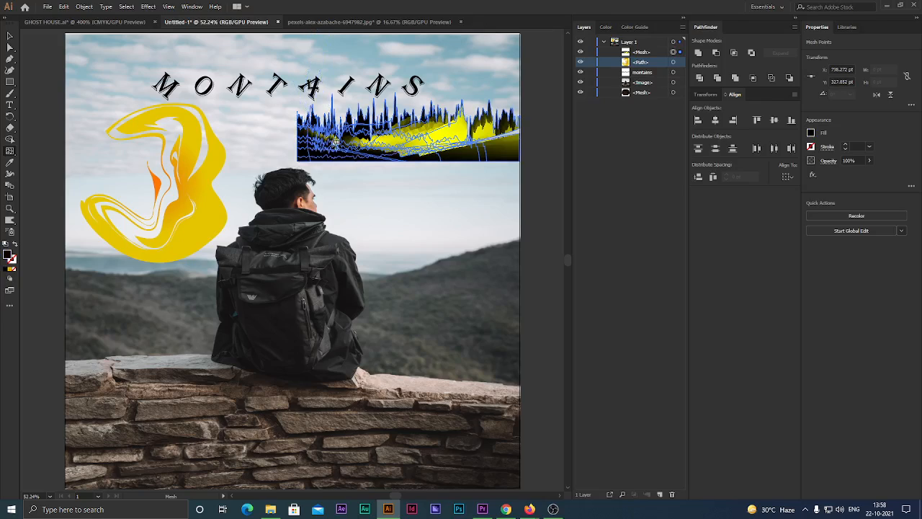
Add and shift mesh points in the right half of the spiked shape, and deselect it.
click(431, 150)
click(496, 147)
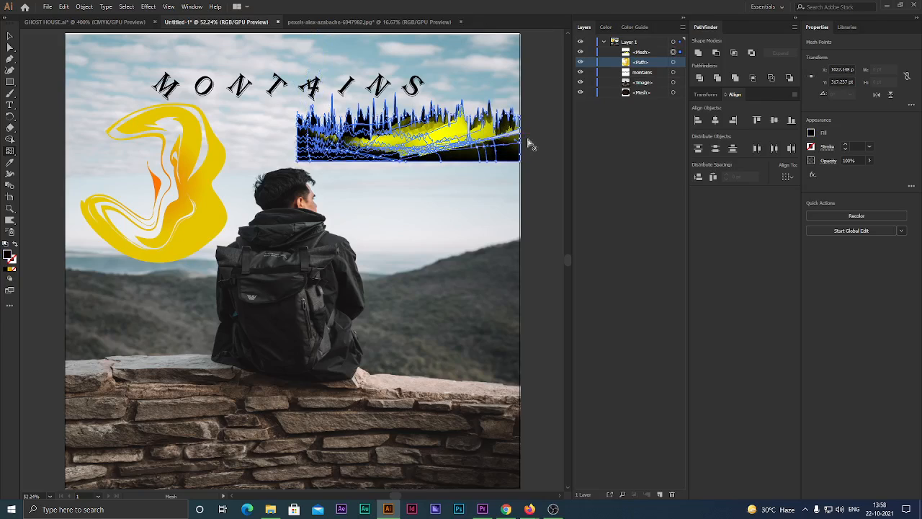
mouse_move(494, 148)
mouse_down()
mouse_move(521, 147)
mouse_move(511, 152)
mouse_up()
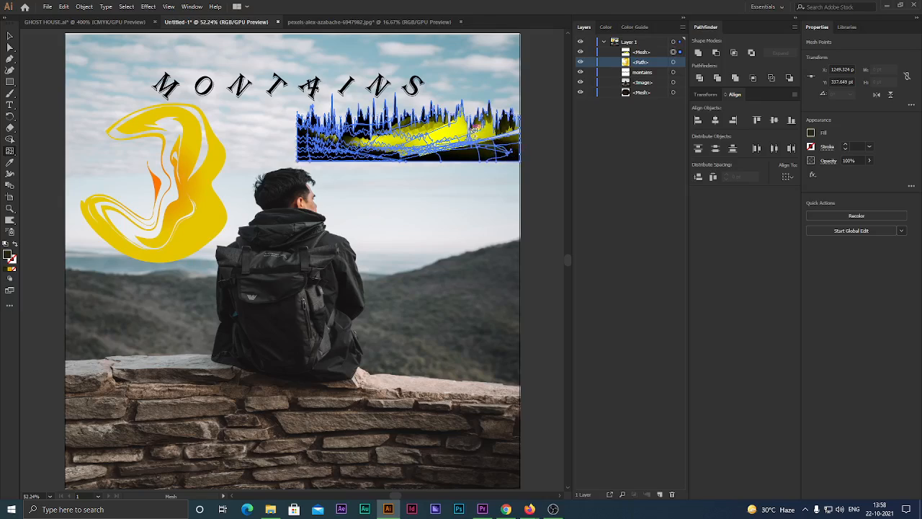
click(445, 142)
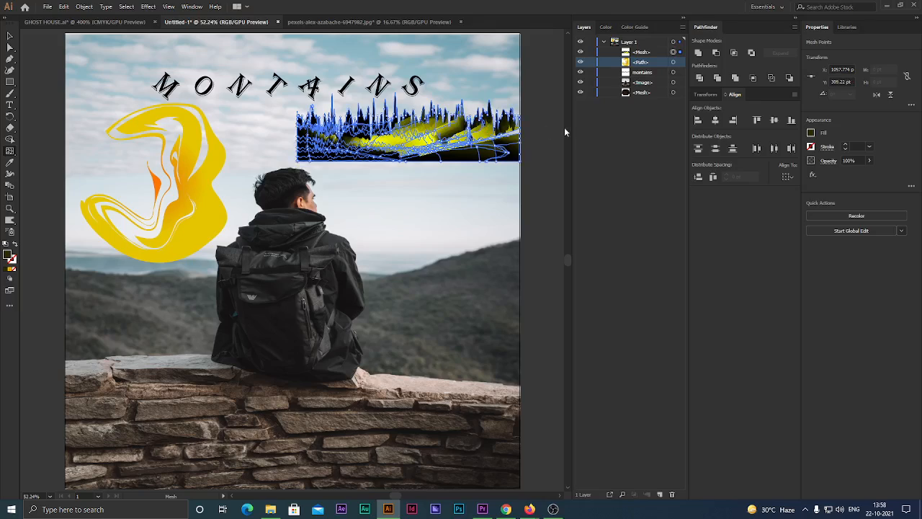
key(v)
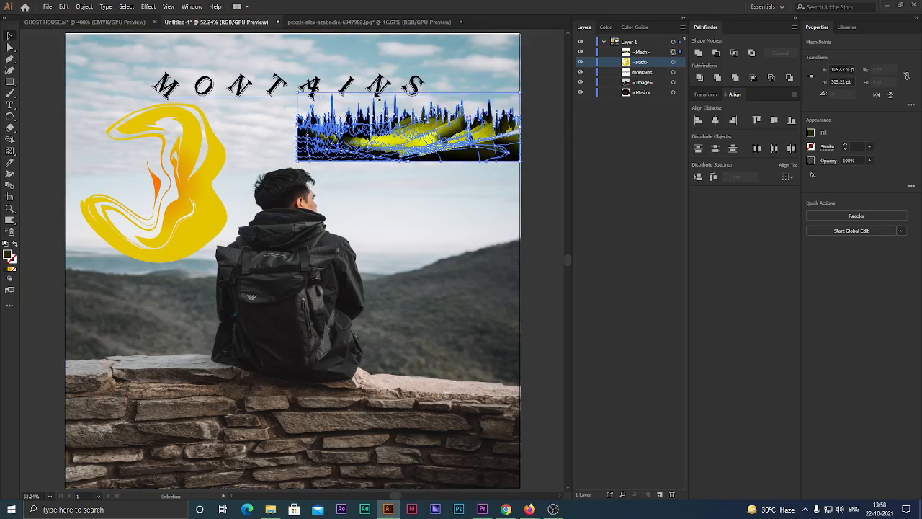
click(532, 166)
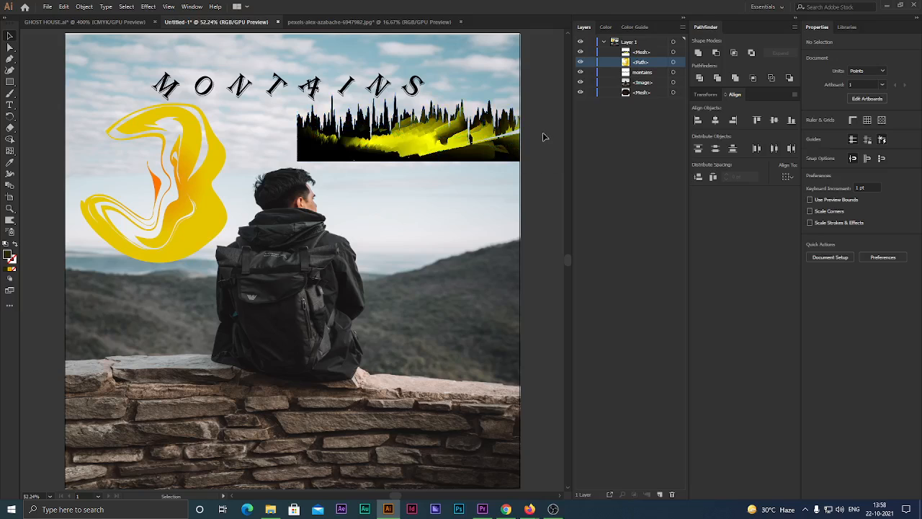
Examine the yellow-and-black mesh shading of the spiked shape and the contours of the warped sun up close.
scroll(546, 132, up, 5)
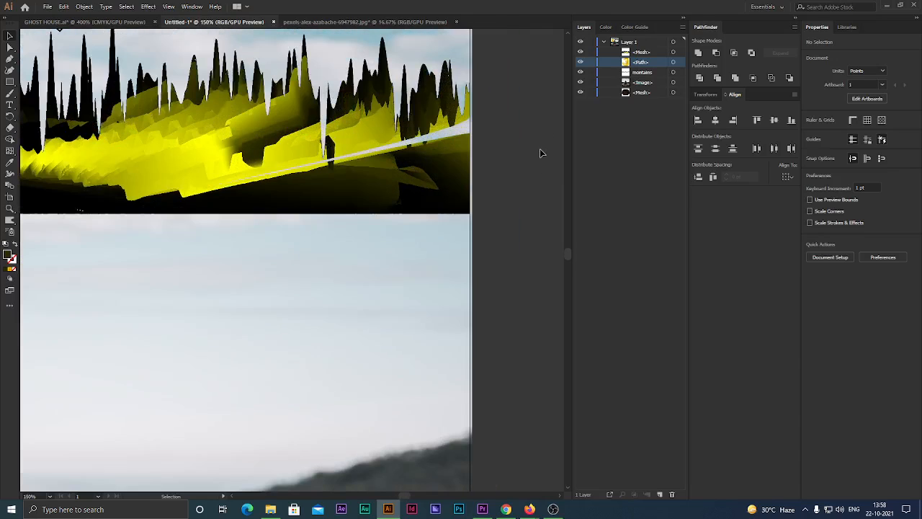
drag(532, 151, 571, 215)
drag(452, 206, 509, 185)
drag(330, 160, 472, 181)
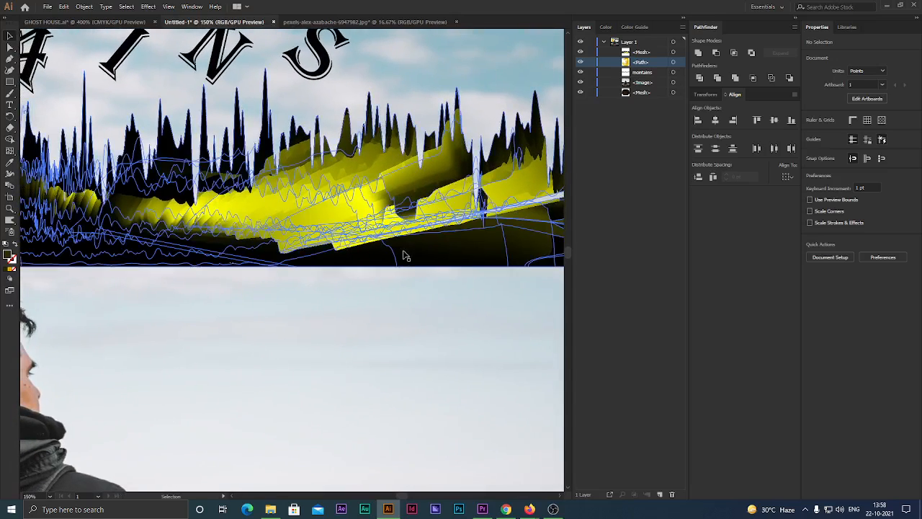
scroll(378, 273, down, 3)
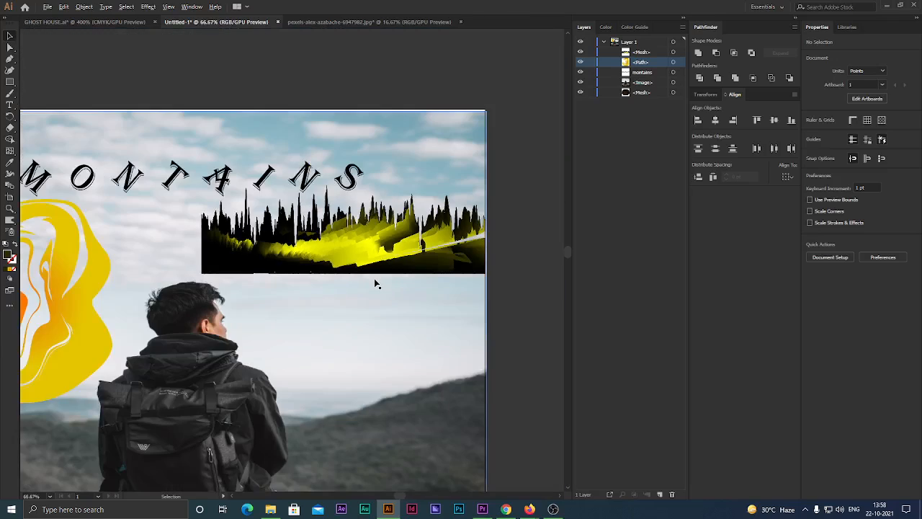
scroll(373, 285, down, 2)
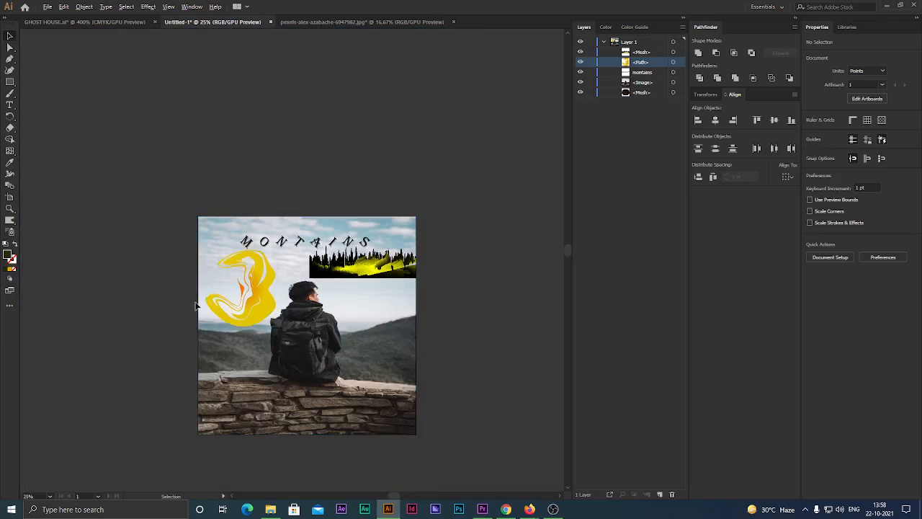
scroll(206, 302, up, 5)
scroll(237, 263, down, 1)
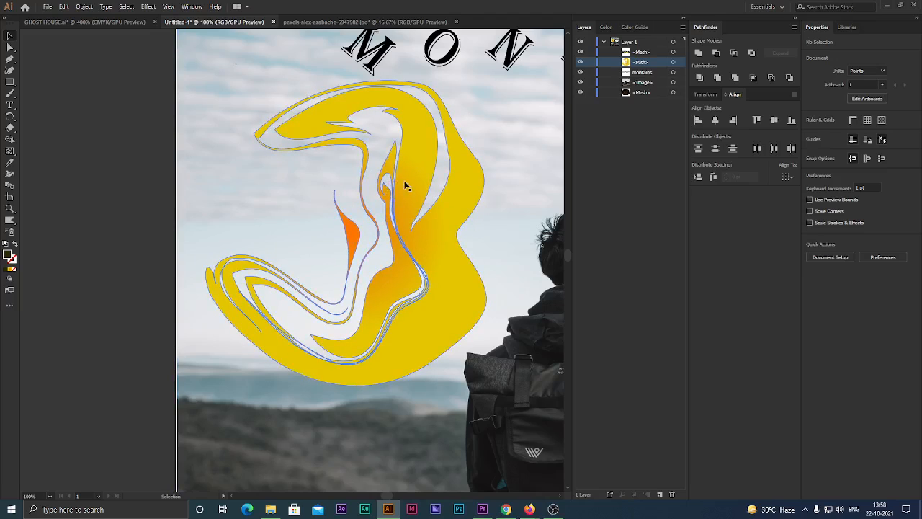
scroll(290, 200, down, 3)
scroll(291, 200, down, 1)
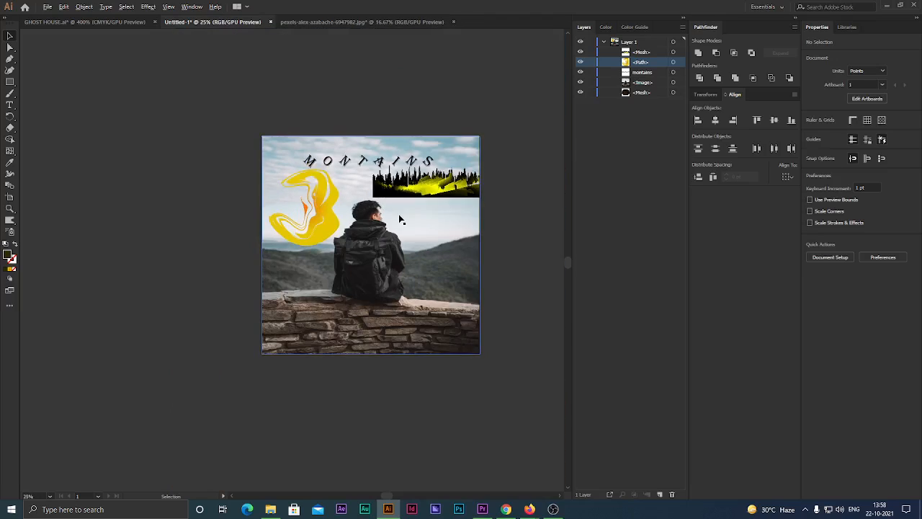
scroll(399, 214, up, 1)
Hide the montains text, the photo and the bottom mesh, and move the spiked mesh up and the warped sun to the artboard's centre.
click(300, 219)
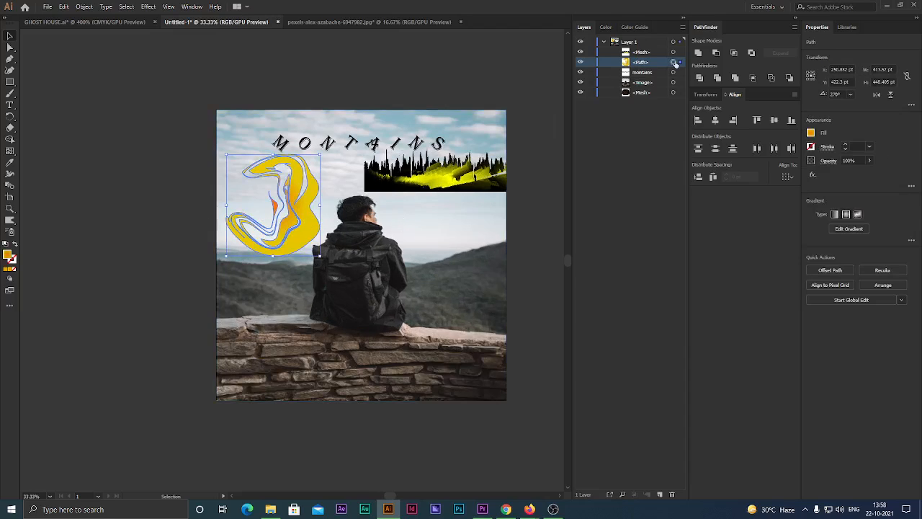
drag(580, 72, 581, 92)
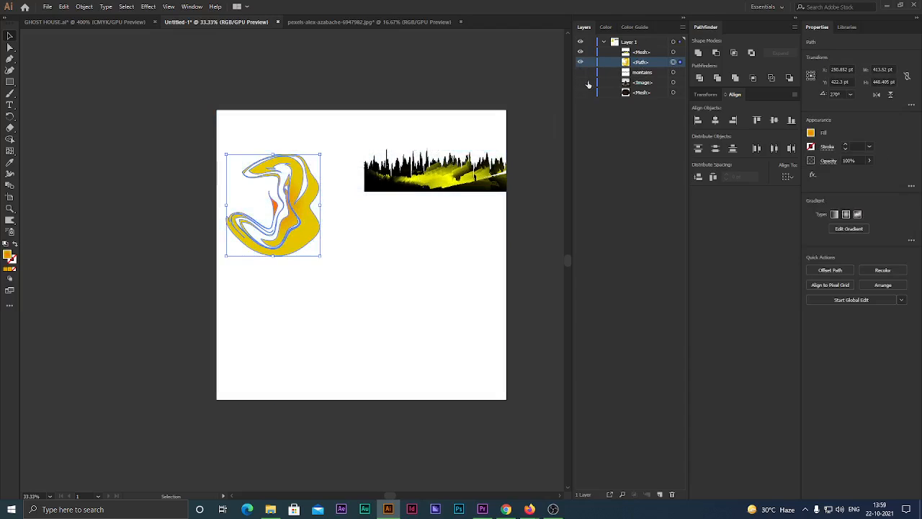
drag(444, 175, 445, 142)
drag(304, 236, 378, 307)
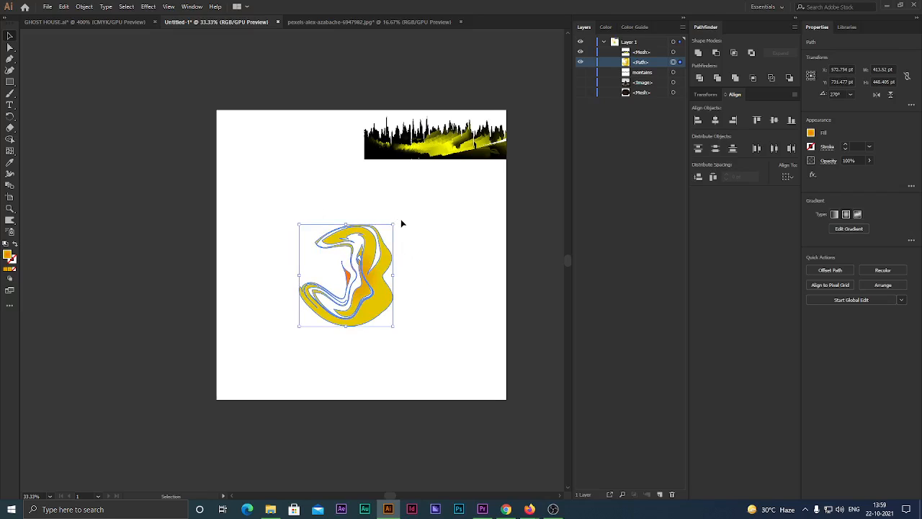
Enlarge the warped sun to about 960 pt, rotate it slightly, move it up on the artboard and deselect it.
click(402, 223)
click(384, 246)
drag(399, 224, 477, 196)
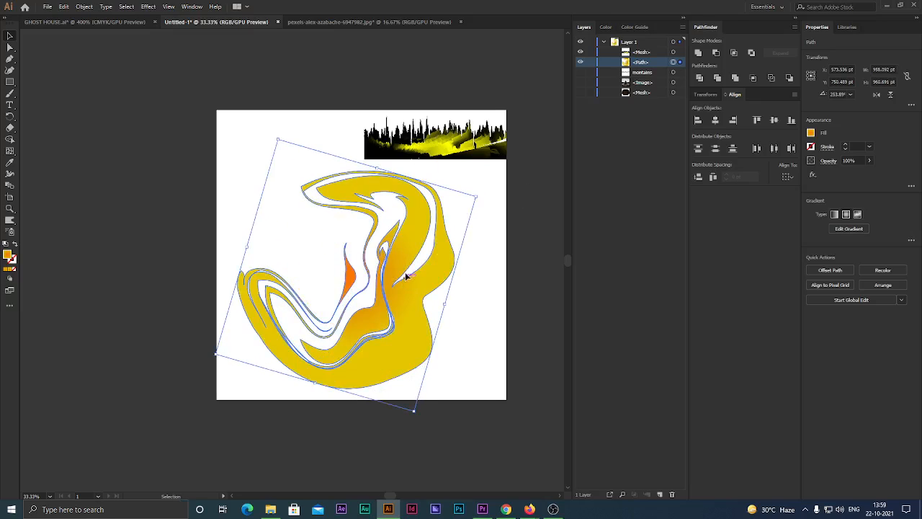
drag(406, 276, 412, 252)
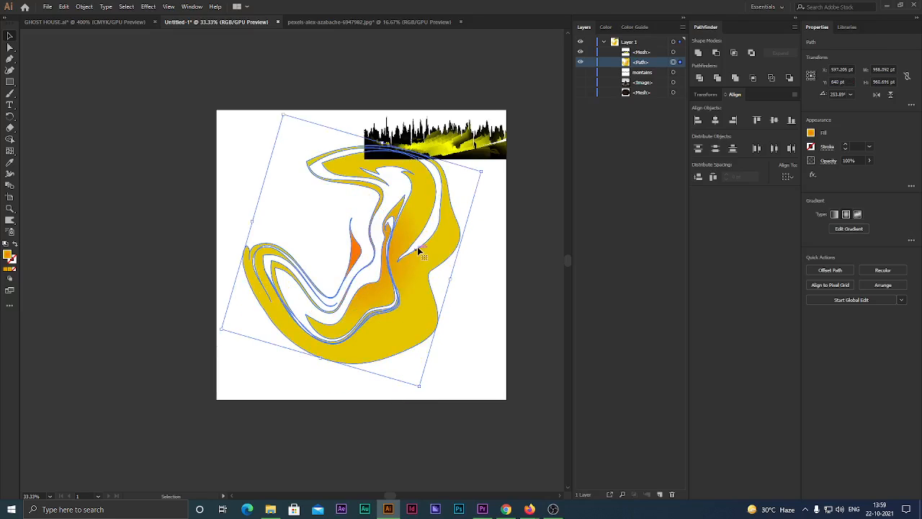
click(520, 286)
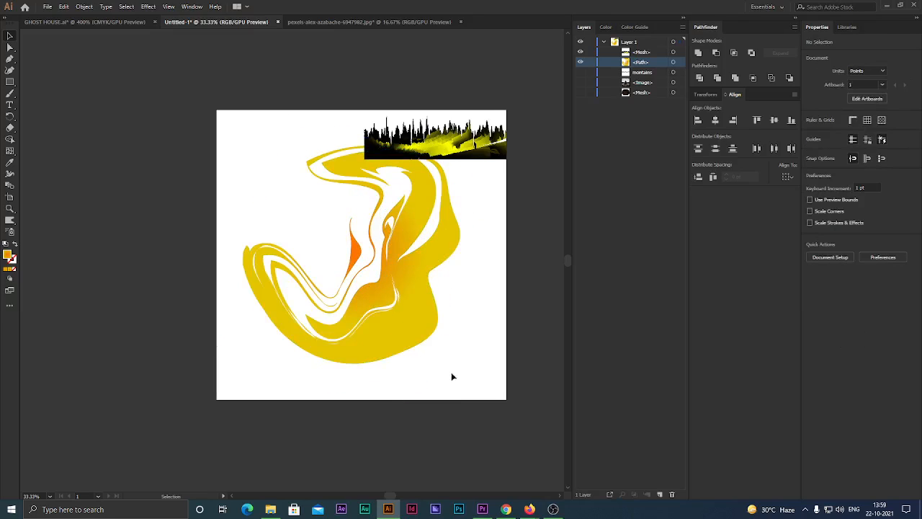
Add the text "aamibaa" and place it below the warped sun, near the artboard's lower edge.
click(10, 105)
click(416, 372)
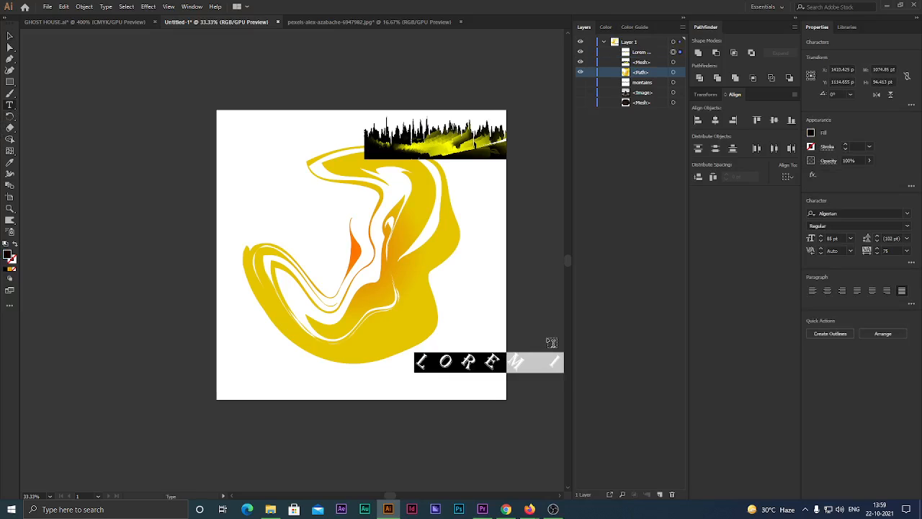
key(BackSpace)
text(aa)
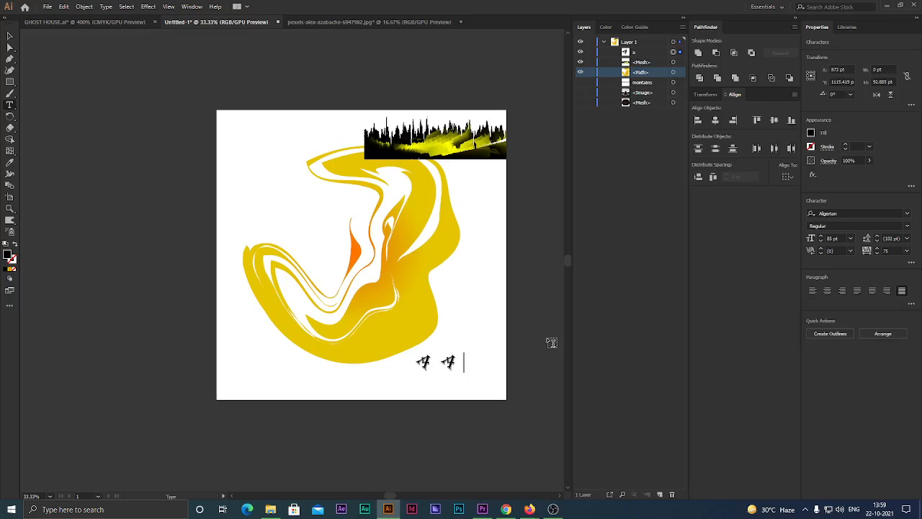
text(mibaa)
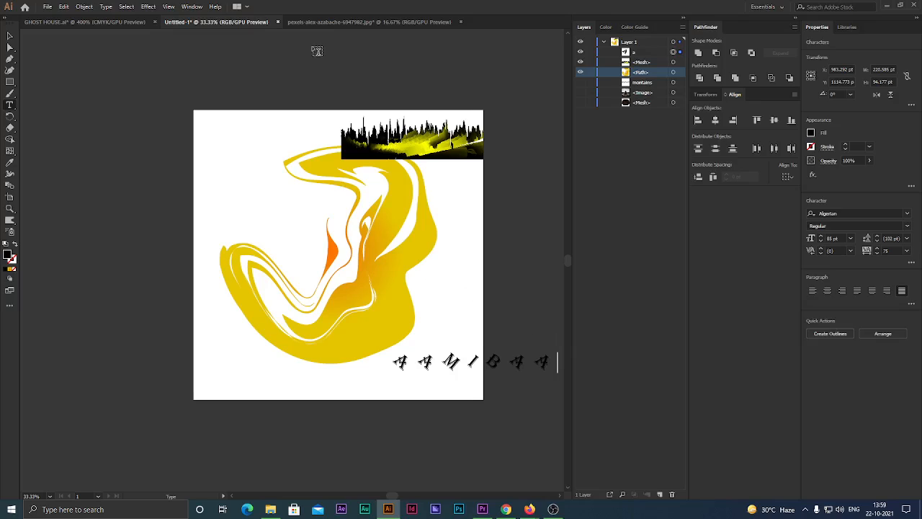
click(9, 36)
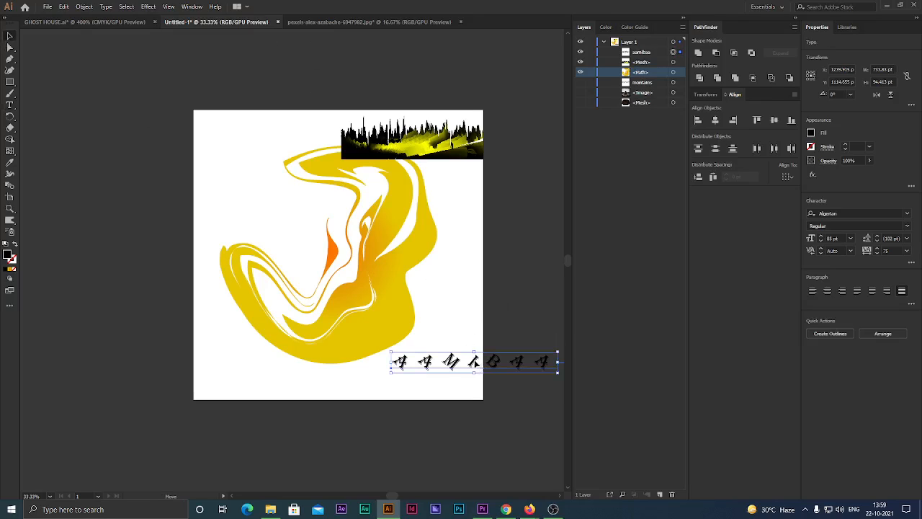
drag(475, 363, 318, 384)
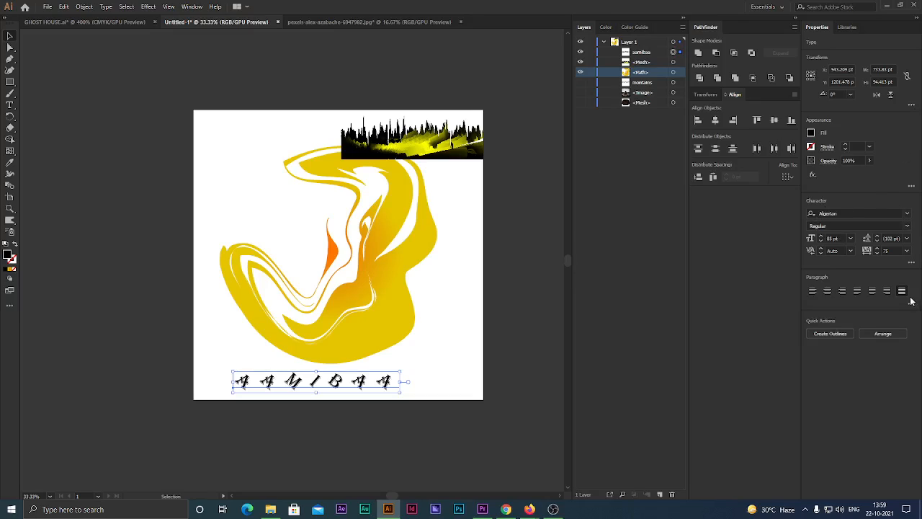
Set the character rotation of the aamibaa text to 0°.
click(912, 262)
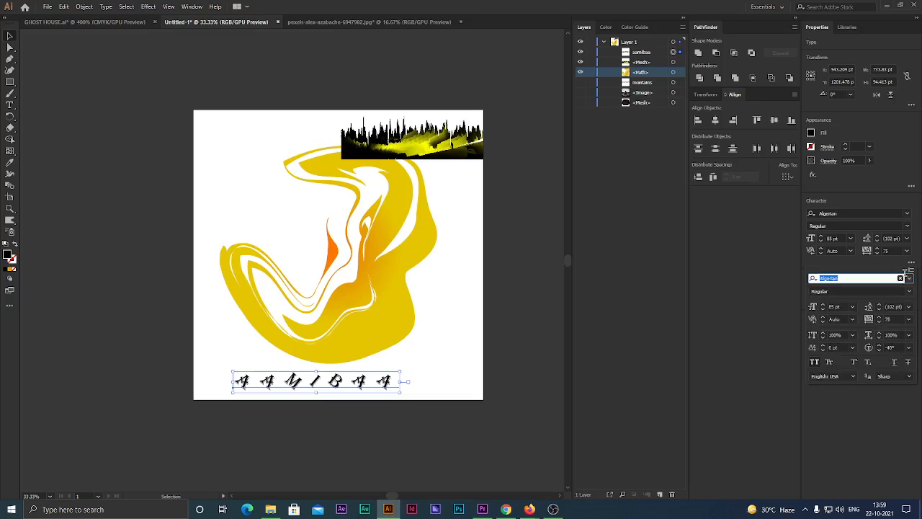
drag(899, 348, 872, 349)
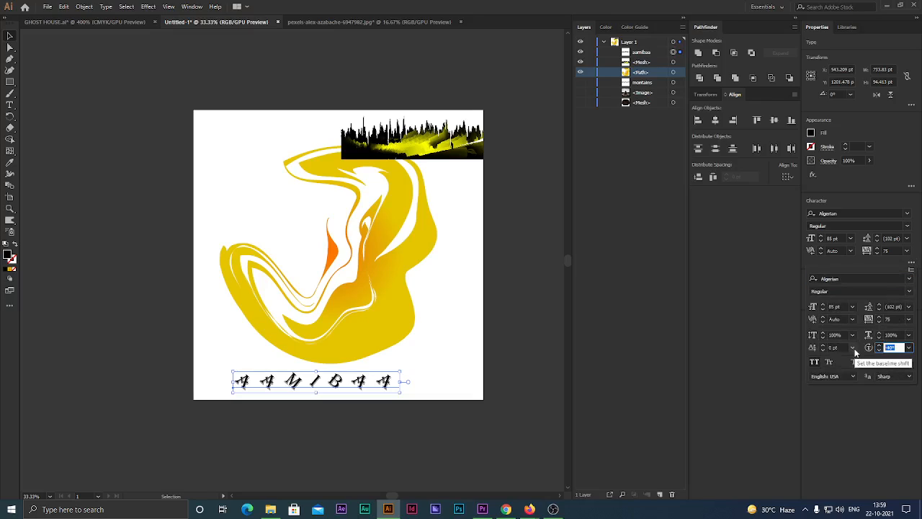
text(0)
key(Return)
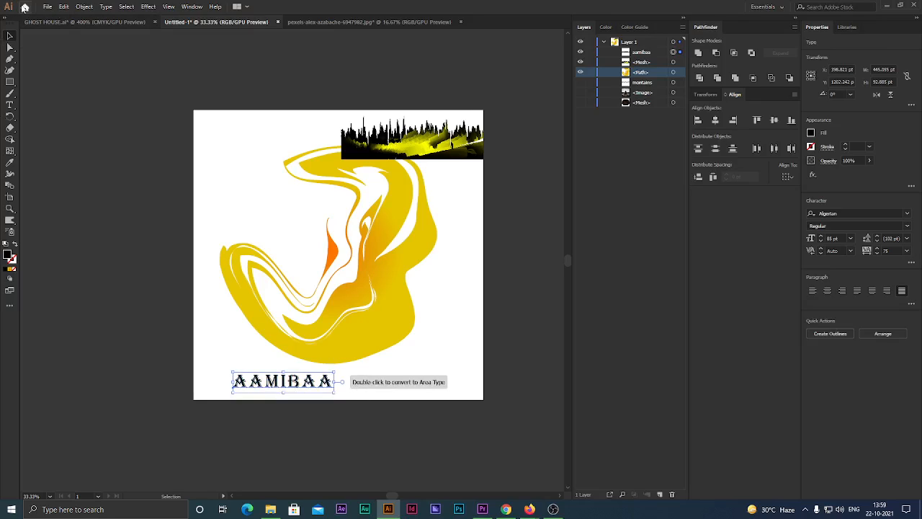
Rearrange the layout with the spiked mesh in the artboard's upper-left corner, the warped sun further right and the aamibaa text further left.
mouse_move(431, 147)
mouse_down()
mouse_move(445, 127)
mouse_move(286, 144)
mouse_up()
drag(402, 219, 445, 235)
click(529, 153)
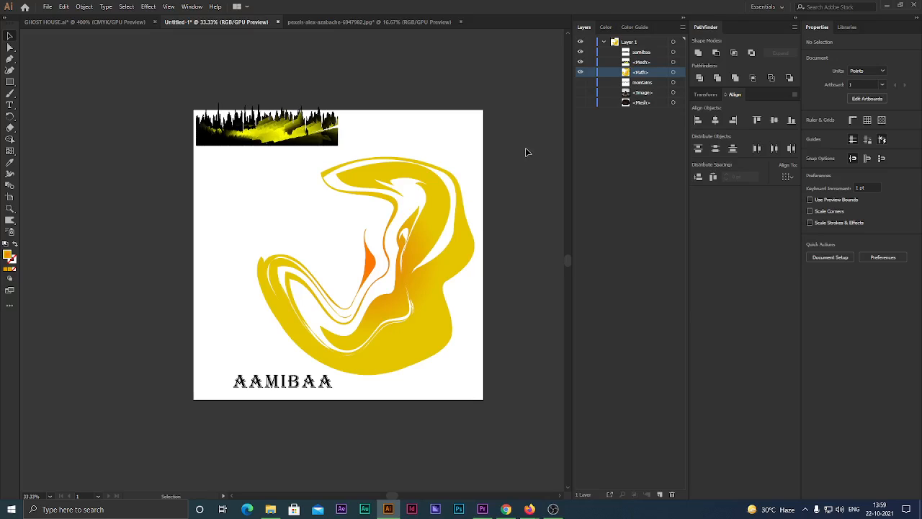
drag(305, 385, 282, 385)
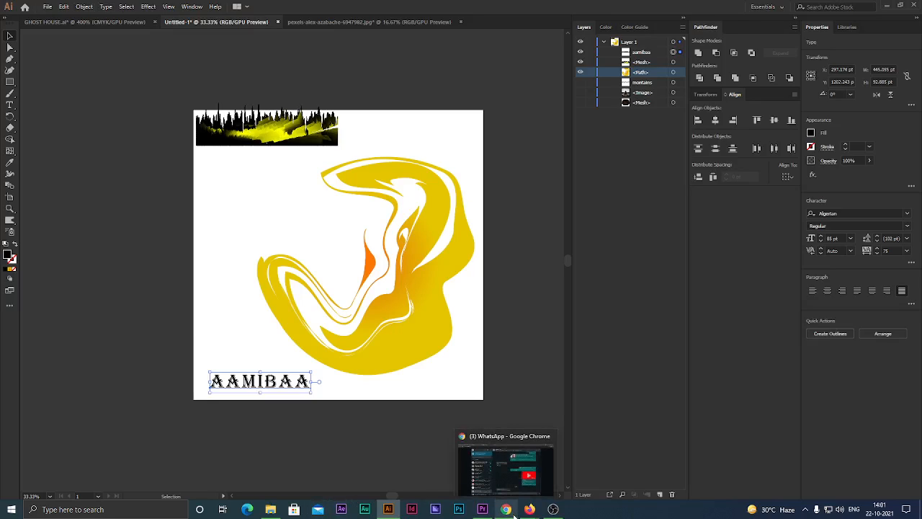
Switch to the Google Meet call in Firefox and bring up OBS.
mouse_move(530, 508)
click(474, 466)
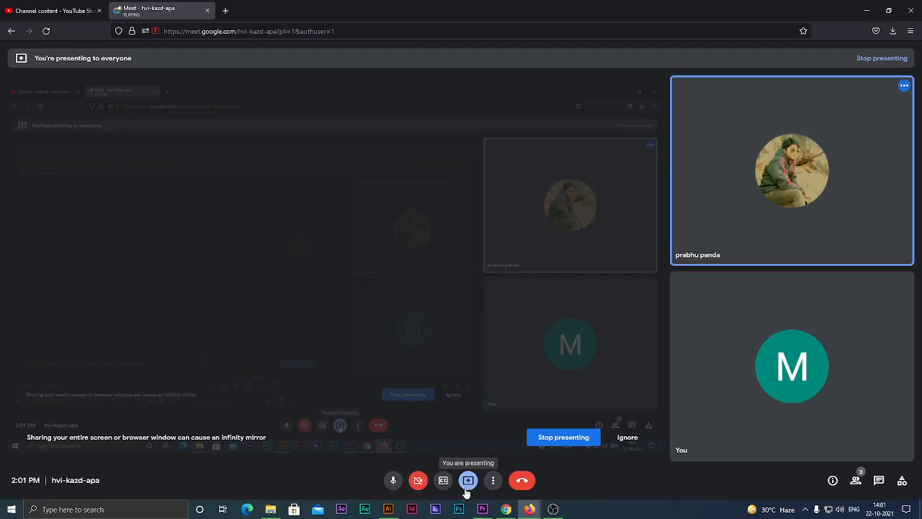
click(553, 510)
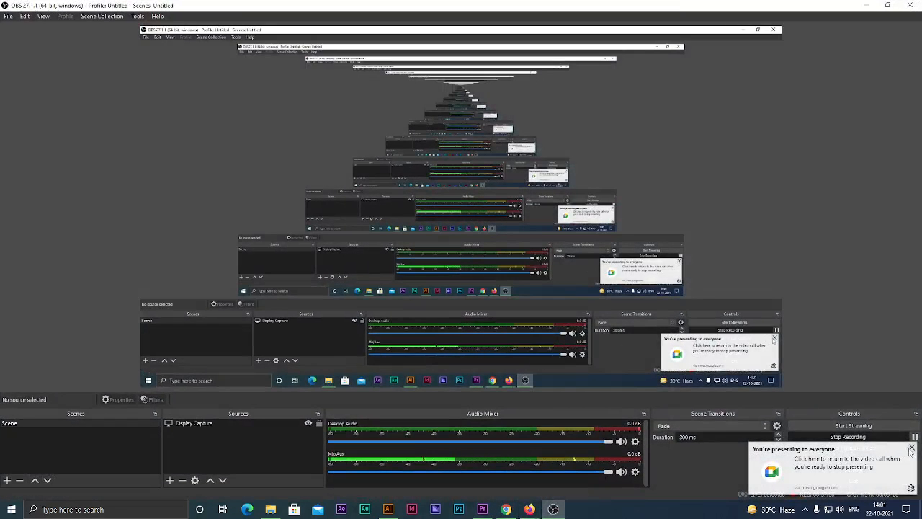